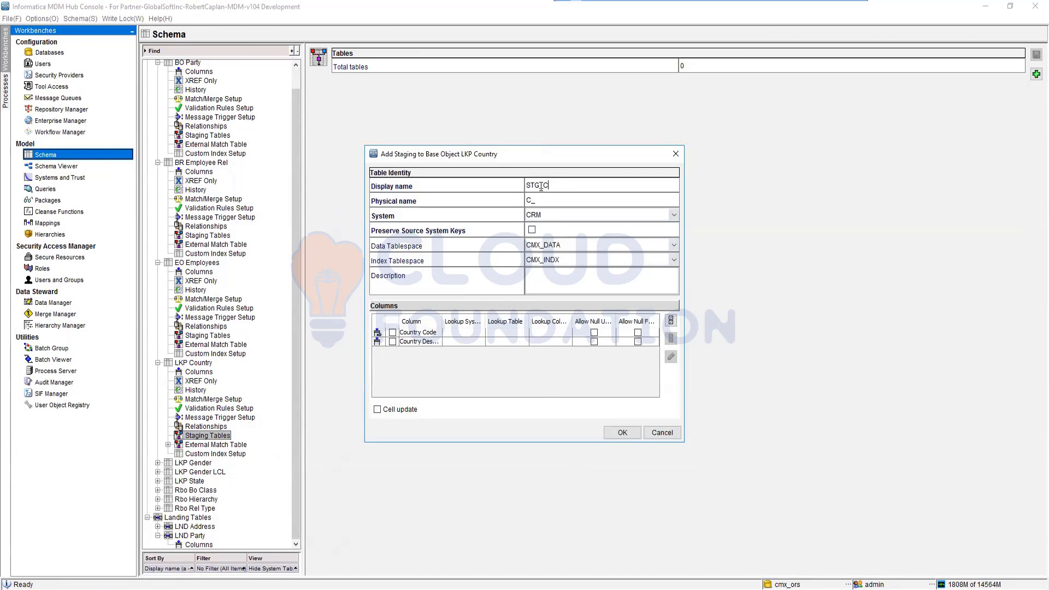
- Create a staging table named STG_Country for the LKP Country base object, using CRM as the source system
{"action": "type", "text": "ountry"}
{"action": "left_click", "coordinate": [566, 203]}
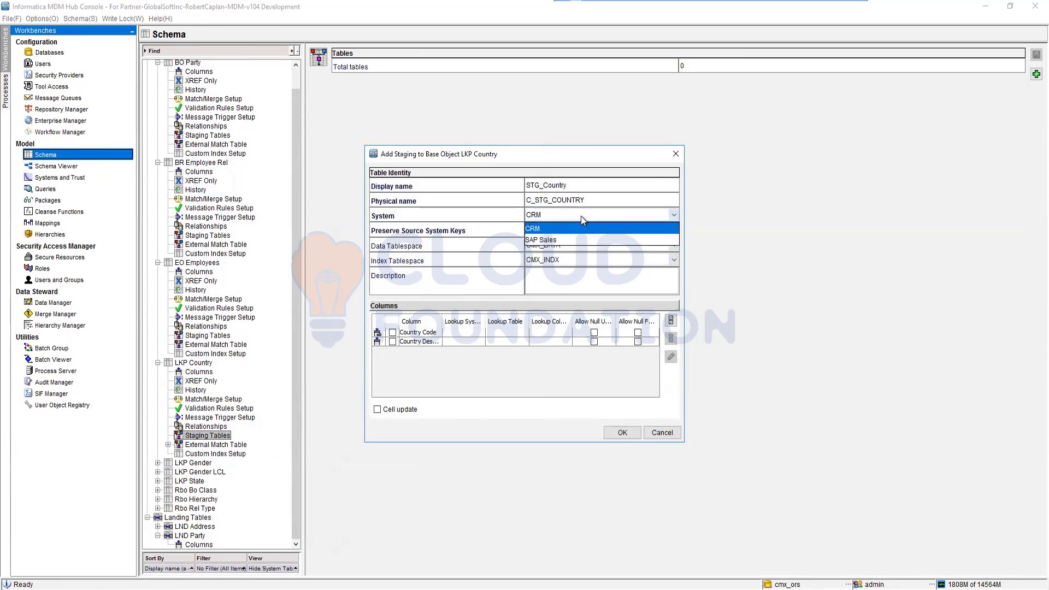
{"action": "left_click", "coordinate": [581, 215]}
{"action": "left_click", "coordinate": [550, 229]}
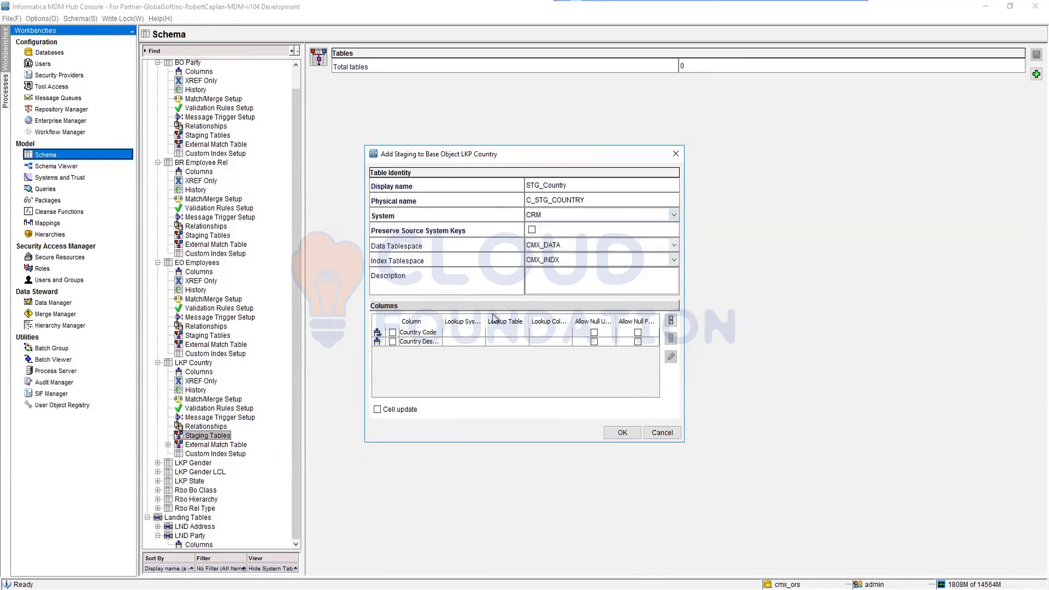
{"action": "left_click", "coordinate": [620, 432]}
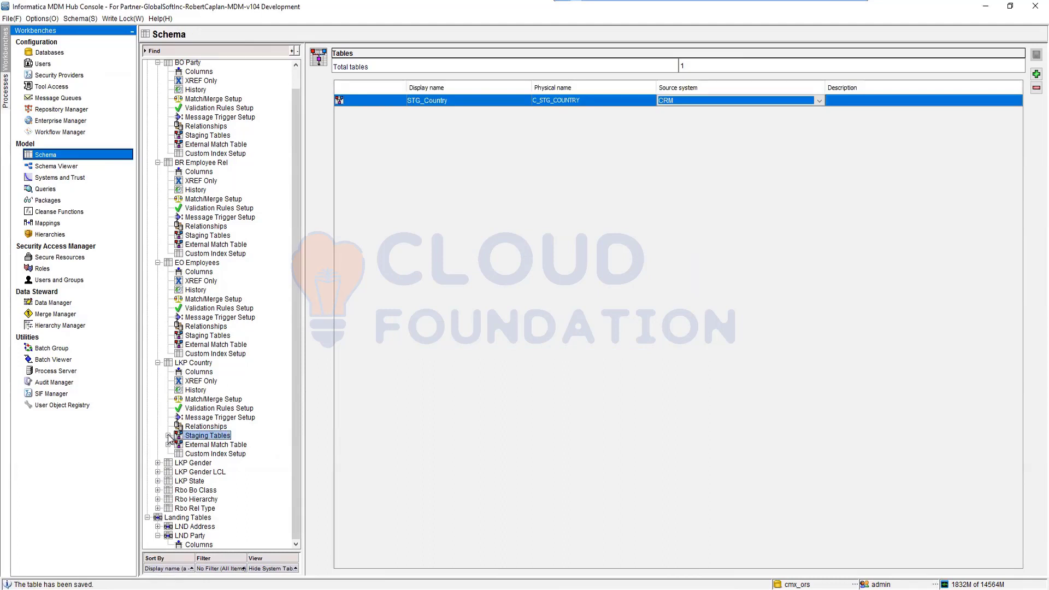
- Review the properties and columns of the STG_Country staging table under LKP Country
{"action": "left_click", "coordinate": [168, 435]}
{"action": "left_click", "coordinate": [215, 445]}
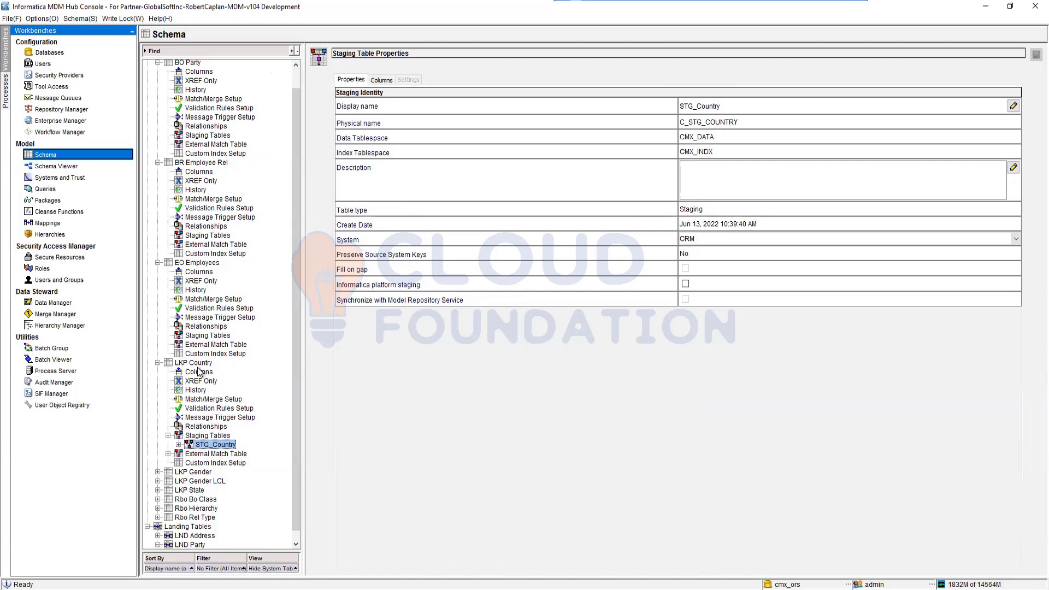
{"action": "left_click", "coordinate": [178, 445]}
{"action": "left_click", "coordinate": [216, 455]}
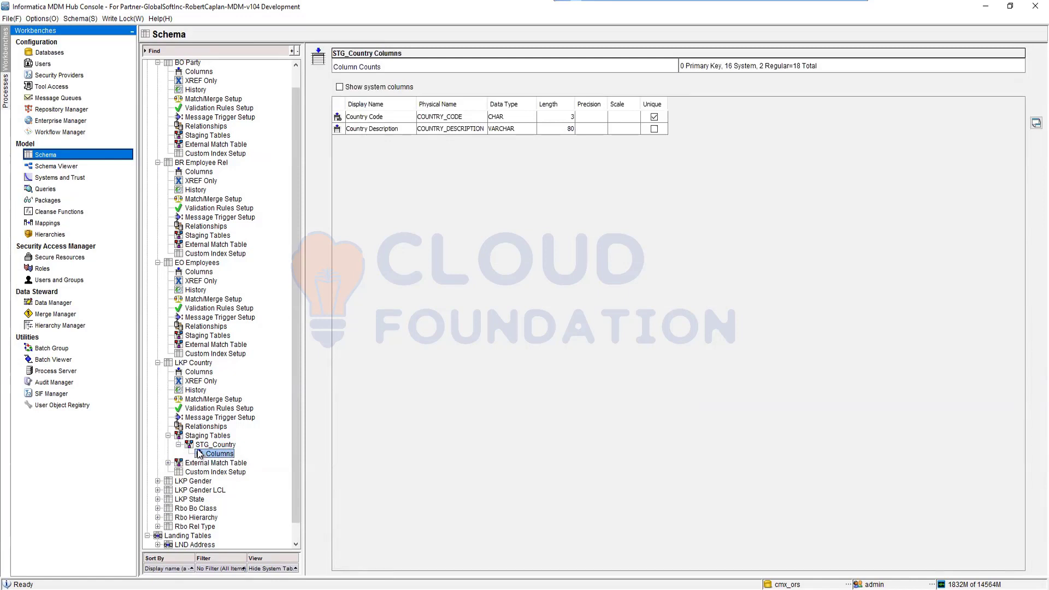
{"action": "left_click", "coordinate": [168, 435]}
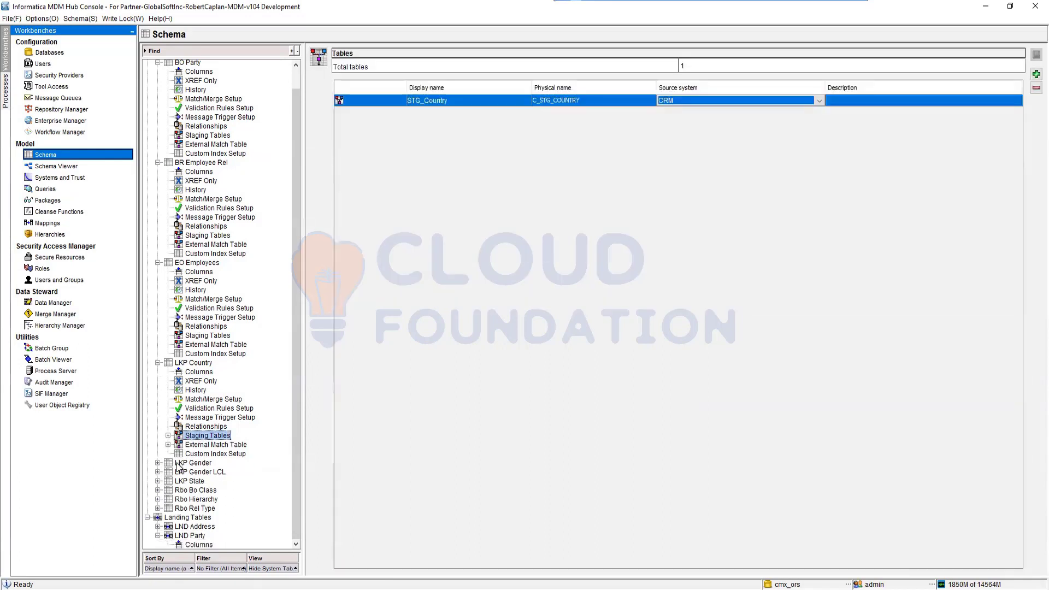
- Add a landing table with the display name LND Country
{"action": "left_click", "coordinate": [188, 517]}
{"action": "right_click", "coordinate": [186, 520]}
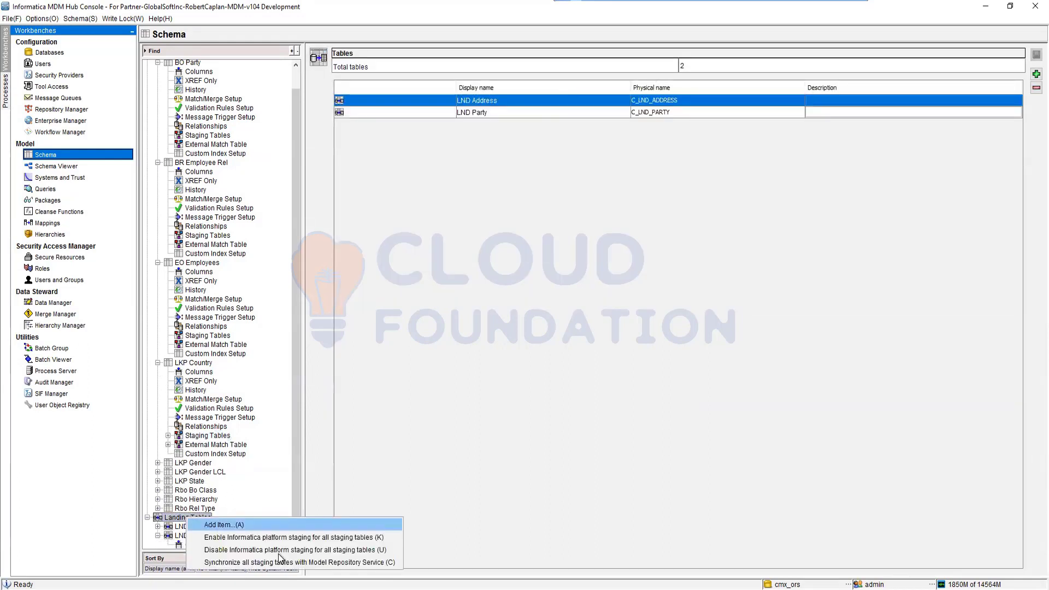
{"action": "left_click", "coordinate": [258, 526]}
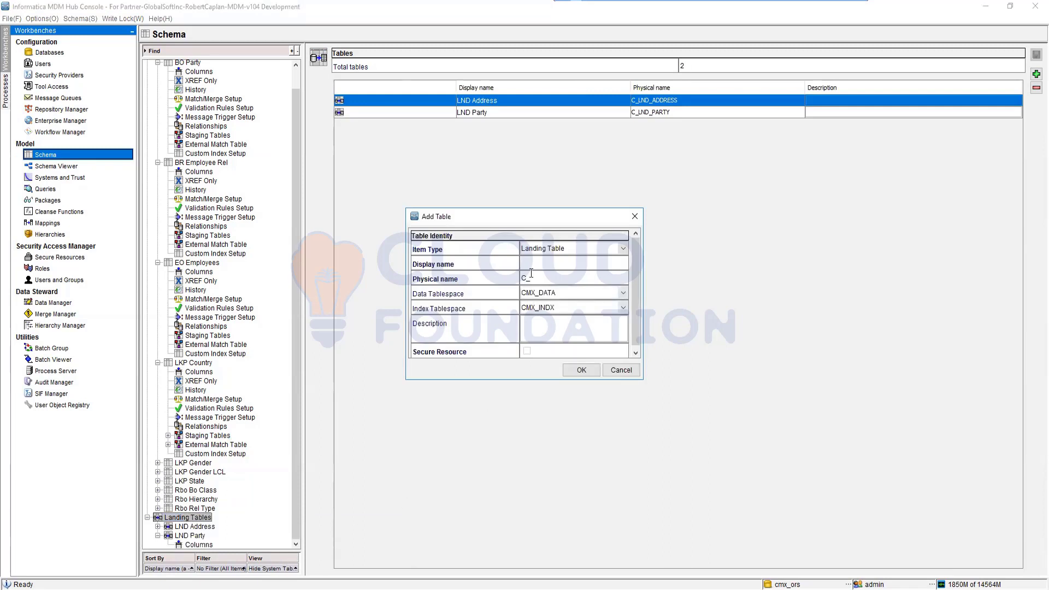
{"action": "type", "text": "LND Country"}
{"action": "left_click", "coordinate": [531, 274]}
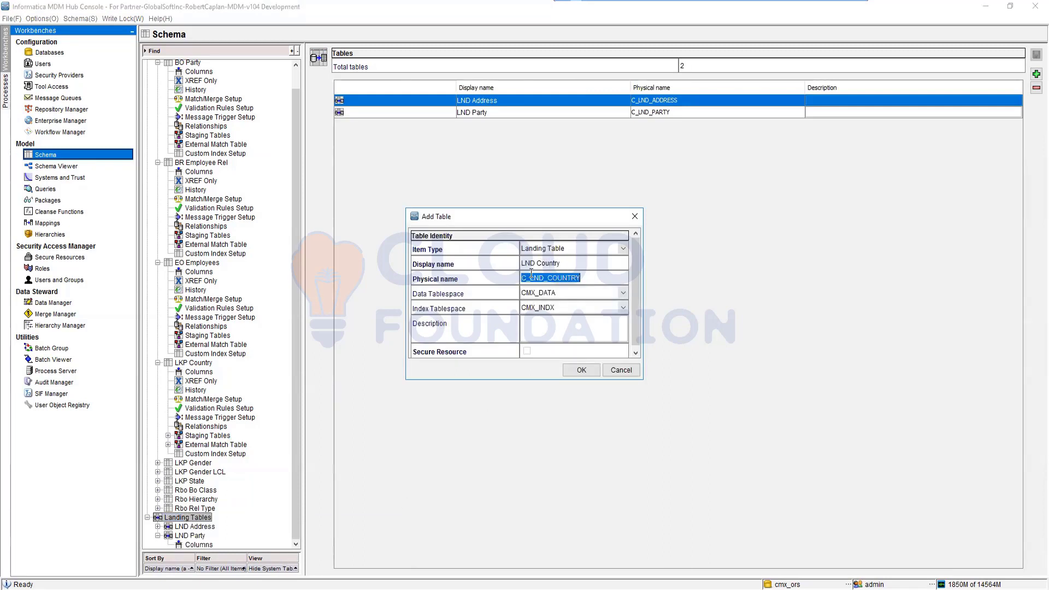
{"action": "left_click", "coordinate": [581, 370]}
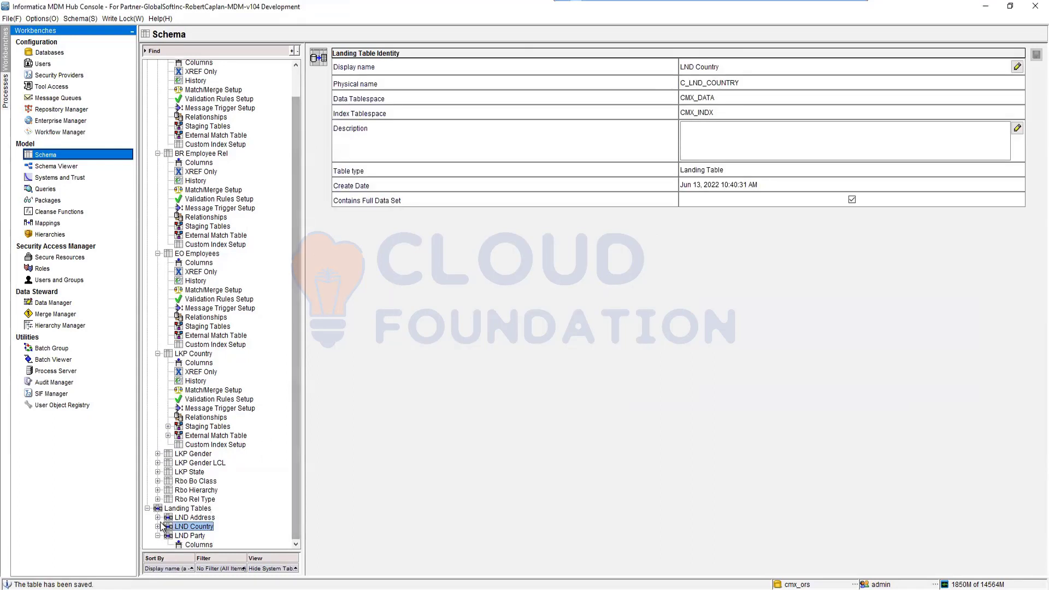
- Add a CountryCD column to the LND Country landing table with data type CHAR and length 3
{"action": "key", "text": "Down"}
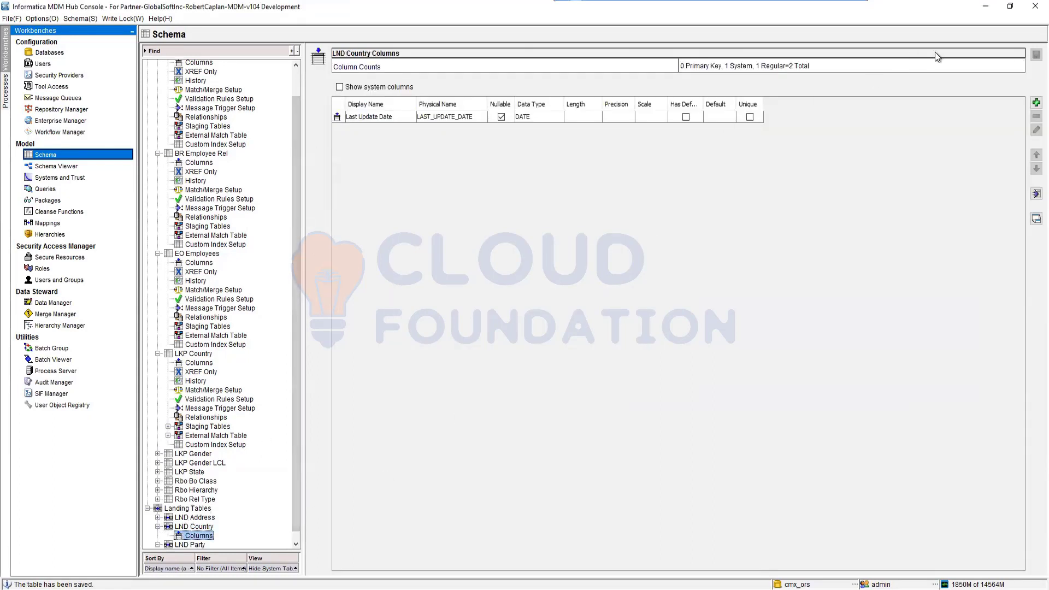
{"action": "left_click", "coordinate": [1036, 103]}
{"action": "type", "text": "CountryCD"}
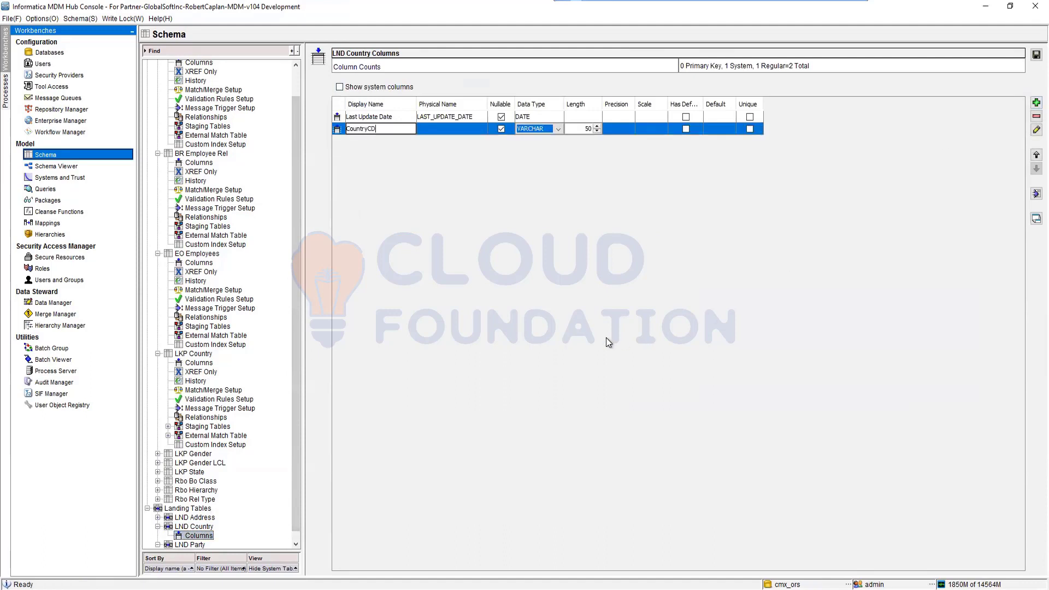
{"action": "key", "text": "Return"}
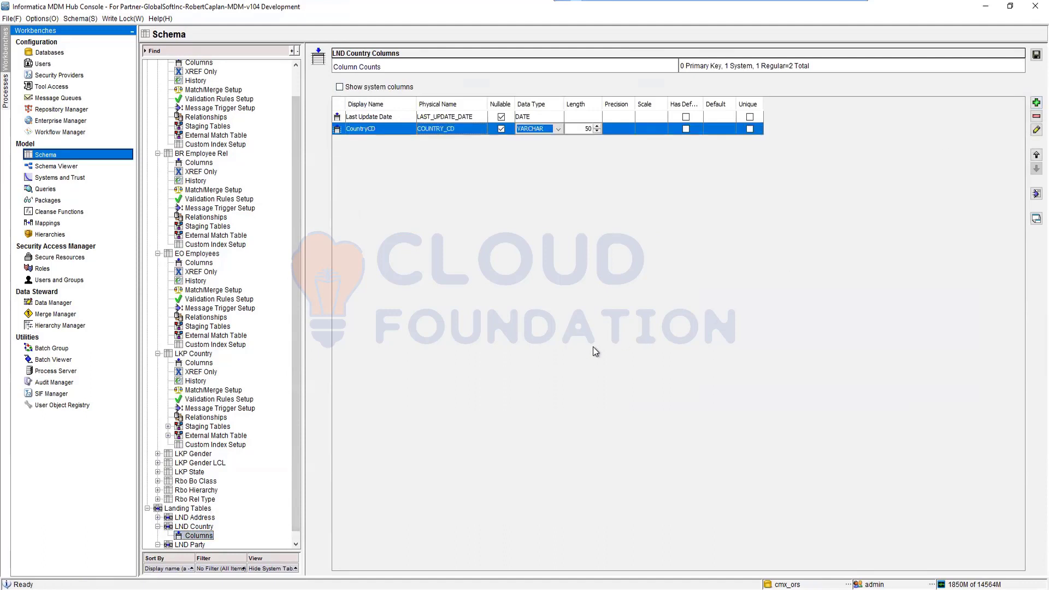
{"action": "left_click", "coordinate": [559, 129]}
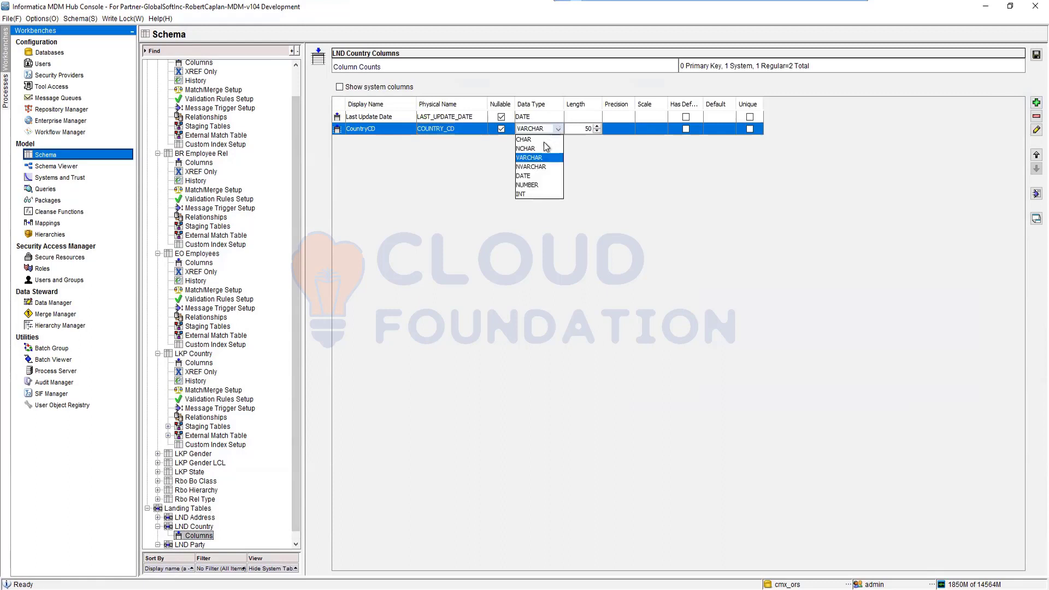
{"action": "left_click", "coordinate": [543, 142]}
{"action": "left_click", "coordinate": [588, 130]}
{"action": "type", "text": "14"}
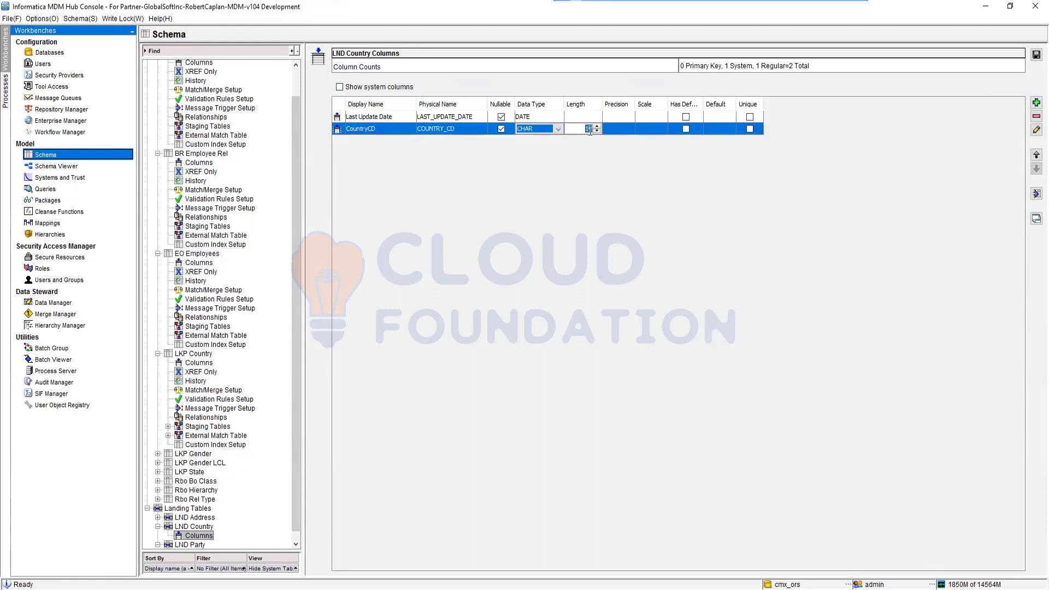
{"action": "type", "text": "3"}
- Add a Country Description column to LND Country and save the landing table
{"action": "left_click", "coordinate": [1036, 102]}
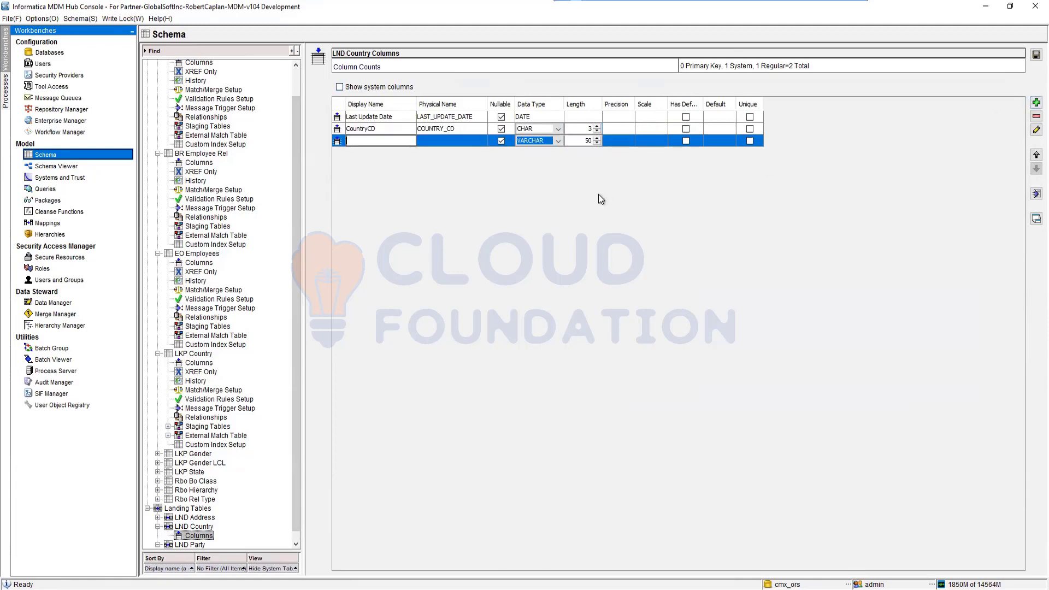
{"action": "type", "text": "Country Descrip"}
{"action": "key", "text": "BackSpace"}
{"action": "key", "text": "BackSpace"}
{"action": "key", "text": "BackSpace"}
{"action": "type", "text": "ption"}
{"action": "key", "text": "Return"}
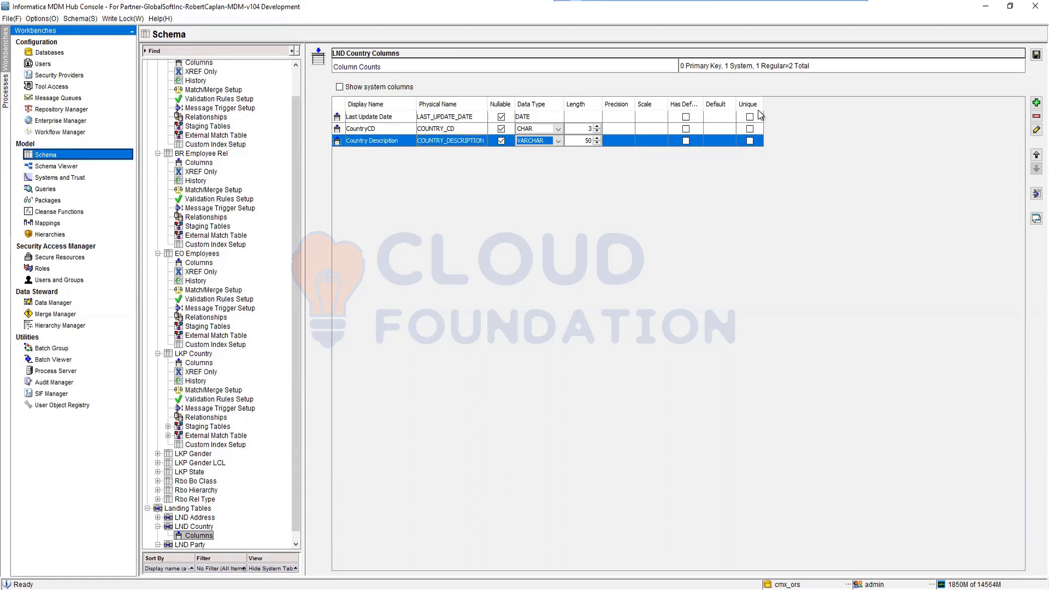
{"action": "left_click", "coordinate": [1036, 54]}
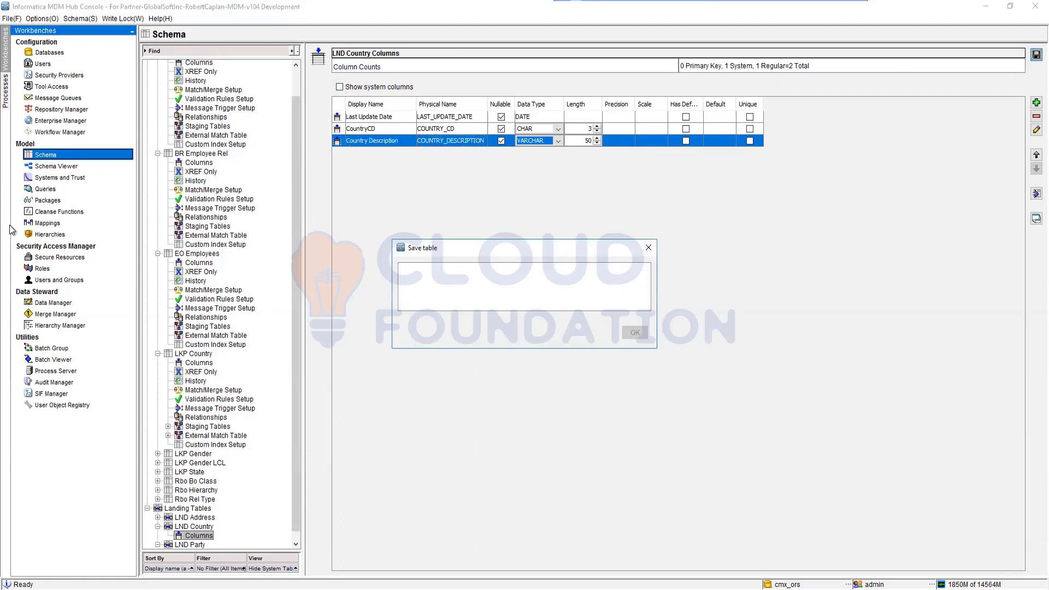
- Create a mapping named MPG Country with landing table LND Country and staging table STG_Country
{"action": "left_click", "coordinate": [54, 223]}
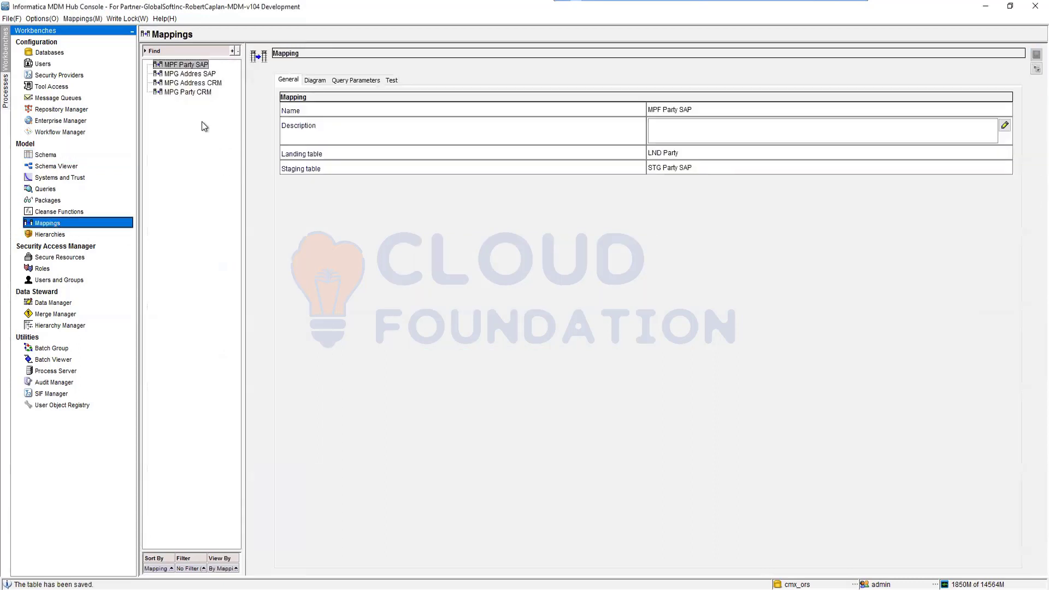
{"action": "right_click", "coordinate": [165, 116]}
{"action": "left_click", "coordinate": [193, 125]}
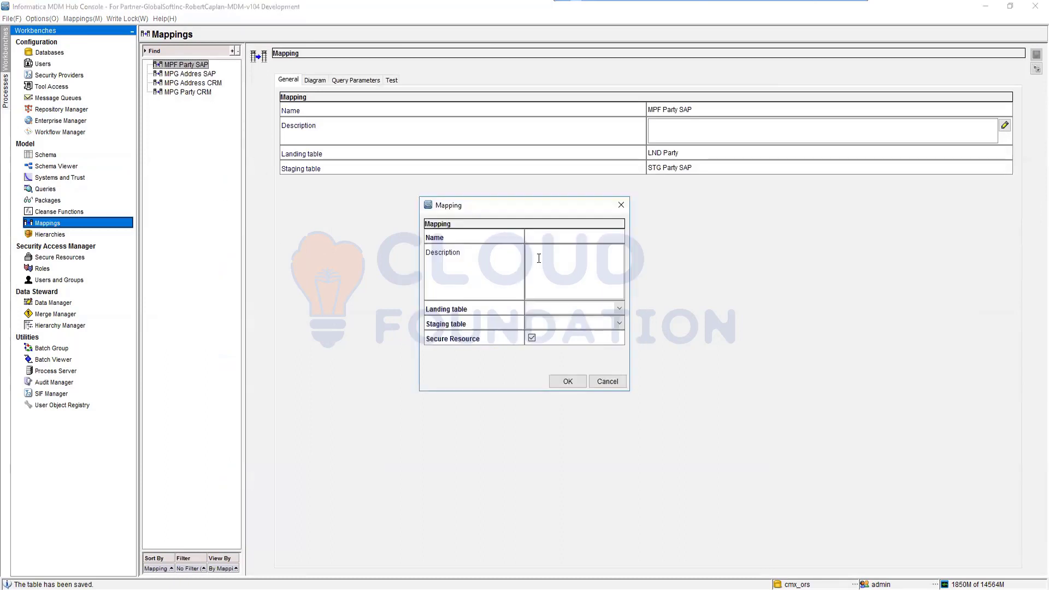
{"action": "type", "text": "MPG C"}
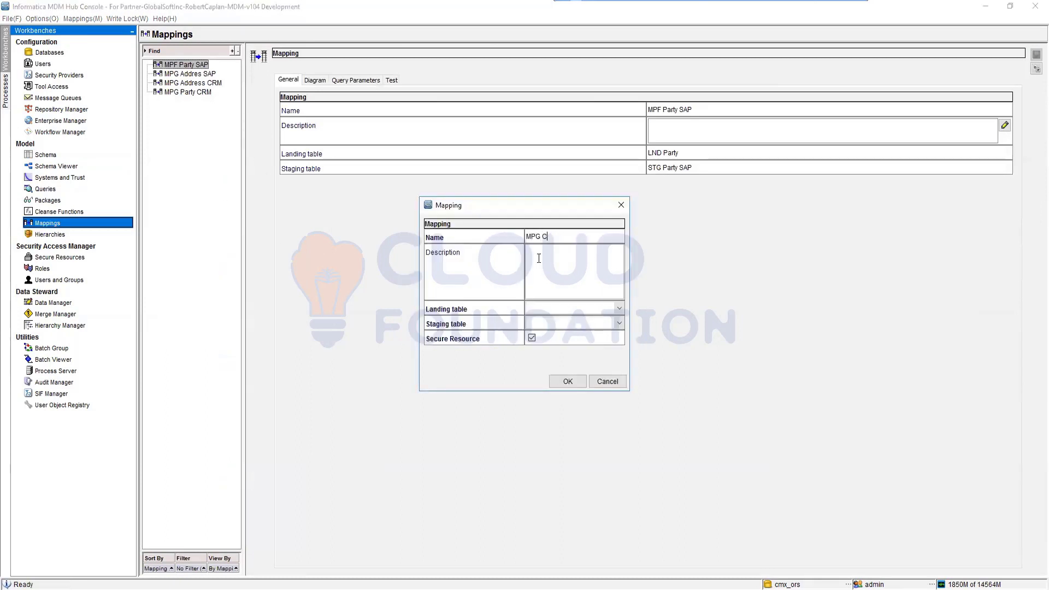
{"action": "type", "text": "ountry"}
{"action": "left_click", "coordinate": [619, 309]}
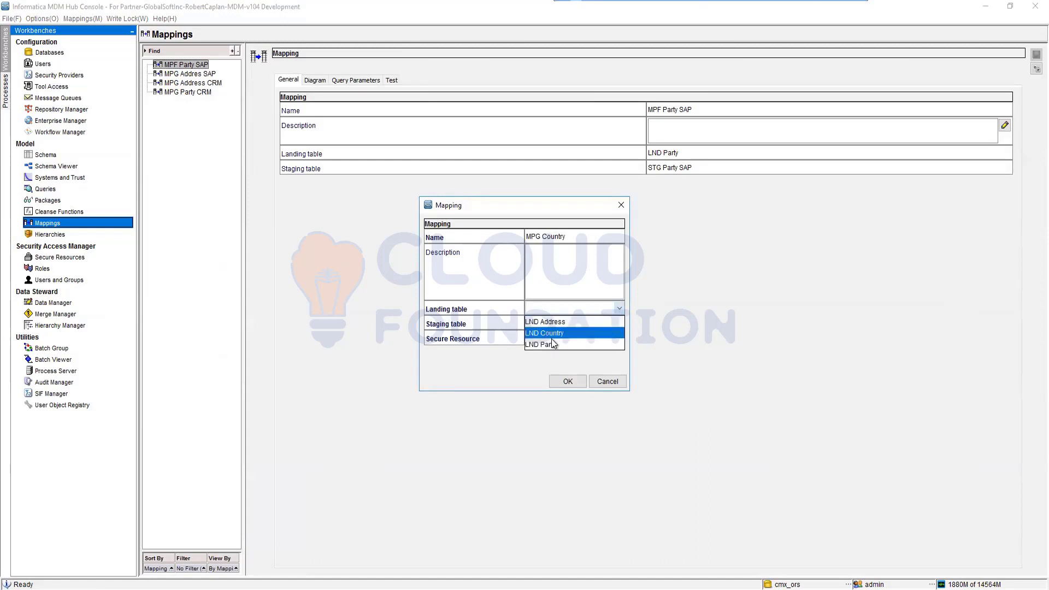
{"action": "left_click", "coordinate": [552, 335]}
{"action": "left_click", "coordinate": [565, 323]}
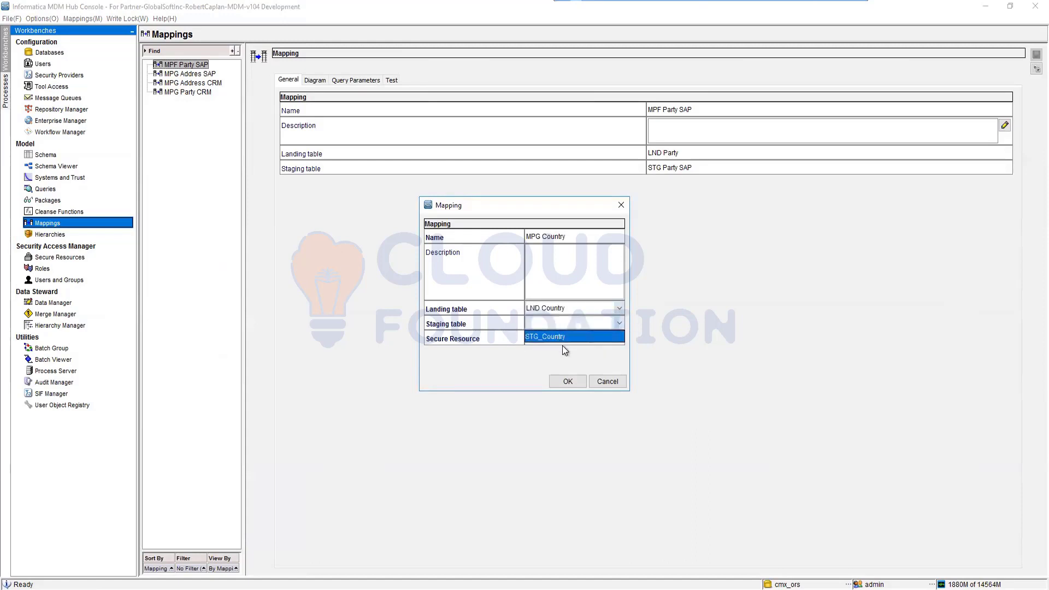
{"action": "left_click", "coordinate": [562, 337]}
{"action": "left_click", "coordinate": [568, 381]}
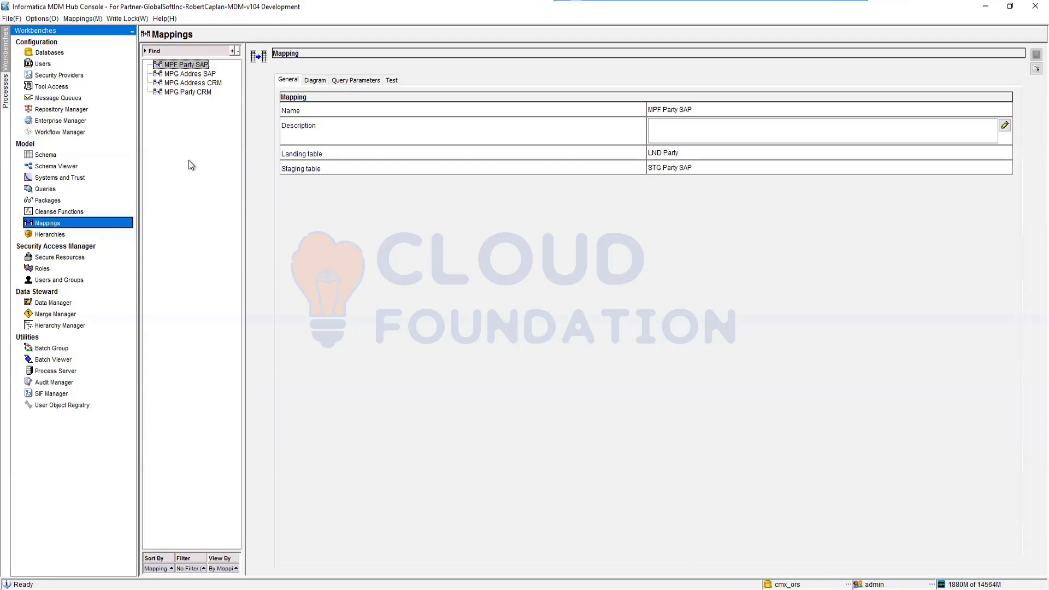
- Release the write lock and acquire it again to reload the mappings list
{"action": "left_click", "coordinate": [127, 19]}
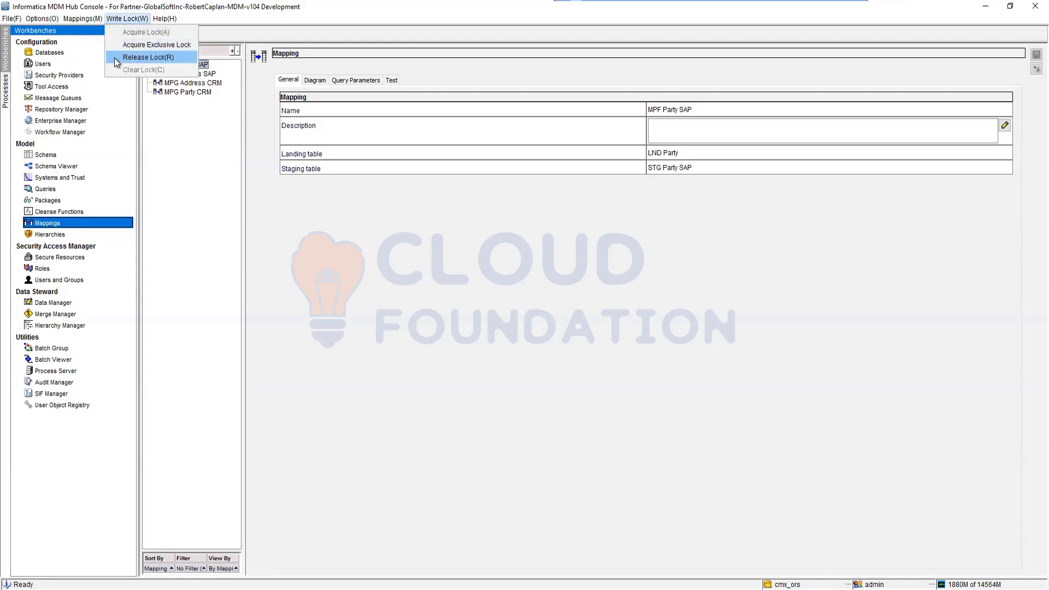
{"action": "left_click", "coordinate": [118, 56]}
{"action": "left_click", "coordinate": [118, 19]}
{"action": "left_click", "coordinate": [124, 30]}
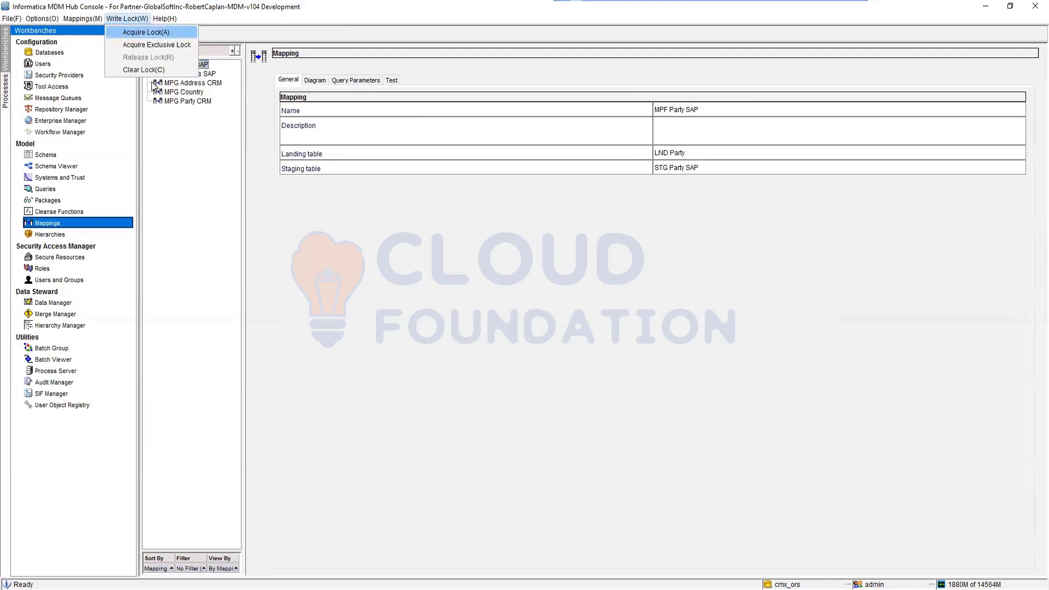
- In MPG Country's diagram, link CountryCD to Pkey Src Object and Country Code, link Country Description to Country Description, and save the mapping
{"action": "left_click", "coordinate": [184, 93]}
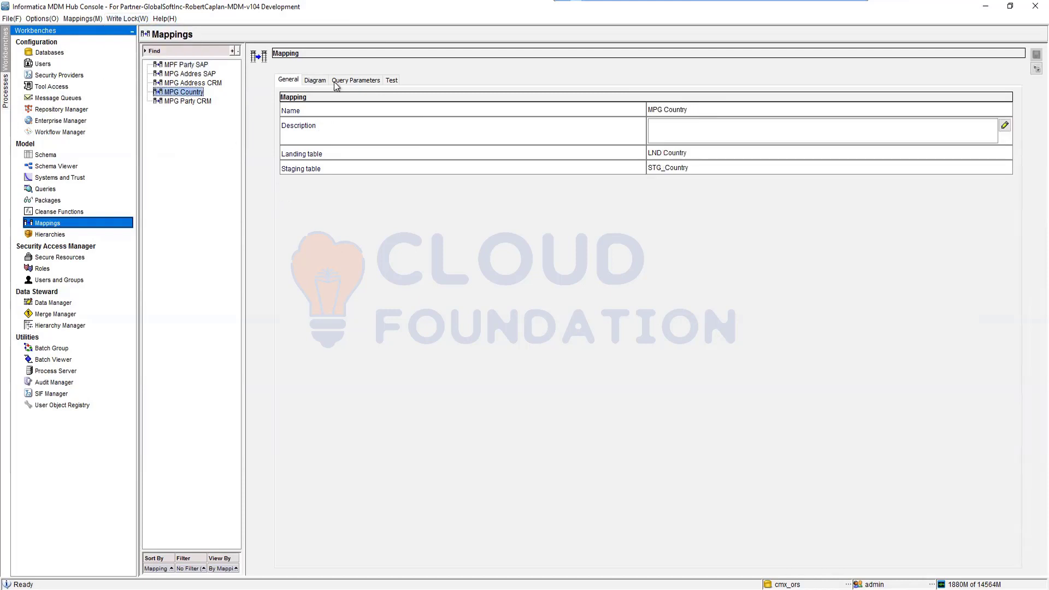
{"action": "left_click", "coordinate": [315, 80]}
{"action": "right_click", "coordinate": [356, 242]}
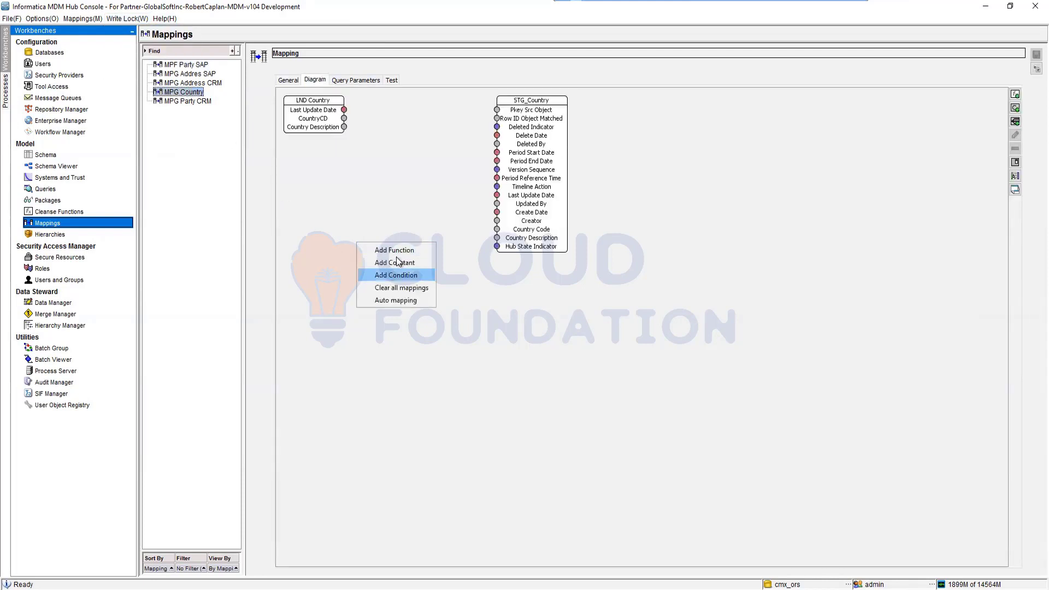
{"action": "left_click_drag", "start_coordinate": [344, 118], "coordinate": [496, 110]}
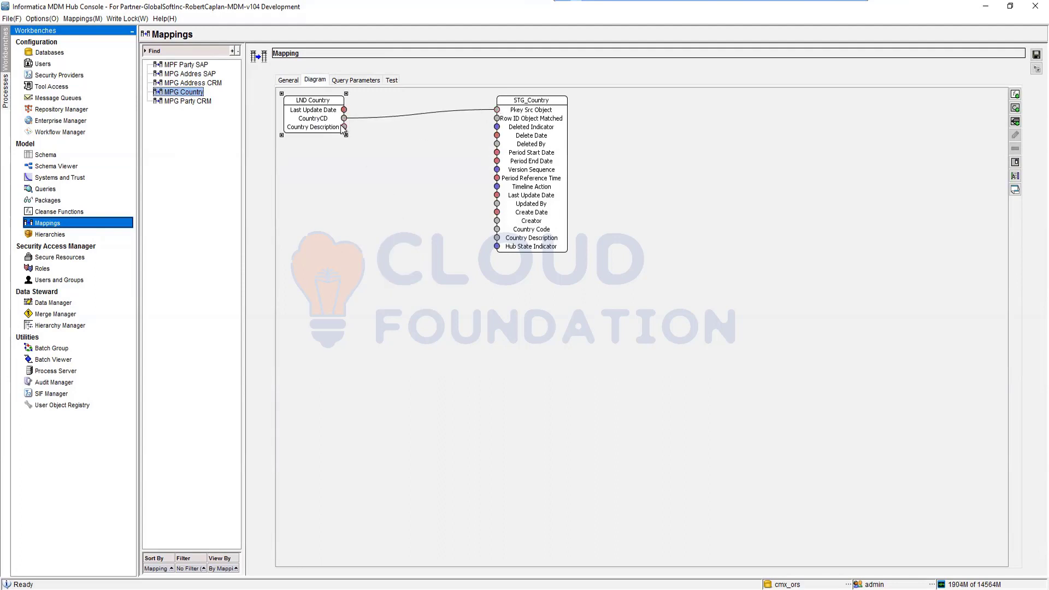
{"action": "left_click_drag", "start_coordinate": [344, 126], "coordinate": [497, 237]}
{"action": "left_click_drag", "start_coordinate": [345, 120], "coordinate": [497, 229]}
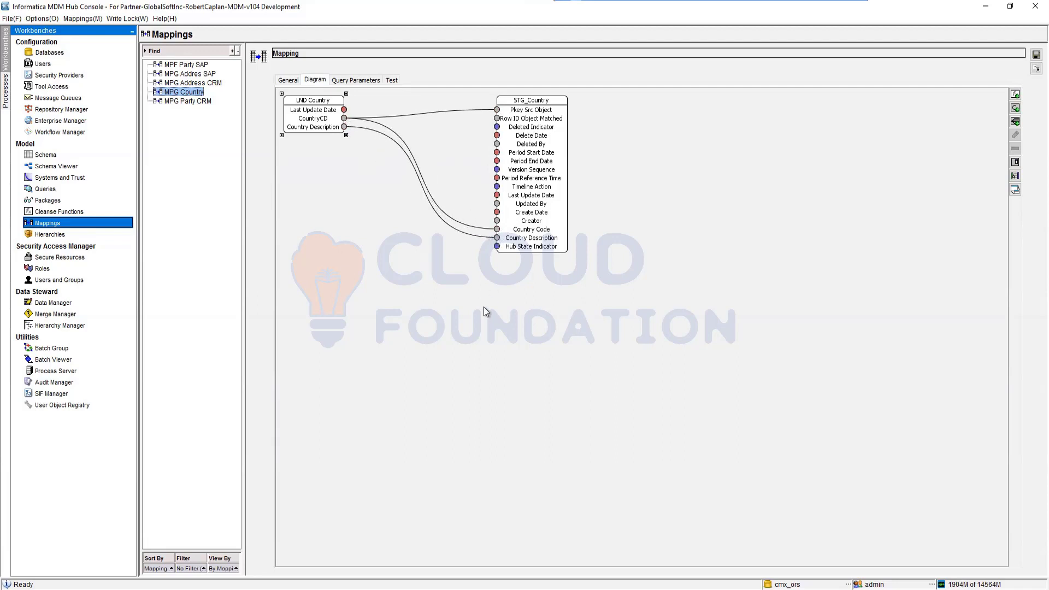
{"action": "left_click", "coordinate": [1035, 54]}
- Switch to Oracle SQL Developer and refresh the filtered tables list of the MDM_CMX_ORS connection
{"action": "key", "text": "alt+Tab"}
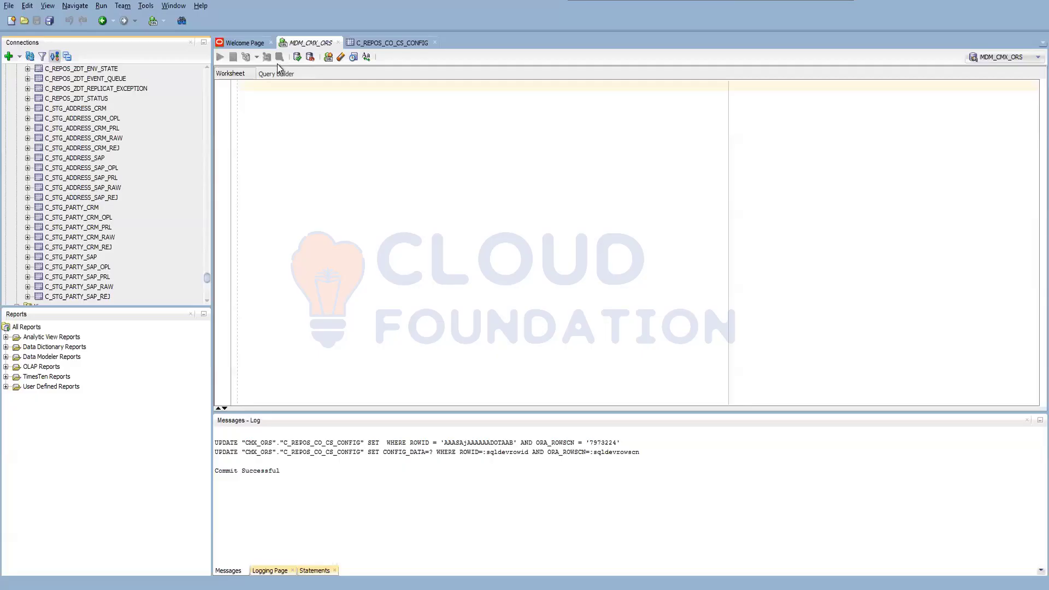
{"action": "scroll", "coordinate": [173, 226], "scroll_direction": "up", "scroll_amount": 10}
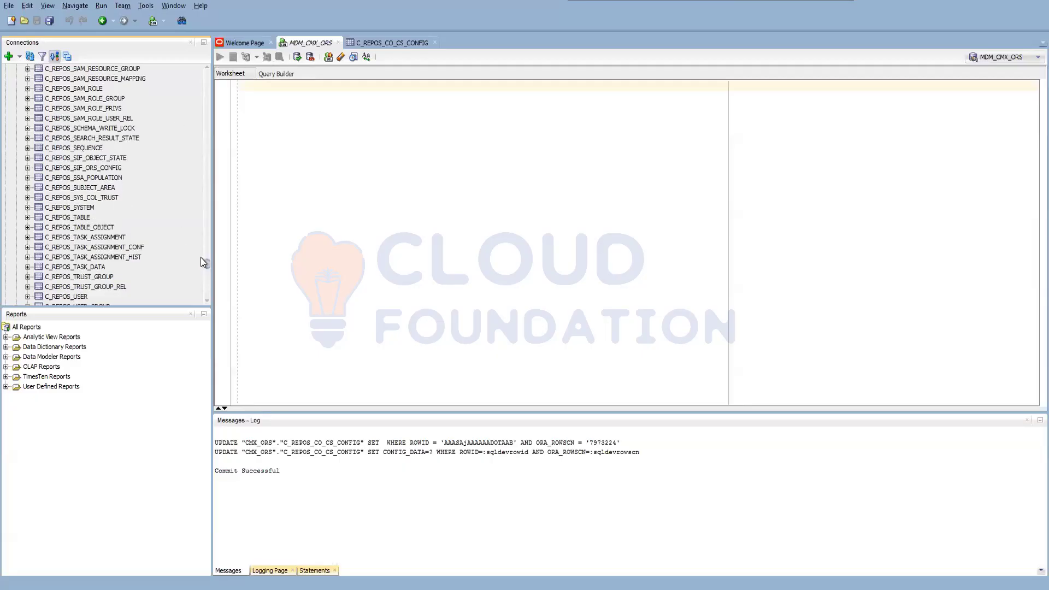
{"action": "left_click_drag", "start_coordinate": [205, 253], "coordinate": [208, 65]}
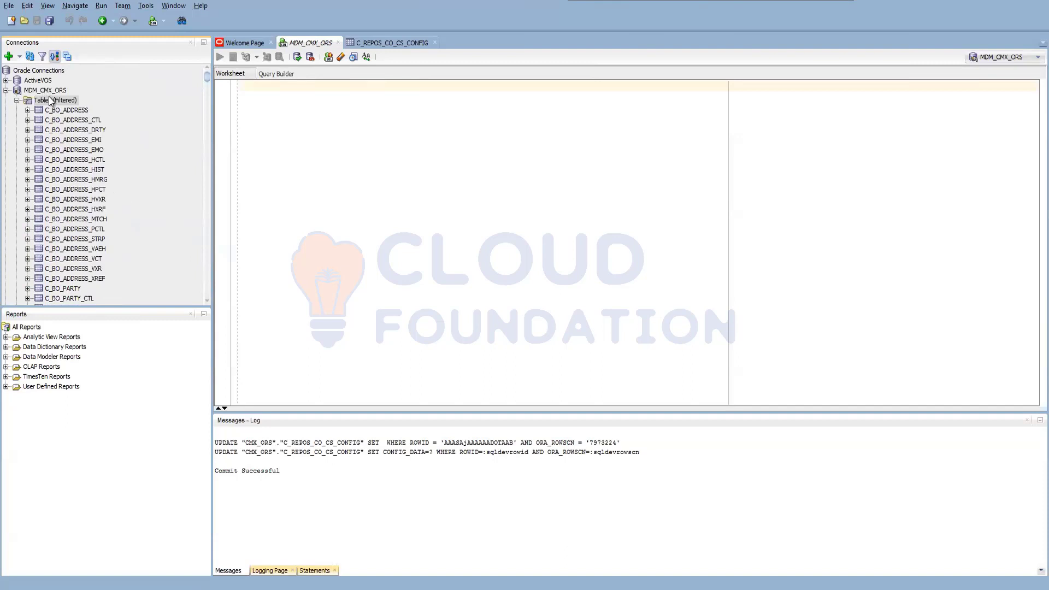
{"action": "right_click", "coordinate": [47, 98]}
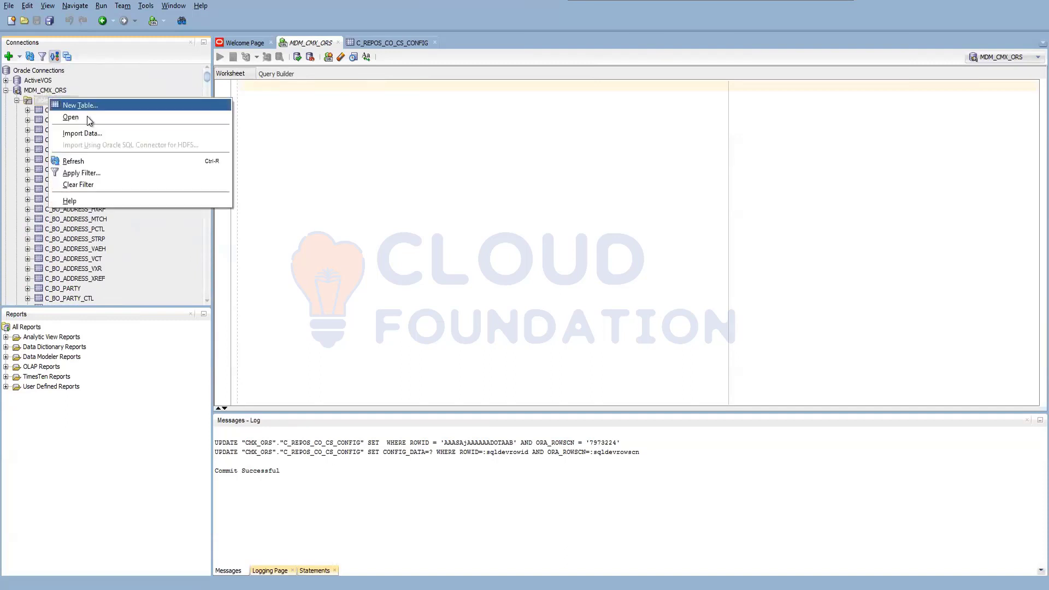
{"action": "left_click", "coordinate": [81, 159]}
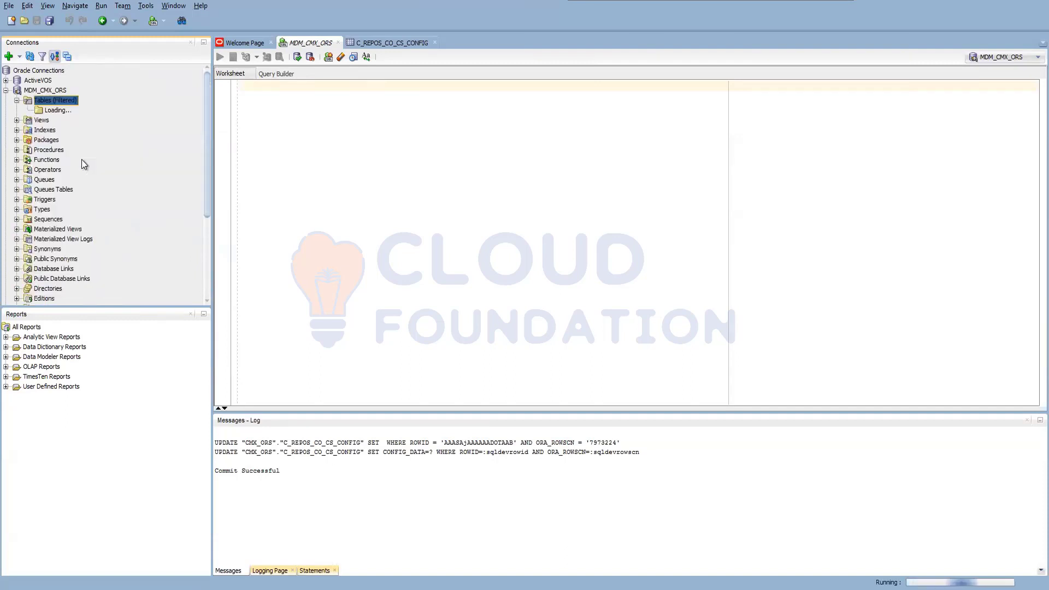
- Locate the C_LND_COUNTRY table among the MDM_CMX_ORS tables and start a data import into it
{"action": "scroll", "coordinate": [182, 113], "scroll_direction": "down", "scroll_amount": 10}
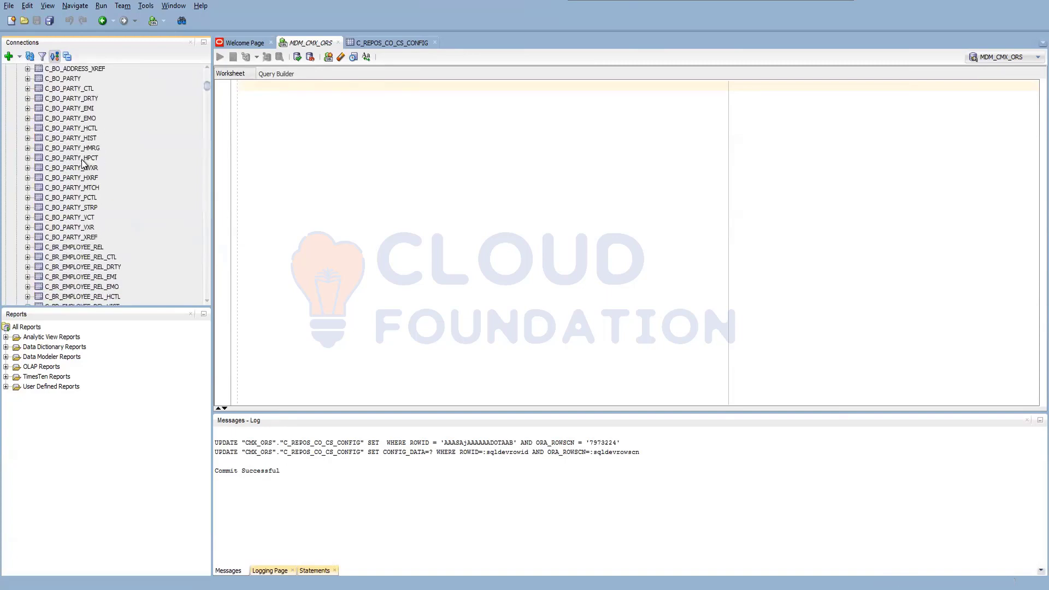
{"action": "left_click_drag", "start_coordinate": [206, 96], "coordinate": [208, 126]}
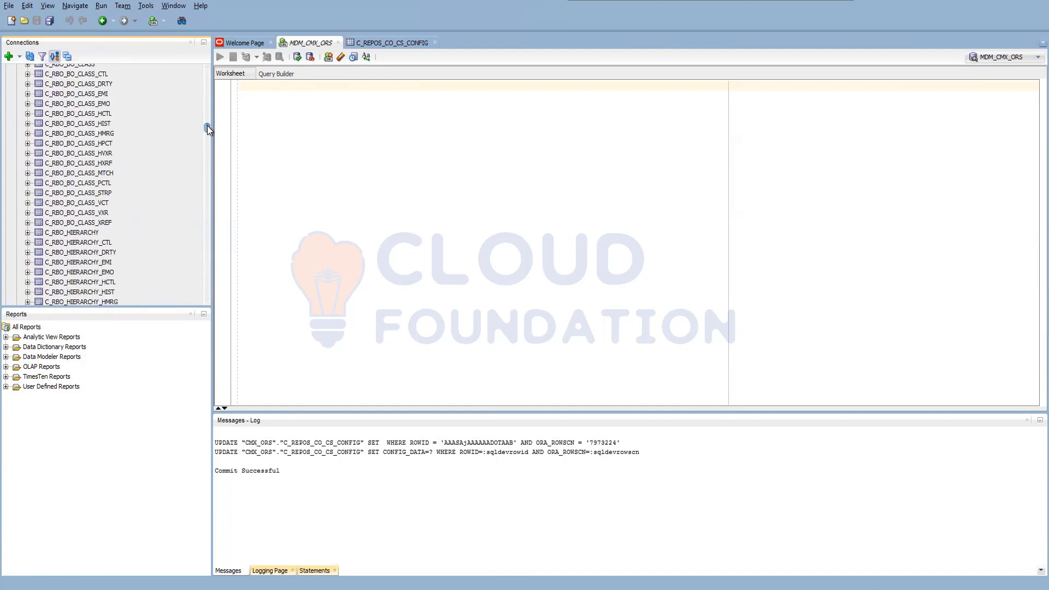
{"action": "scroll", "coordinate": [160, 151], "scroll_direction": "up", "scroll_amount": 3}
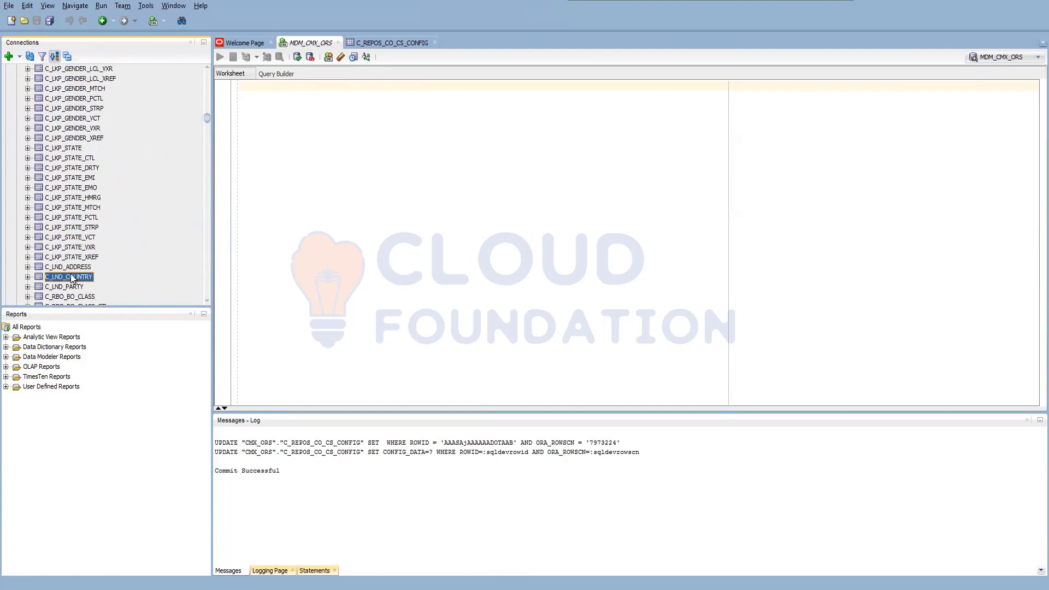
{"action": "right_click", "coordinate": [71, 274]}
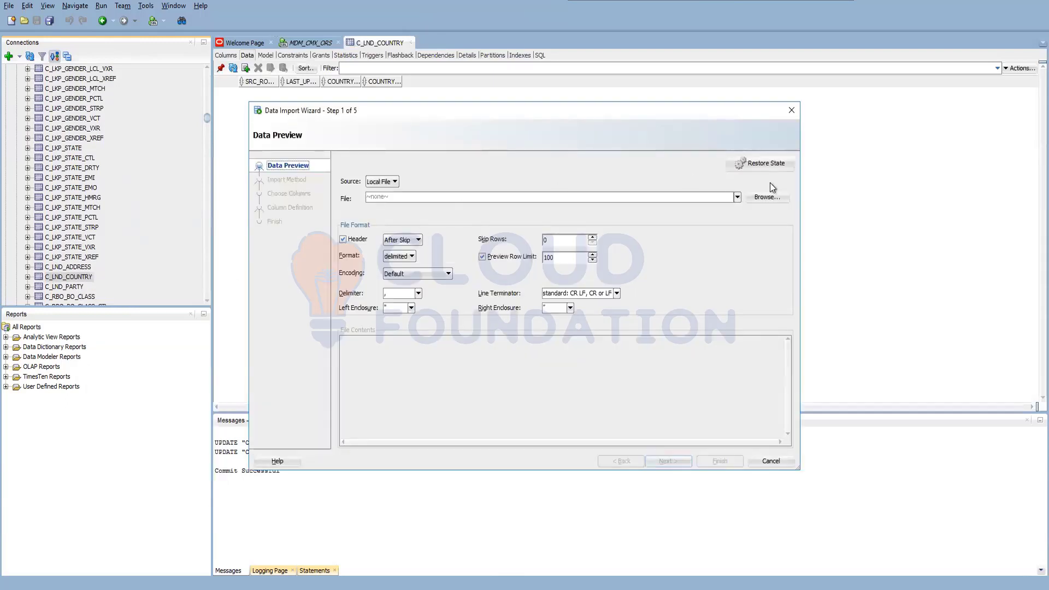
- Choose Country.txt from the Desktop as the import source with a comma delimiter, and continue to the column definition with the Insert method
{"action": "left_click", "coordinate": [767, 197]}
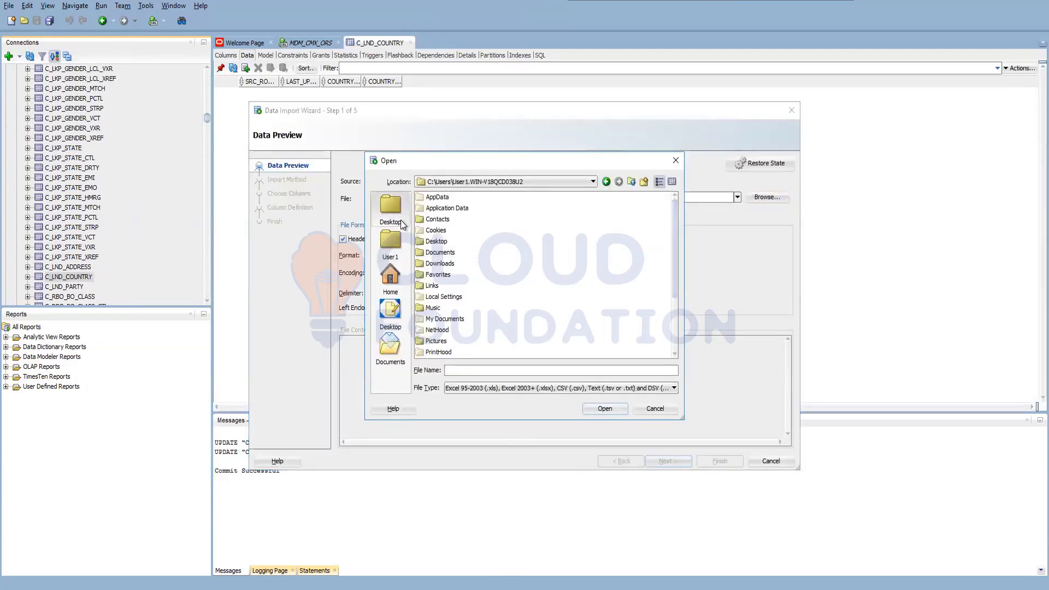
{"action": "left_click", "coordinate": [402, 224]}
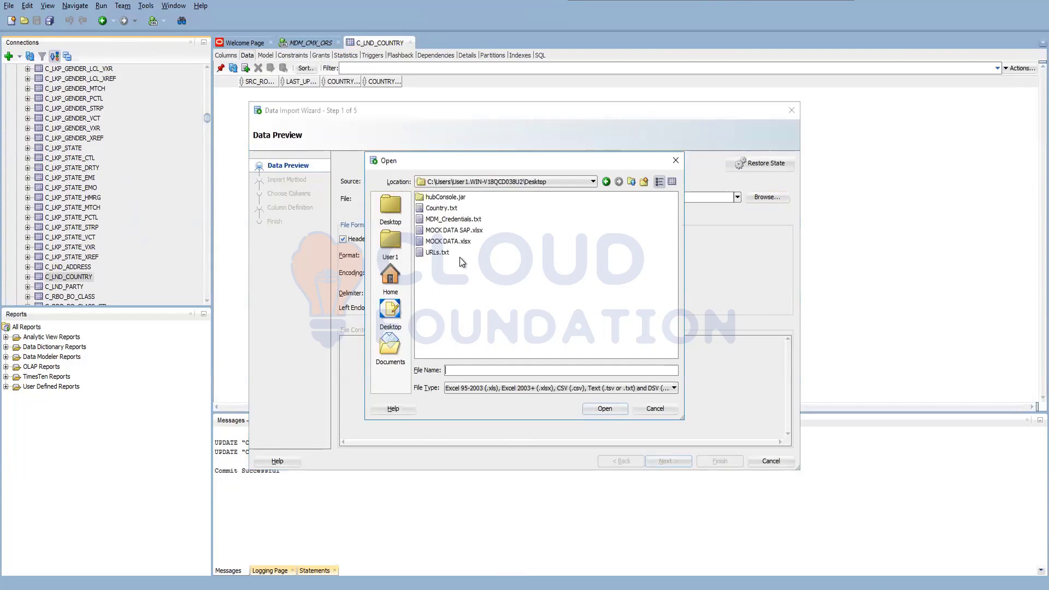
{"action": "double_click", "coordinate": [441, 208]}
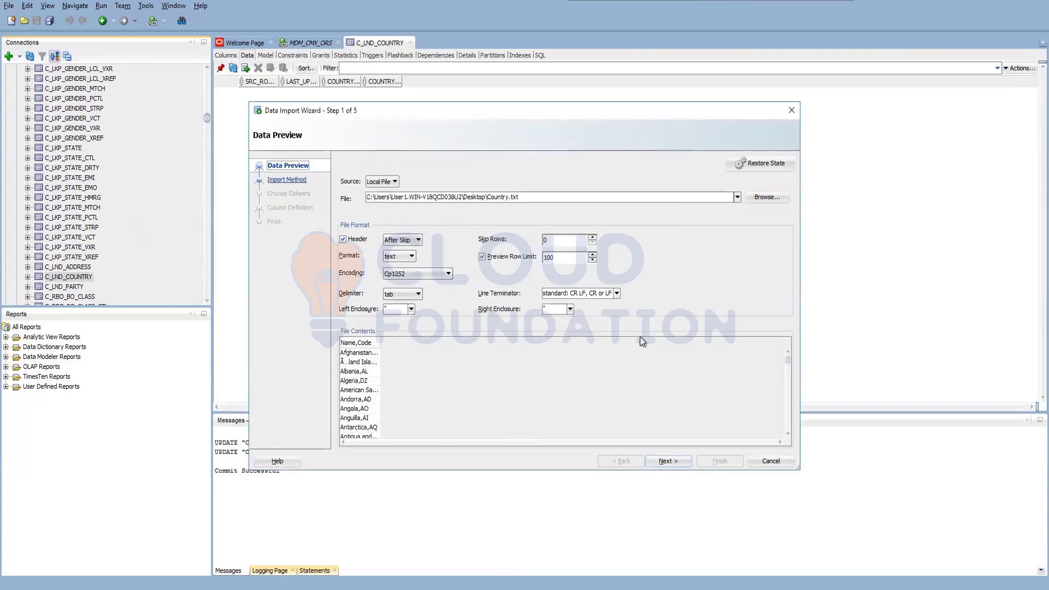
{"action": "left_click", "coordinate": [417, 296]}
{"action": "left_click", "coordinate": [398, 305]}
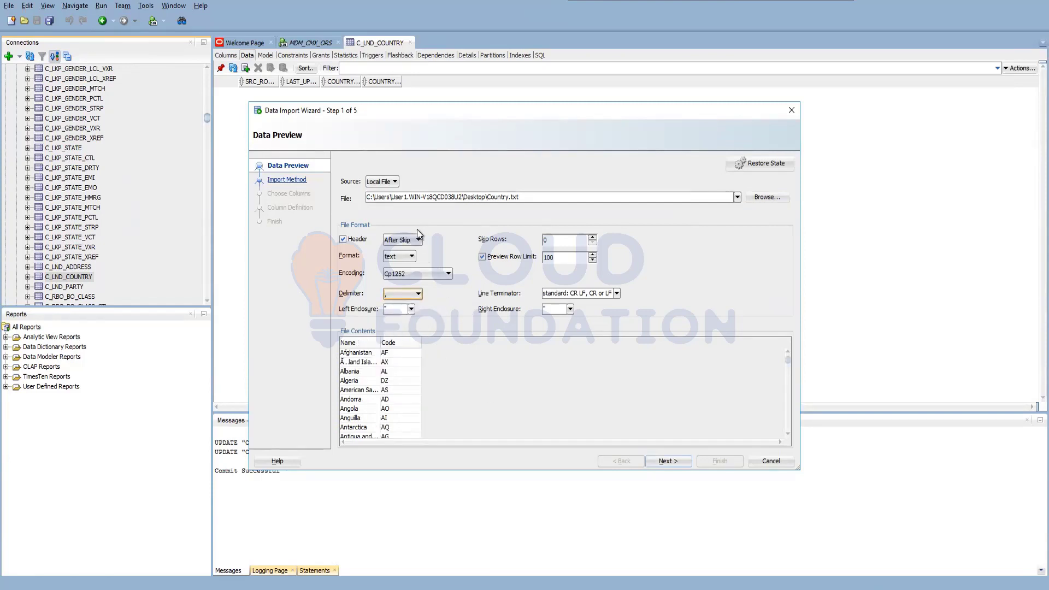
{"action": "left_click", "coordinate": [675, 463]}
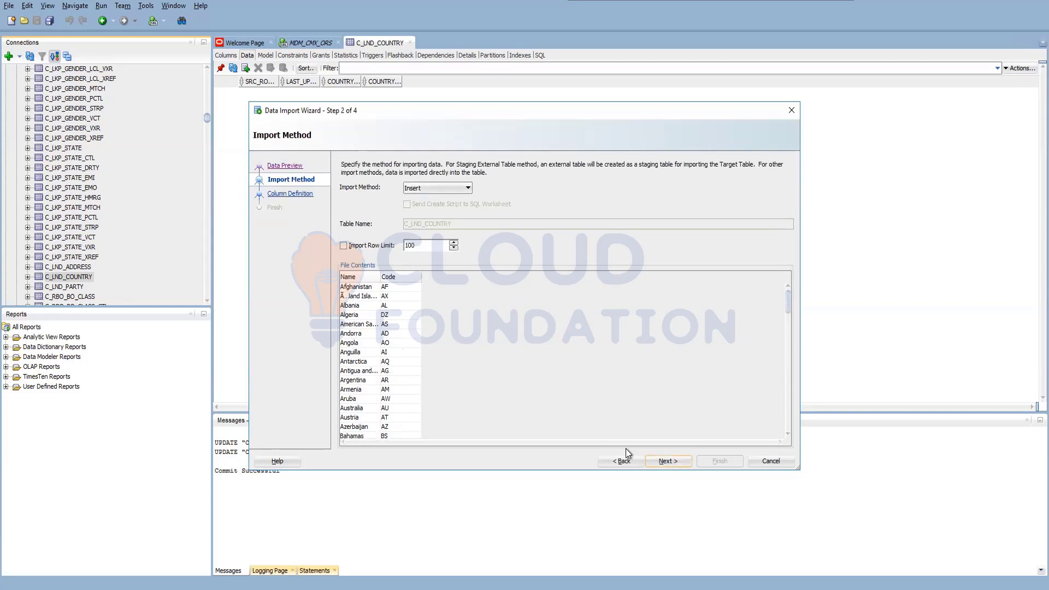
{"action": "left_click", "coordinate": [667, 457]}
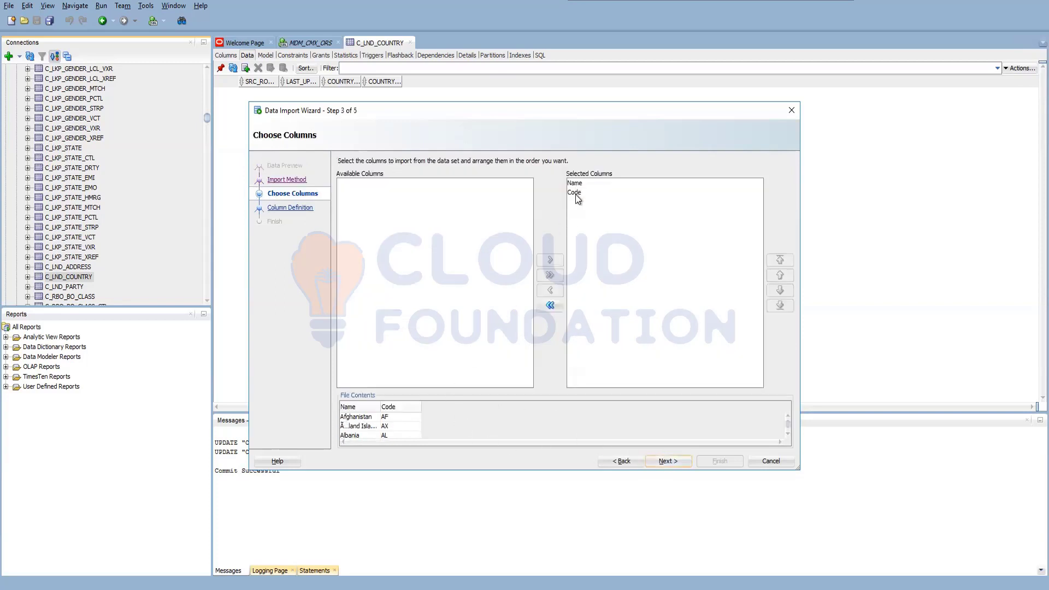
{"action": "left_click", "coordinate": [673, 462]}
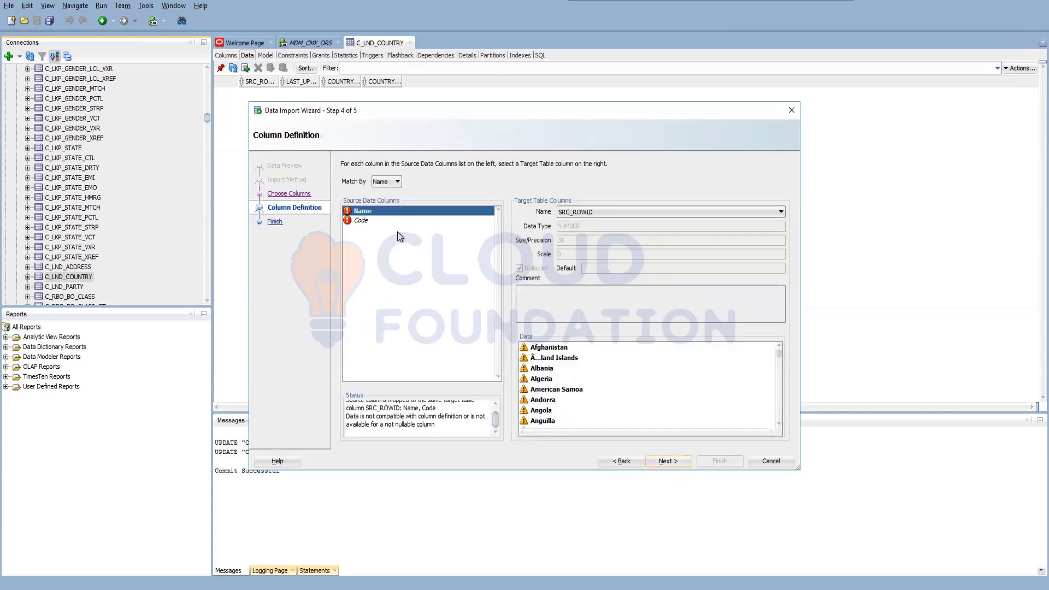
- Map the source column Name to COUNTRY_DESCRIPTION and Code to COUNTRY_CD in the import's column definition
{"action": "left_click", "coordinate": [662, 212]}
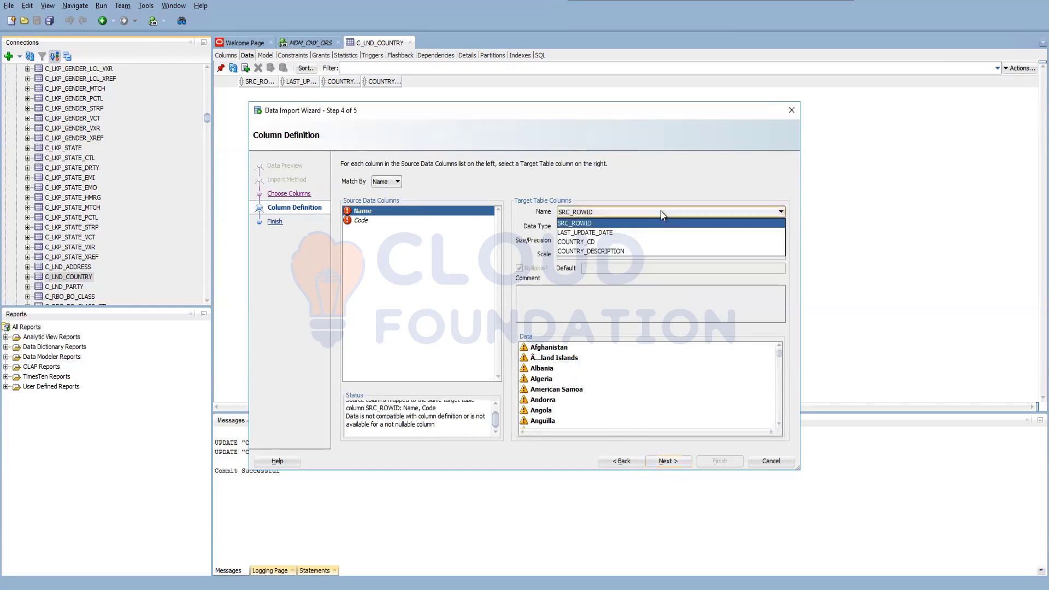
{"action": "left_click", "coordinate": [617, 250]}
{"action": "left_click", "coordinate": [377, 221]}
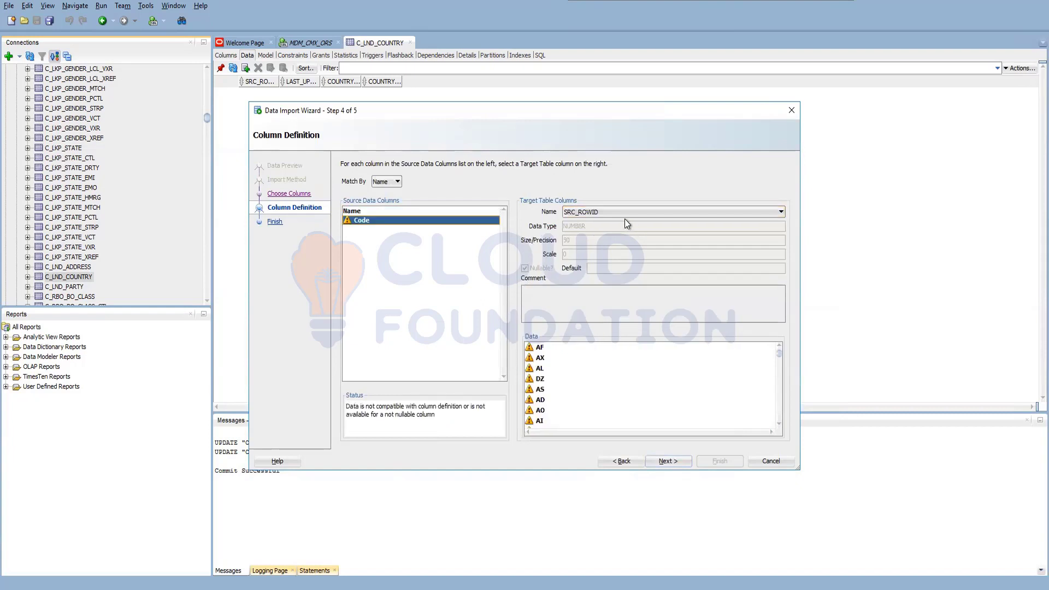
{"action": "left_click", "coordinate": [617, 212]}
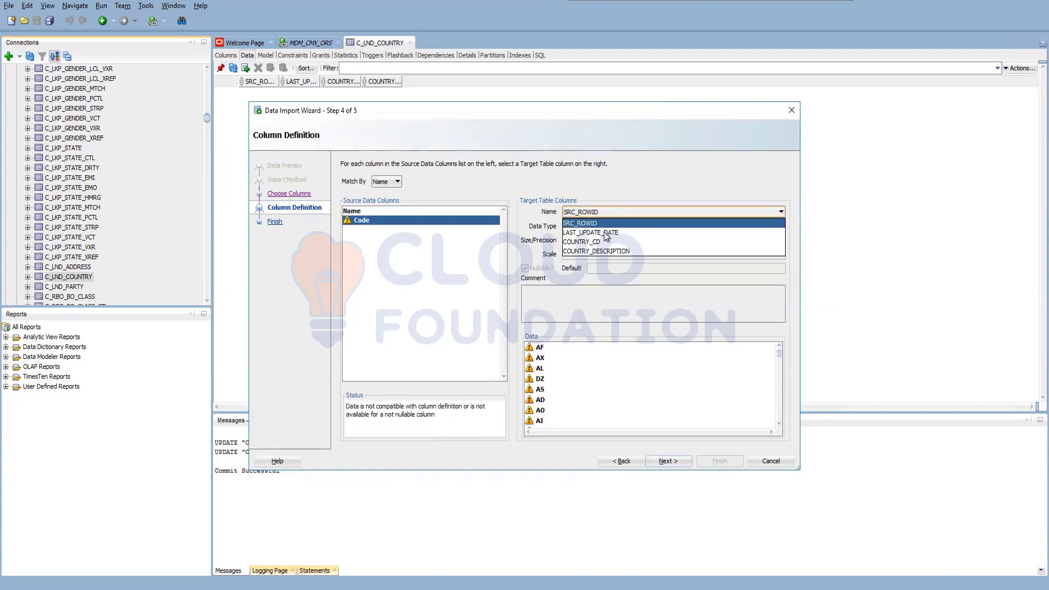
{"action": "left_click", "coordinate": [617, 240]}
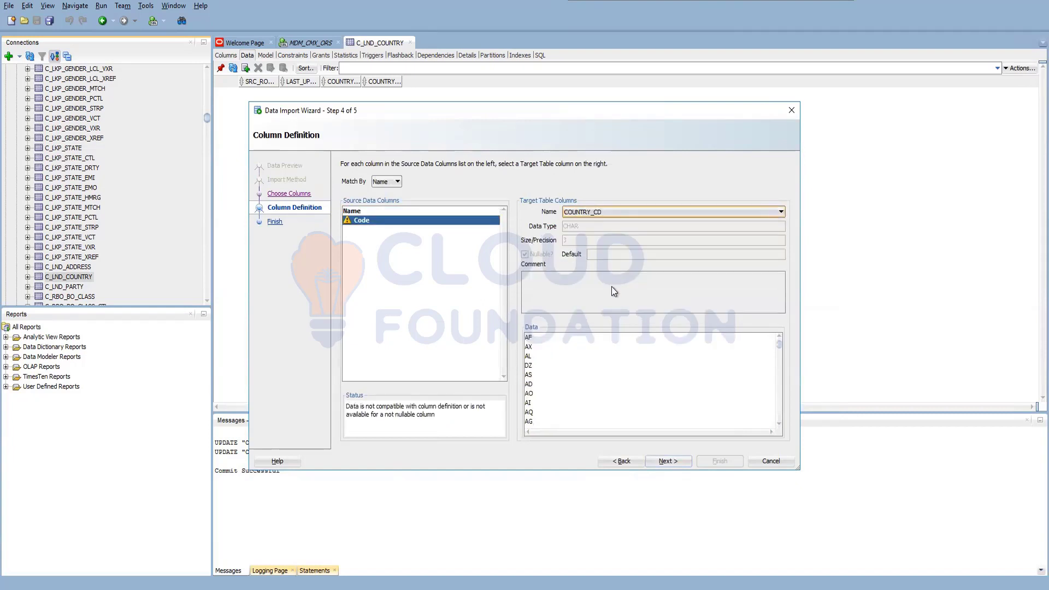
- Try to run the Country.txt import into C_LND_COUNTRY, and cancel it with rollback
{"action": "left_click", "coordinate": [667, 461]}
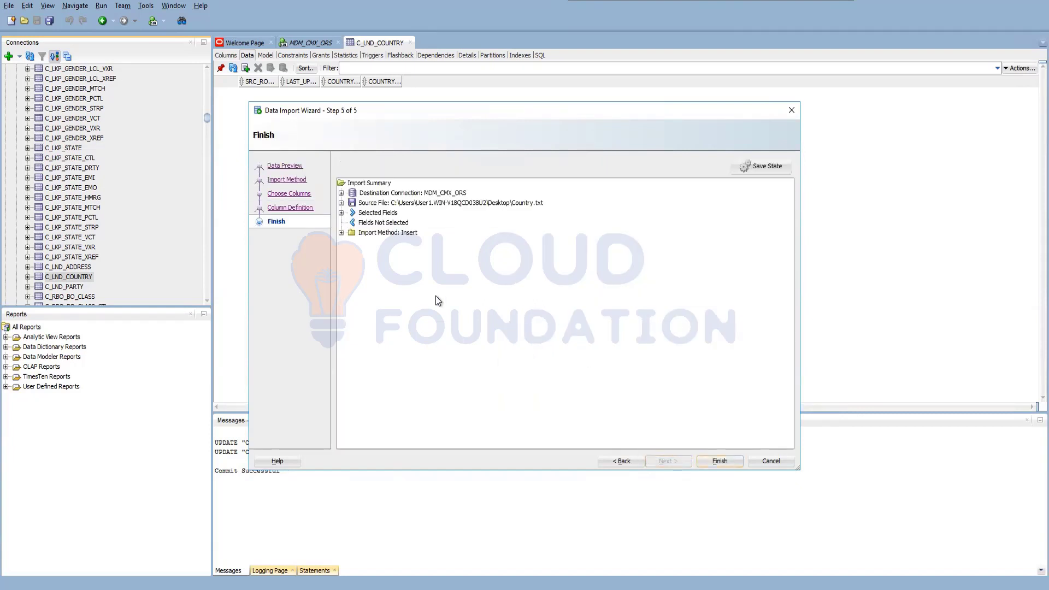
{"action": "left_click", "coordinate": [720, 461]}
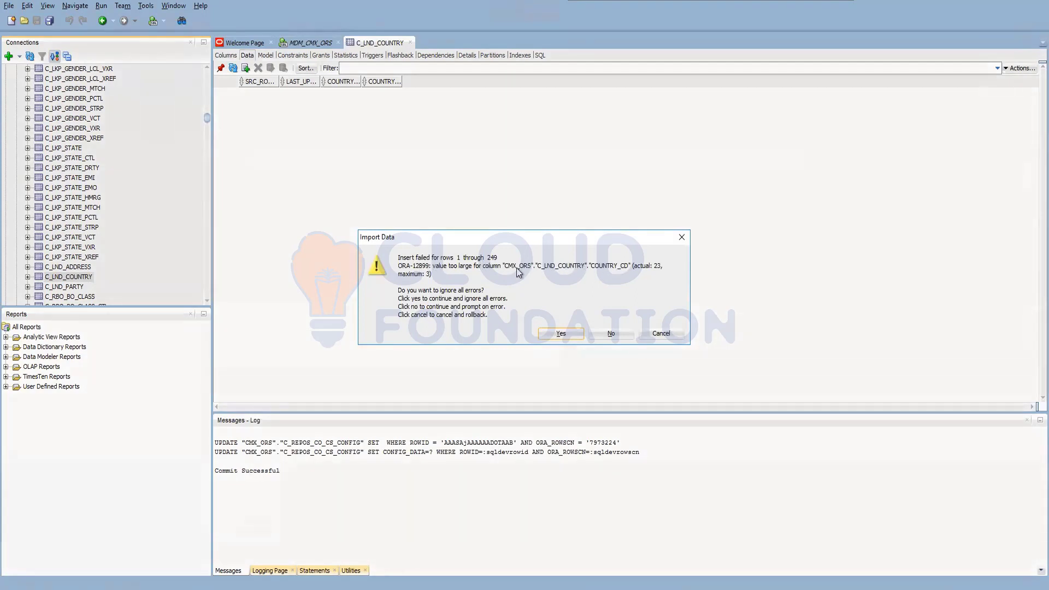
{"action": "left_click", "coordinate": [680, 336]}
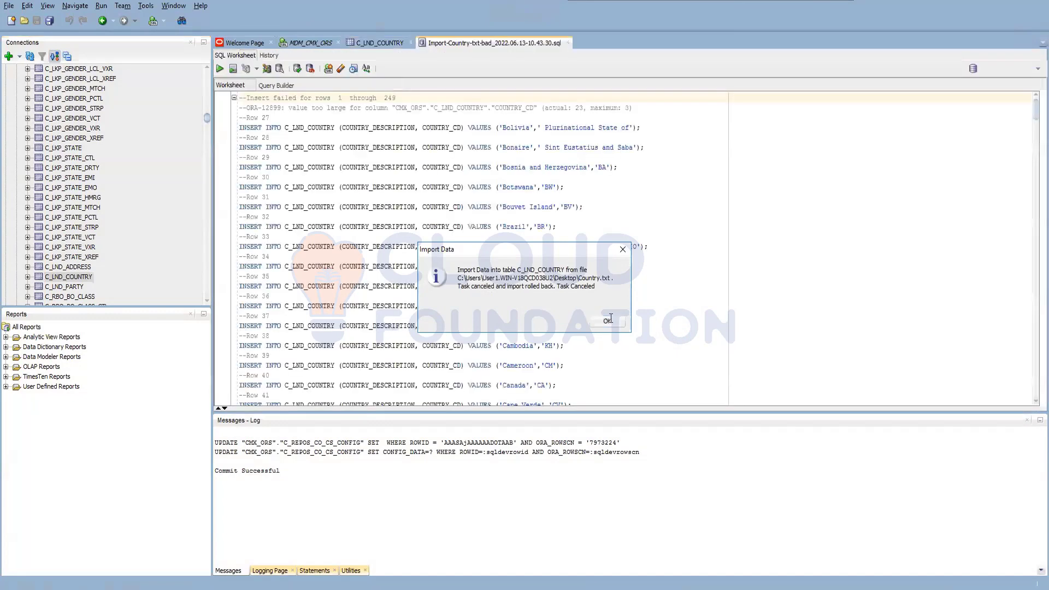
{"action": "left_click", "coordinate": [606, 317]}
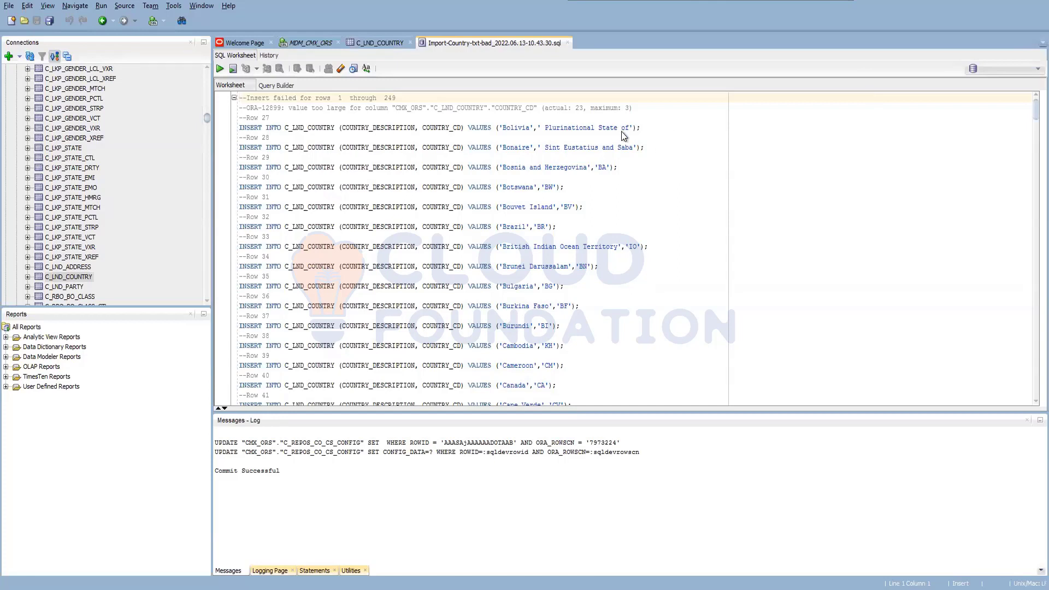
- Examine the INSERT statements for rows 27 and 28, Bolivia and Bonaire, in the failed-import script
{"action": "left_click", "coordinate": [633, 147]}
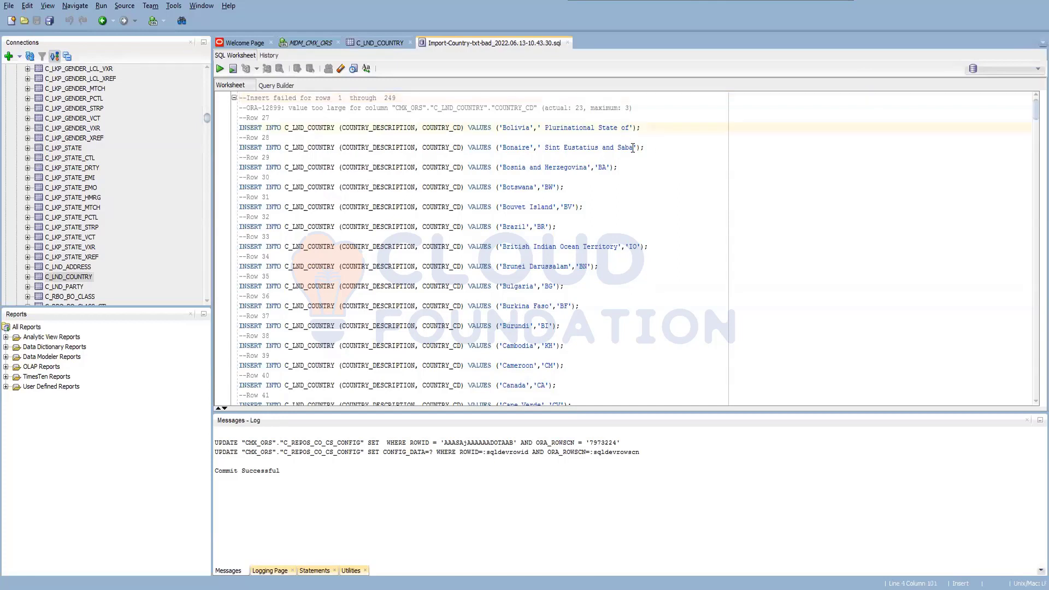
{"action": "double_click", "coordinate": [515, 147]}
{"action": "scroll", "coordinate": [568, 221], "scroll_direction": "down", "scroll_amount": 7}
{"action": "scroll", "coordinate": [568, 221], "scroll_direction": "up", "scroll_amount": 7}
{"action": "left_click_drag", "start_coordinate": [644, 149], "coordinate": [386, 117]}
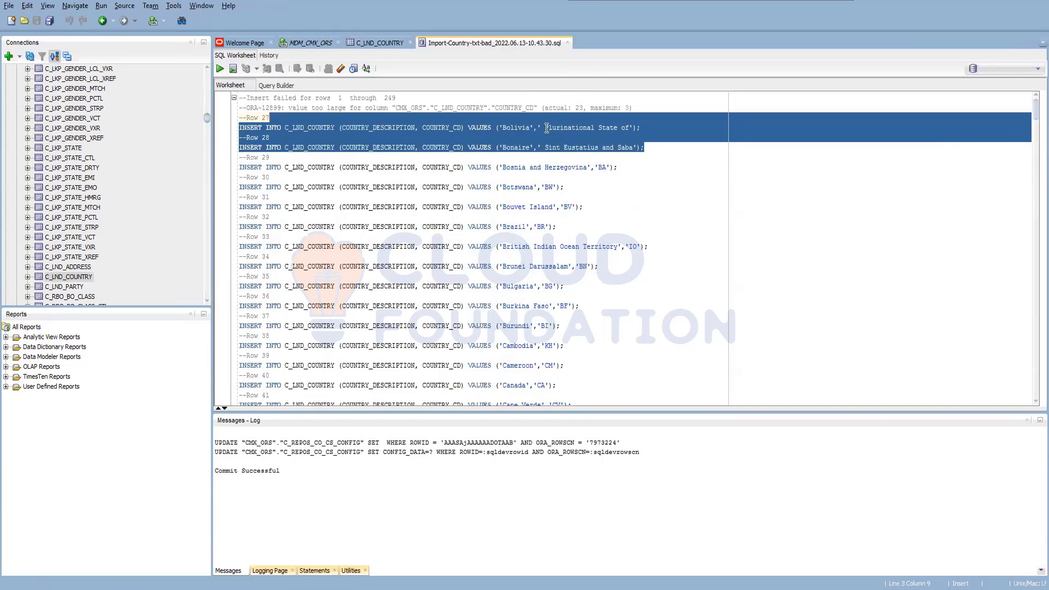
{"action": "left_click", "coordinate": [689, 176]}
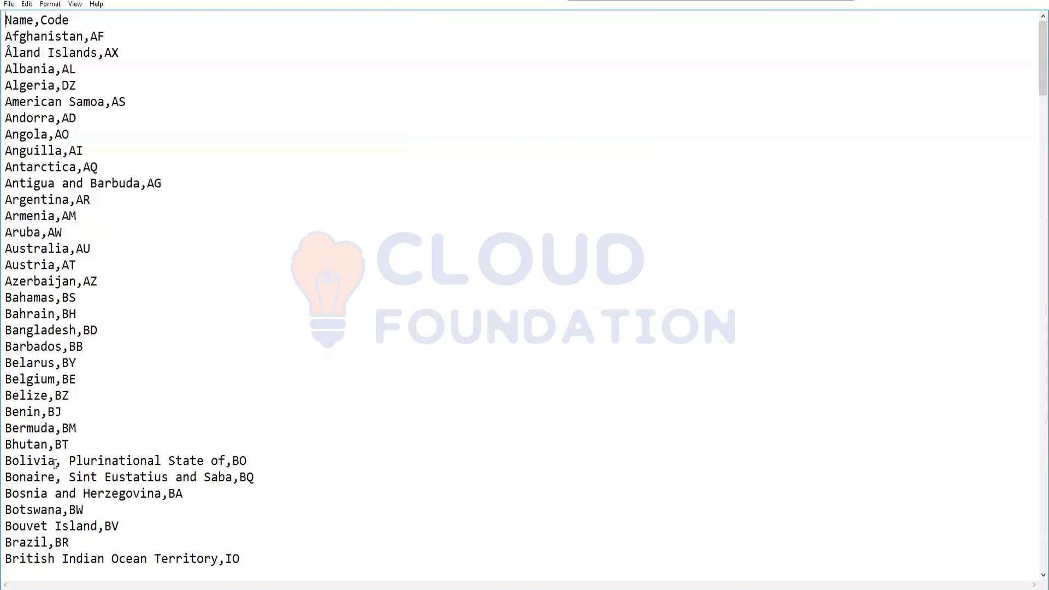
- In the country text file in Notepad, replace the commas directly after Bolivia and Bonaire with hyphens
{"action": "left_click_drag", "start_coordinate": [55, 493], "coordinate": [59, 481]}
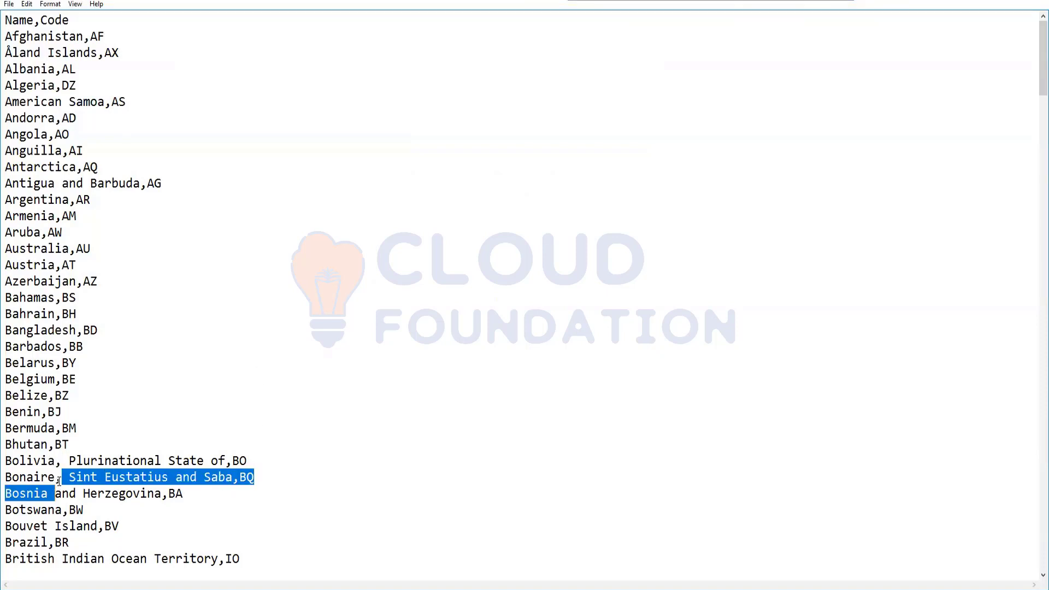
{"action": "left_click", "coordinate": [58, 479]}
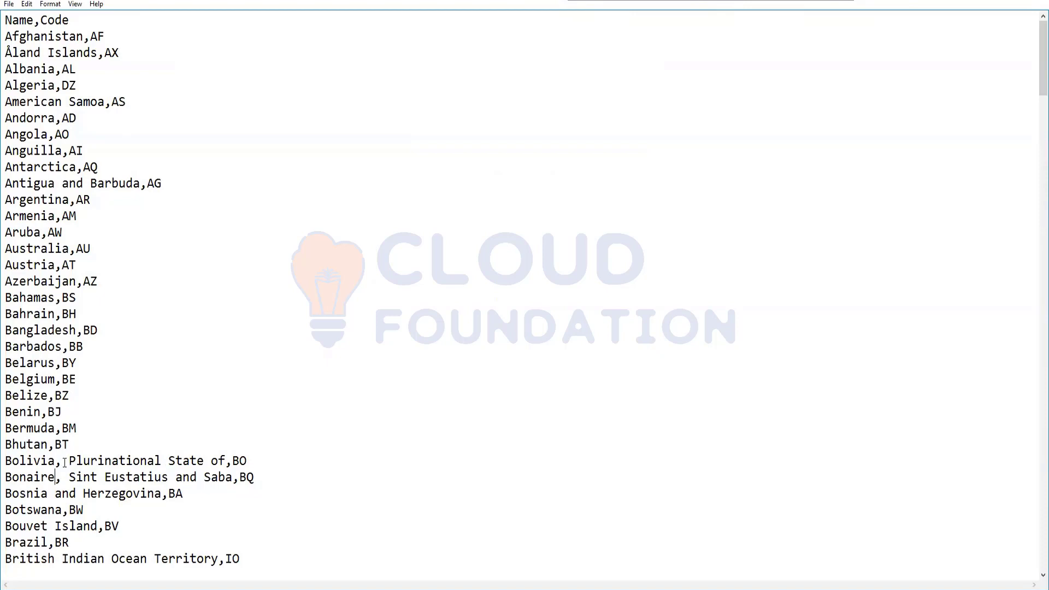
{"action": "left_click_drag", "start_coordinate": [64, 463], "coordinate": [56, 462]}
{"action": "type", "text": "-"}
{"action": "left_click_drag", "start_coordinate": [65, 479], "coordinate": [56, 478]}
{"action": "type", "text": "-"}
- Replace the comma after Congo with a hyphen in the line for the Democratic Republic, and check the following lines for extra commas
{"action": "scroll", "coordinate": [144, 481], "scroll_direction": "down", "scroll_amount": 8}
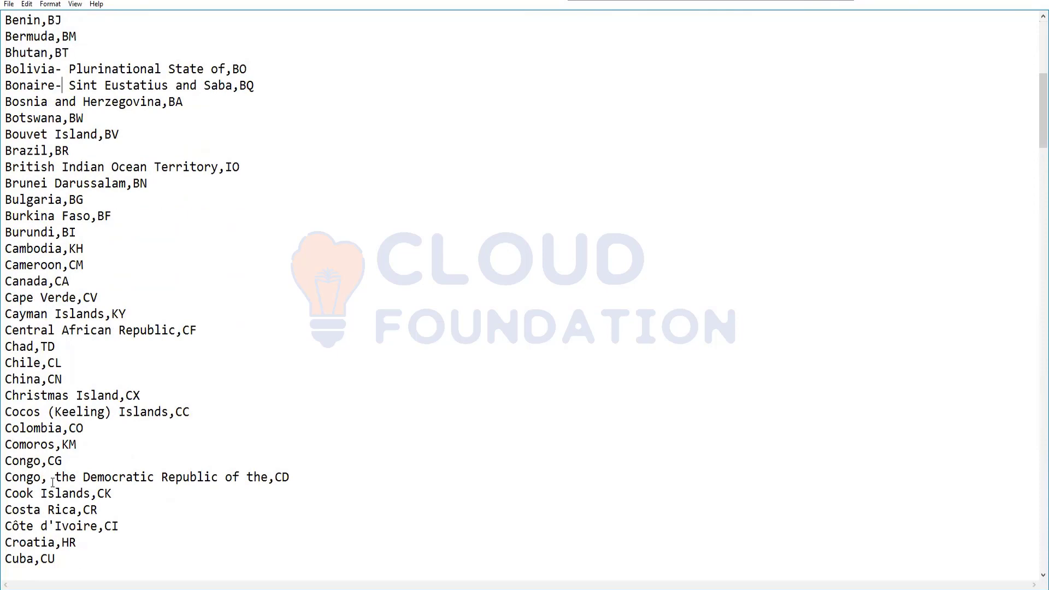
{"action": "left_click", "coordinate": [52, 479]}
{"action": "key", "text": "BackSpace"}
{"action": "type", "text": "-"}
{"action": "scroll", "coordinate": [44, 413], "scroll_direction": "down", "scroll_amount": 2}
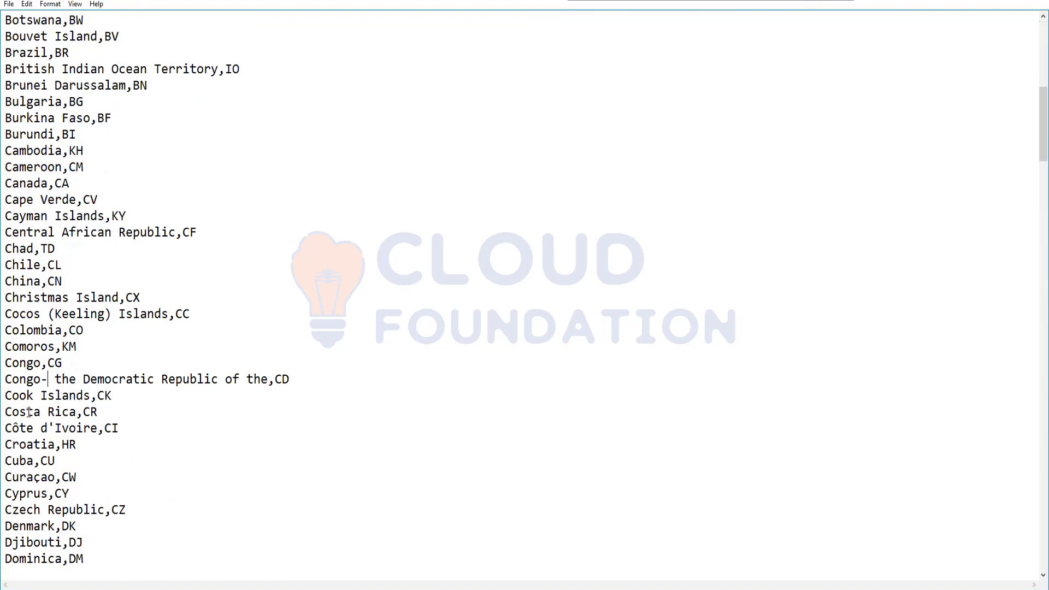
{"action": "scroll", "coordinate": [50, 429], "scroll_direction": "down", "scroll_amount": 3}
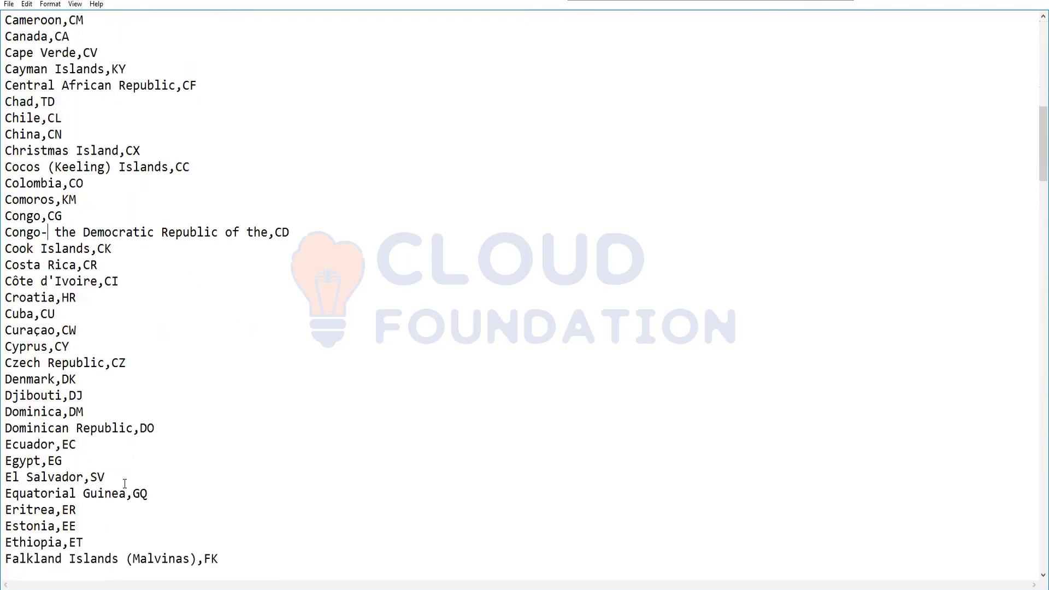
- Replace the entire contents of the text file with the copied tab-separated list of country names and codes
{"action": "key", "text": "ctrl+a"}
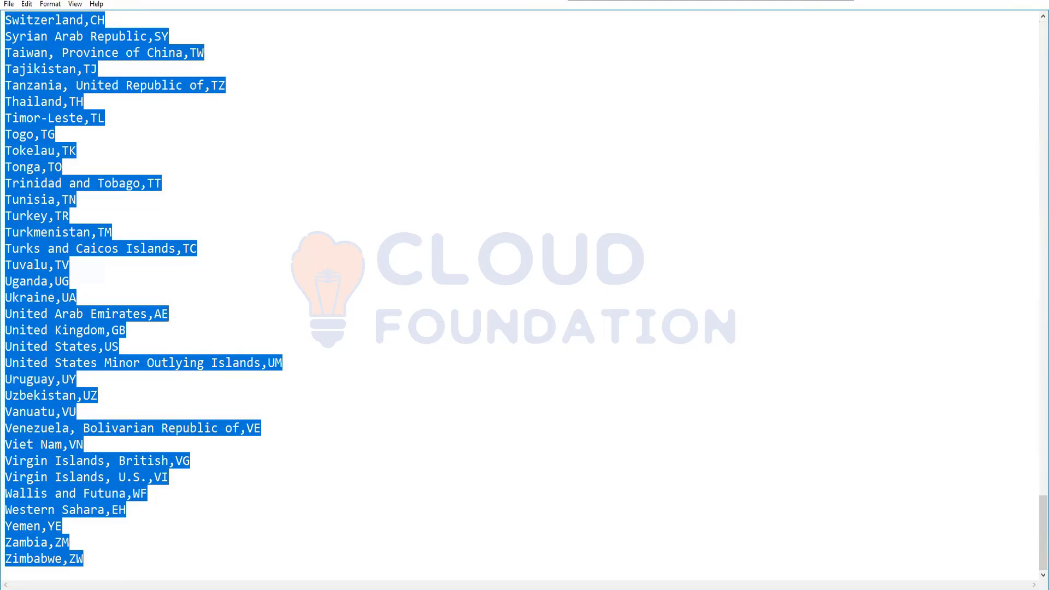
{"action": "key", "text": "Delete"}
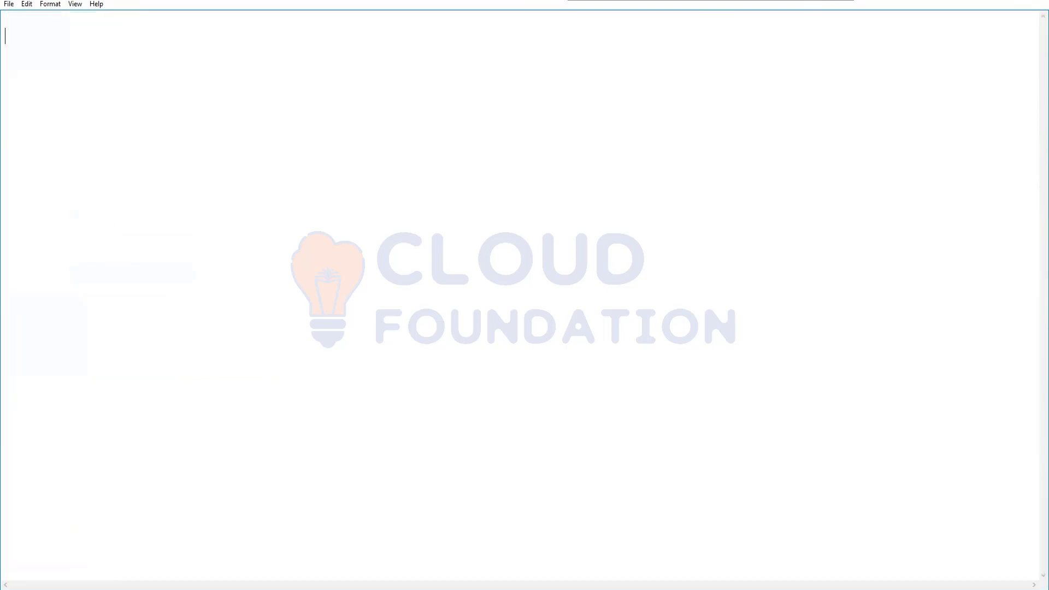
{"action": "key", "text": "ctrl+v"}
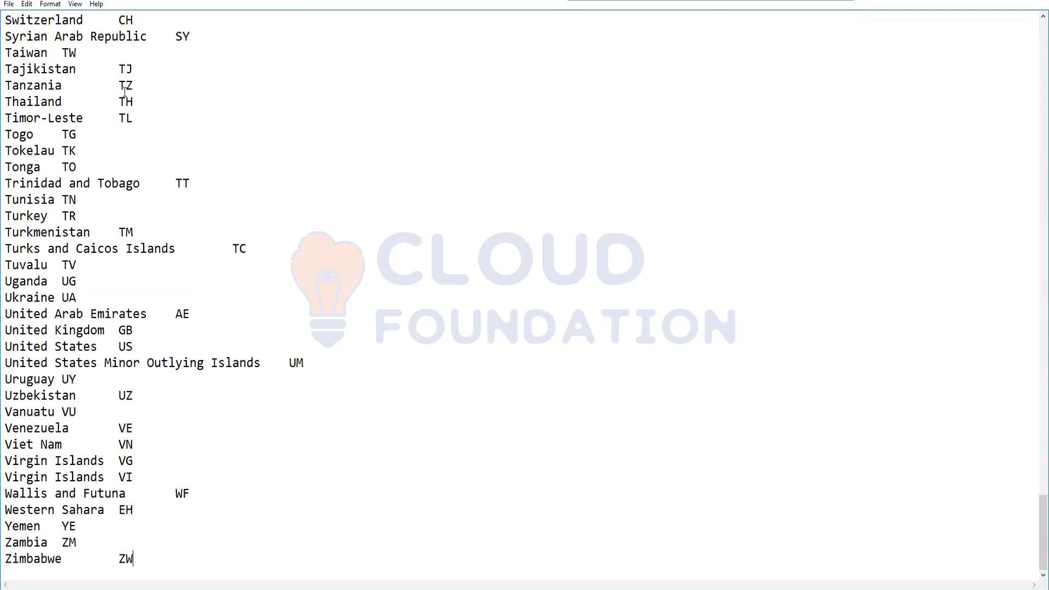
- Switch to Oracle SQL Developer, close the failed-import script, and delete all rows from C_LND_COUNTRY, committing the change
{"action": "key", "text": "alt+Tab"}
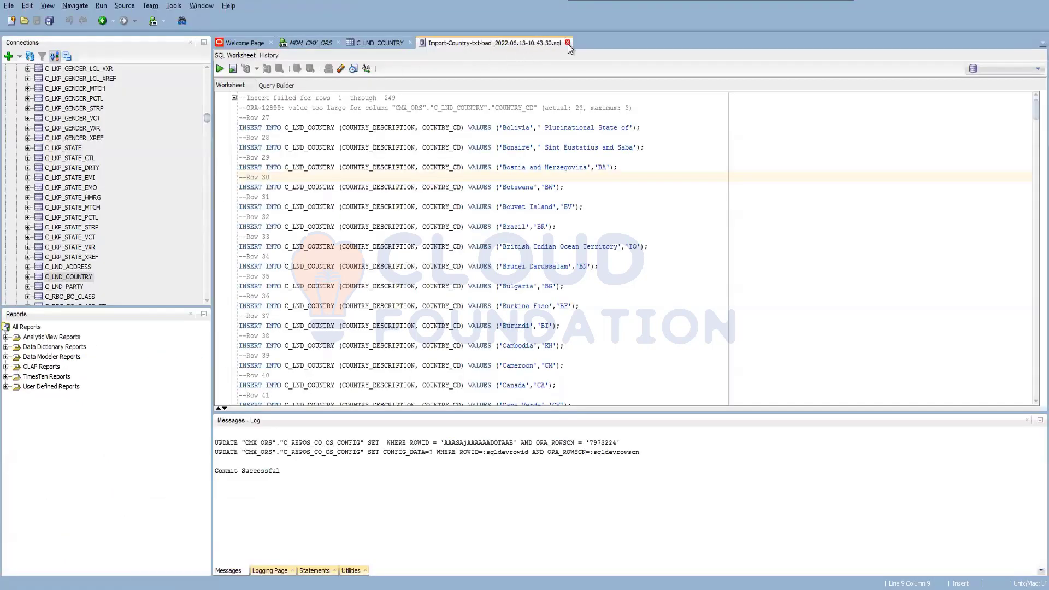
{"action": "left_click", "coordinate": [568, 44]}
{"action": "left_click", "coordinate": [375, 44]}
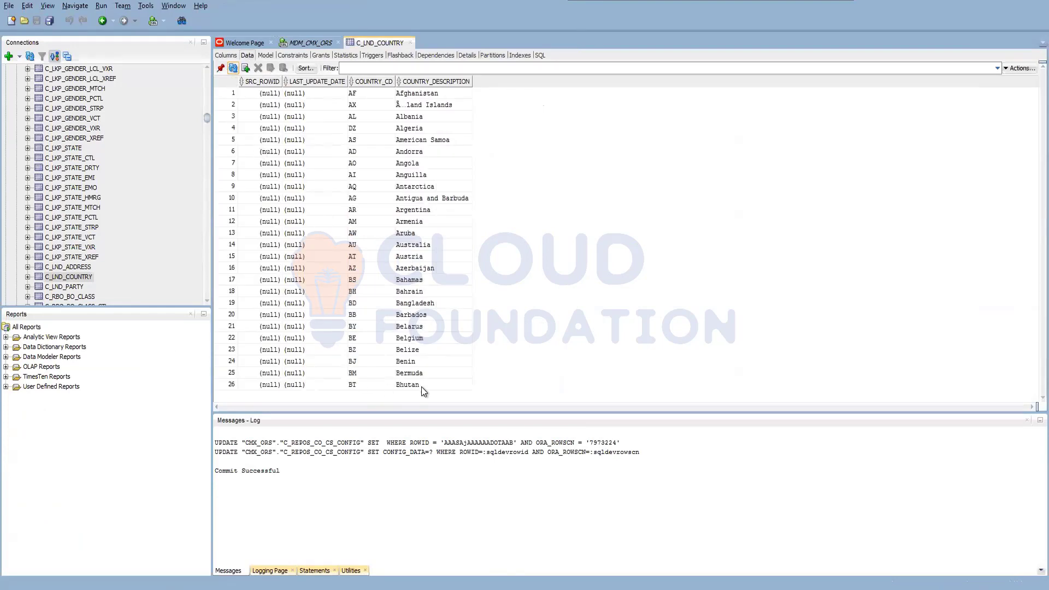
{"action": "left_click_drag", "start_coordinate": [423, 385], "coordinate": [248, 66]}
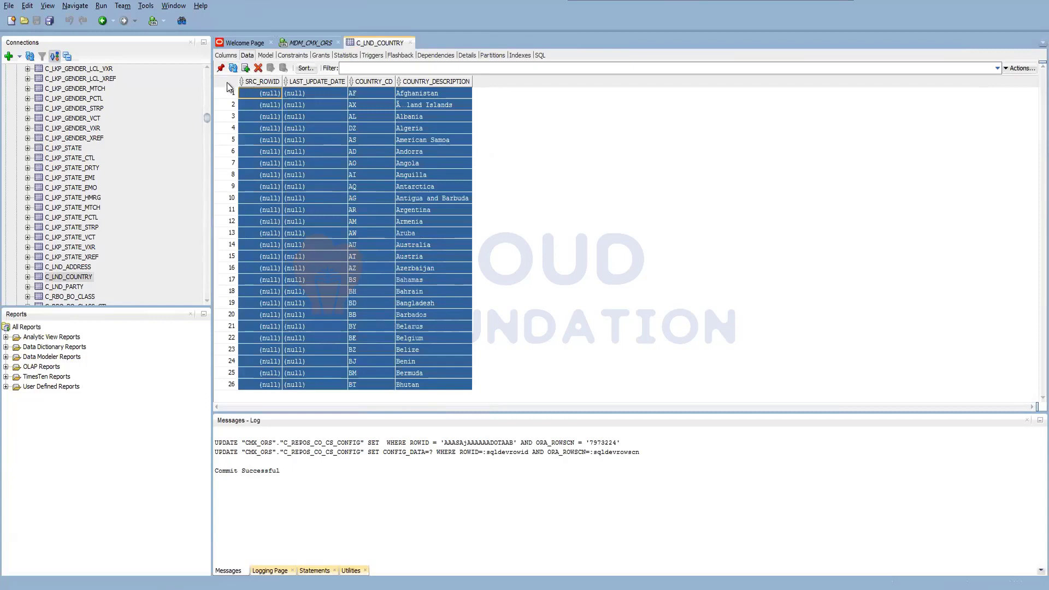
{"action": "left_click", "coordinate": [258, 68]}
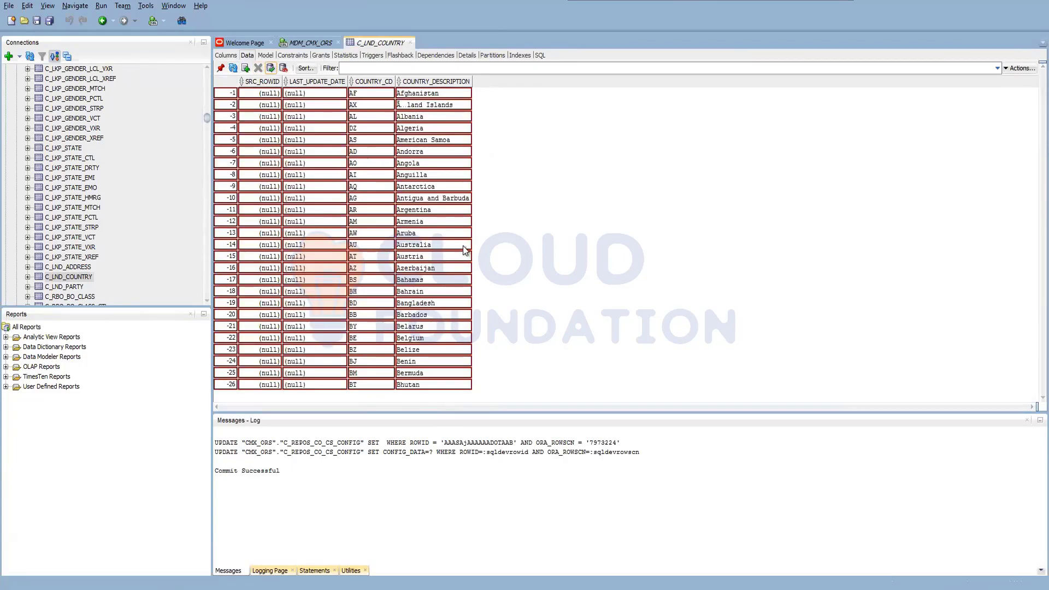
{"action": "left_click", "coordinate": [271, 67]}
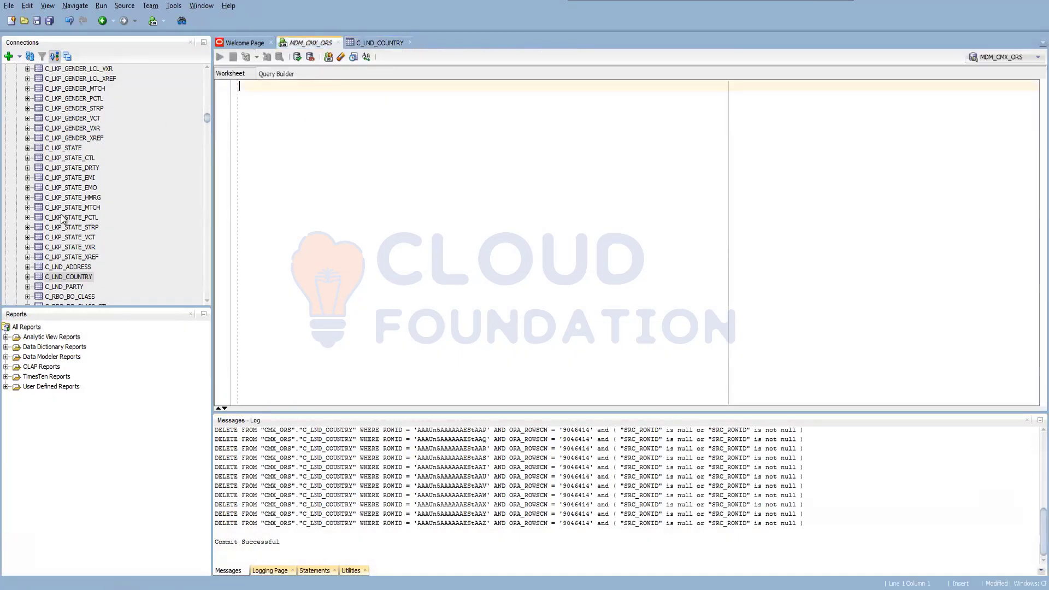
- Start importing Country.txt into the C_LND_COUNTRY table with the Insert method, and proceed to the column definitions
{"action": "left_click", "coordinate": [68, 277]}
{"action": "right_click", "coordinate": [67, 281]}
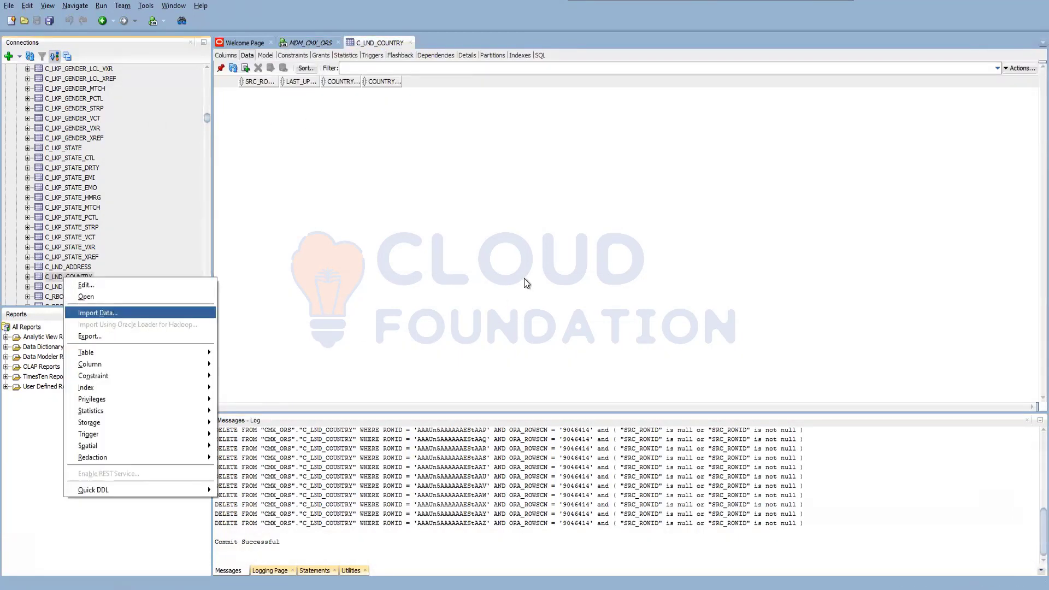
{"action": "key", "text": "Return"}
{"action": "left_click", "coordinate": [767, 197]}
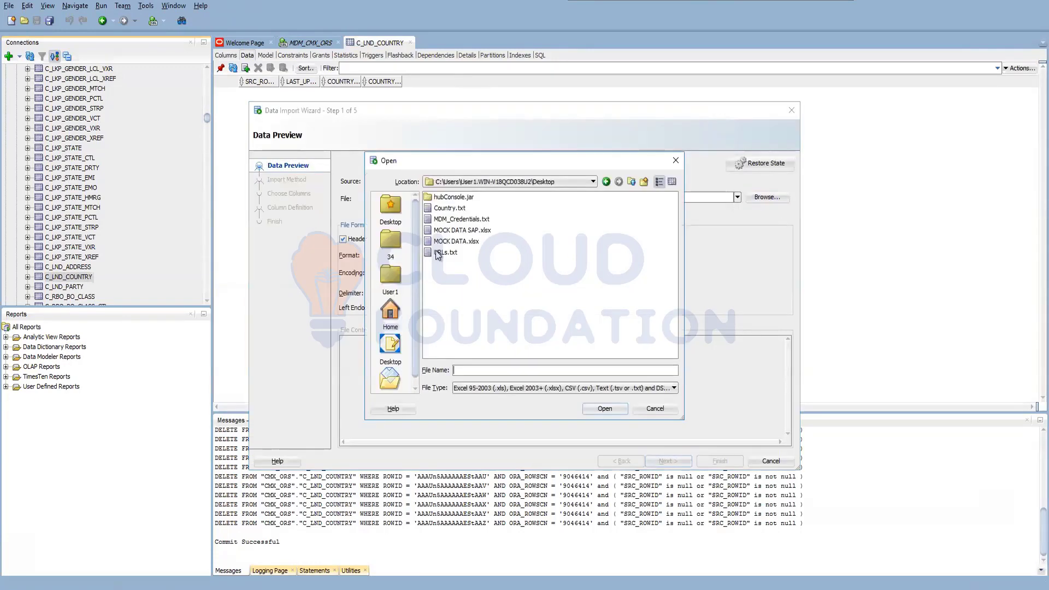
{"action": "double_click", "coordinate": [449, 209]}
{"action": "left_click", "coordinate": [667, 459]}
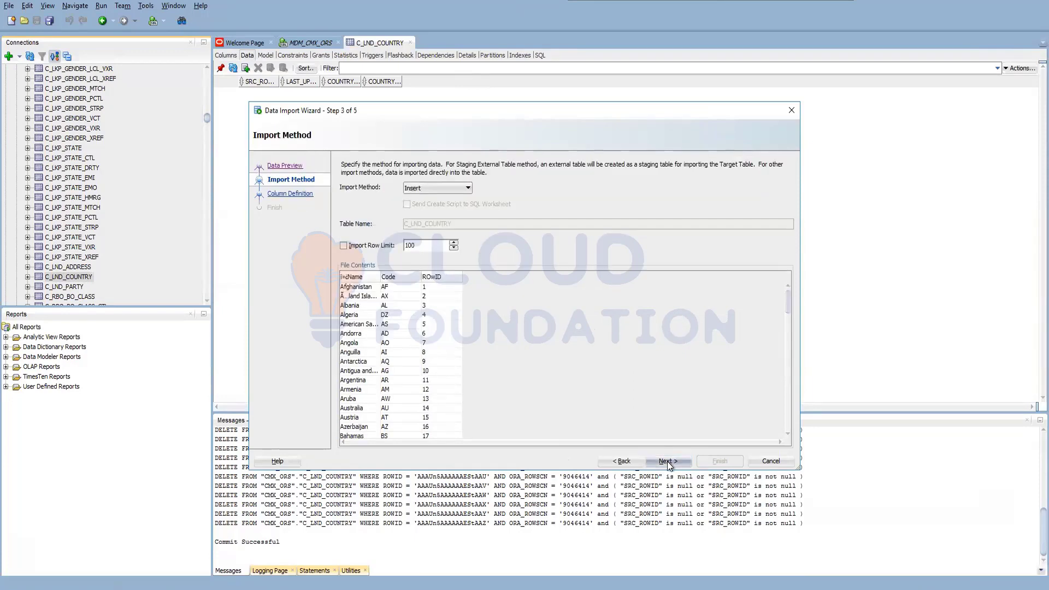
{"action": "left_click", "coordinate": [667, 461]}
{"action": "left_click", "coordinate": [667, 462]}
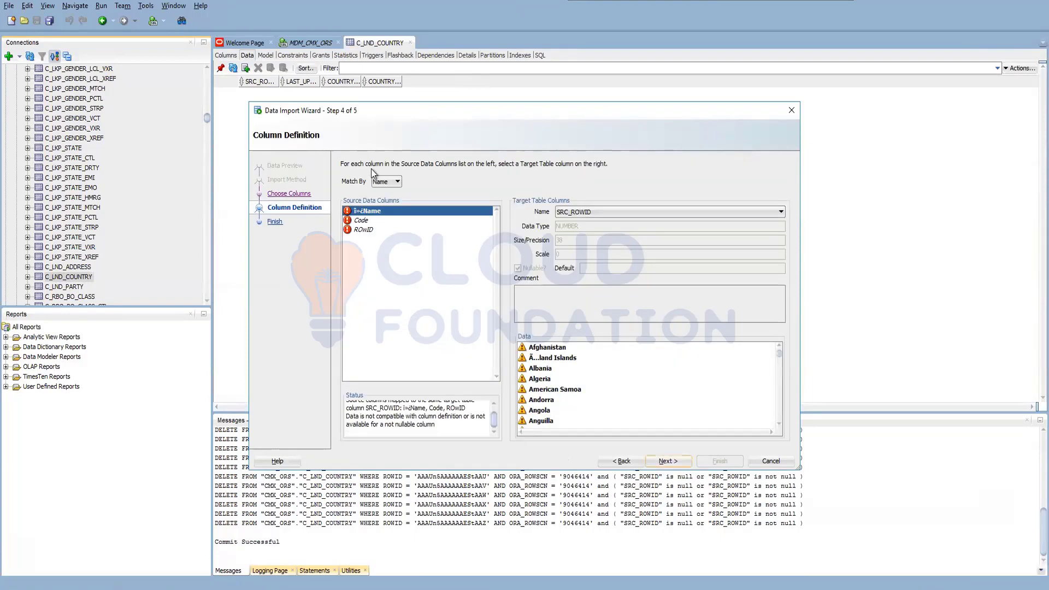
- Match the source Name column to COUNTRY_DESCRIPTION and Code to COUNTRY_CD, and check that ROwID targets SRC_ROWID
{"action": "left_click", "coordinate": [646, 211]}
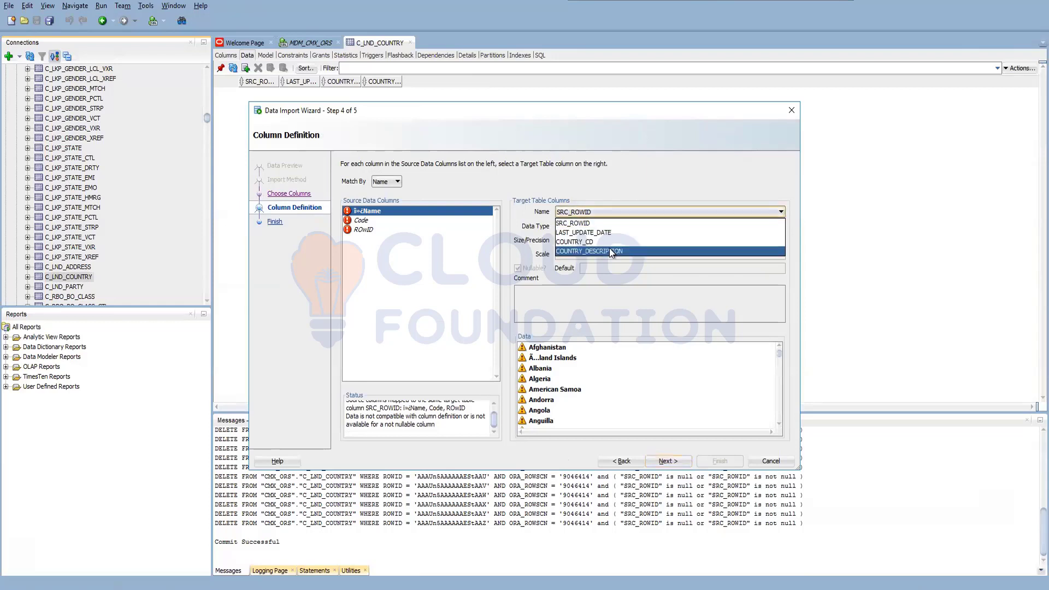
{"action": "left_click", "coordinate": [609, 249]}
{"action": "left_click", "coordinate": [361, 220]}
{"action": "left_click", "coordinate": [617, 214]}
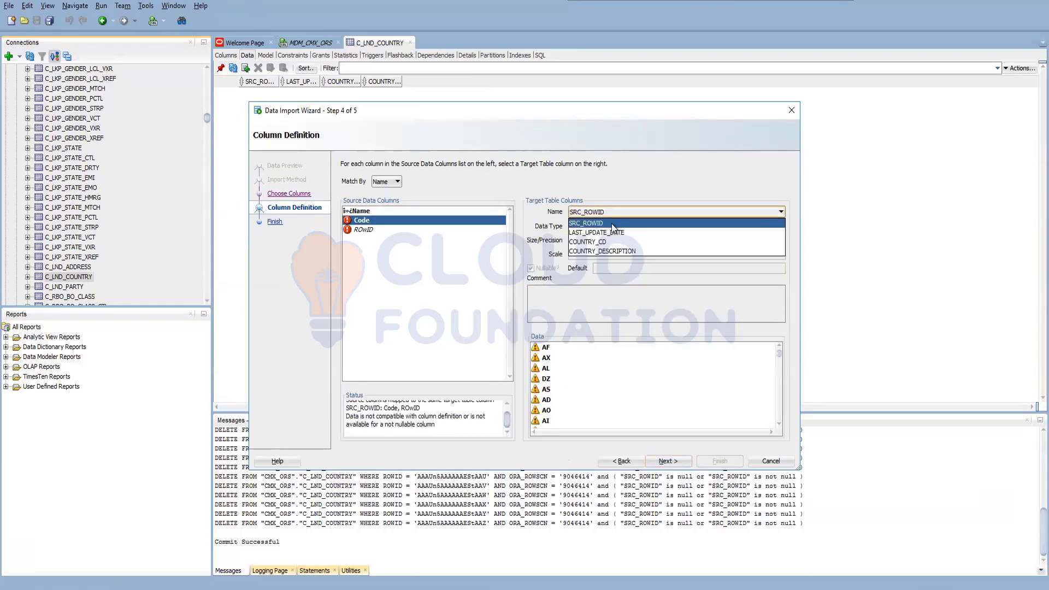
{"action": "left_click", "coordinate": [604, 240]}
{"action": "left_click", "coordinate": [358, 229]}
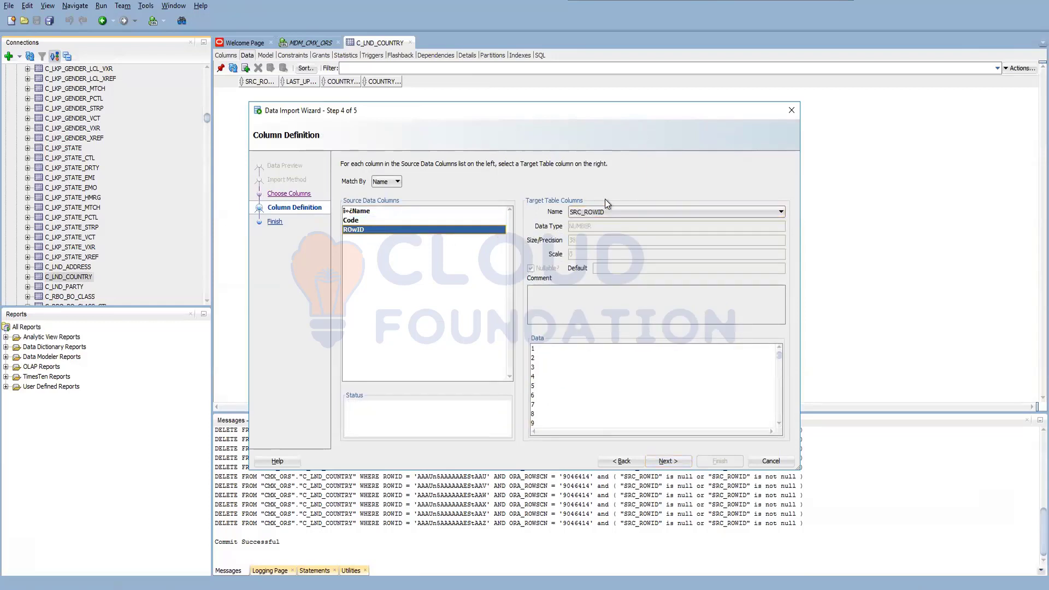
- Accept the import summary and run the country data import into C_LND_COUNTRY
{"action": "left_click", "coordinate": [664, 461]}
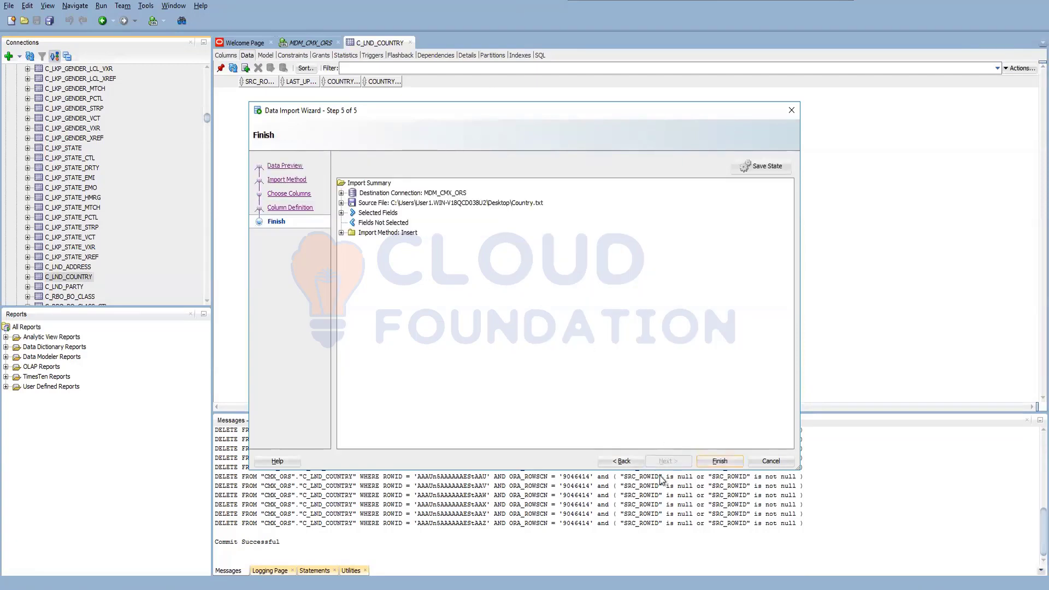
{"action": "left_click", "coordinate": [720, 462]}
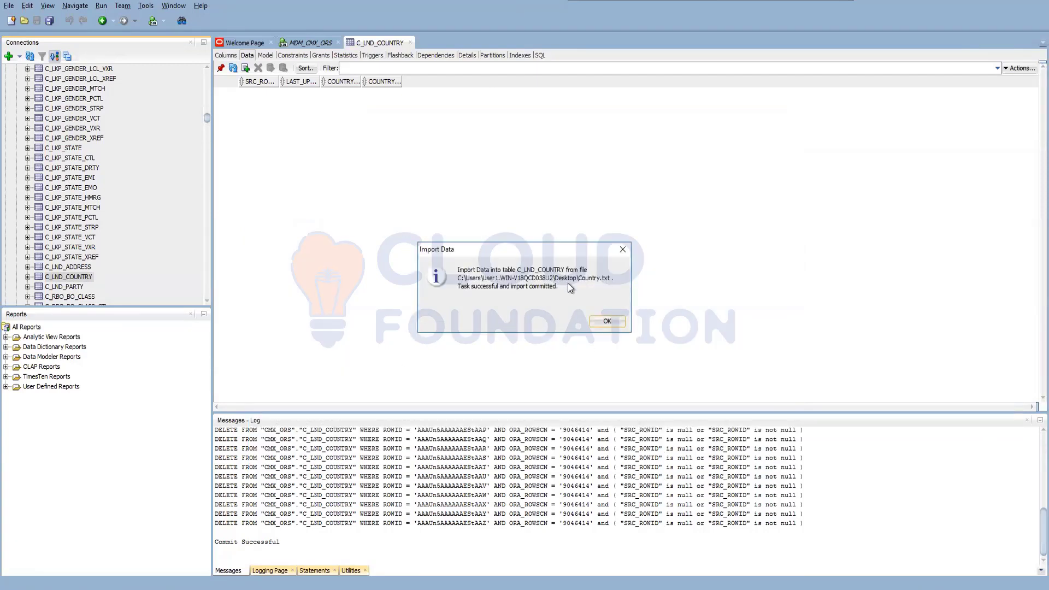
{"action": "left_click", "coordinate": [605, 322]}
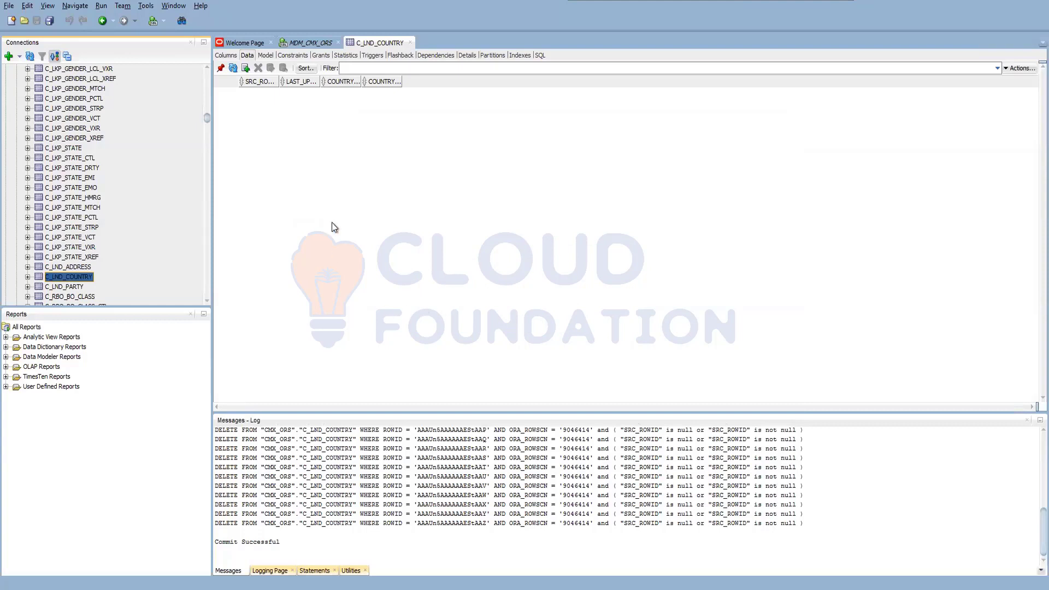
- Refresh the C_LND_COUNTRY data to review the imported rows, and switch to the Informatica MDM Hub Console
{"action": "left_click", "coordinate": [234, 68]}
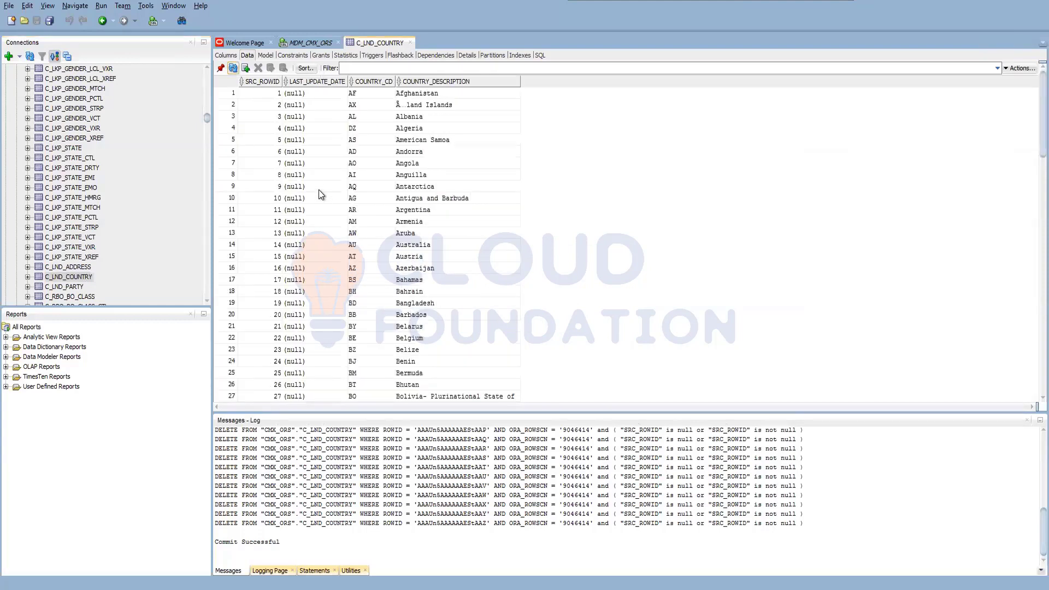
{"action": "scroll", "coordinate": [333, 269], "scroll_direction": "down", "scroll_amount": 3}
{"action": "scroll", "coordinate": [342, 163], "scroll_direction": "up", "scroll_amount": 3}
{"action": "key", "text": "alt+Tab"}
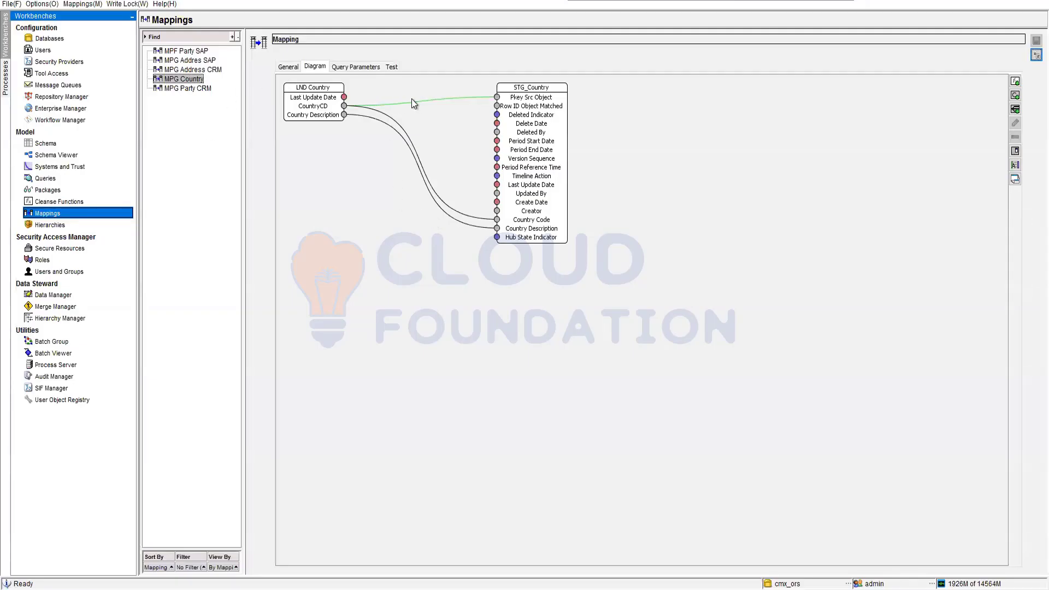
- Try mapping LND Country's Last Update Date to Last Update Date in STG_Country, and remove that link
{"action": "left_click_drag", "start_coordinate": [344, 96], "coordinate": [498, 184]}
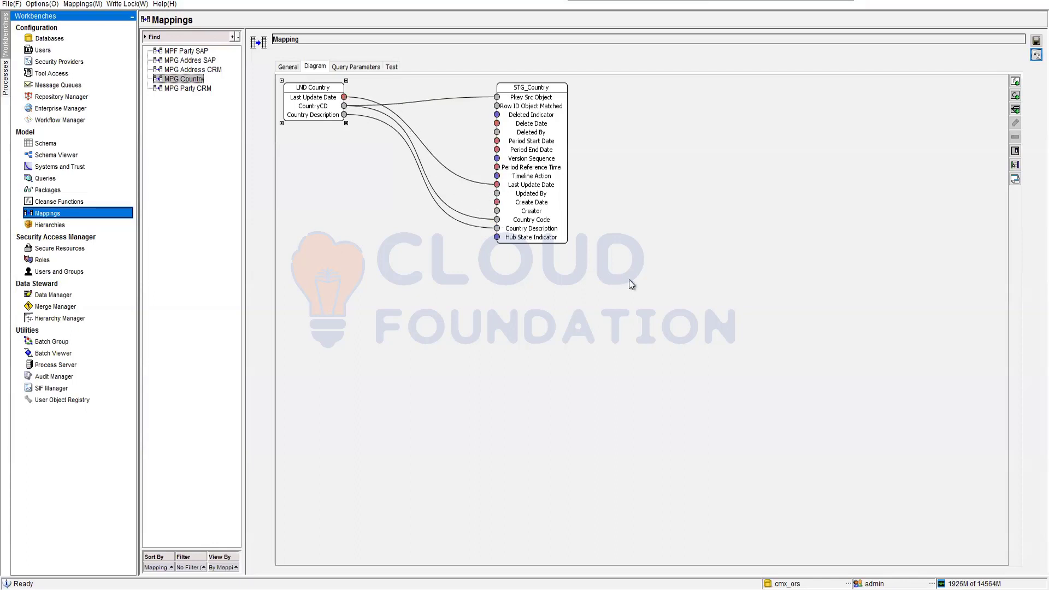
{"action": "left_click", "coordinate": [456, 175]}
{"action": "key", "text": "Delete"}
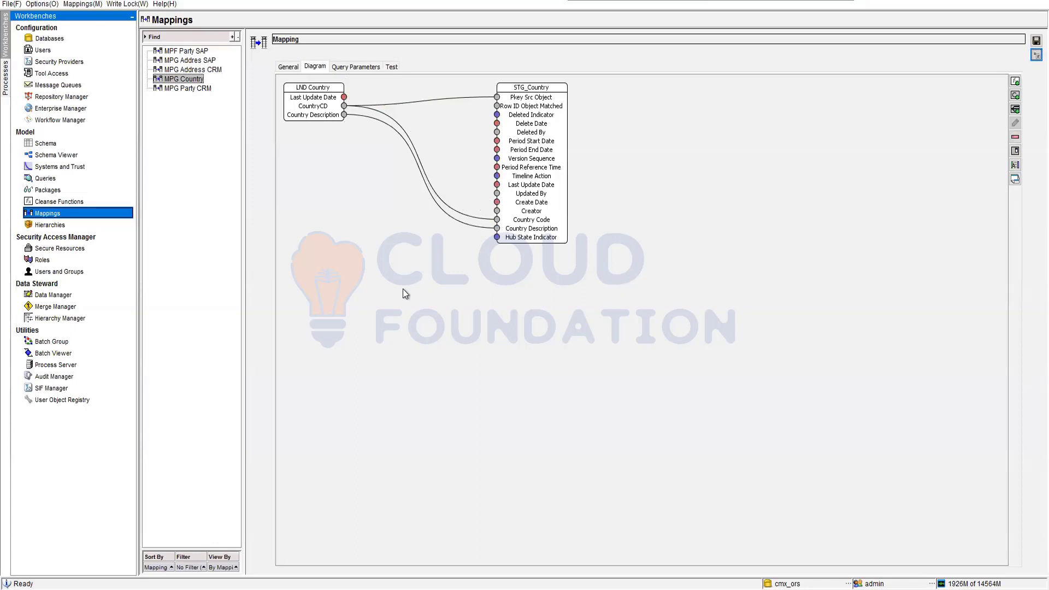
- Add the Now function to the MPG Country mapping, link it to Last Update Date in STG_Country, and save
{"action": "right_click", "coordinate": [356, 208]}
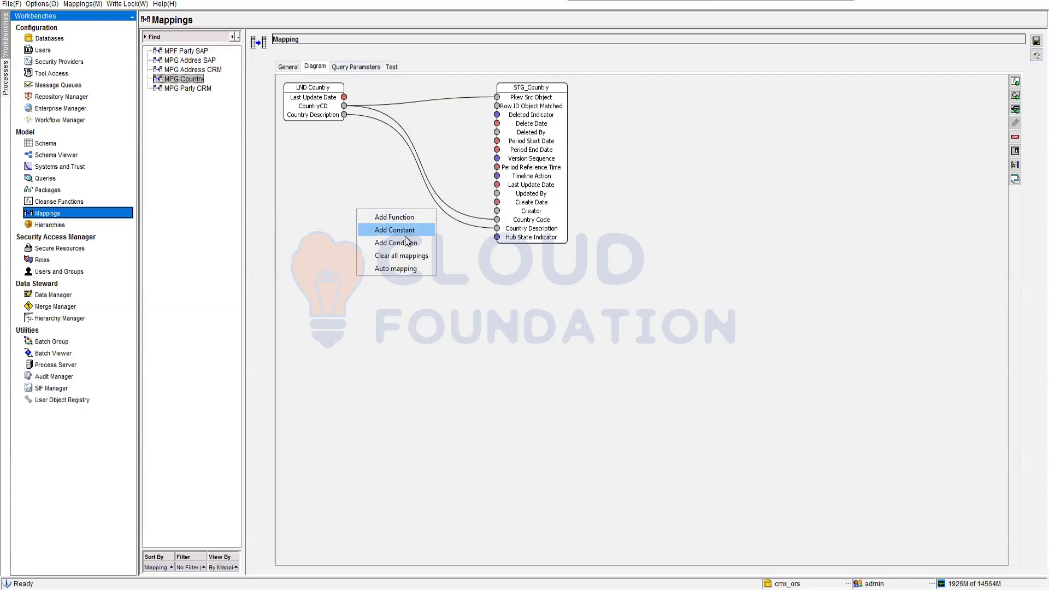
{"action": "left_click", "coordinate": [410, 217]}
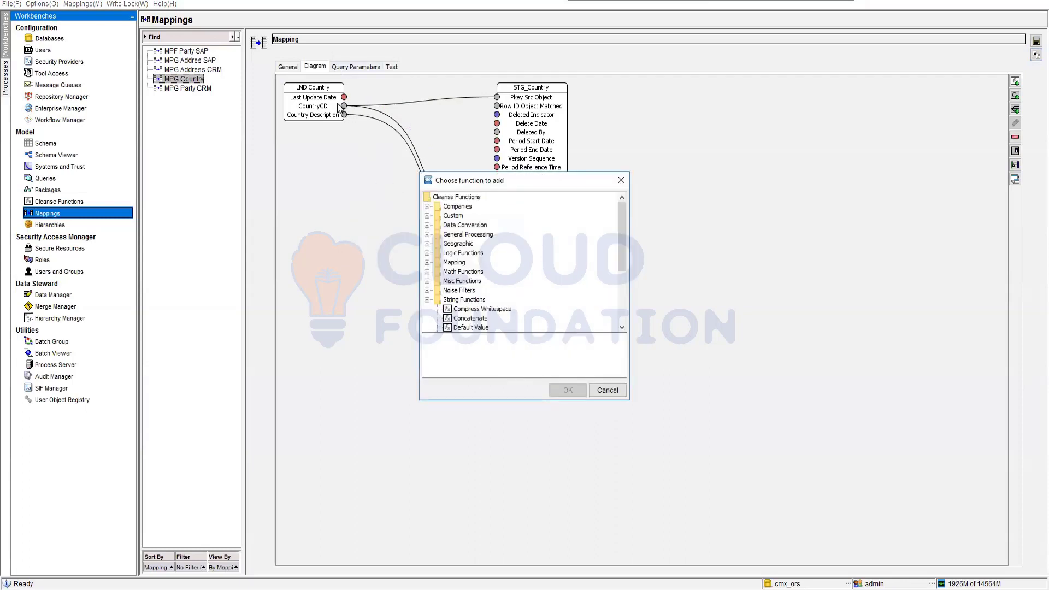
{"action": "left_click", "coordinate": [427, 300]}
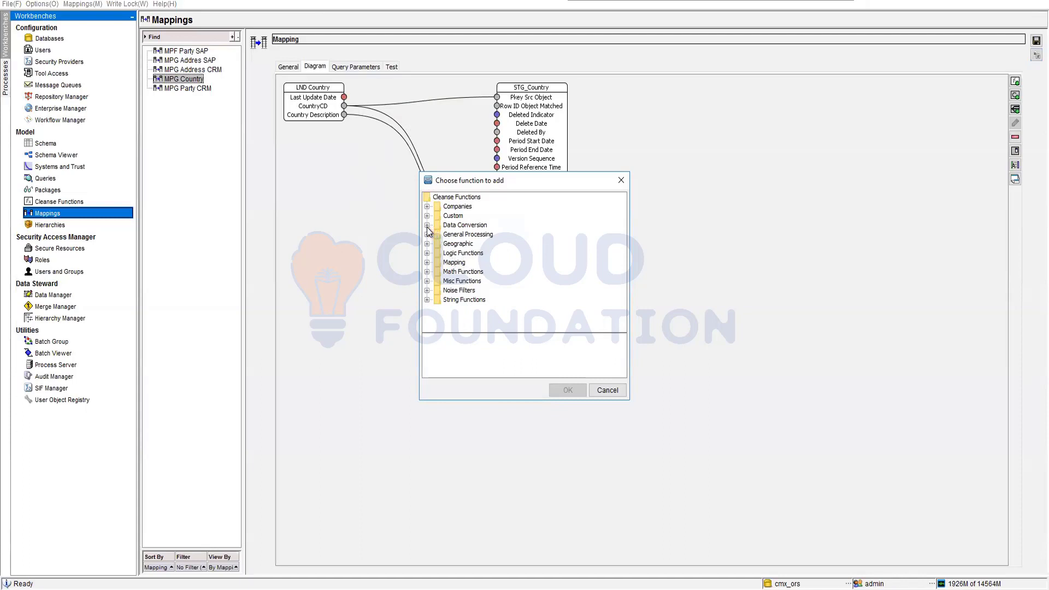
{"action": "left_click", "coordinate": [427, 281]}
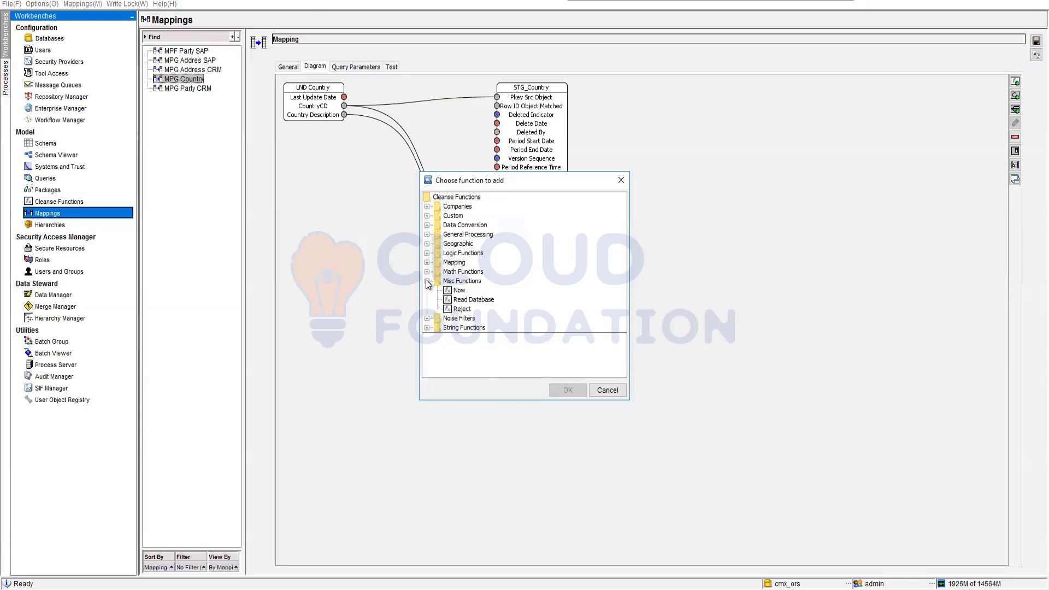
{"action": "left_click", "coordinate": [459, 291]}
{"action": "left_click", "coordinate": [567, 389]}
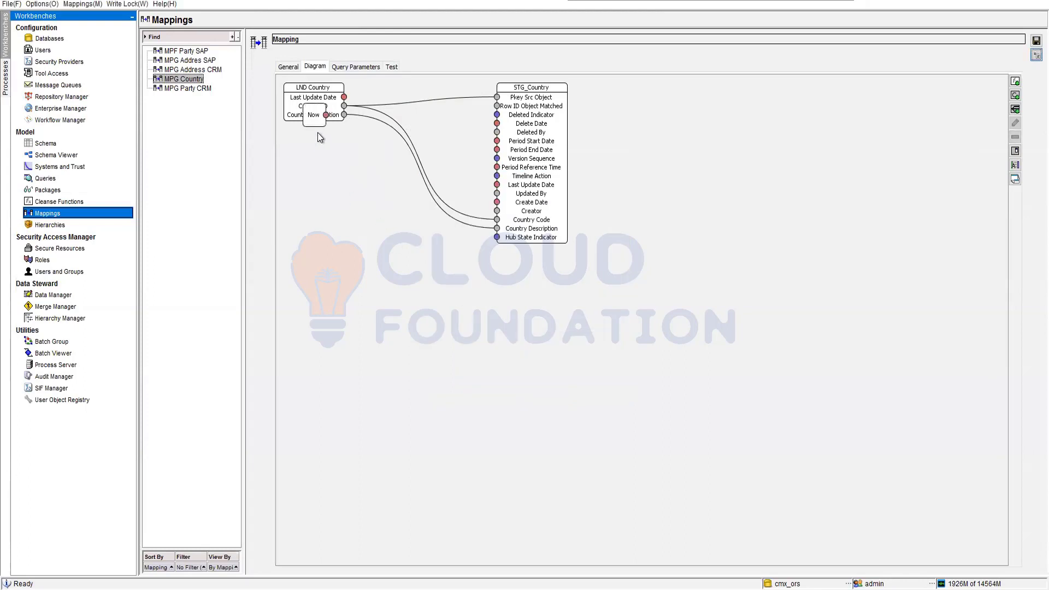
{"action": "left_click_drag", "start_coordinate": [334, 158], "coordinate": [497, 184]}
{"action": "left_click", "coordinate": [565, 261]}
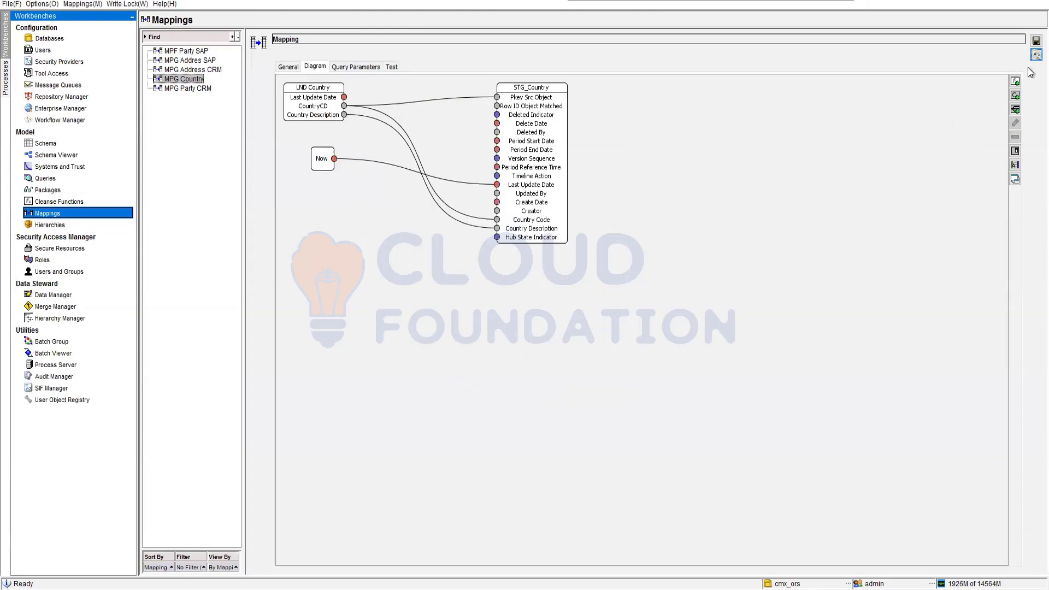
{"action": "left_click", "coordinate": [1036, 40]}
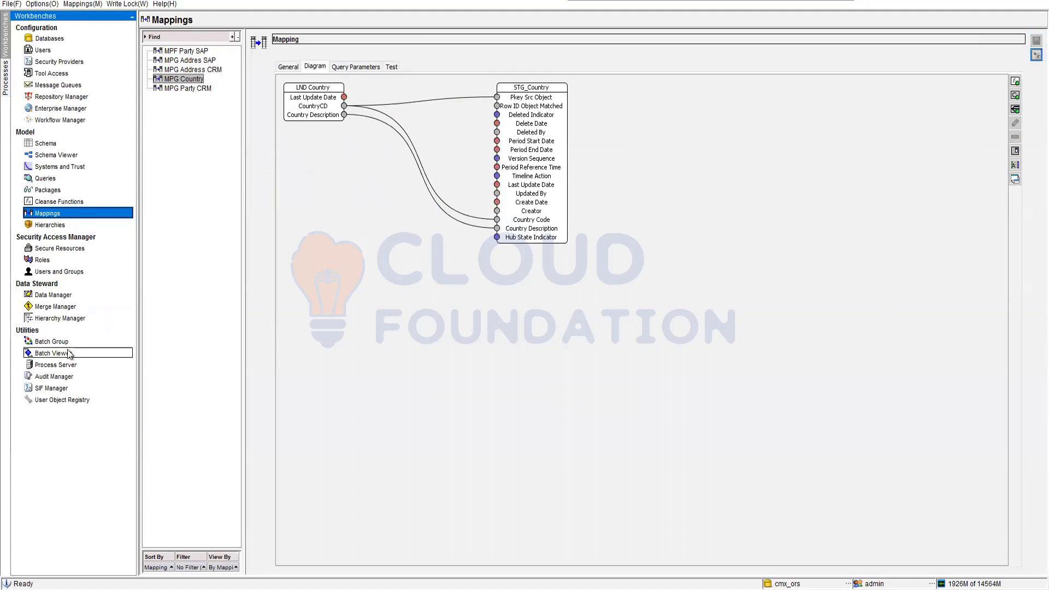
- Acquire the write lock for the mappings again
{"action": "mouse_move", "coordinate": [174, 588]}
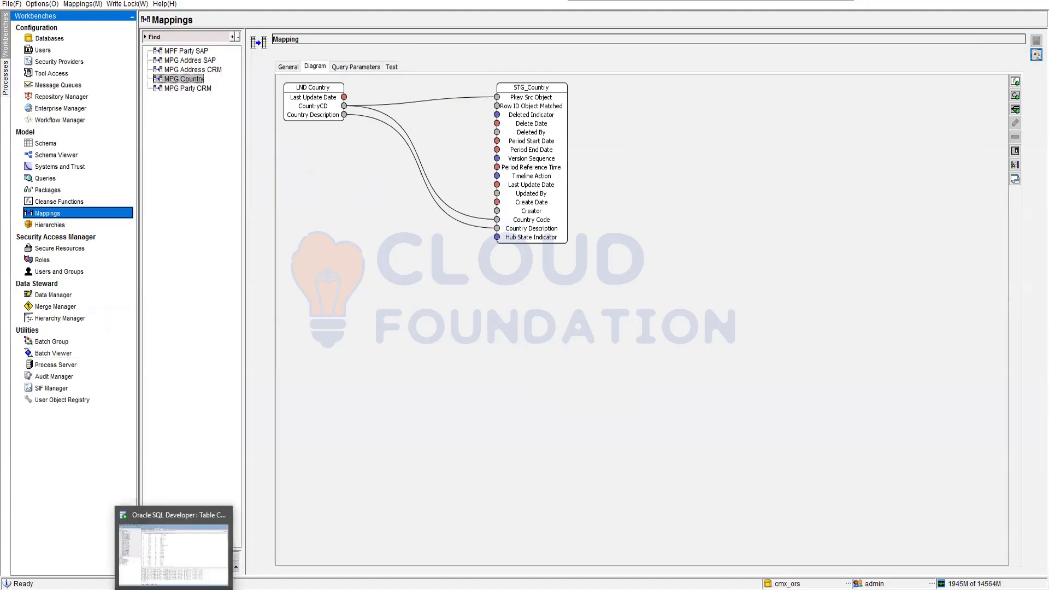
{"action": "left_click", "coordinate": [121, 4]}
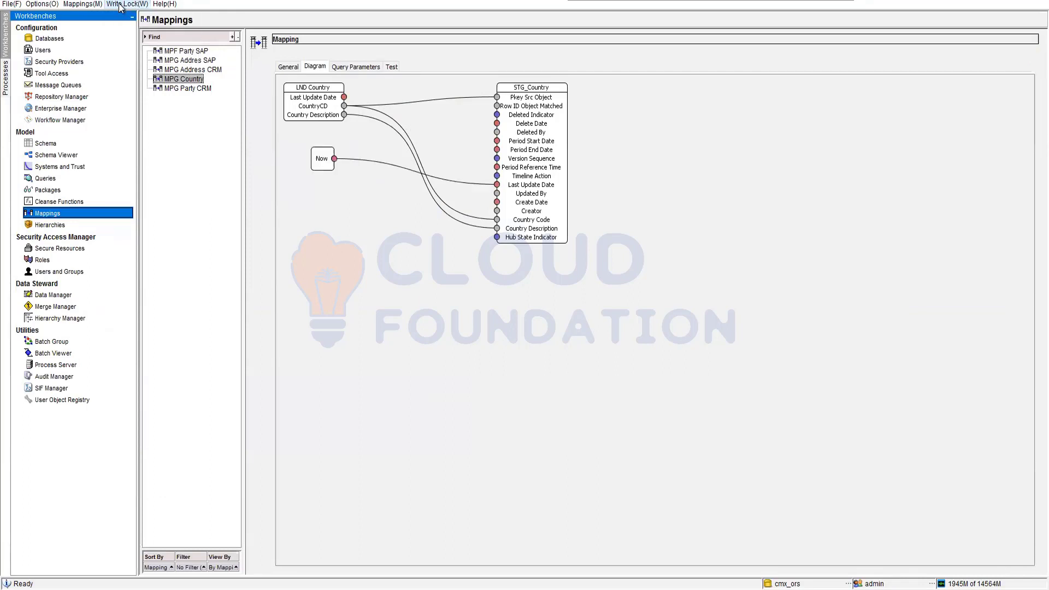
{"action": "left_click", "coordinate": [121, 5]}
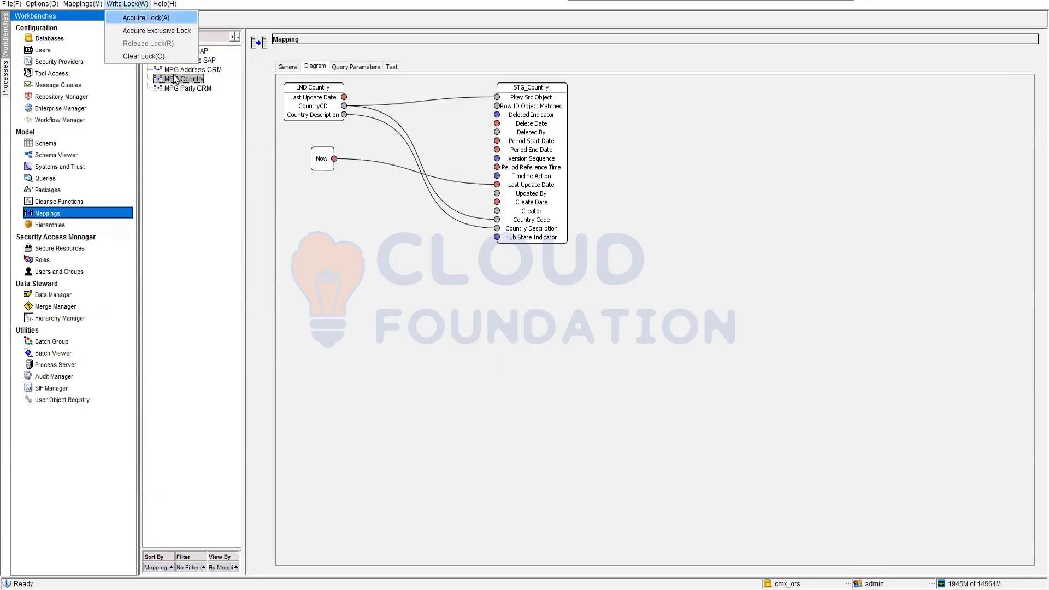
{"action": "left_click", "coordinate": [146, 17]}
- Examine the custom cleanse functions that can be added to the MPG Country mapping, without adding one
{"action": "right_click", "coordinate": [337, 235]}
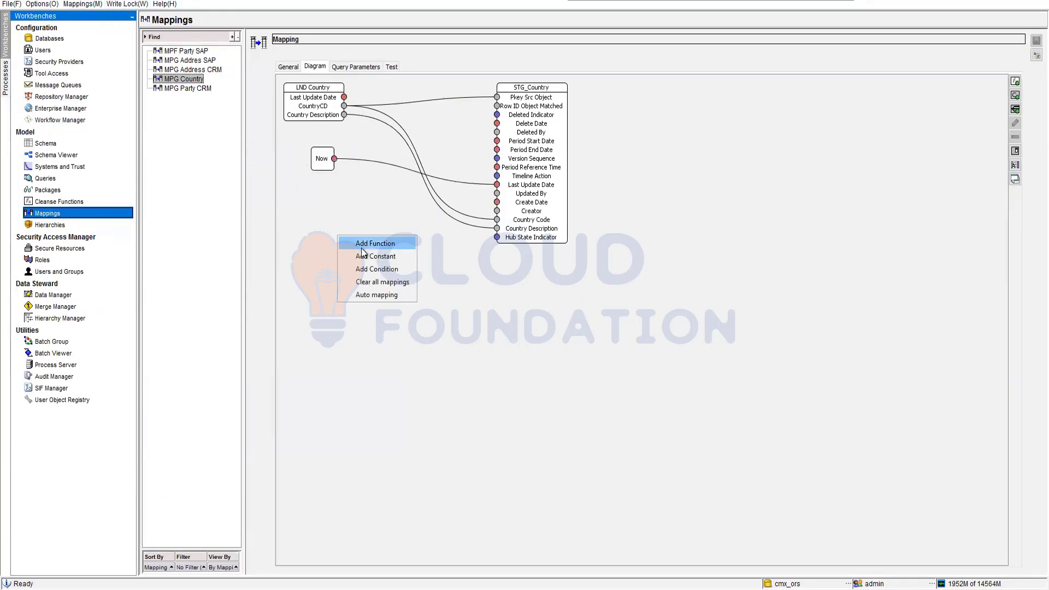
{"action": "left_click", "coordinate": [362, 241]}
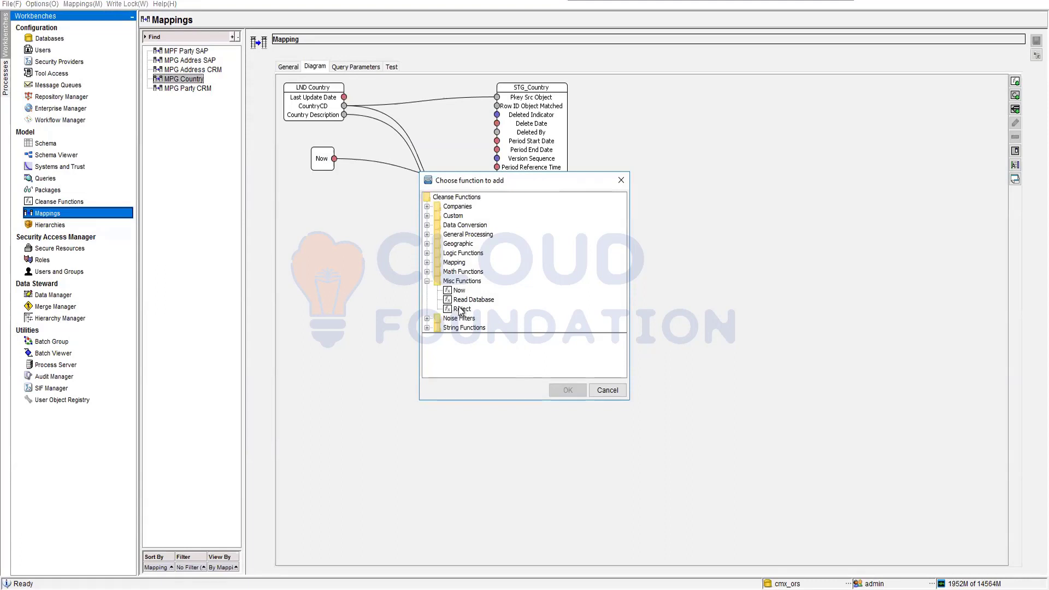
{"action": "left_click", "coordinate": [427, 216]}
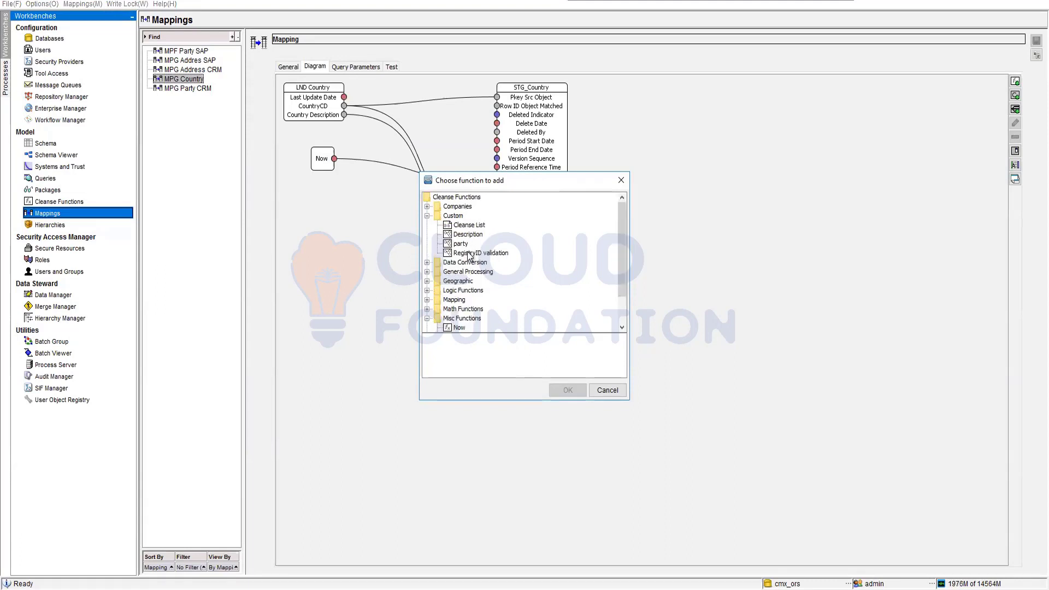
{"action": "left_click", "coordinate": [435, 219]}
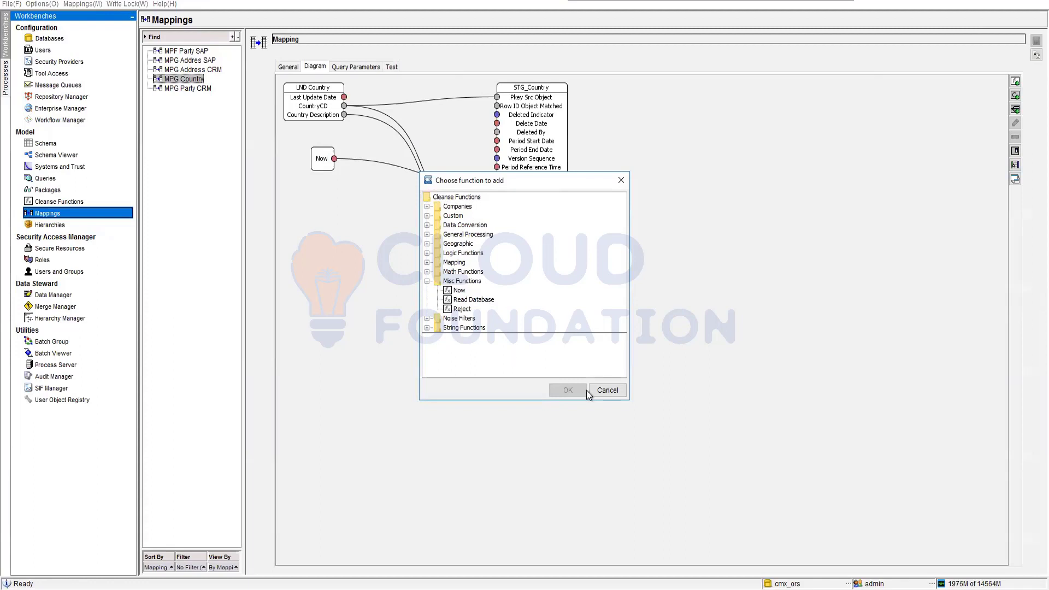
{"action": "left_click", "coordinate": [607, 389]}
- Examine the MPF Party SAP mapping and the inputs of its Concatenate function
{"action": "left_click", "coordinate": [191, 51]}
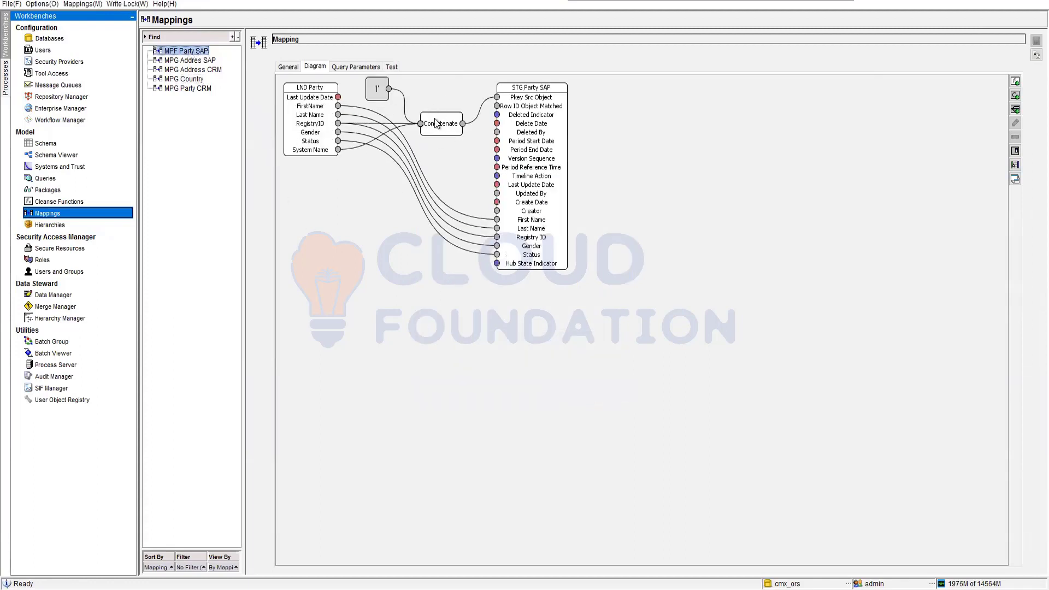
{"action": "left_click", "coordinate": [453, 129]}
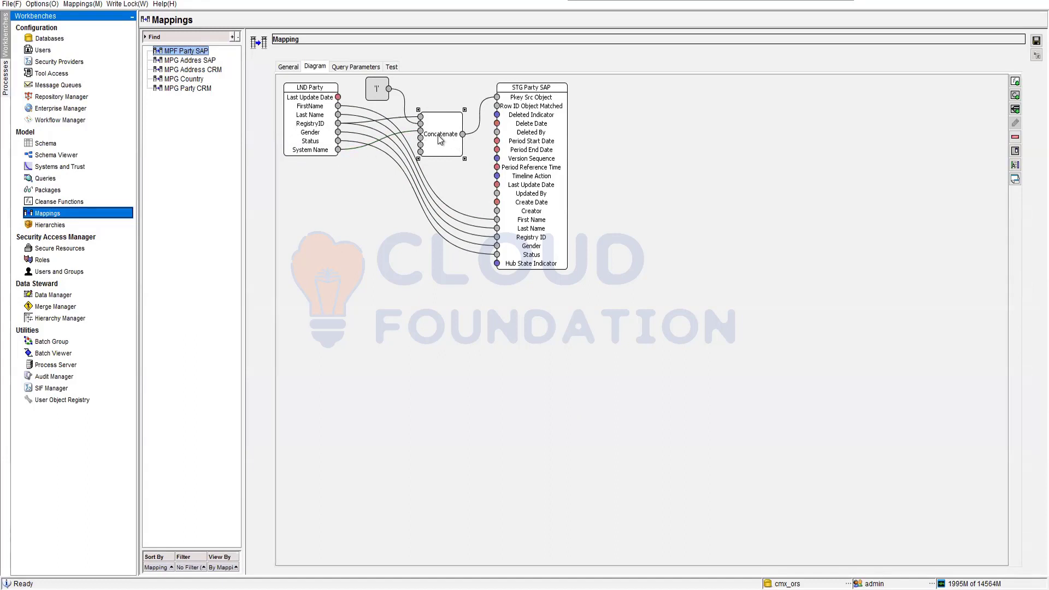
{"action": "mouse_move", "coordinate": [438, 135]}
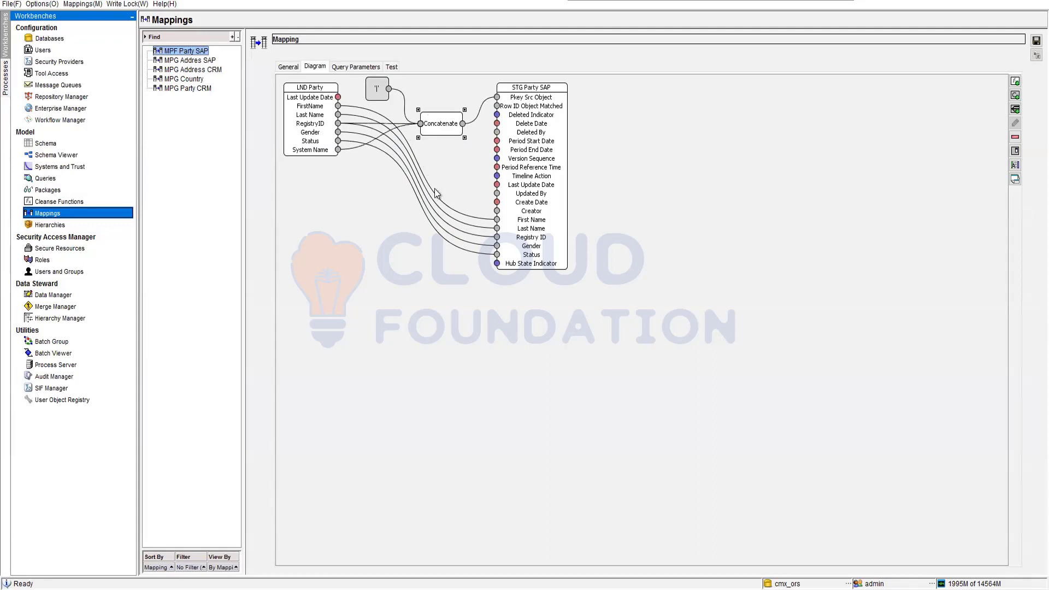
{"action": "left_click", "coordinate": [375, 356]}
{"action": "left_click", "coordinate": [36, 248]}
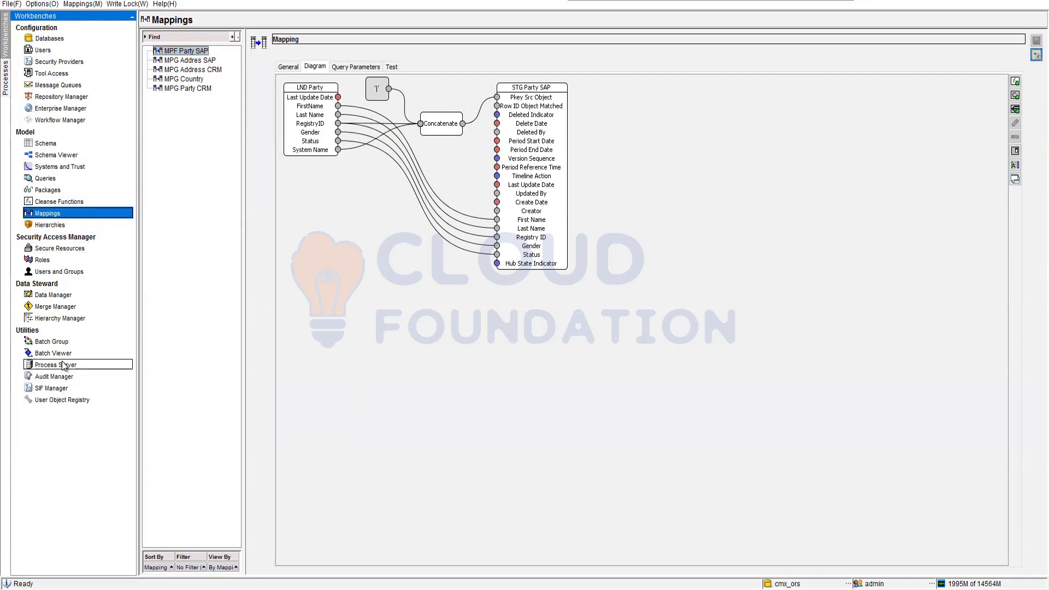
- Run the MPG Country stage batch job for STG_Country in the Batch Viewer and refresh its status
{"action": "left_click", "coordinate": [54, 353]}
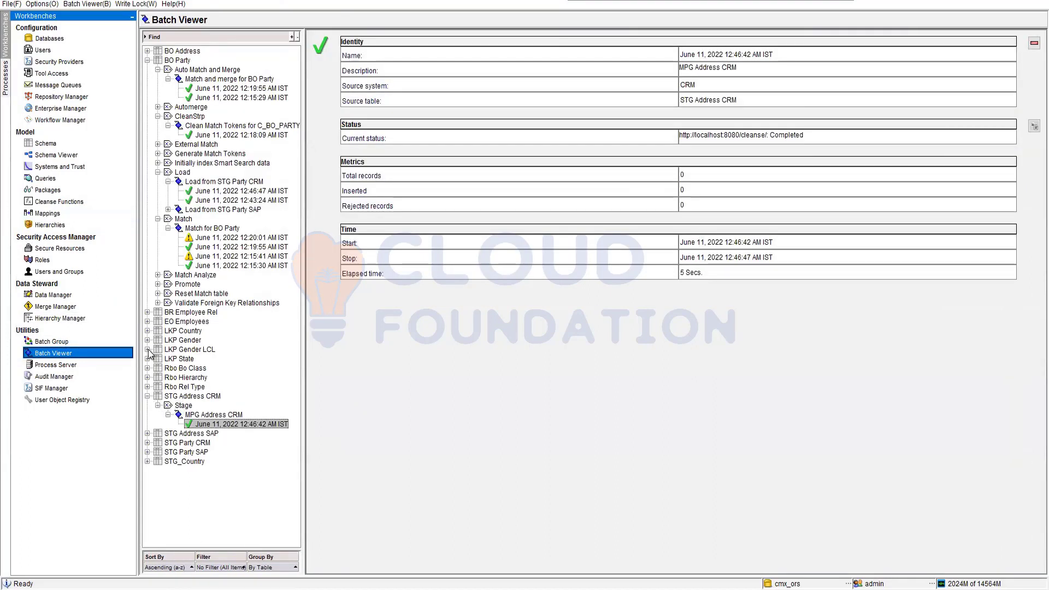
{"action": "left_click", "coordinate": [147, 331]}
{"action": "scroll", "coordinate": [184, 418], "scroll_direction": "down", "scroll_amount": 1}
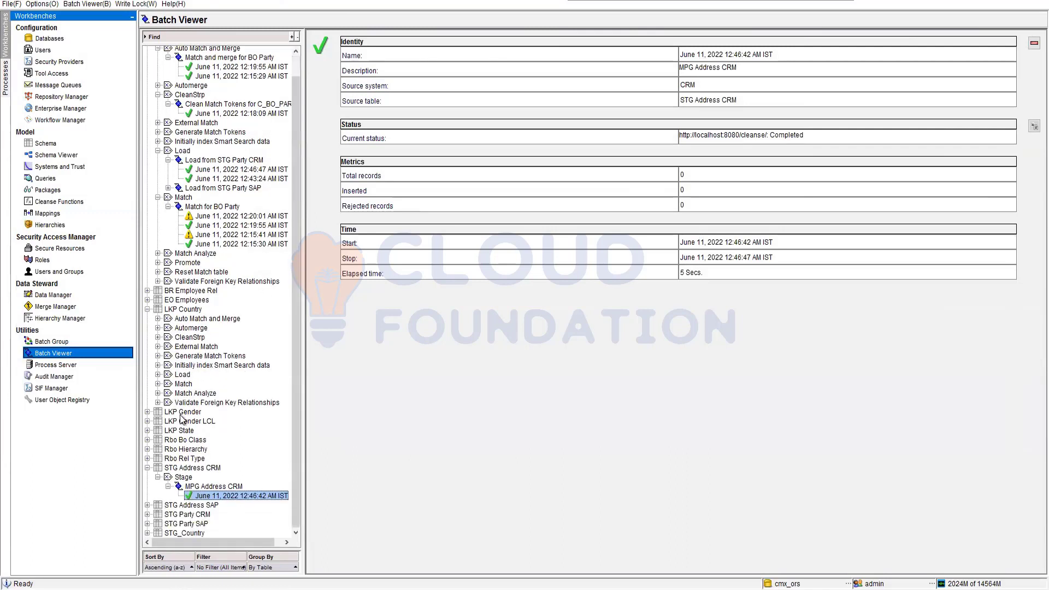
{"action": "left_click", "coordinate": [147, 532]}
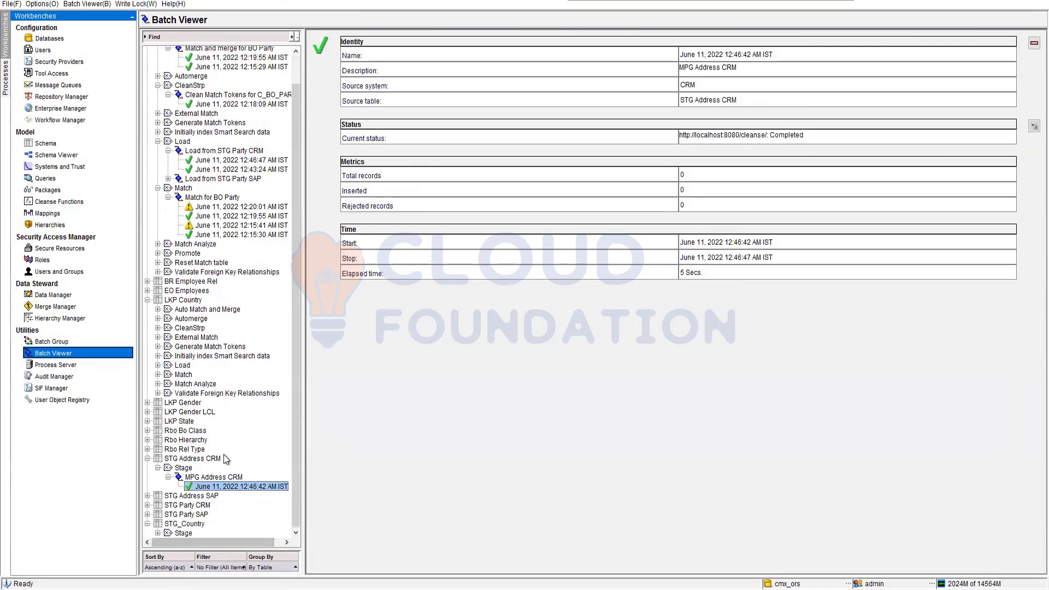
{"action": "left_click", "coordinate": [157, 533]}
{"action": "left_click", "coordinate": [203, 533]}
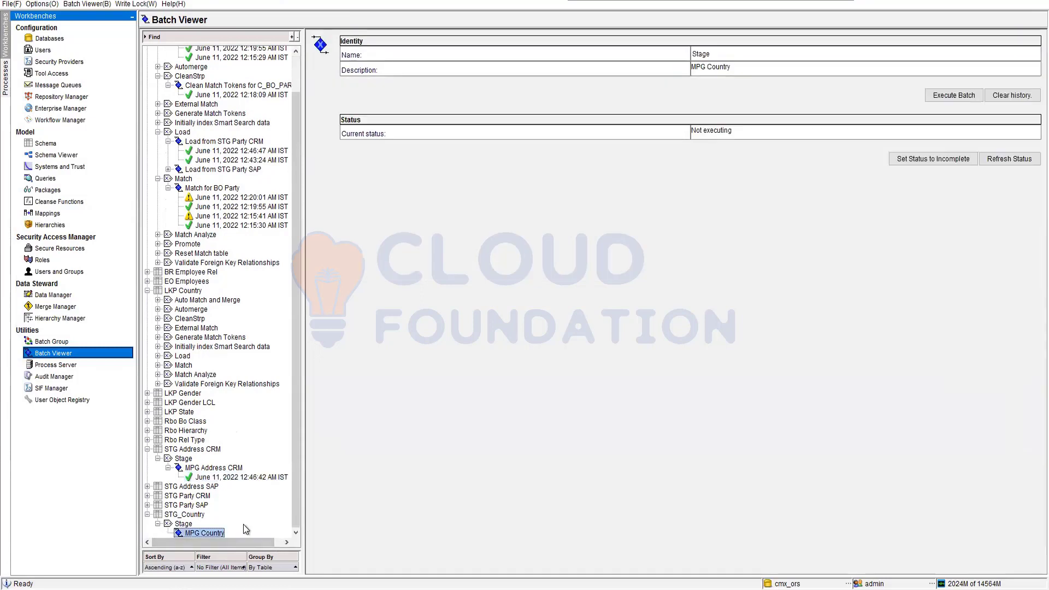
{"action": "left_click", "coordinate": [961, 98]}
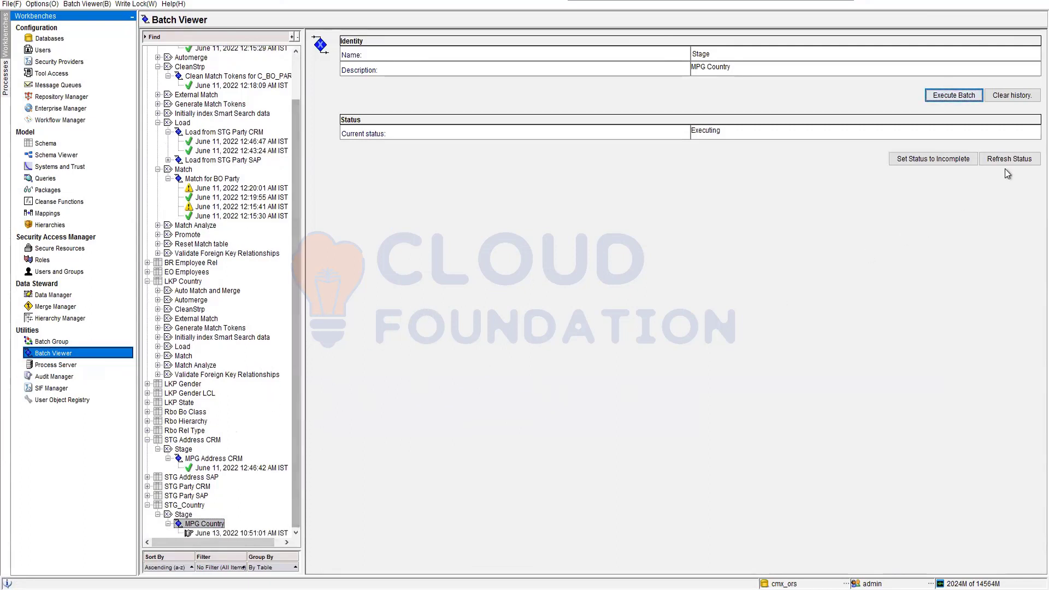
{"action": "left_click", "coordinate": [1017, 160]}
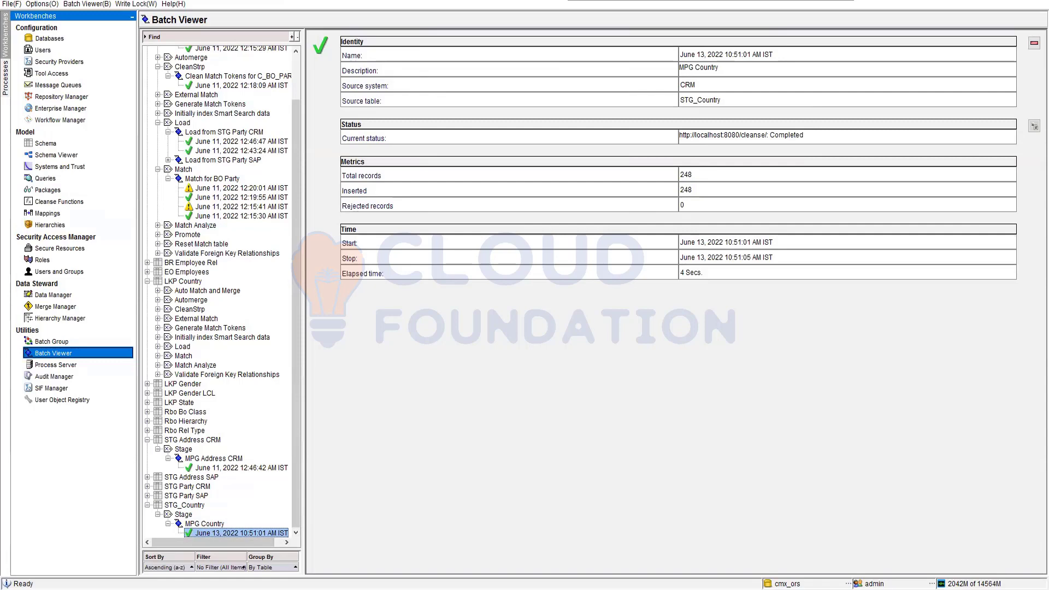
- Check the number of the last record in the Country text file on the Desktop, then close the file
{"action": "key", "text": "super+e"}
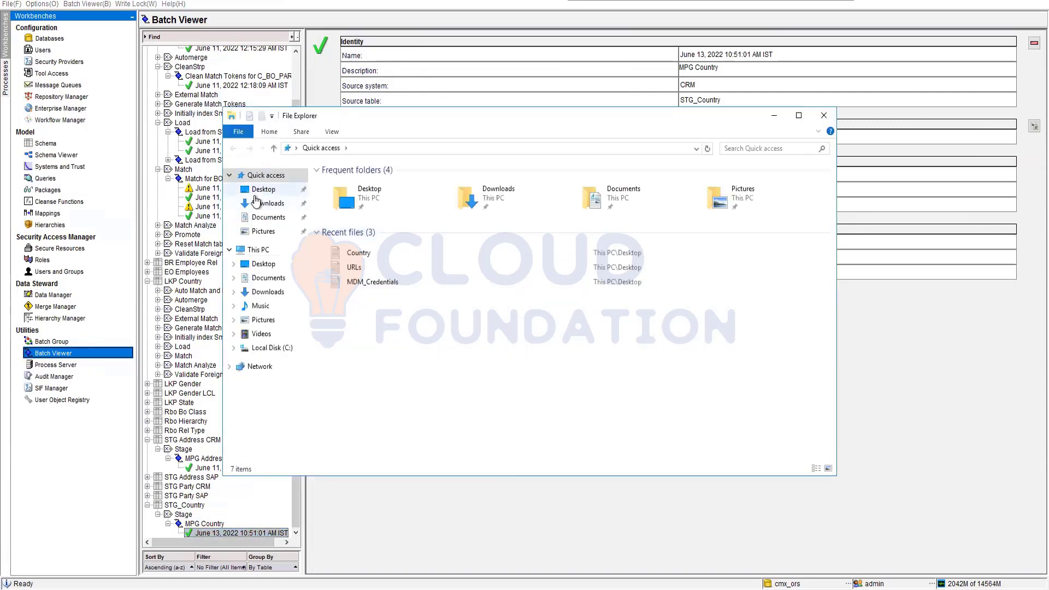
{"action": "left_click", "coordinate": [256, 191]}
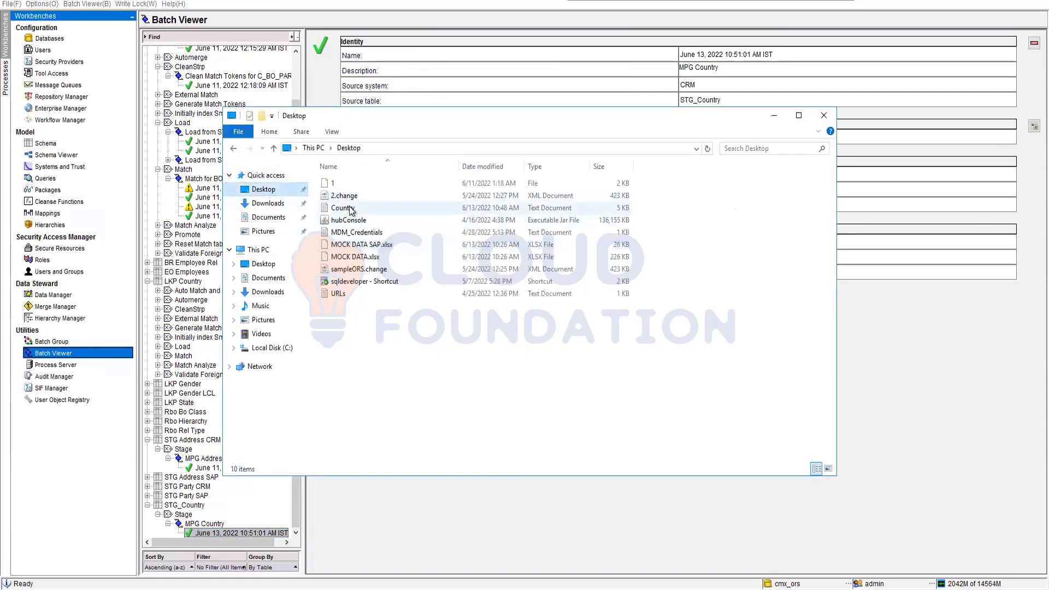
{"action": "double_click", "coordinate": [350, 210]}
{"action": "scroll", "coordinate": [864, 383], "scroll_direction": "down", "scroll_amount": 7}
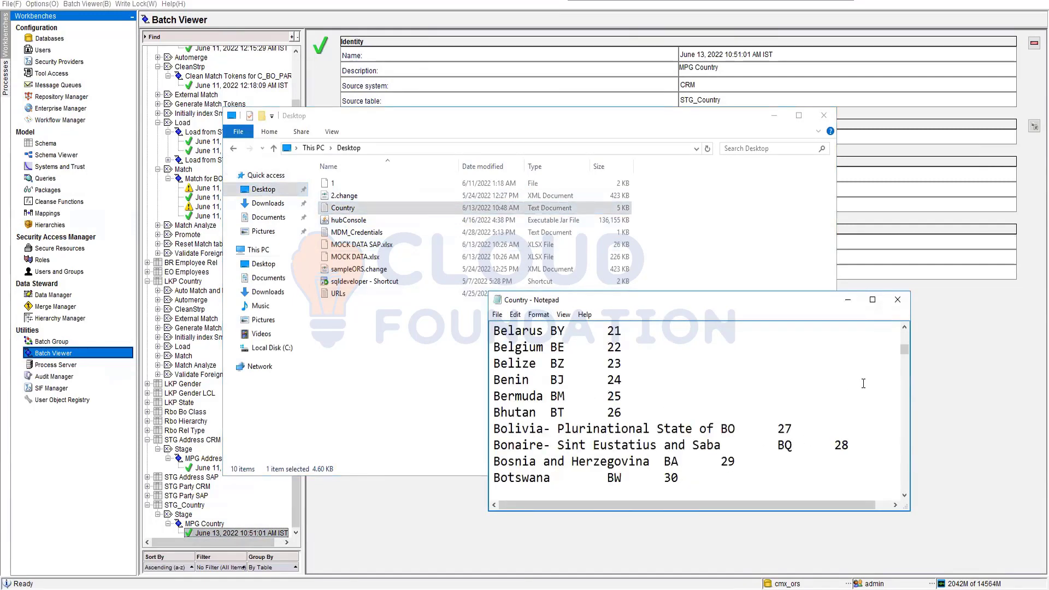
{"action": "left_click_drag", "start_coordinate": [904, 349], "coordinate": [904, 486]}
{"action": "double_click", "coordinate": [677, 479]}
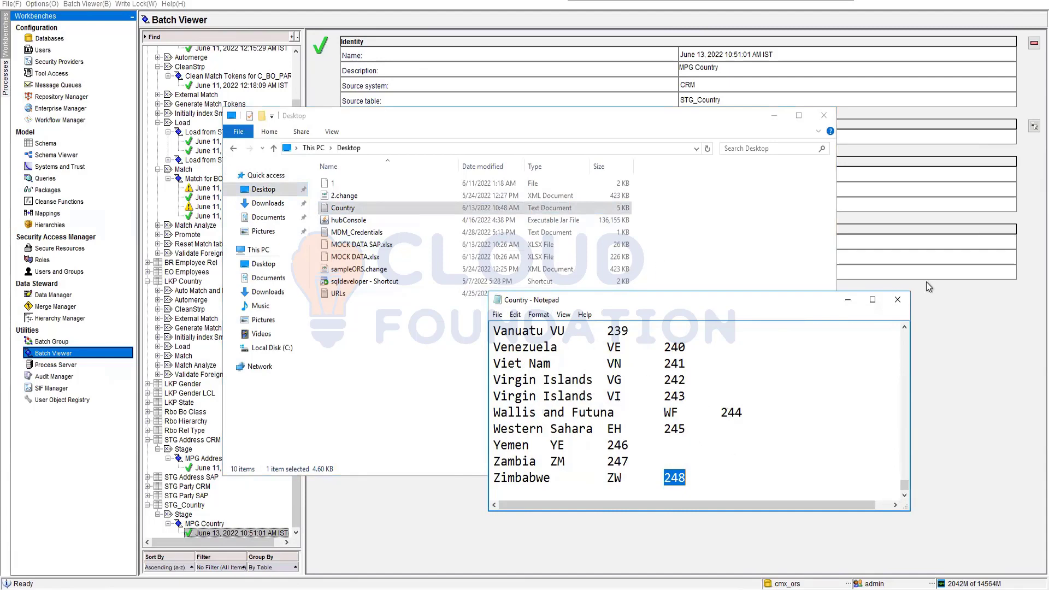
{"action": "left_click", "coordinate": [897, 300]}
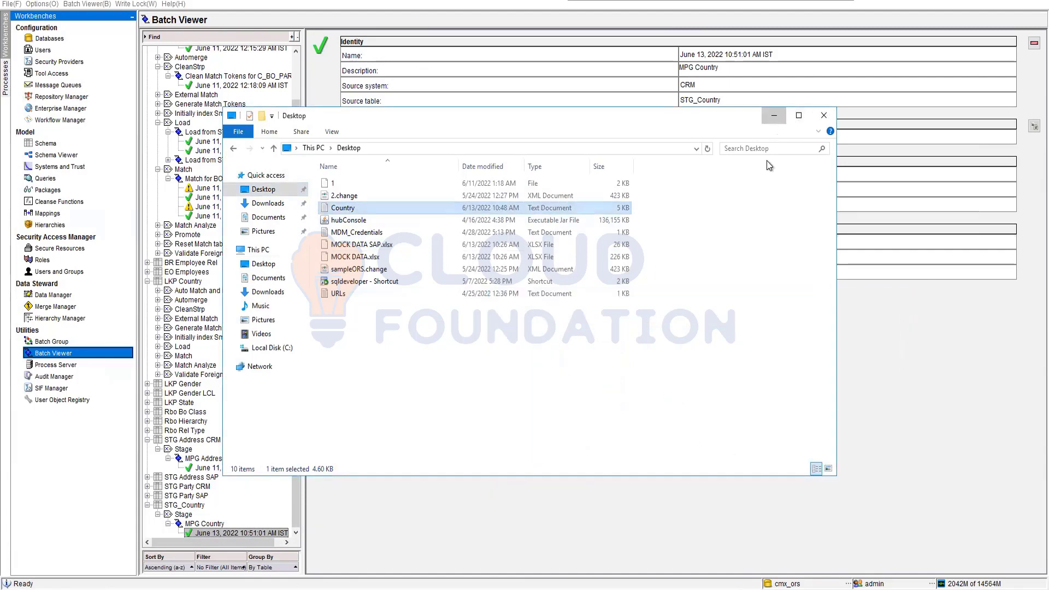
{"action": "left_click", "coordinate": [773, 115]}
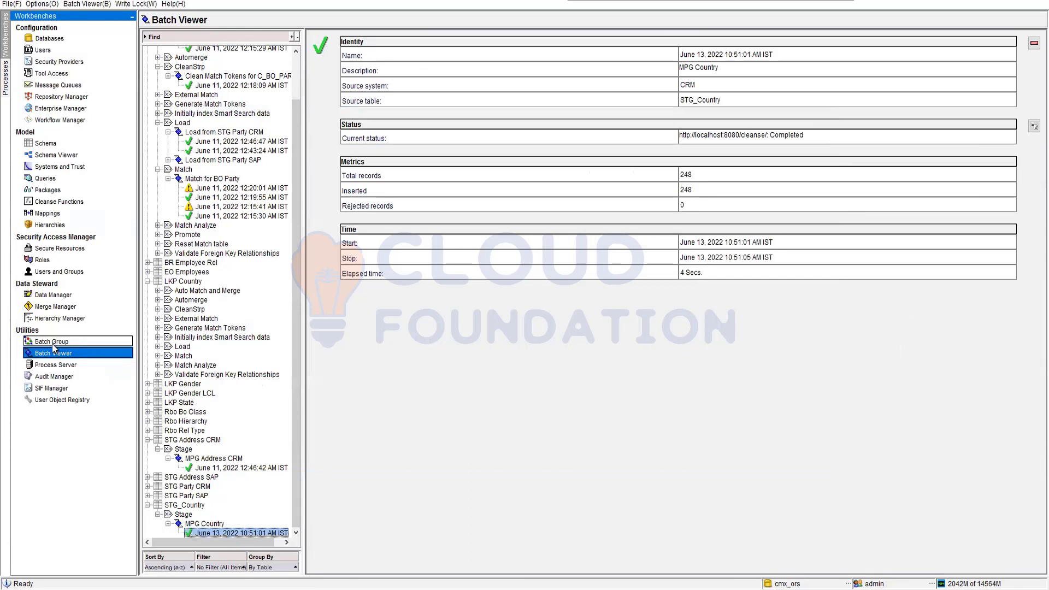
- Run the Load from STG_Country batch job for LKP Country and refresh its status
{"action": "left_click", "coordinate": [147, 506]}
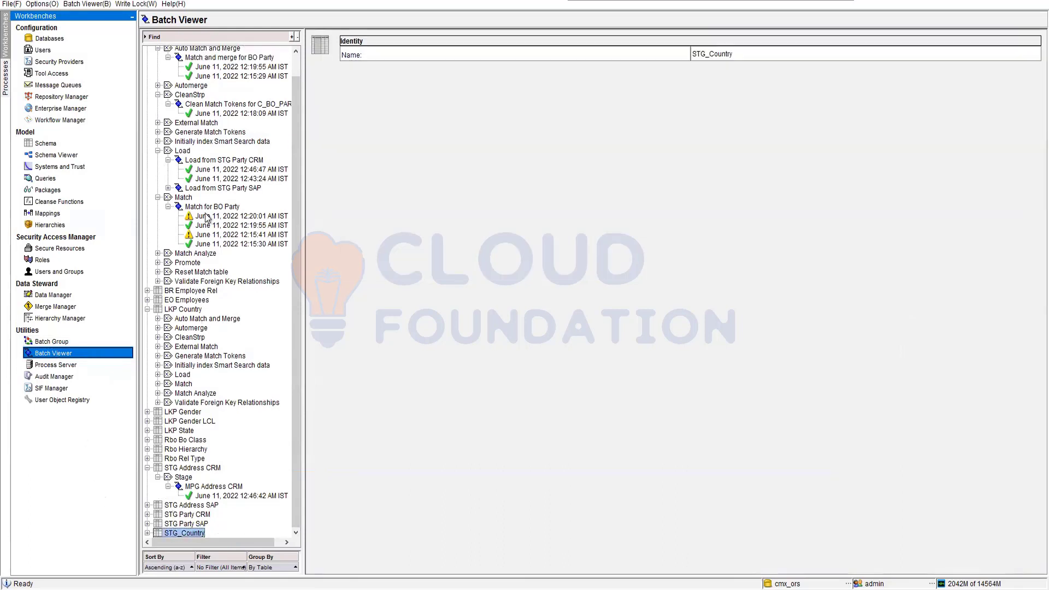
{"action": "left_click", "coordinate": [158, 375]}
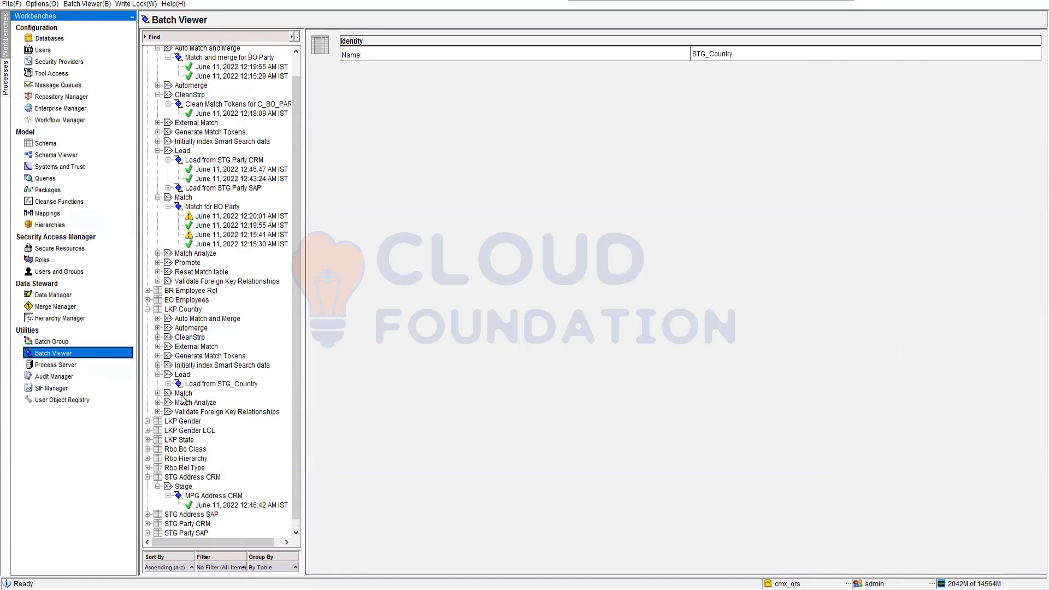
{"action": "left_click", "coordinate": [186, 384]}
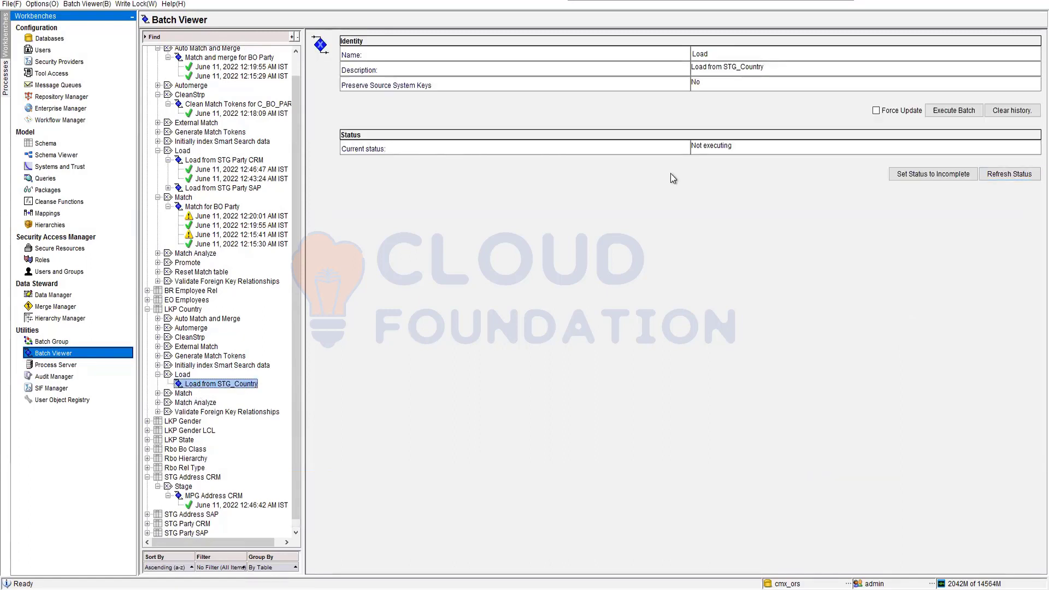
{"action": "left_click", "coordinate": [951, 115]}
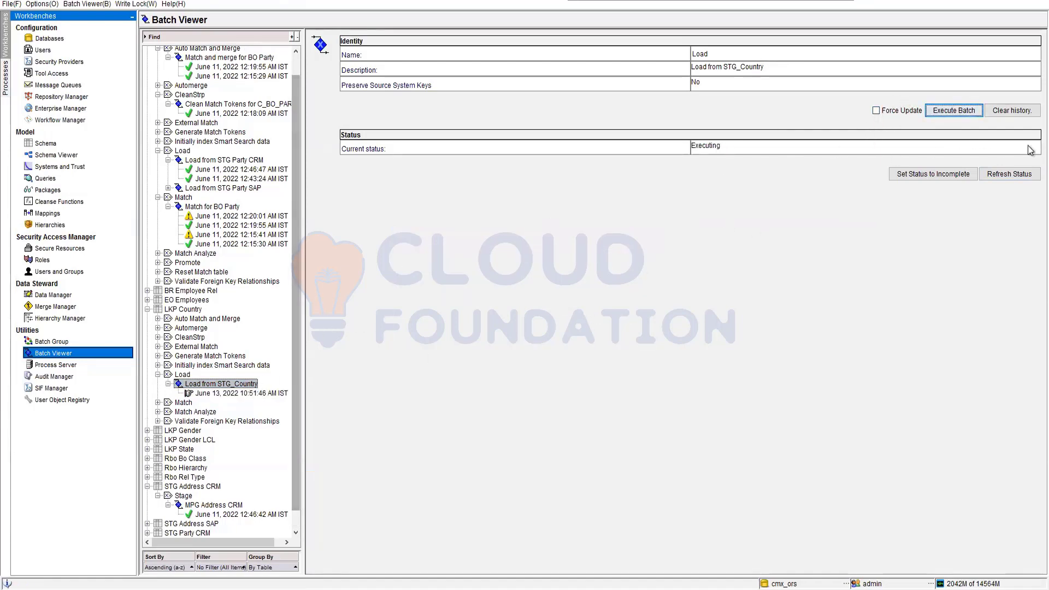
{"action": "left_click", "coordinate": [1022, 176]}
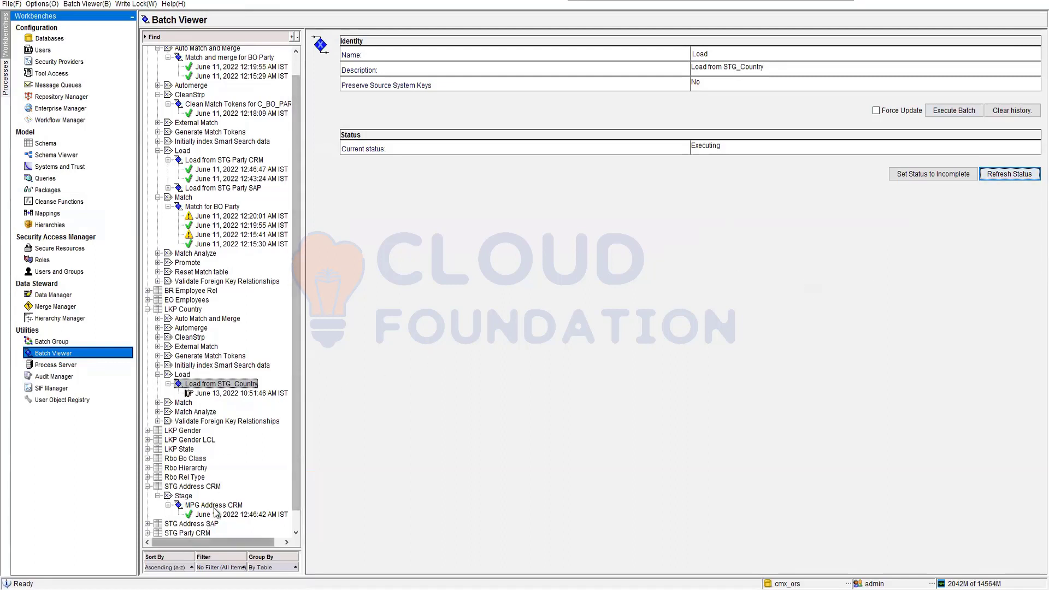
- Review the metrics and start time of the MPG Country stage job's latest run under STG_Country
{"action": "scroll", "coordinate": [230, 495], "scroll_direction": "down", "scroll_amount": 1}
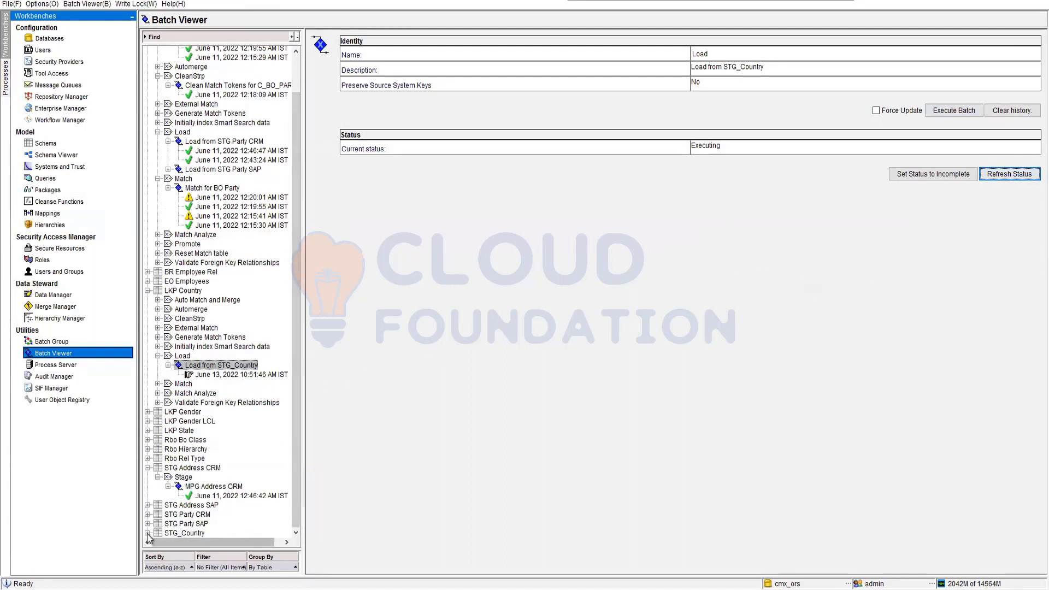
{"action": "double_click", "coordinate": [160, 535]}
{"action": "left_click", "coordinate": [224, 532]}
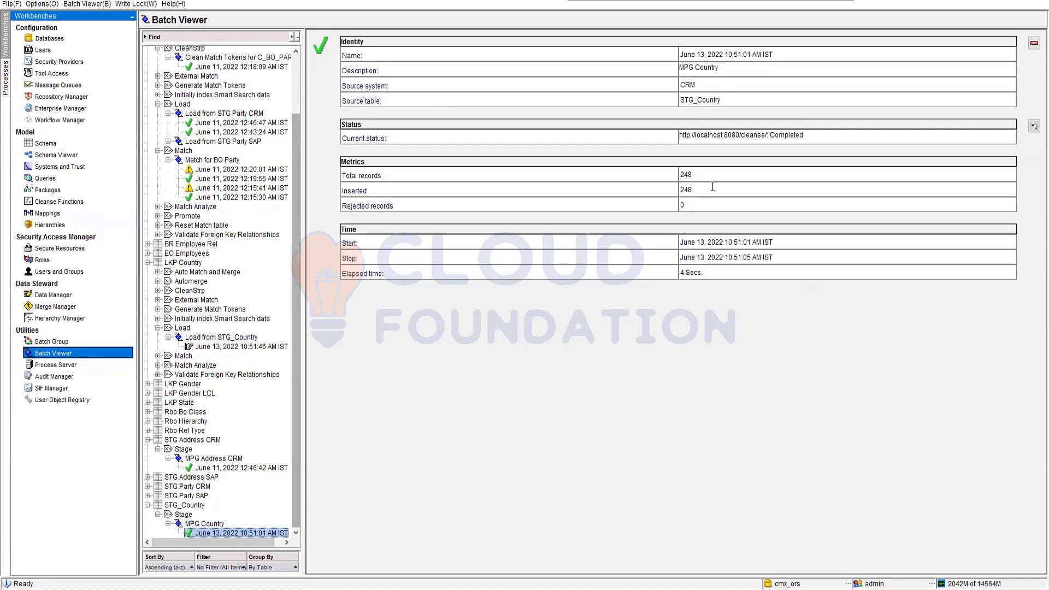
{"action": "left_click_drag", "start_coordinate": [735, 258], "coordinate": [761, 242]}
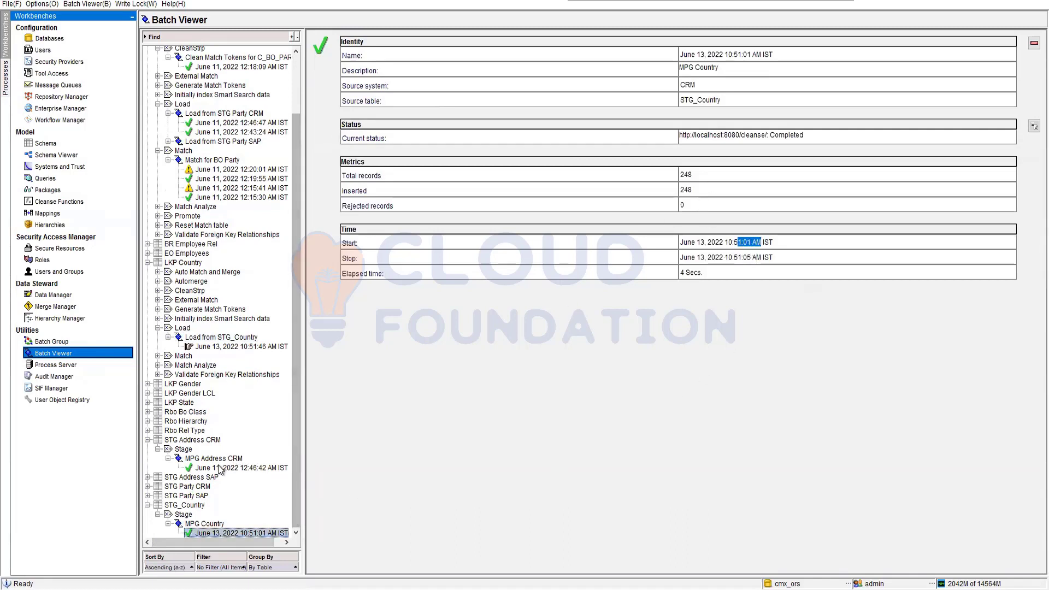
- Refresh the status of the Load from STG_Country job and view the details of its latest run
{"action": "left_click", "coordinate": [235, 339]}
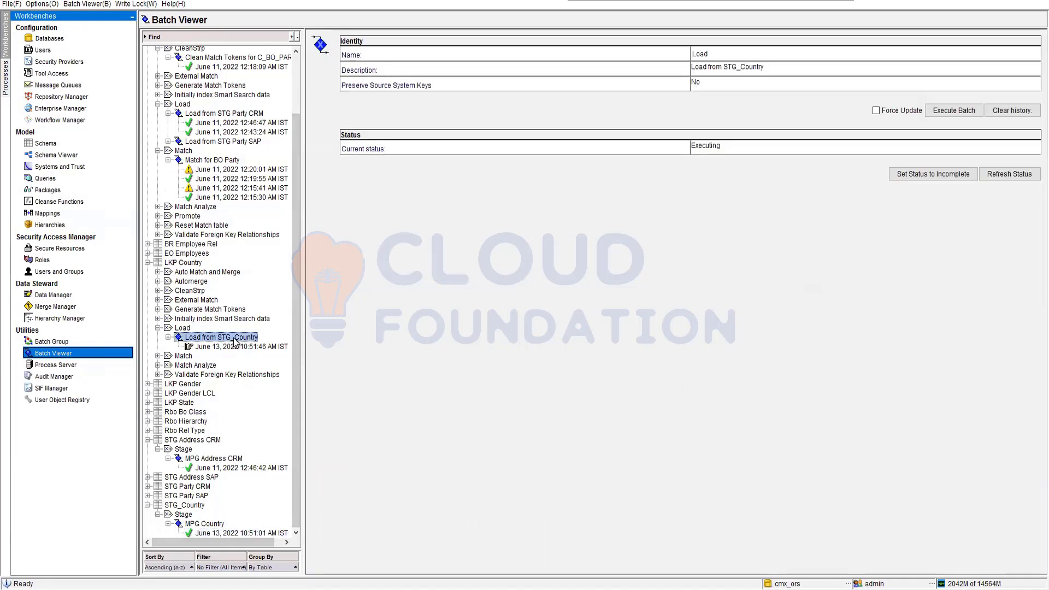
{"action": "left_click", "coordinate": [1009, 175]}
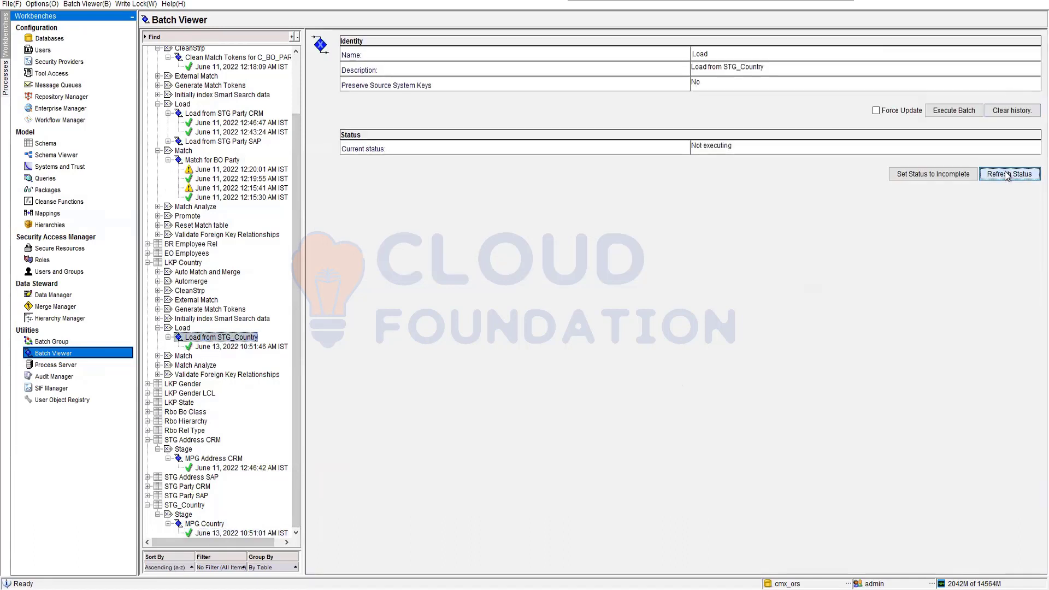
{"action": "left_click", "coordinate": [249, 346]}
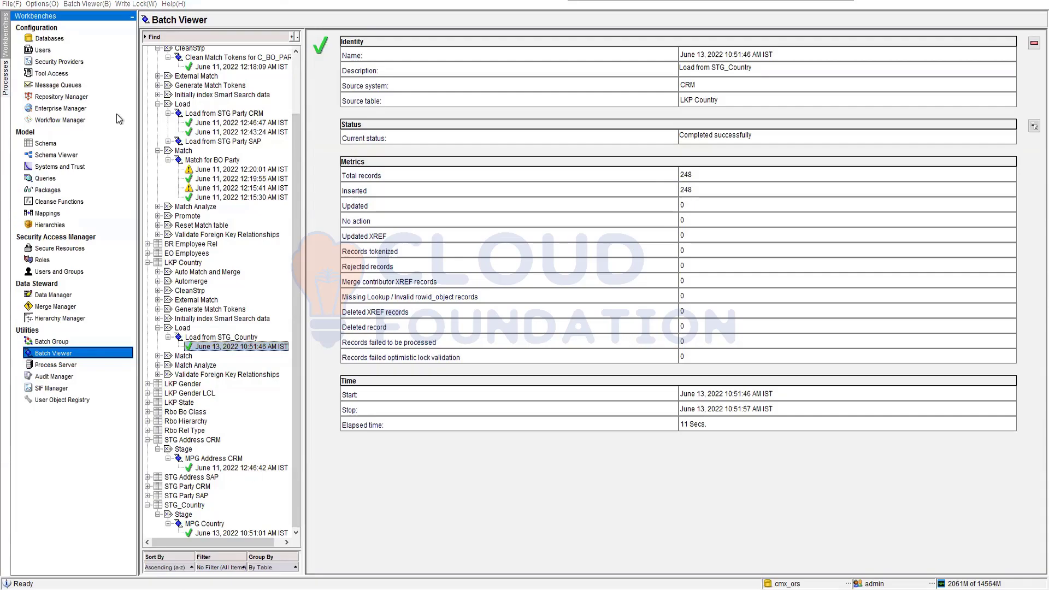
- Switch to SQL Developer and open the data of the C_LKP_COUNTRY_XREF table
{"action": "key", "text": "alt+Tab"}
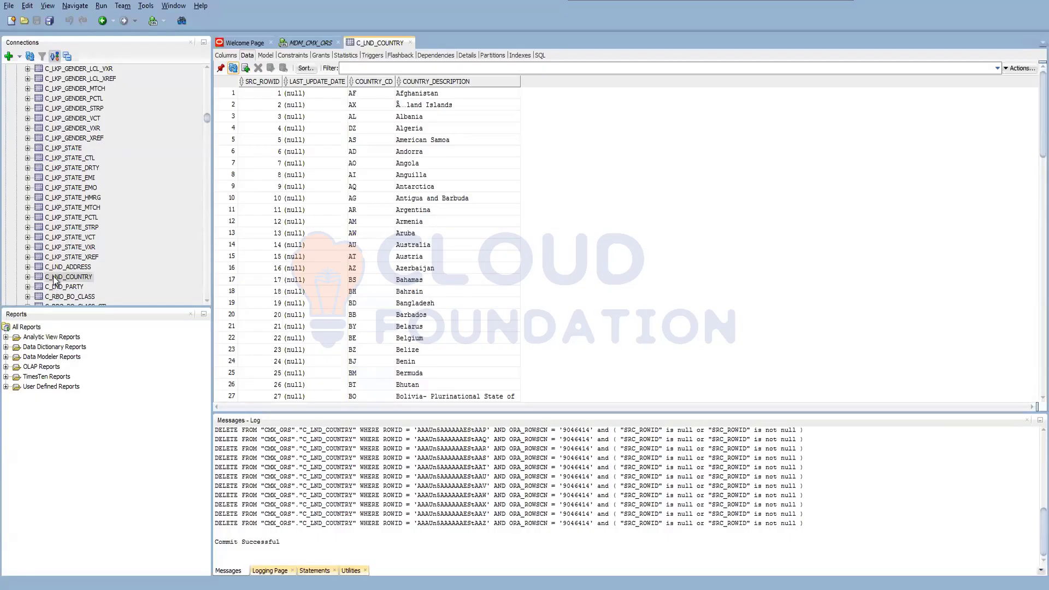
{"action": "scroll", "coordinate": [72, 257], "scroll_direction": "up", "scroll_amount": 10}
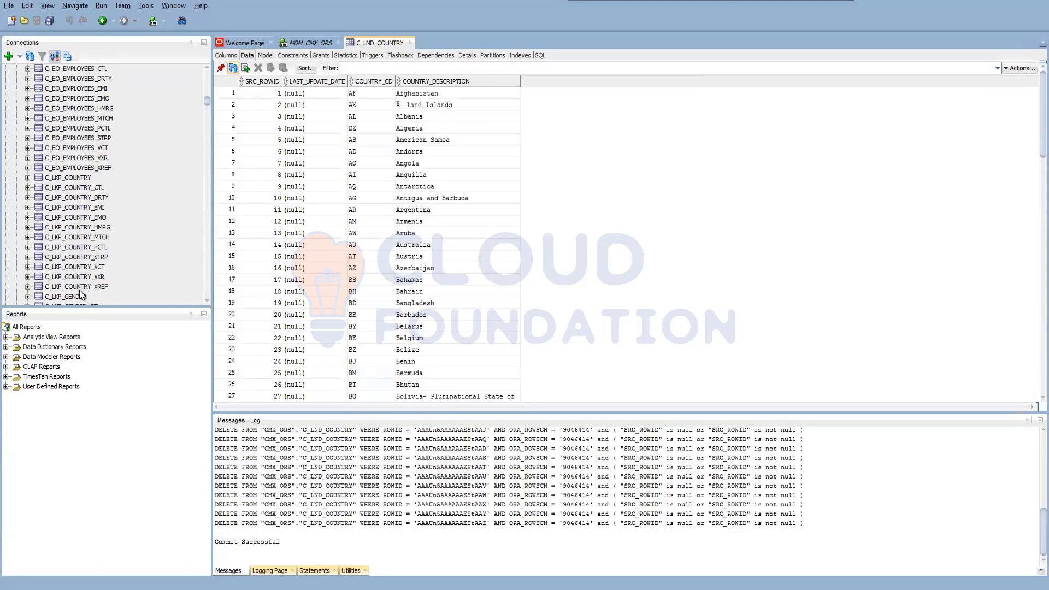
{"action": "left_click", "coordinate": [81, 288]}
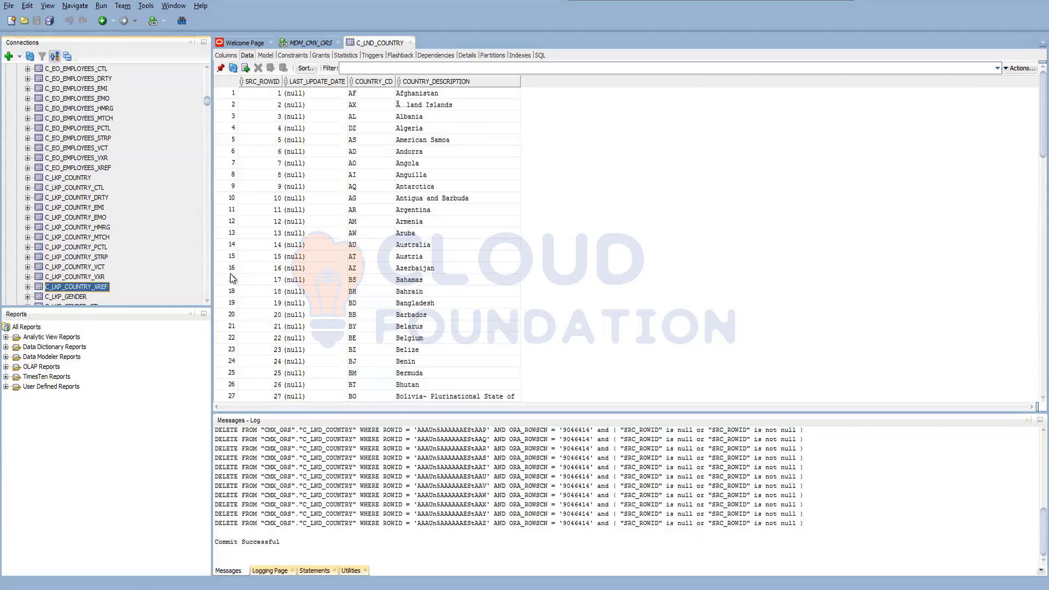
{"action": "double_click", "coordinate": [78, 286]}
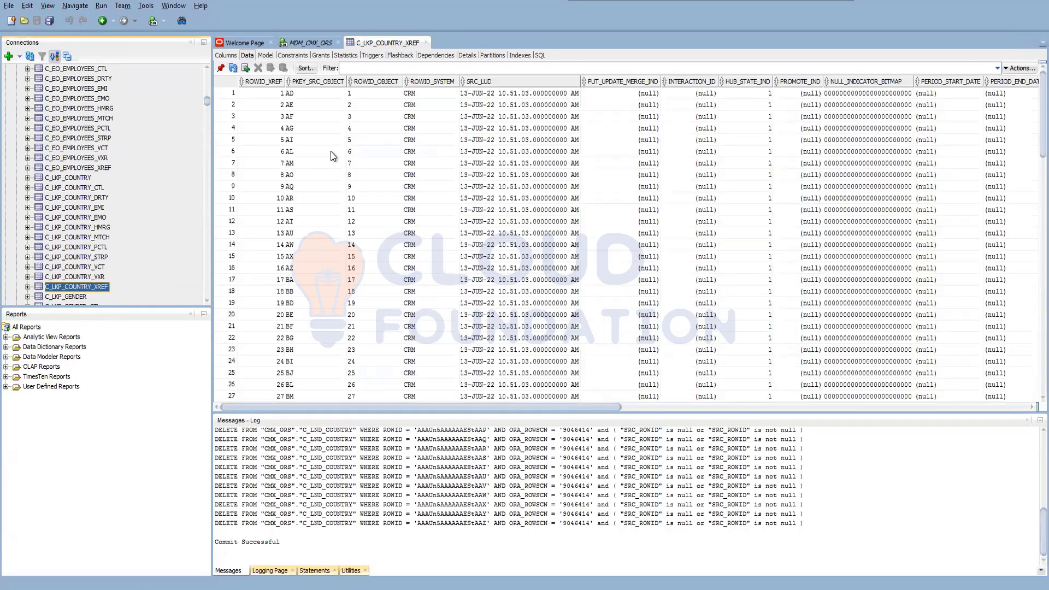
- Examine the loaded records in C_LKP_COUNTRY_XREF across all columns, from the source key to the country code and description
{"action": "scroll", "coordinate": [340, 217], "scroll_direction": "down", "scroll_amount": 9}
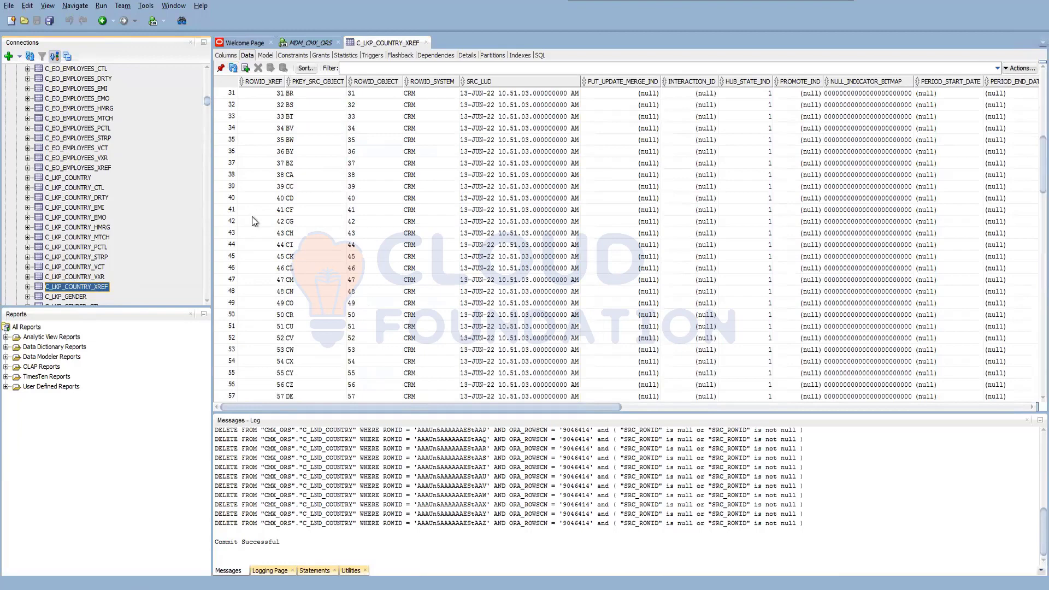
{"action": "left_click_drag", "start_coordinate": [536, 407], "coordinate": [1004, 396]}
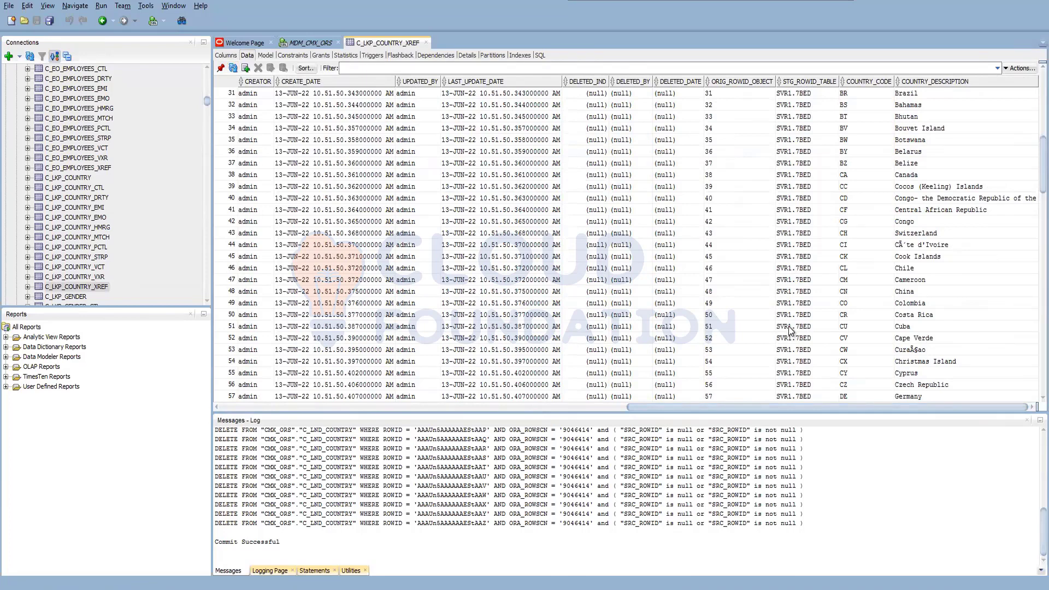
{"action": "left_click", "coordinate": [719, 94]}
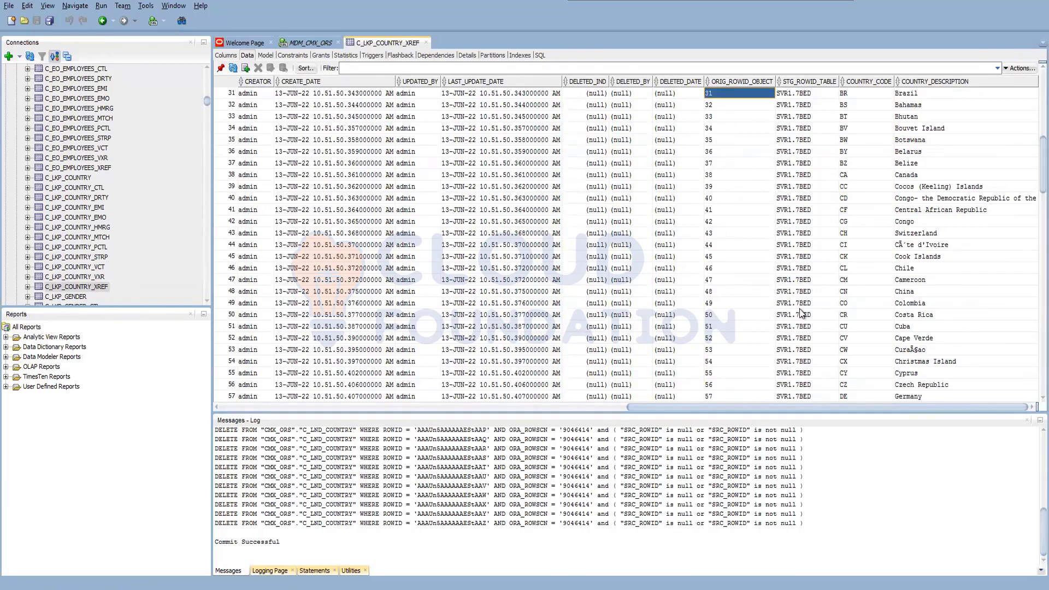
{"action": "left_click_drag", "start_coordinate": [703, 407], "coordinate": [471, 399]}
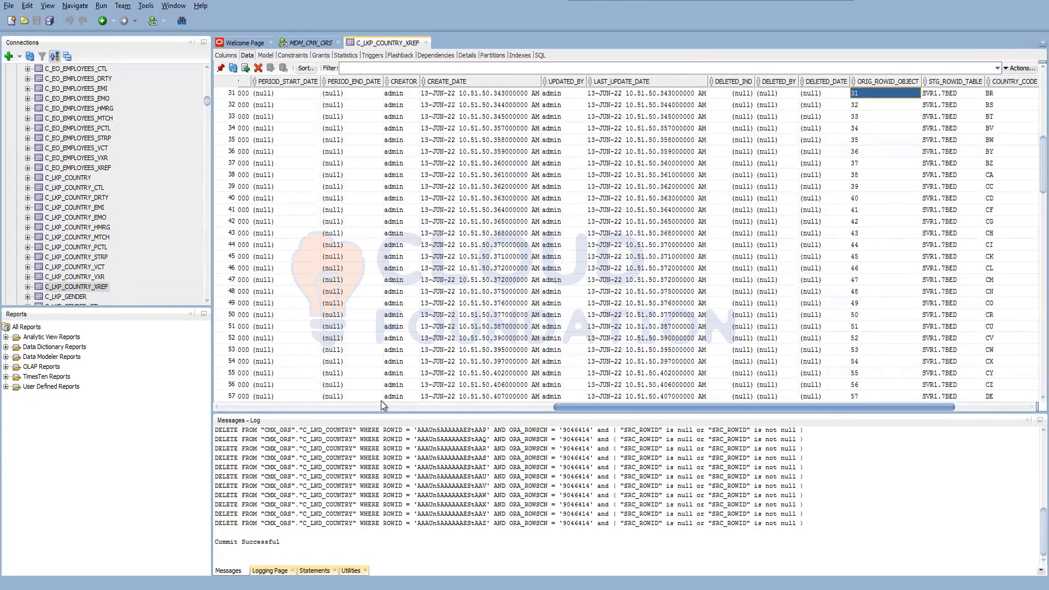
{"action": "scroll", "coordinate": [378, 388], "scroll_direction": "left", "scroll_amount": 10}
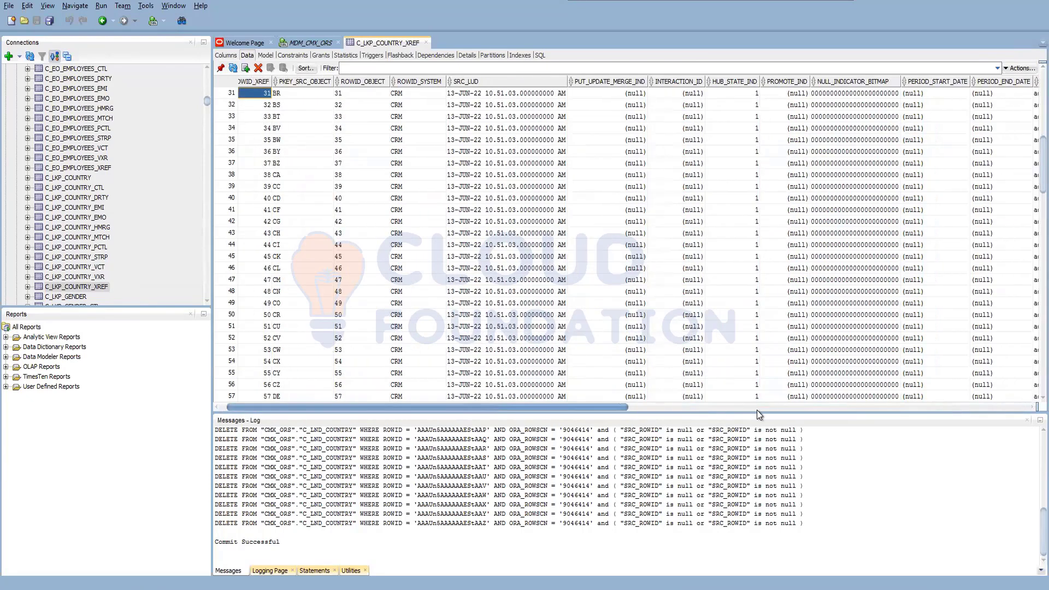
{"action": "left_click", "coordinate": [762, 409]}
{"action": "left_click", "coordinate": [852, 409]}
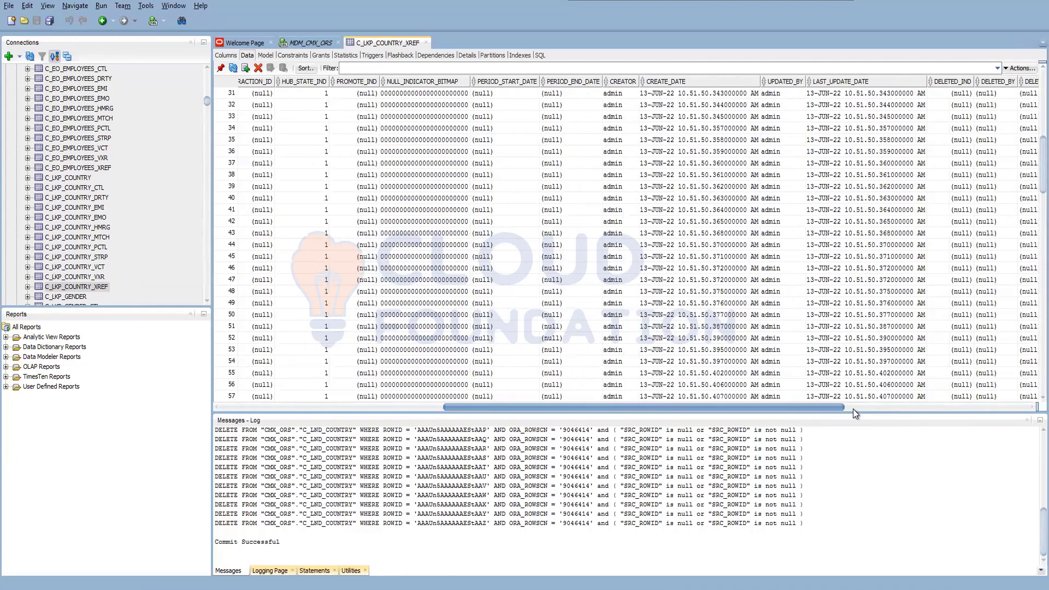
{"action": "scroll", "coordinate": [1030, 169], "scroll_direction": "up", "scroll_amount": 10}
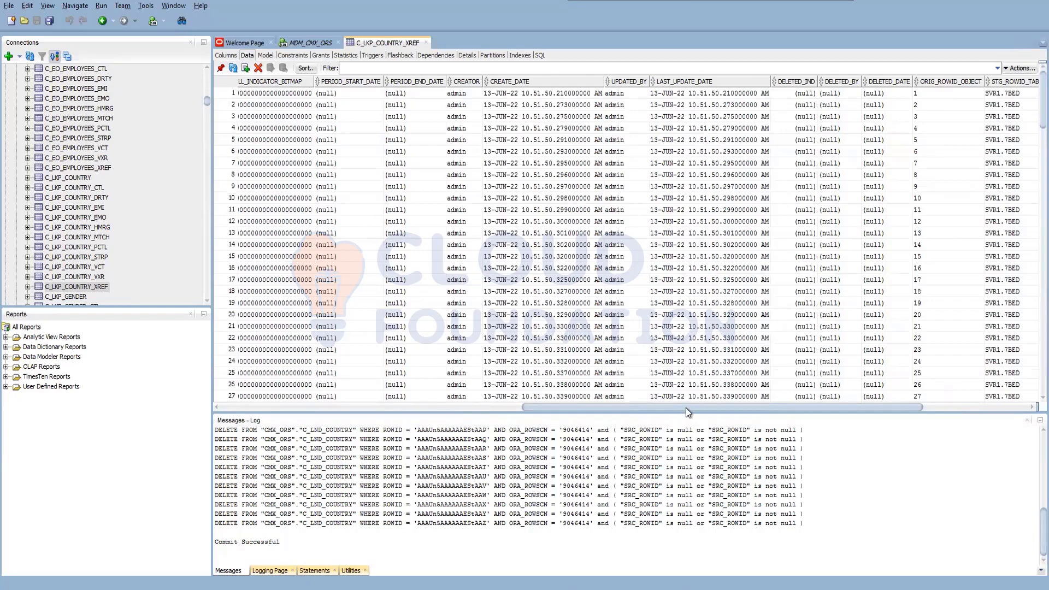
{"action": "left_click_drag", "start_coordinate": [686, 408], "coordinate": [264, 390]}
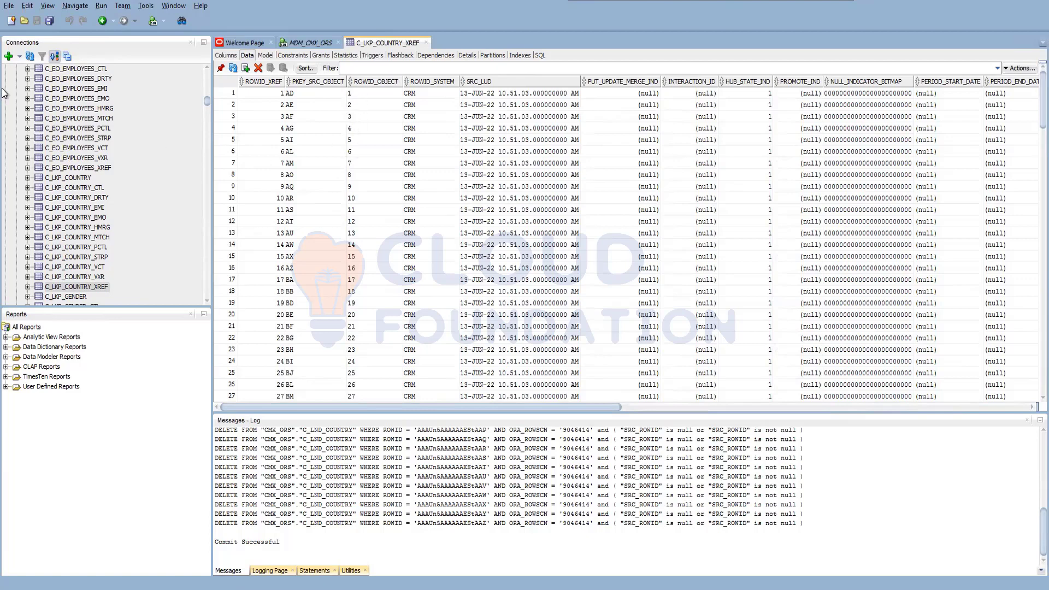
- View the data of the C_LKP_COUNTRY table and its related VXR, VCT, STRP, CTL and PCTL tables
{"action": "left_click", "coordinate": [81, 178]}
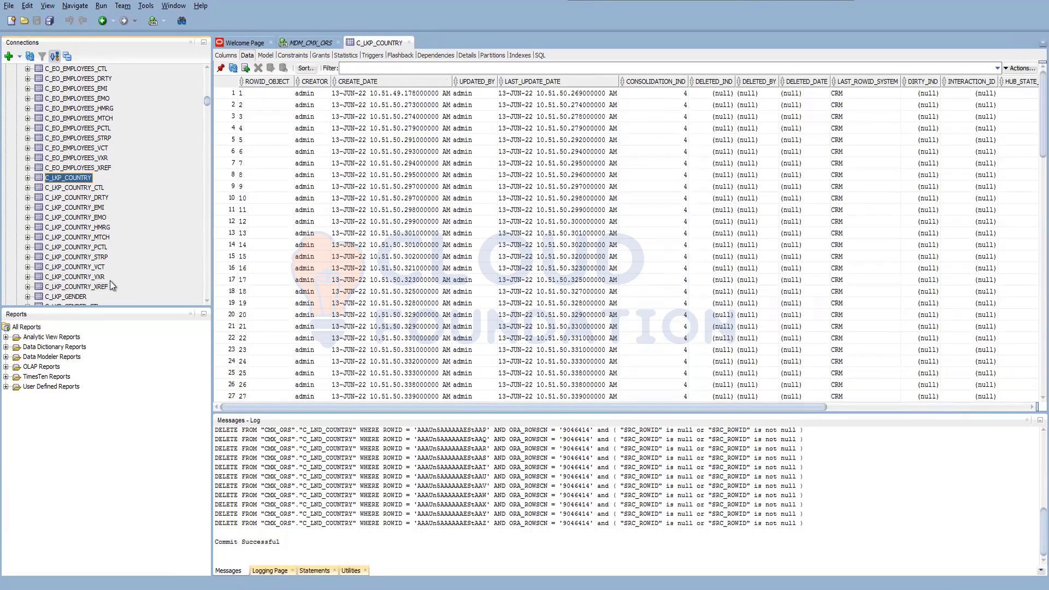
{"action": "left_click", "coordinate": [94, 275]}
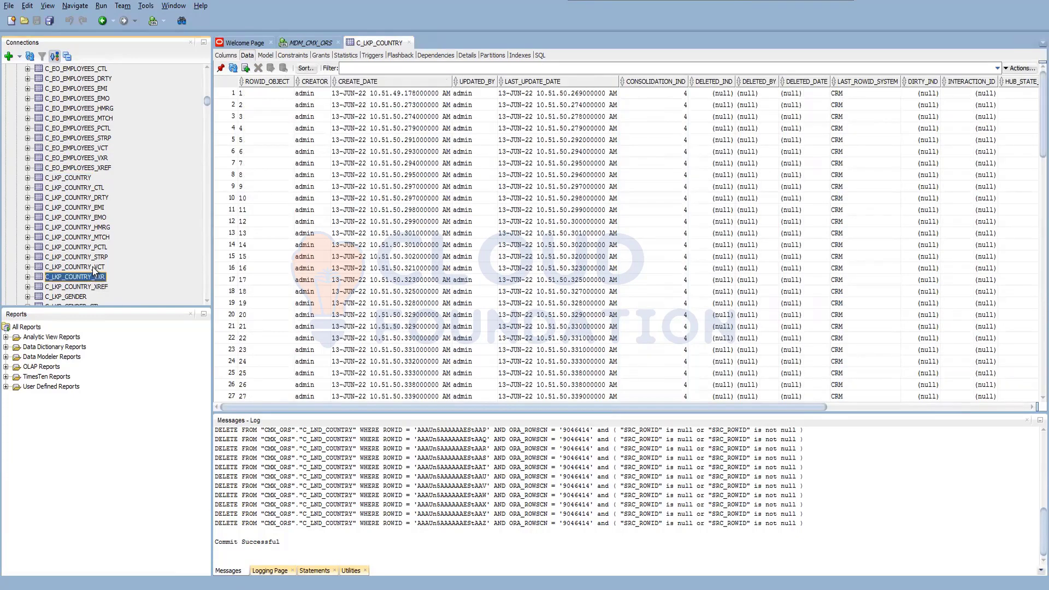
{"action": "left_click", "coordinate": [93, 267]}
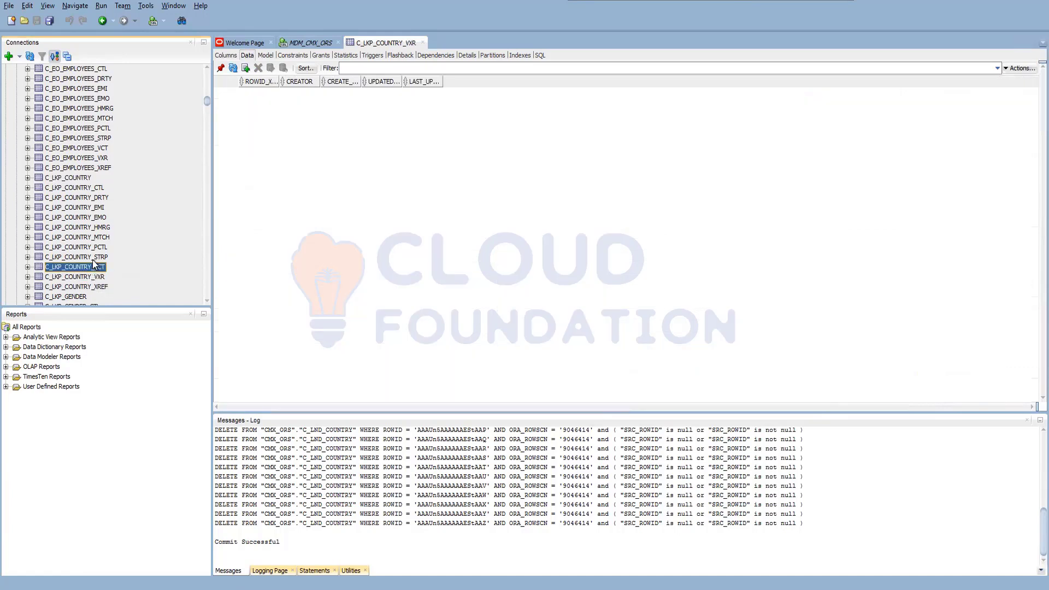
{"action": "left_click", "coordinate": [93, 257]}
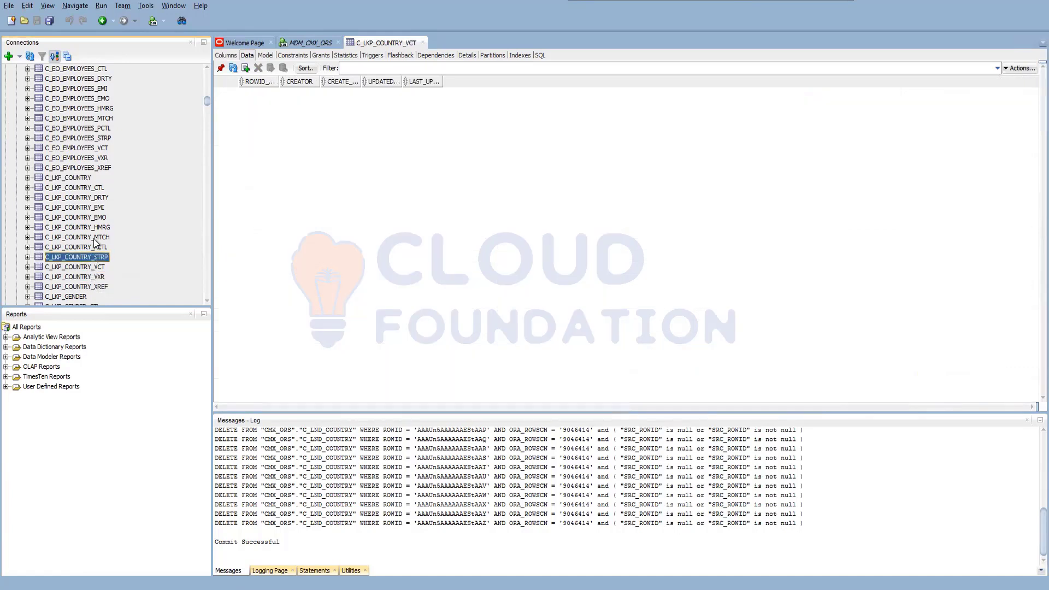
{"action": "left_click", "coordinate": [100, 188]}
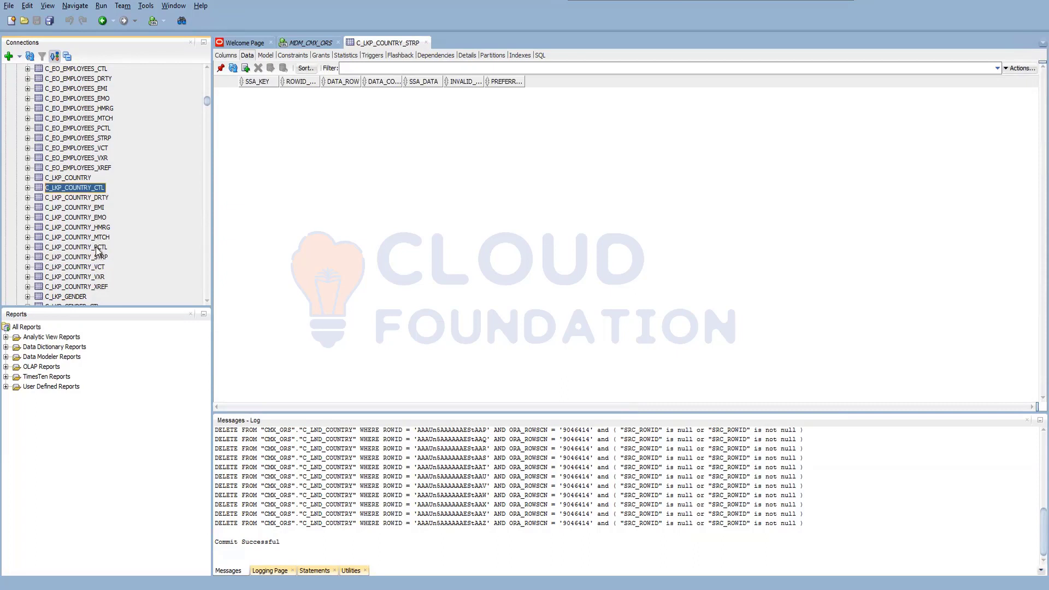
{"action": "left_click", "coordinate": [96, 249]}
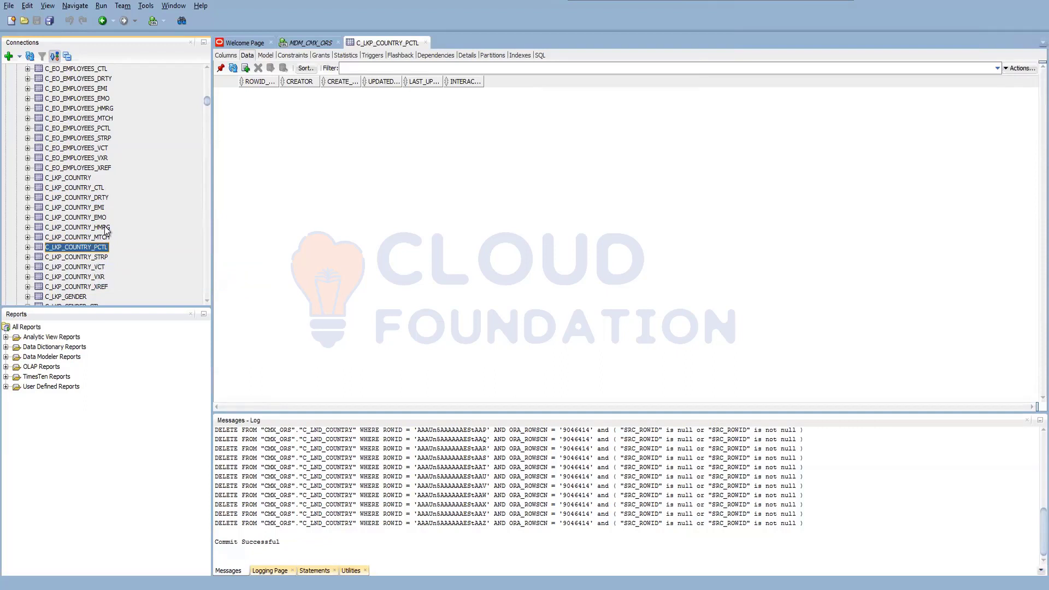
{"action": "scroll", "coordinate": [74, 242], "scroll_direction": "down", "scroll_amount": 6}
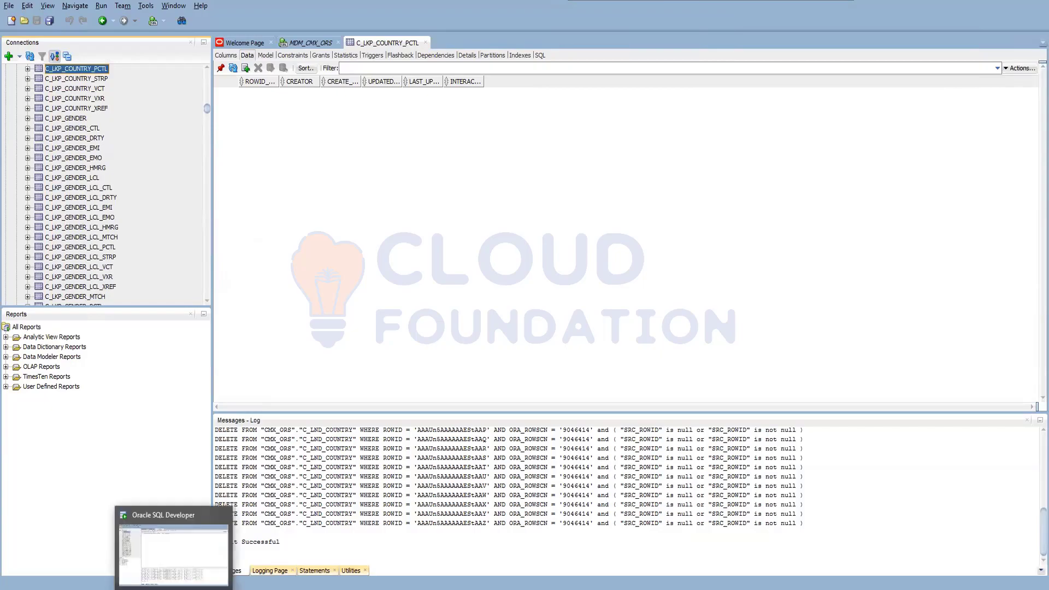
- Switch to the MDM Hub Console and collapse the BO Party and LKP Country job trees in the Batch Viewer
{"action": "left_click", "coordinate": [175, 554]}
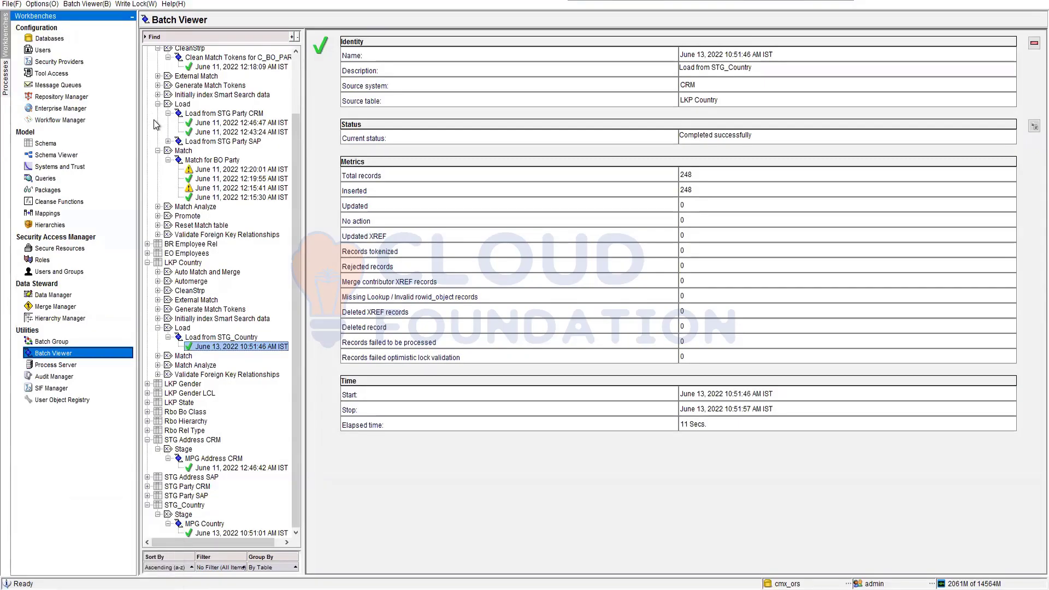
{"action": "left_click", "coordinate": [168, 161]}
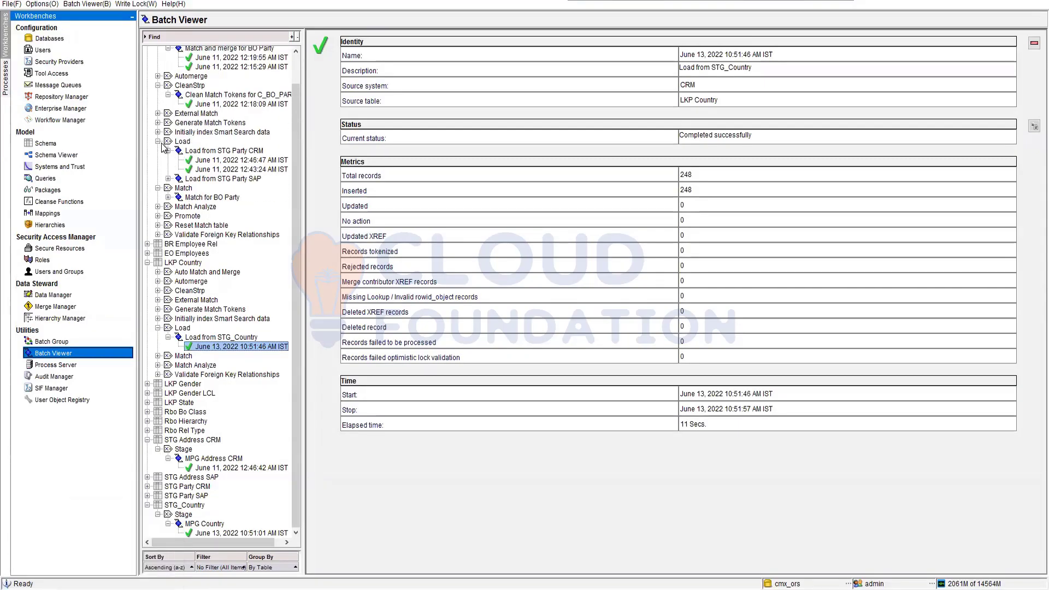
{"action": "left_click", "coordinate": [168, 150]}
{"action": "left_click", "coordinate": [158, 161]}
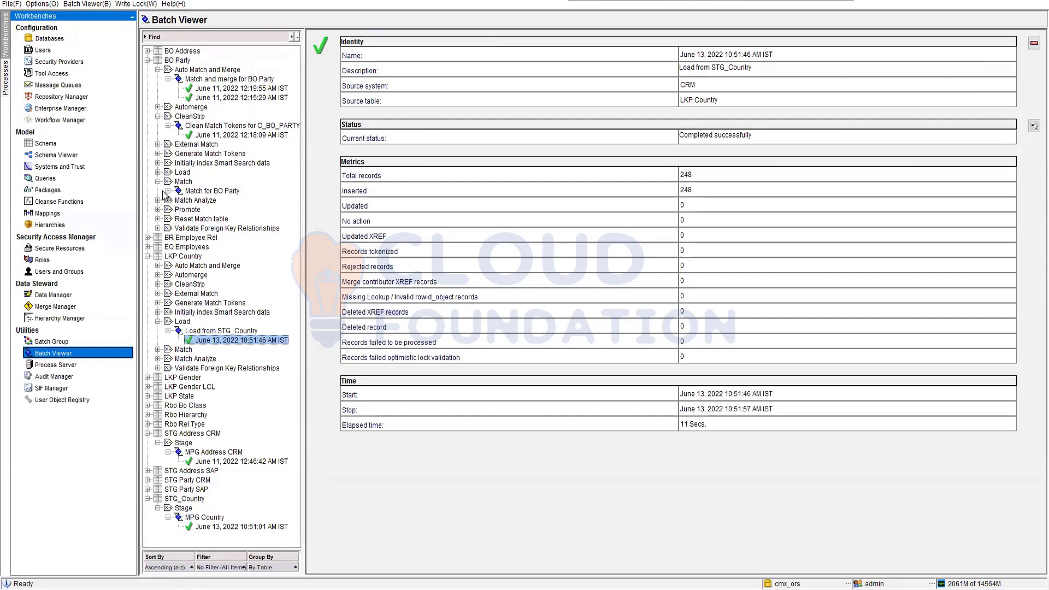
{"action": "left_click", "coordinate": [158, 182]}
{"action": "left_click", "coordinate": [158, 70]}
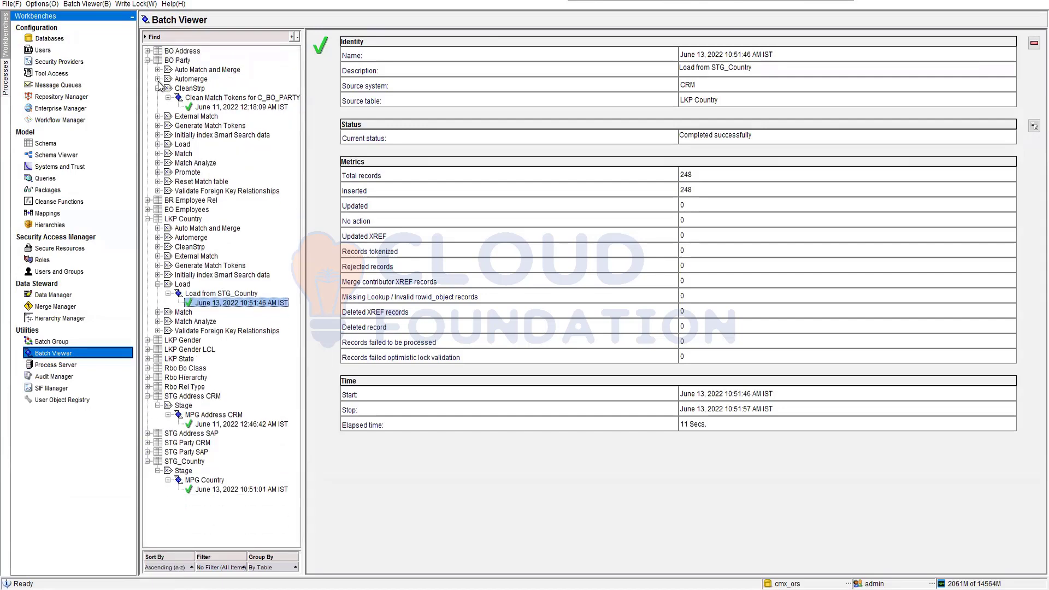
{"action": "left_click", "coordinate": [158, 88]}
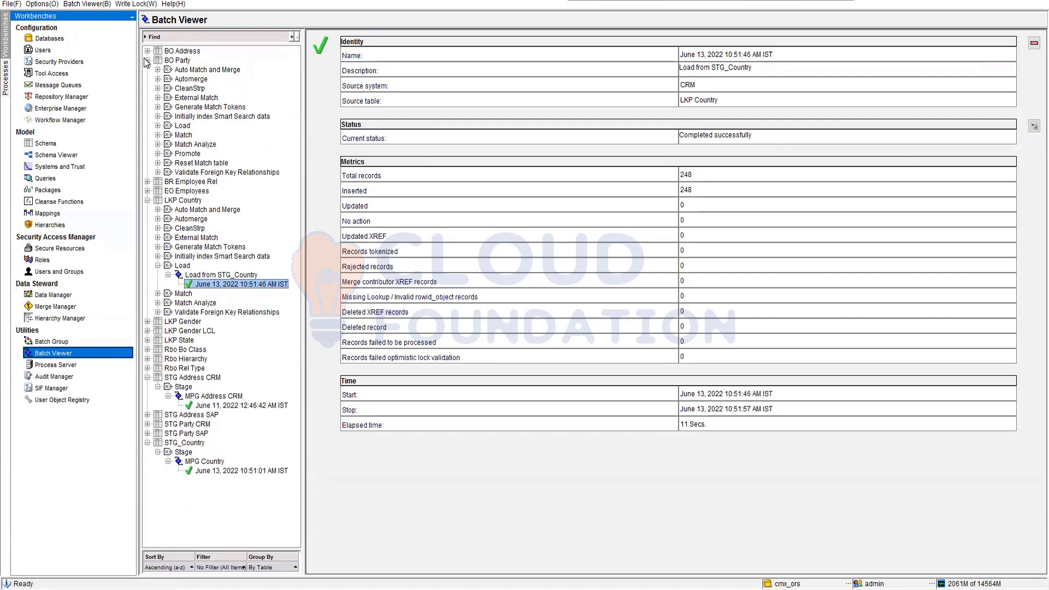
{"action": "left_click", "coordinate": [147, 60]}
{"action": "left_click", "coordinate": [147, 88]}
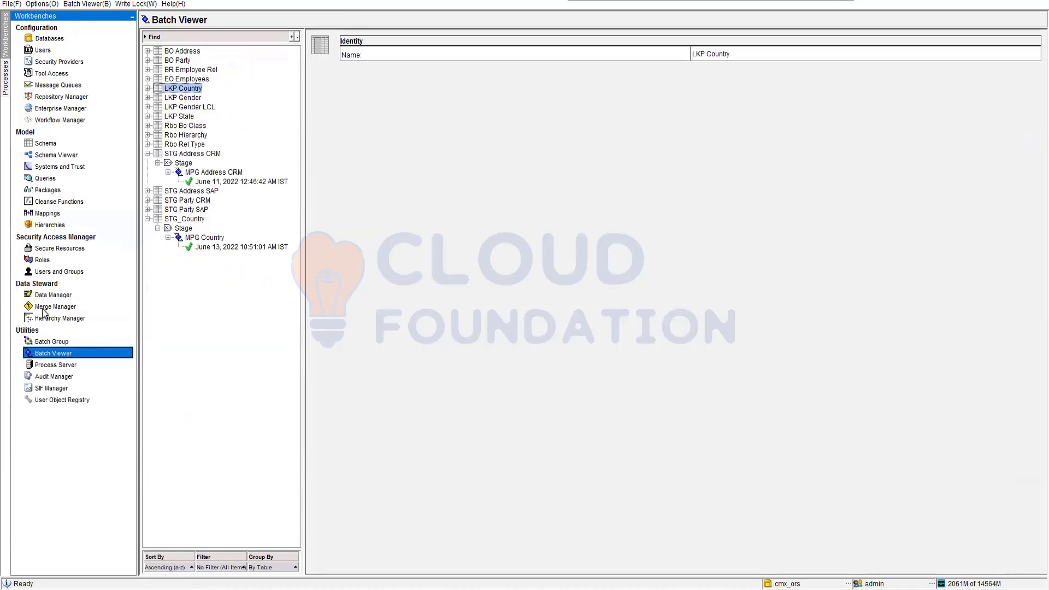
- Add the MPF Party SAP and MPG Party CRM stage jobs to the first level of the partyLoad batch group and save it
{"action": "left_click", "coordinate": [51, 343]}
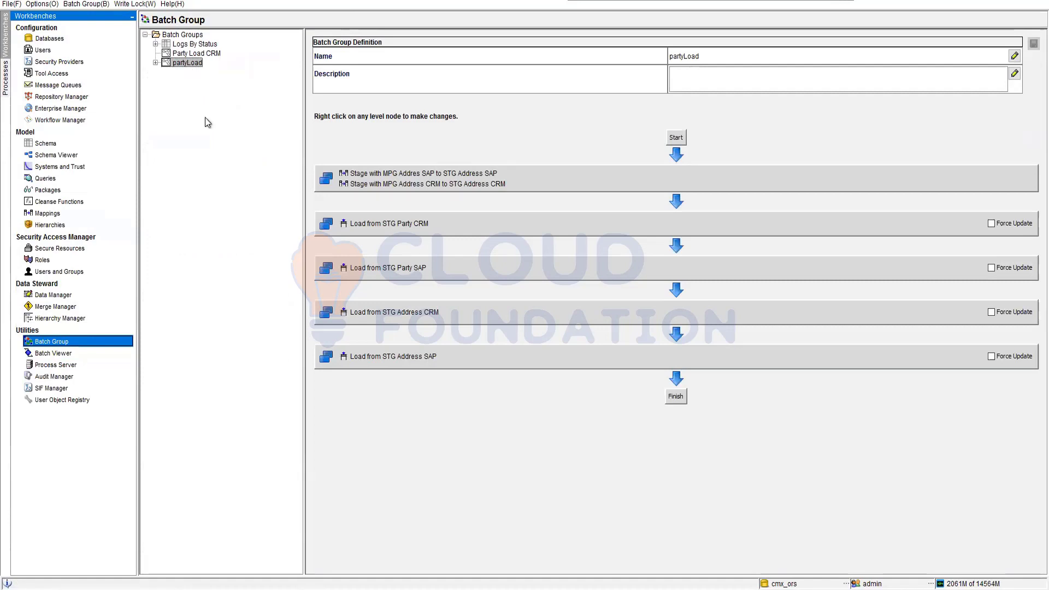
{"action": "right_click", "coordinate": [530, 184]}
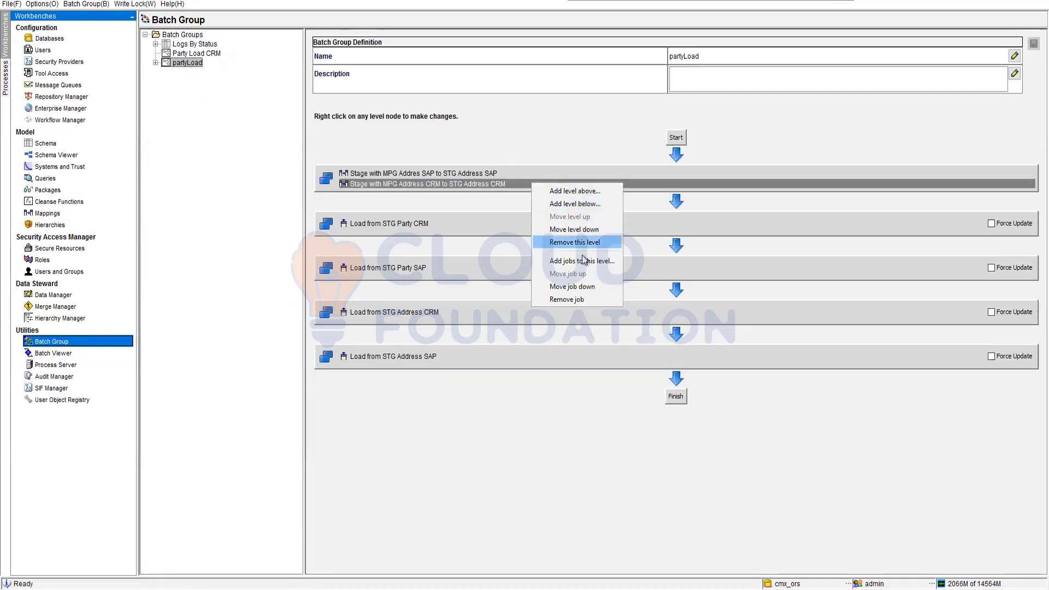
{"action": "left_click", "coordinate": [603, 263]}
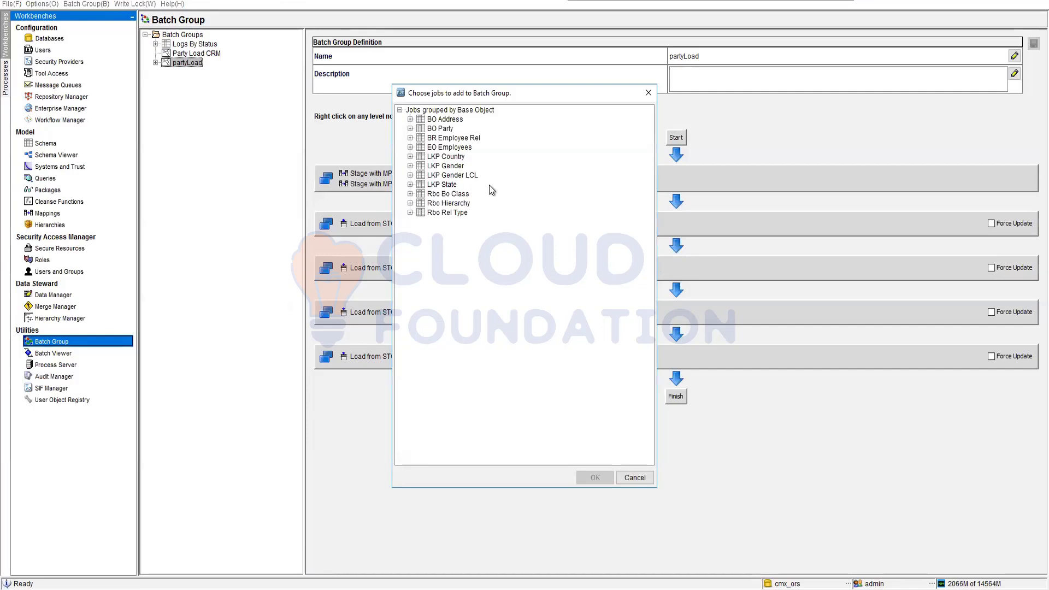
{"action": "left_click", "coordinate": [410, 129]}
{"action": "left_click", "coordinate": [496, 138]}
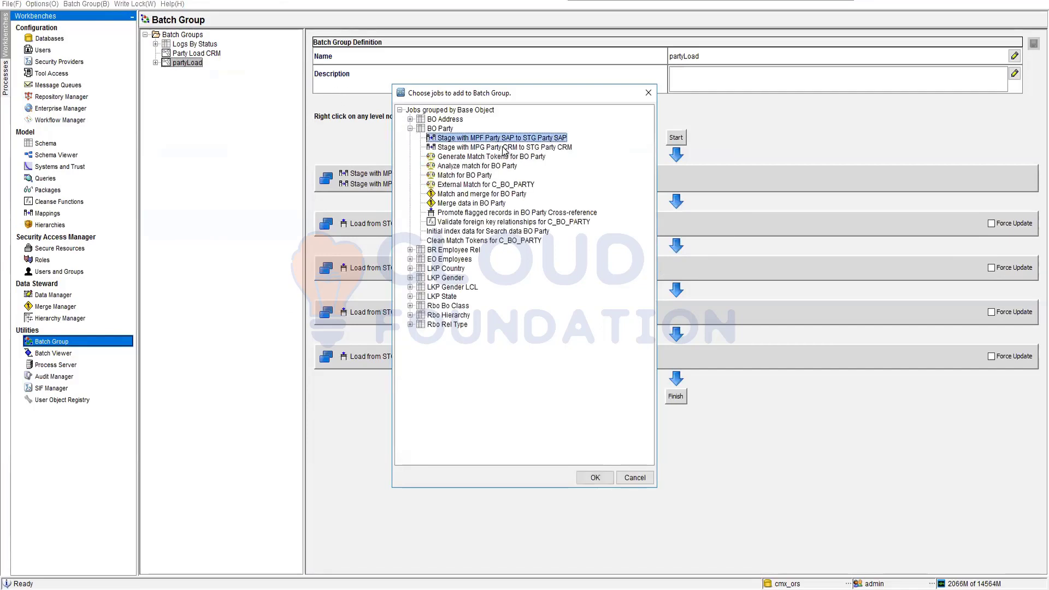
{"action": "left_click", "coordinate": [503, 148], "text": "ctrl"}
{"action": "left_click", "coordinate": [591, 476]}
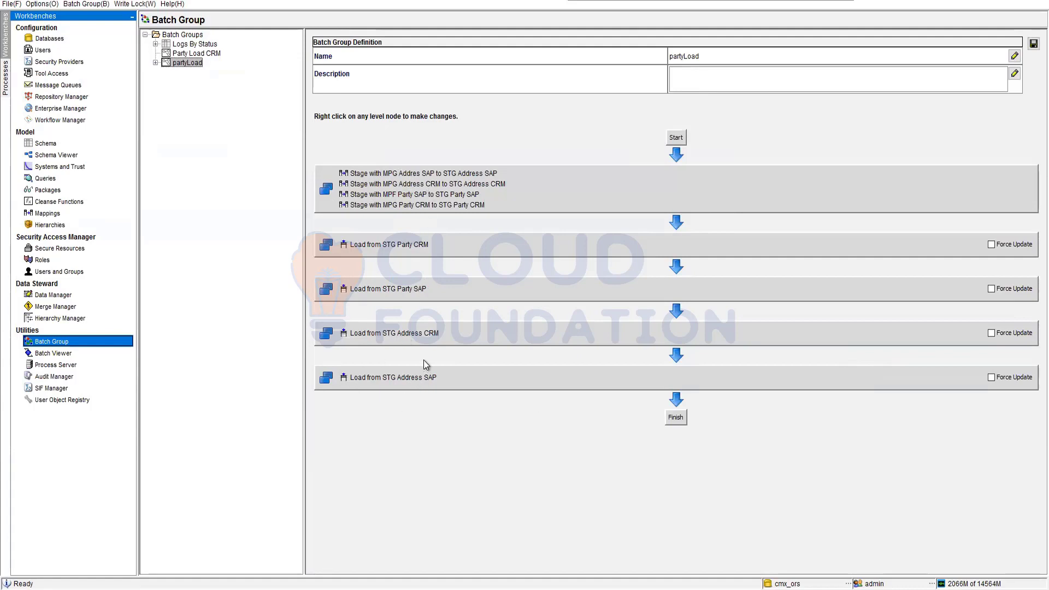
{"action": "left_click", "coordinate": [1030, 45]}
- Switch to SQL Developer, find the C_LND_PARTY landing table and start a data import into it
{"action": "left_click", "coordinate": [989, 1]}
{"action": "scroll", "coordinate": [58, 166], "scroll_direction": "up", "scroll_amount": 5}
{"action": "scroll", "coordinate": [57, 165], "scroll_direction": "up", "scroll_amount": 5}
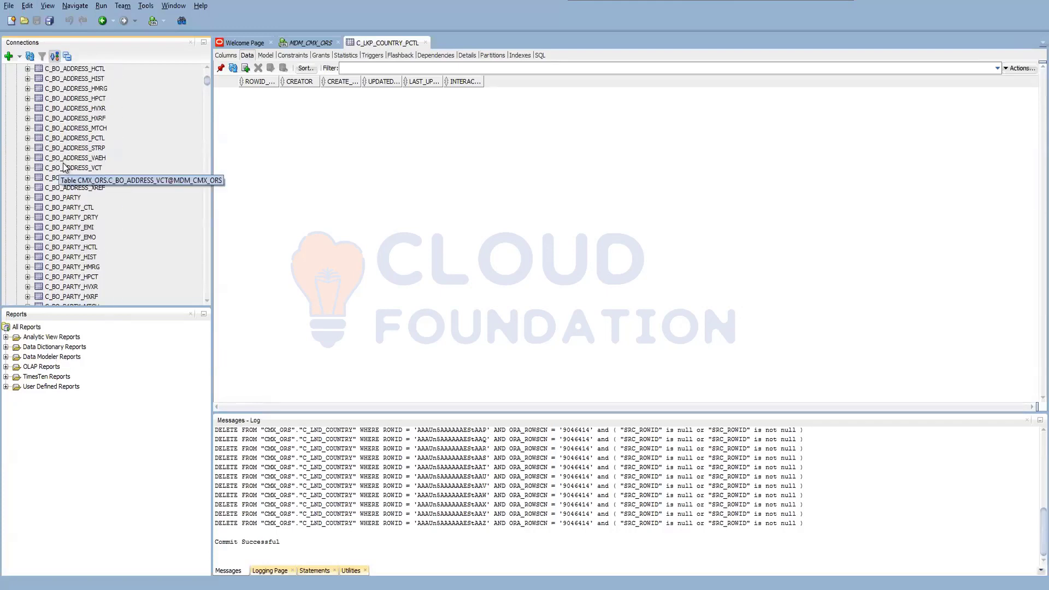
{"action": "scroll", "coordinate": [171, 191], "scroll_direction": "down", "scroll_amount": 15}
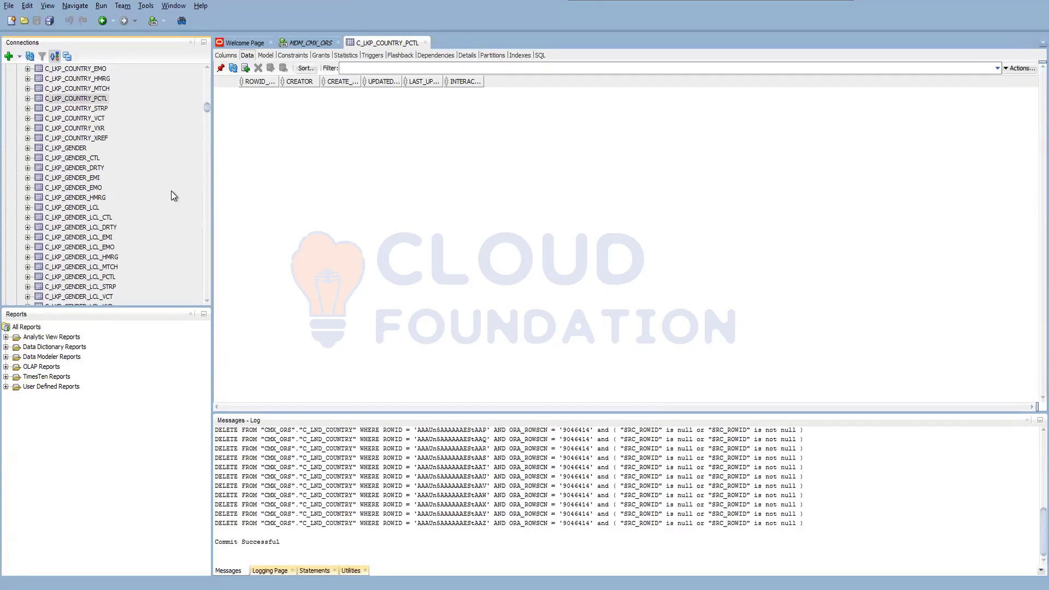
{"action": "scroll", "coordinate": [159, 202], "scroll_direction": "down", "scroll_amount": 15}
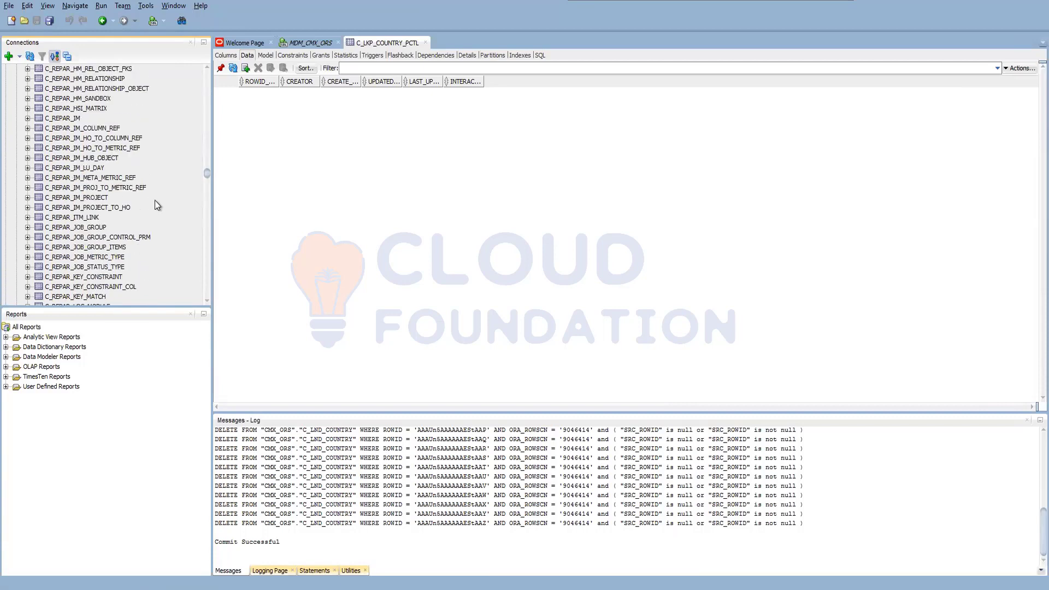
{"action": "scroll", "coordinate": [109, 189], "scroll_direction": "up", "scroll_amount": 15}
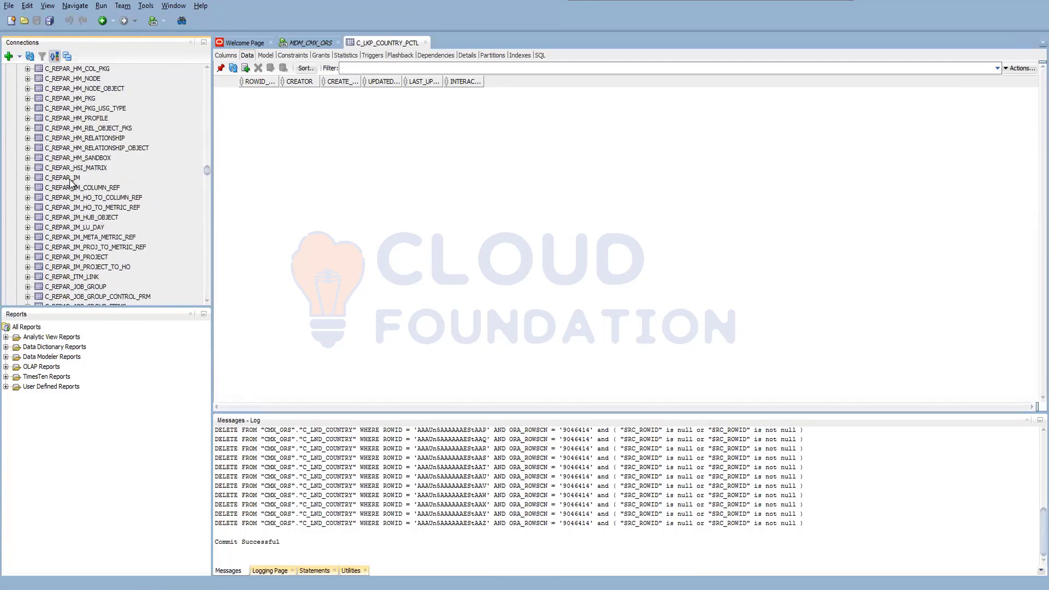
{"action": "scroll", "coordinate": [70, 181], "scroll_direction": "up", "scroll_amount": 1}
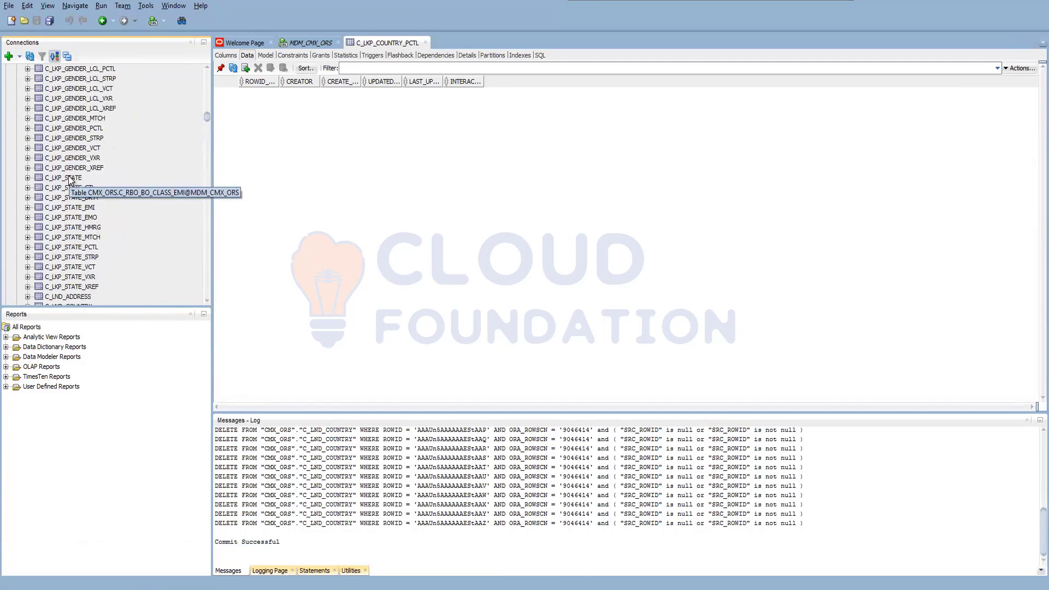
{"action": "left_click", "coordinate": [77, 170]}
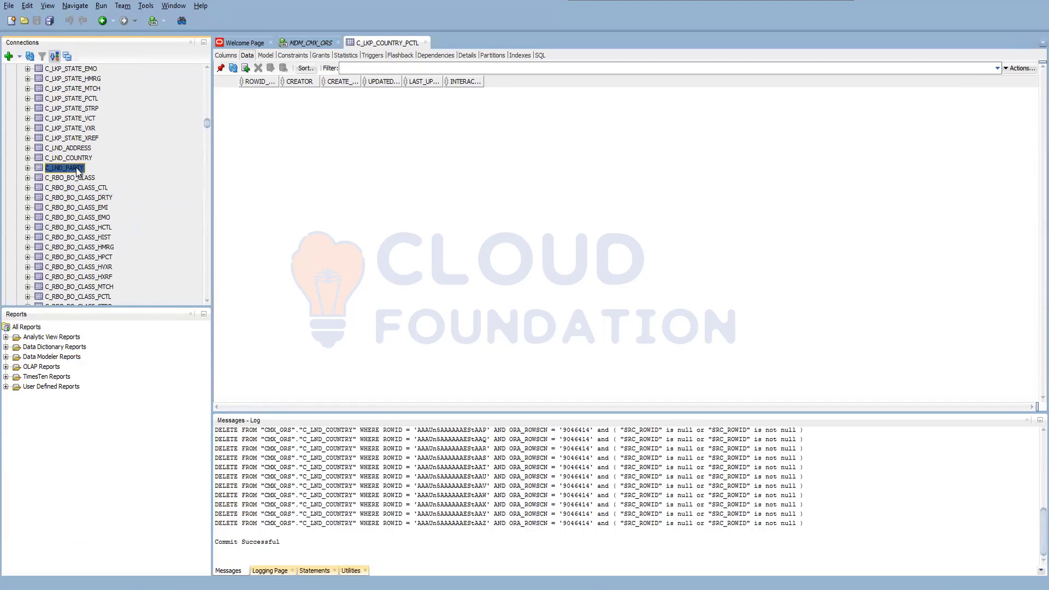
{"action": "right_click", "coordinate": [77, 170]}
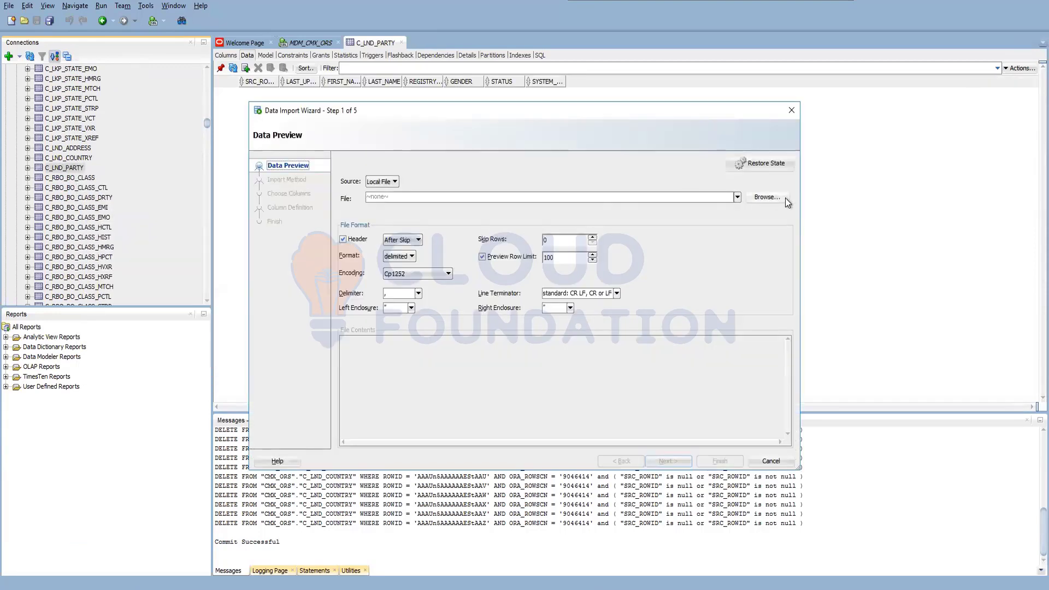
- Use MOCK DATA.xlsx from the Desktop as the import file, review its preview and keep the Insert import method
{"action": "left_click", "coordinate": [785, 198]}
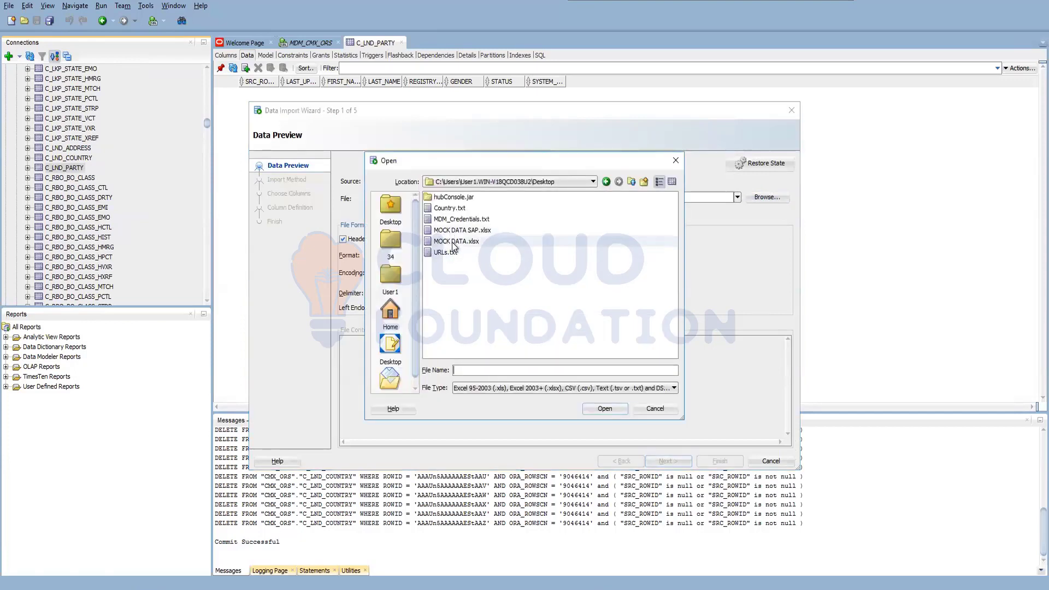
{"action": "left_click", "coordinate": [452, 241]}
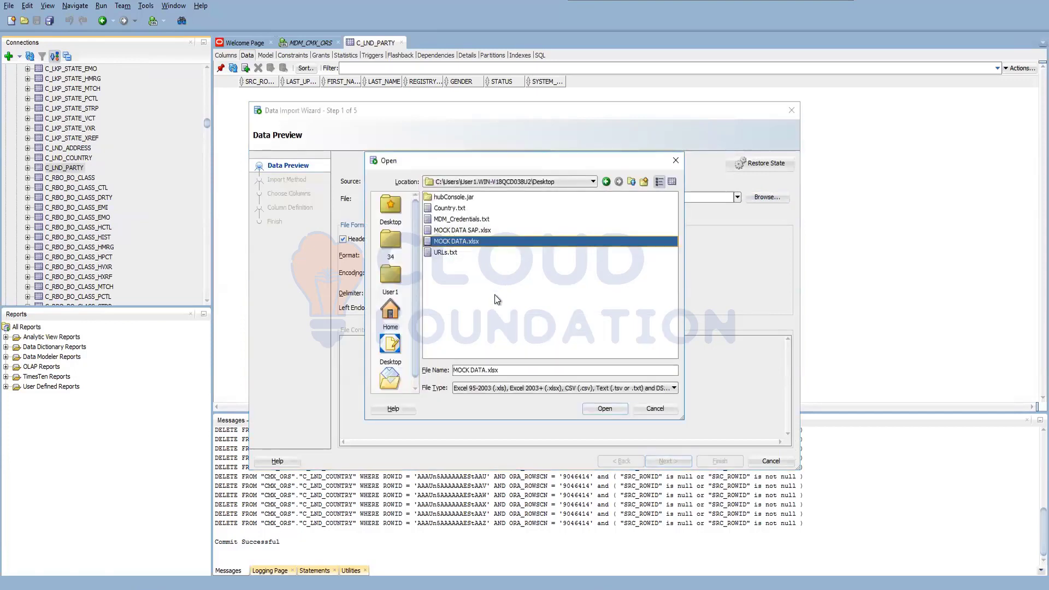
{"action": "left_click", "coordinate": [603, 409]}
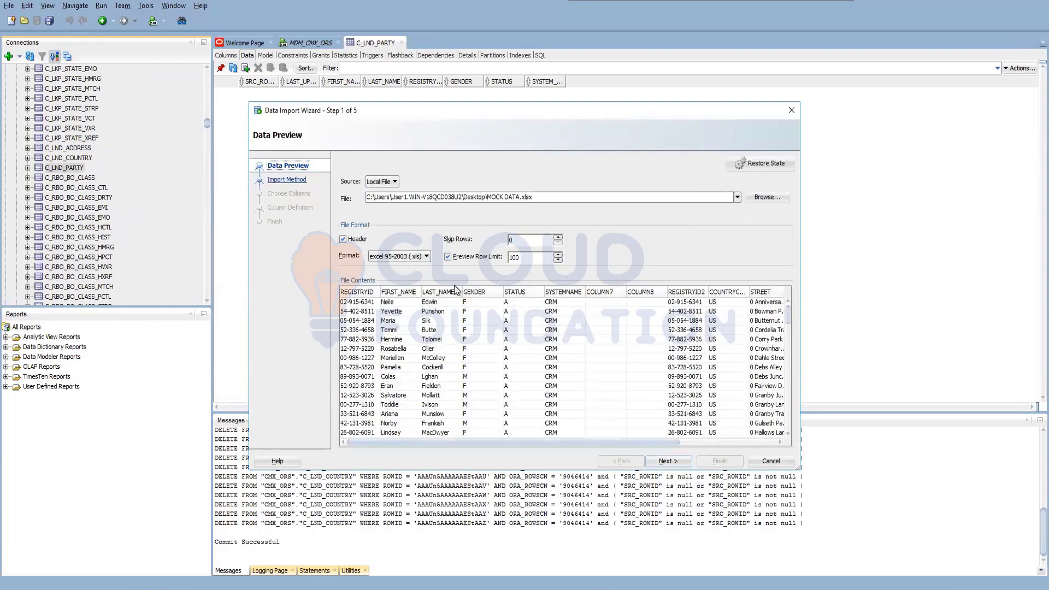
{"action": "left_click_drag", "start_coordinate": [506, 445], "coordinate": [604, 447]}
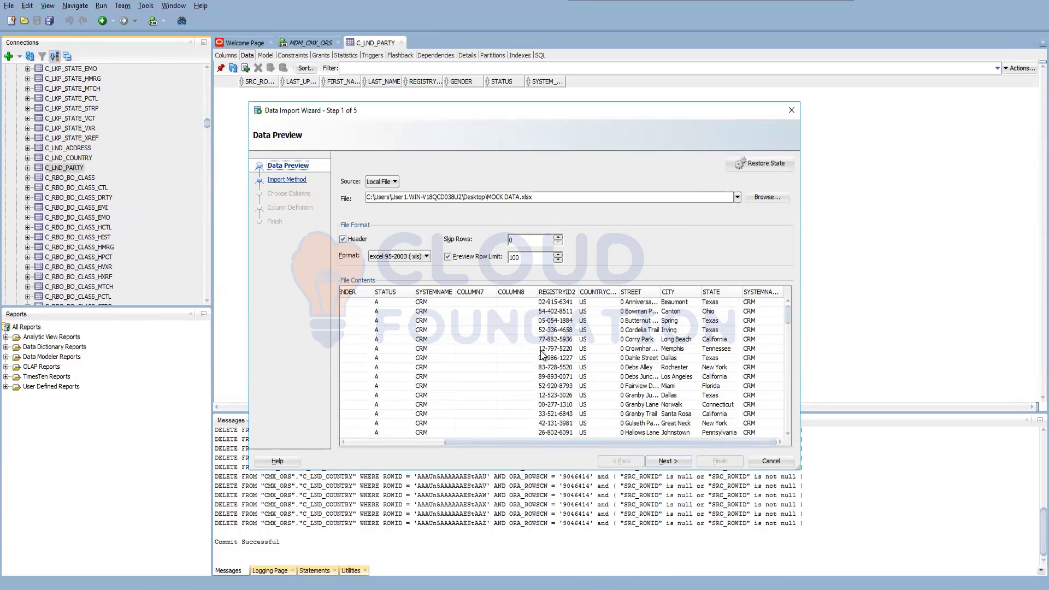
{"action": "left_click_drag", "start_coordinate": [533, 442], "coordinate": [424, 442]}
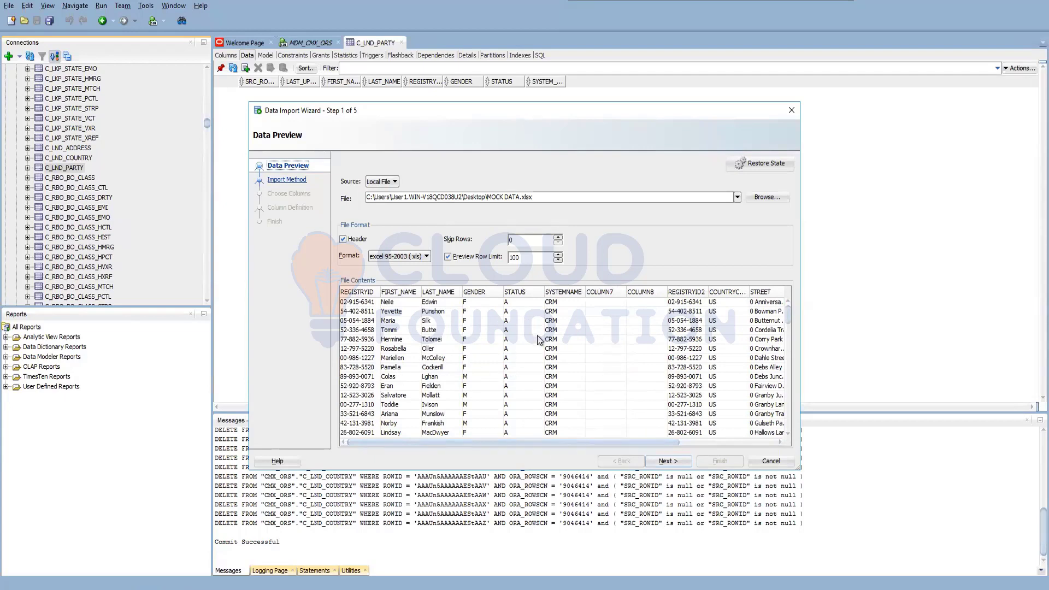
{"action": "left_click", "coordinate": [674, 461]}
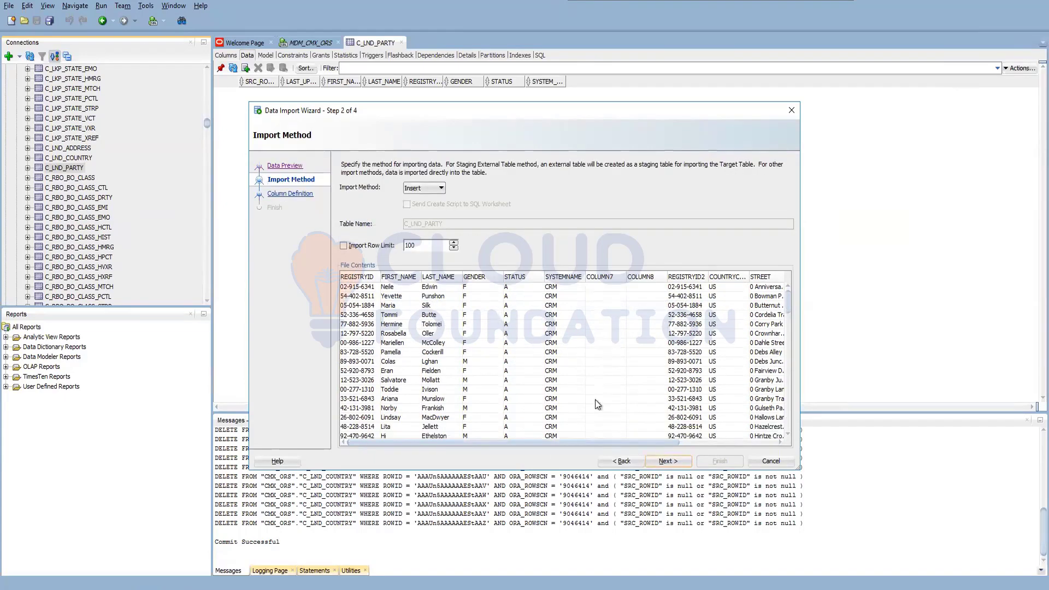
{"action": "left_click", "coordinate": [670, 462]}
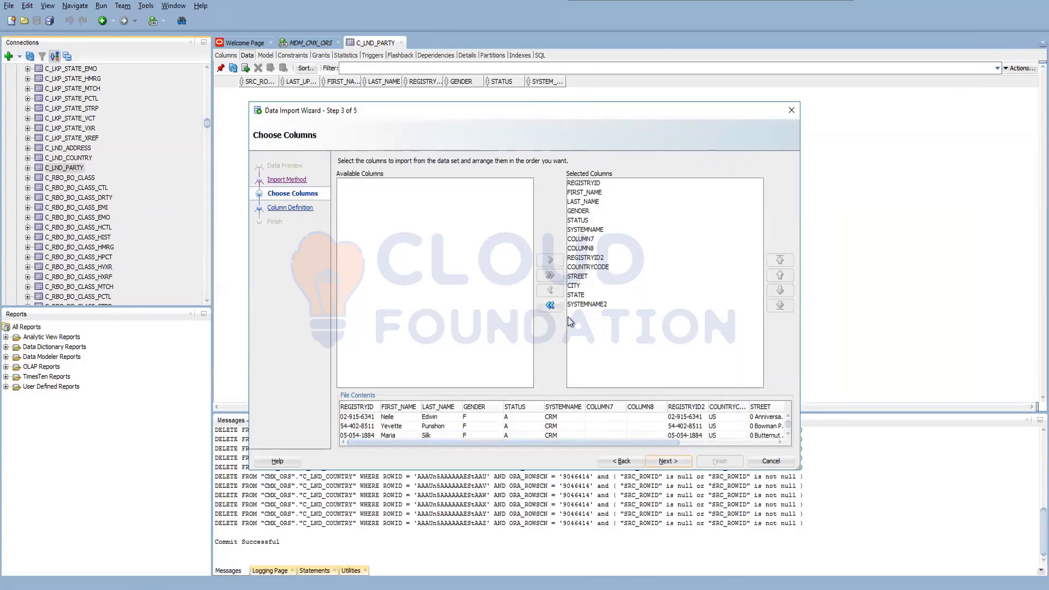
- Exclude COLUMN7, COLUMN8, REGISTRYID2, COUNTRYCODE, STREET, CITY, STATE and SYSTEMNAME2 from the columns imported from MOCK DATA.xlsx
{"action": "left_click", "coordinate": [583, 240]}
{"action": "left_click", "coordinate": [550, 290]}
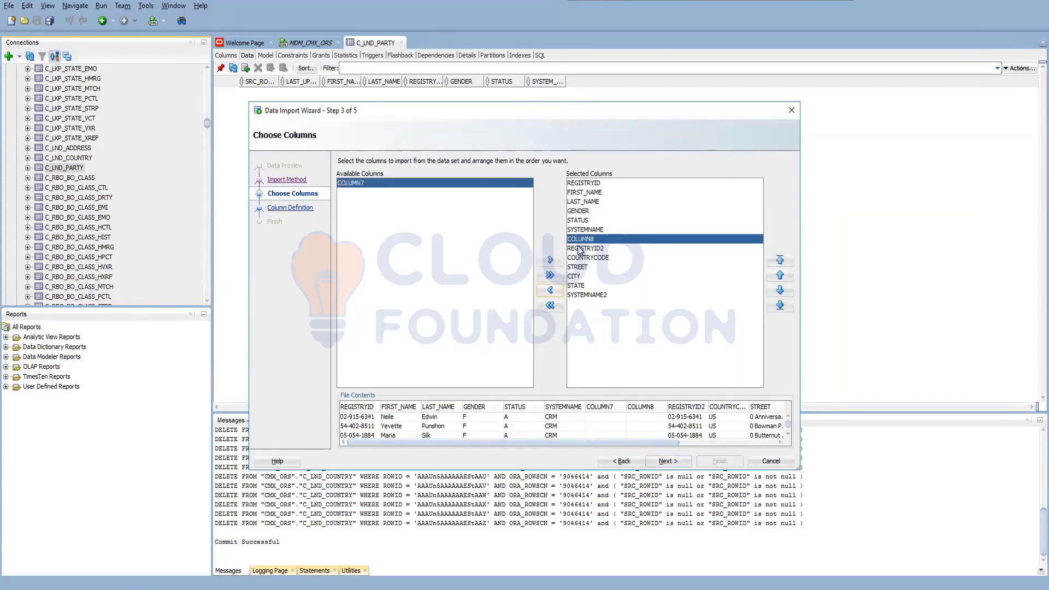
{"action": "left_click", "coordinate": [571, 249]}
{"action": "left_click", "coordinate": [550, 290]}
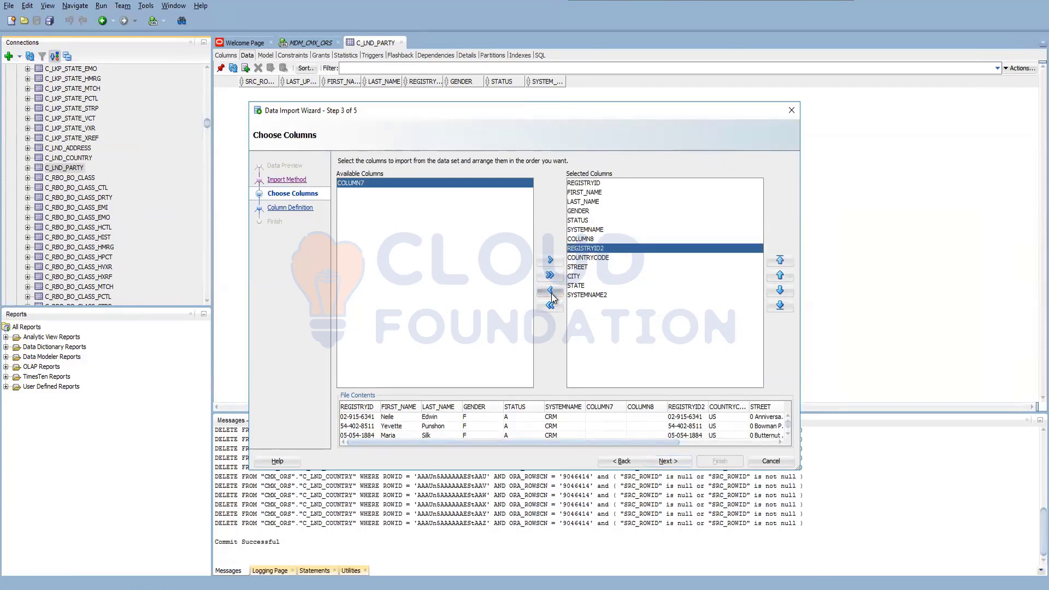
{"action": "left_click", "coordinate": [550, 290]}
{"action": "left_click", "coordinate": [550, 290]}
{"action": "left_click", "coordinate": [550, 290]}
{"action": "left_click", "coordinate": [550, 290]}
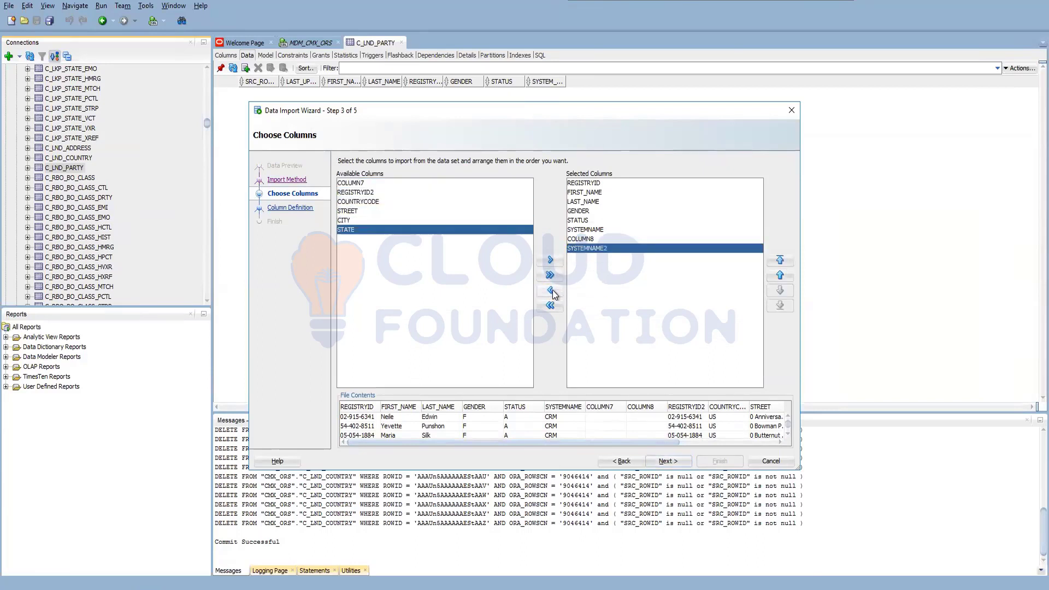
{"action": "left_click", "coordinate": [550, 291]}
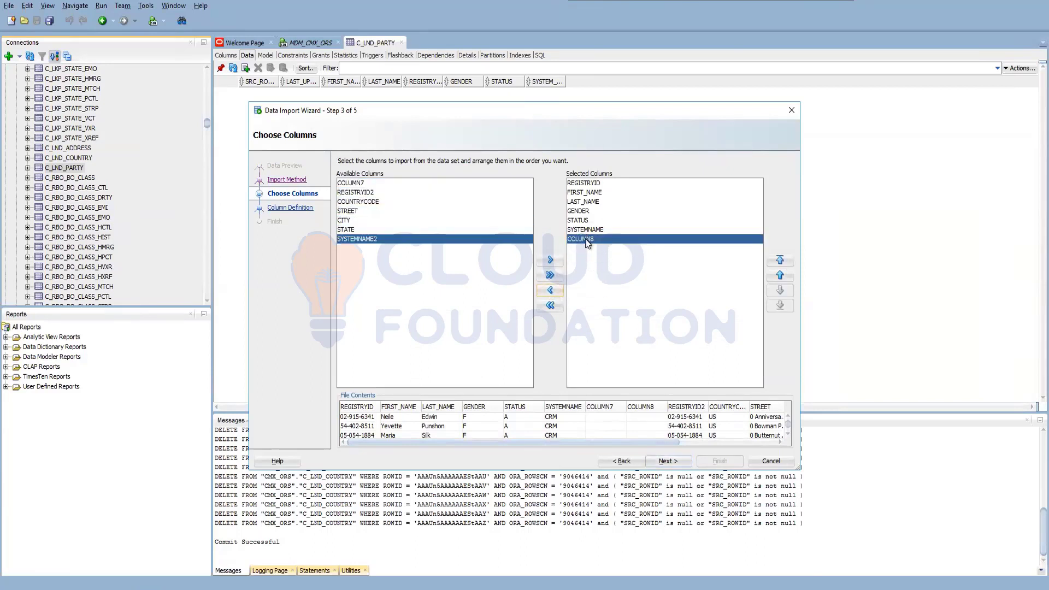
{"action": "left_click", "coordinate": [551, 290]}
{"action": "left_click", "coordinate": [668, 461]}
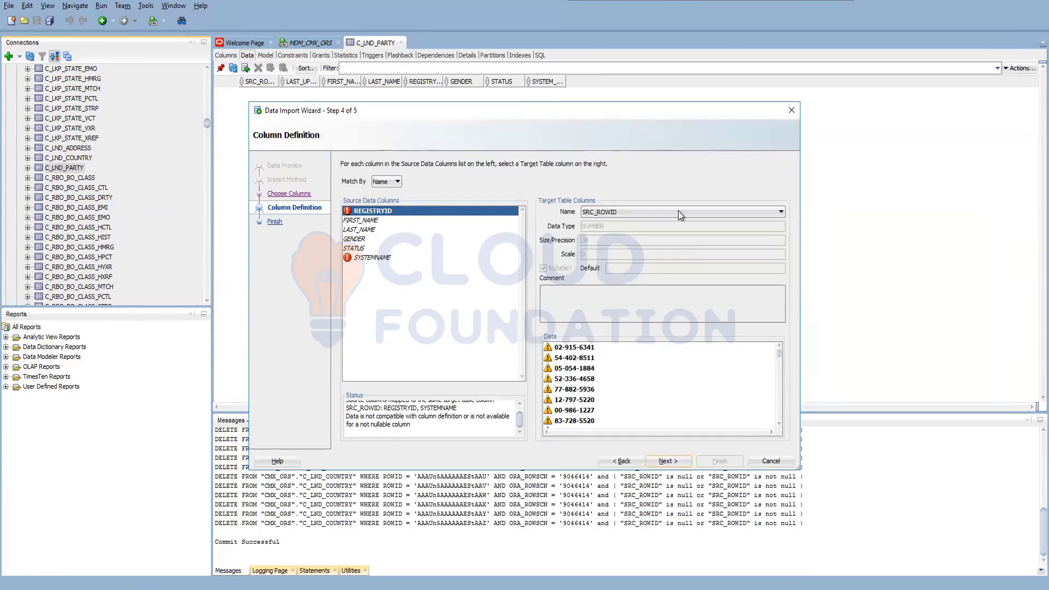
- Map the source column REGISTRYID to the target REGISTRY_ID and SYSTEMNAME to SYSTEM_NAME for the MOCK DATA.xlsx import
{"action": "left_click", "coordinate": [678, 211]}
{"action": "left_click", "coordinate": [627, 263]}
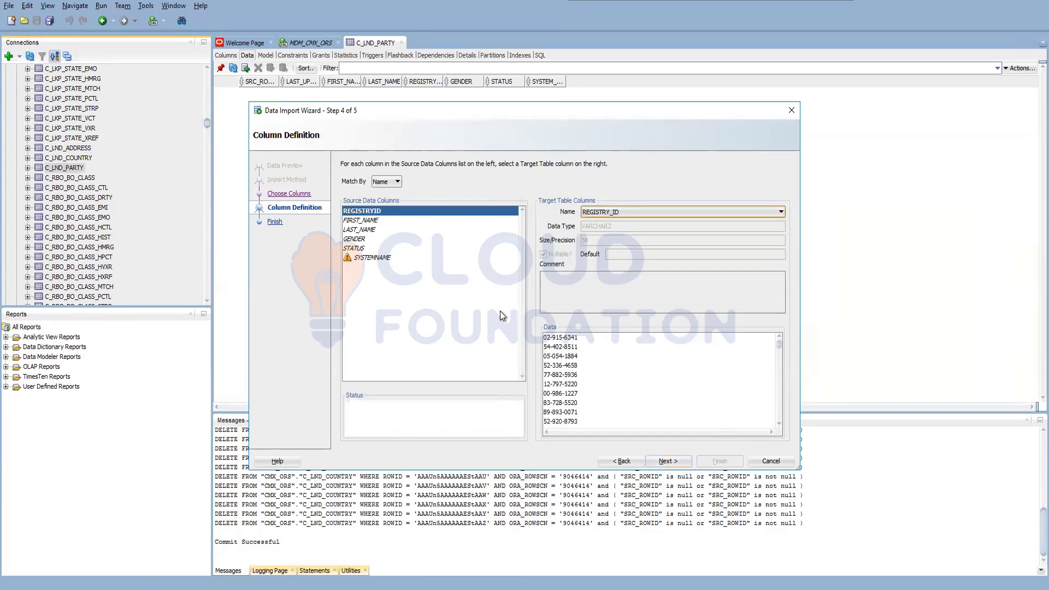
{"action": "left_click", "coordinate": [366, 259]}
{"action": "left_click", "coordinate": [635, 211]}
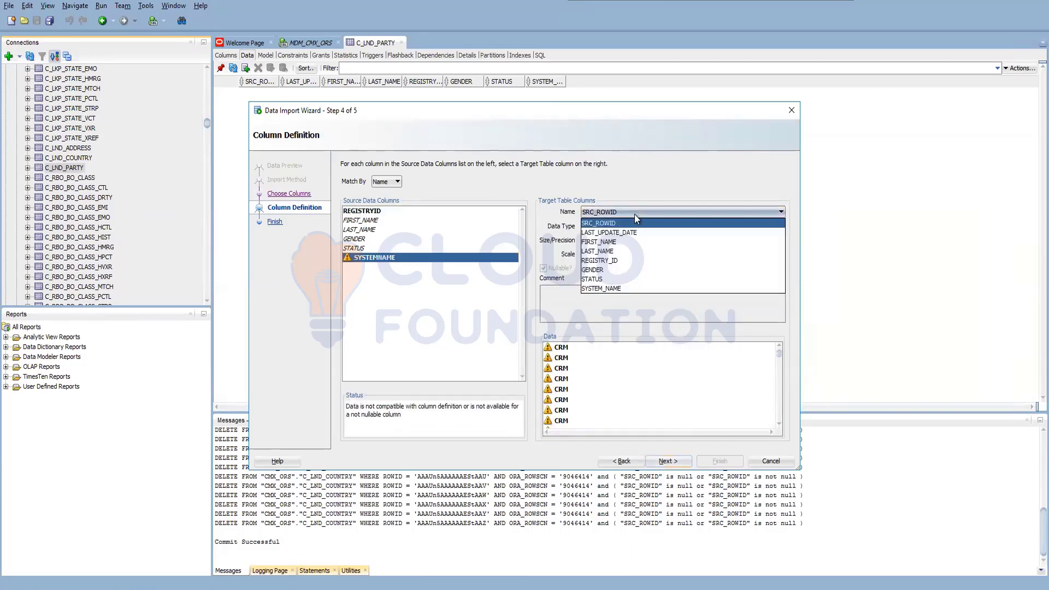
{"action": "left_click", "coordinate": [603, 288]}
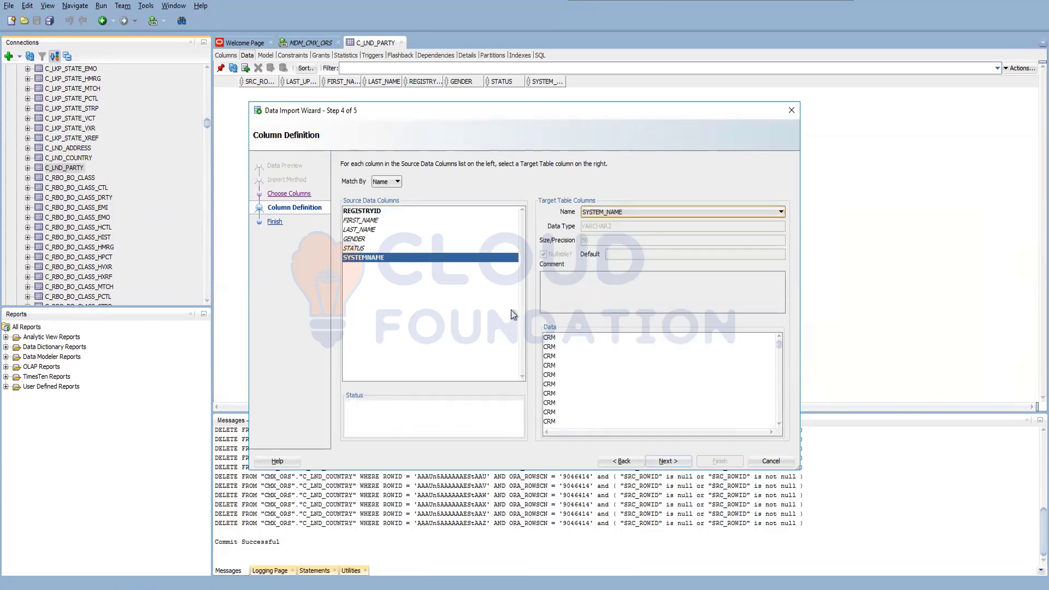
{"action": "left_click", "coordinate": [606, 214]}
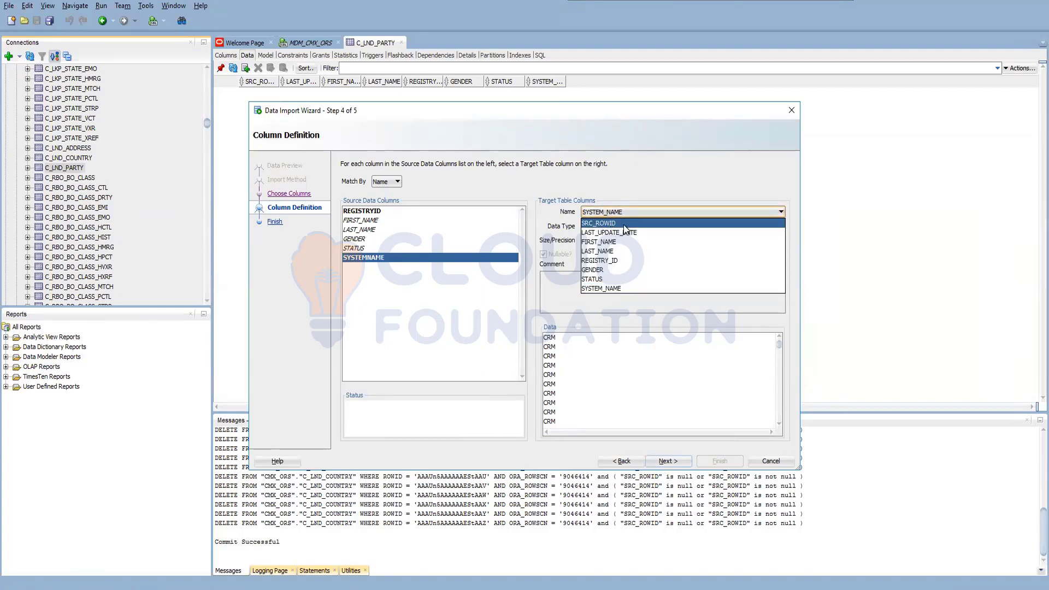
- Accept the column definitions and run the MOCK DATA.xlsx import into C_LND_PARTY
{"action": "left_click", "coordinate": [667, 462]}
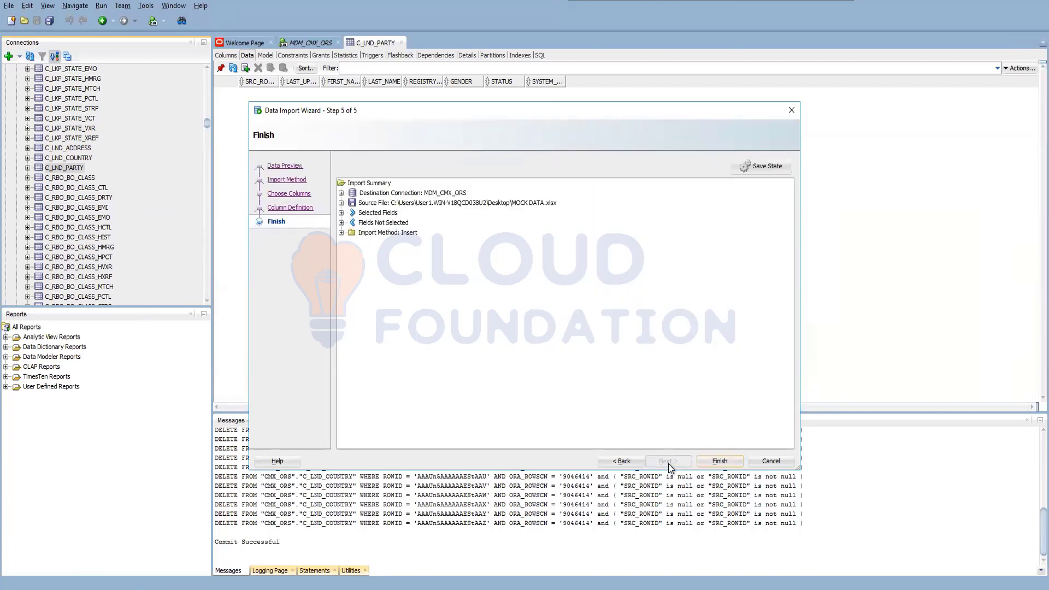
{"action": "left_click", "coordinate": [725, 461]}
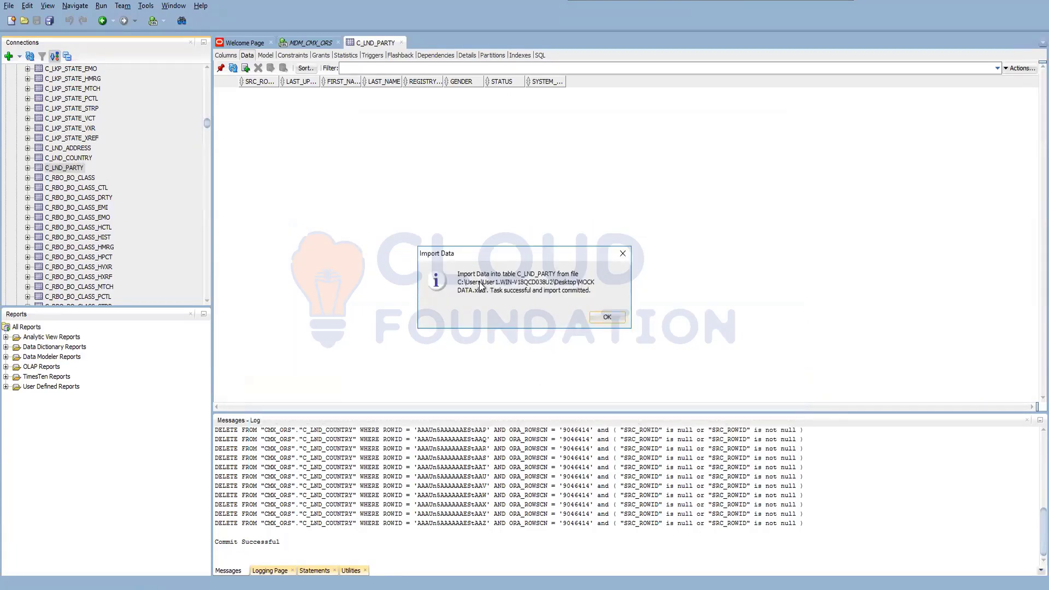
{"action": "left_click", "coordinate": [598, 322]}
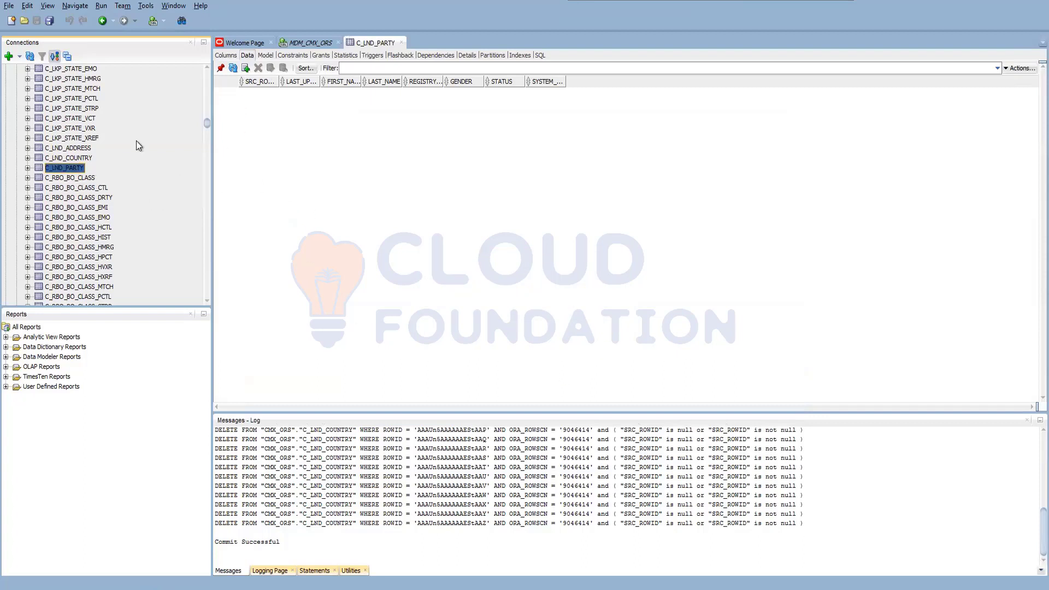
- Refresh the C_LND_PARTY table data and look through the imported CRM rows, returning to the first row
{"action": "left_click", "coordinate": [233, 68]}
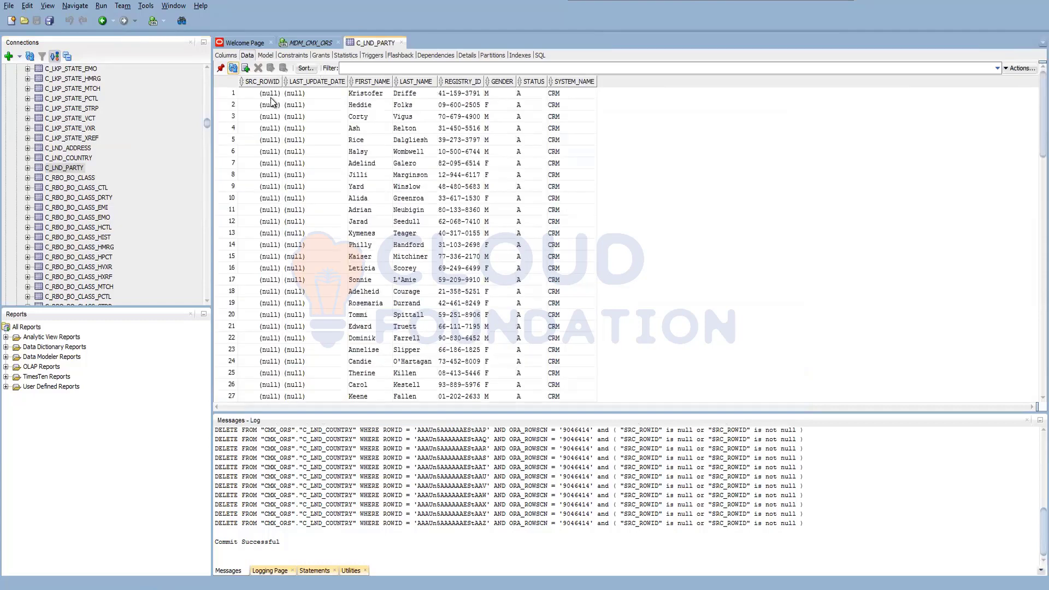
{"action": "left_click", "coordinate": [270, 94]}
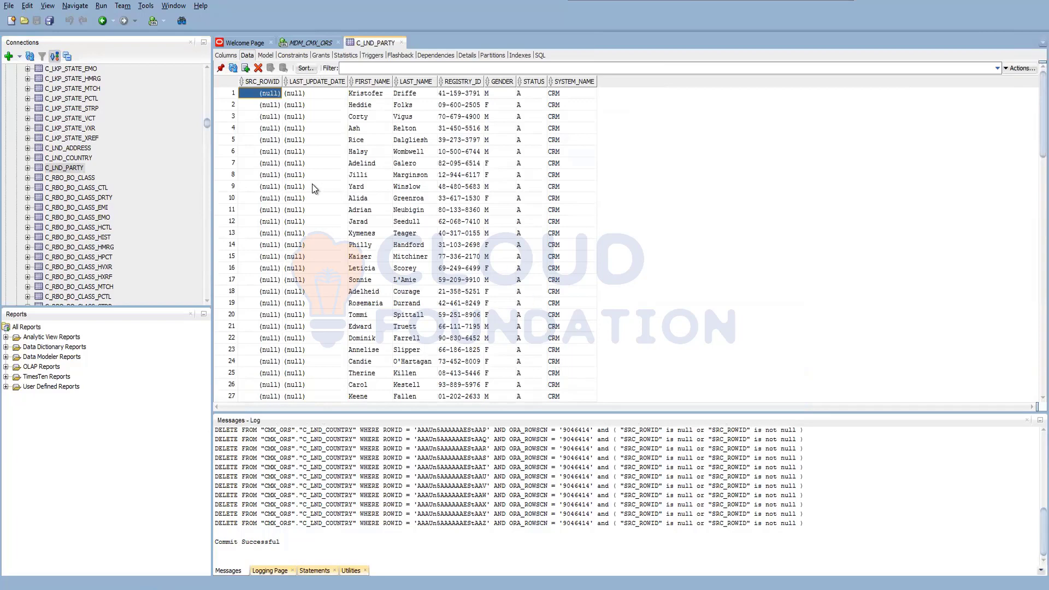
{"action": "left_click", "coordinate": [60, 169]}
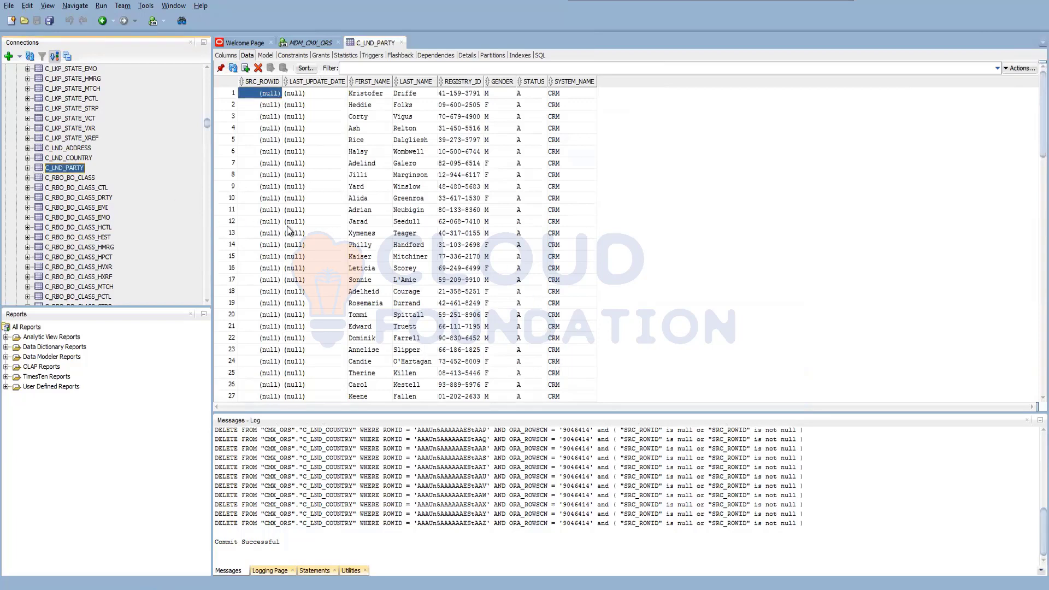
{"action": "scroll", "coordinate": [1020, 388], "scroll_direction": "down", "scroll_amount": 20}
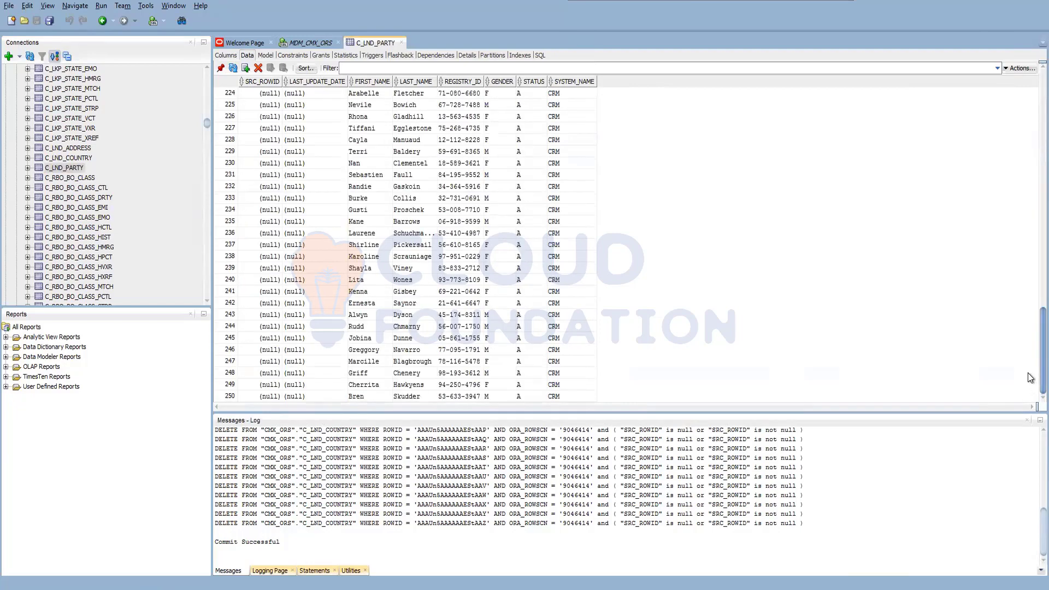
{"action": "scroll", "coordinate": [1030, 382], "scroll_direction": "down", "scroll_amount": 20}
{"action": "scroll", "coordinate": [1030, 389], "scroll_direction": "down", "scroll_amount": 20}
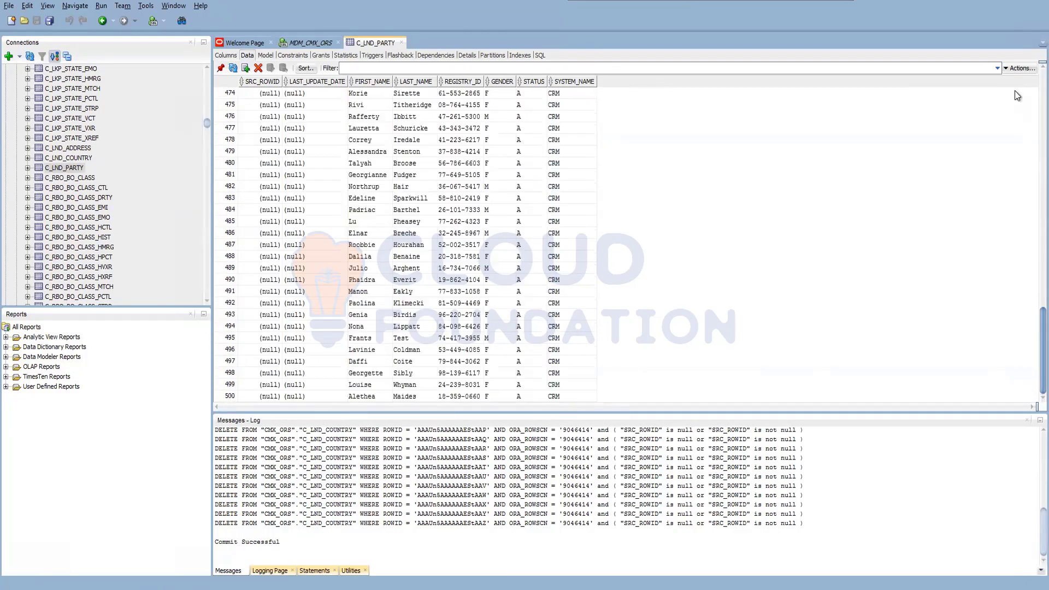
{"action": "key", "text": "ctrl+Home"}
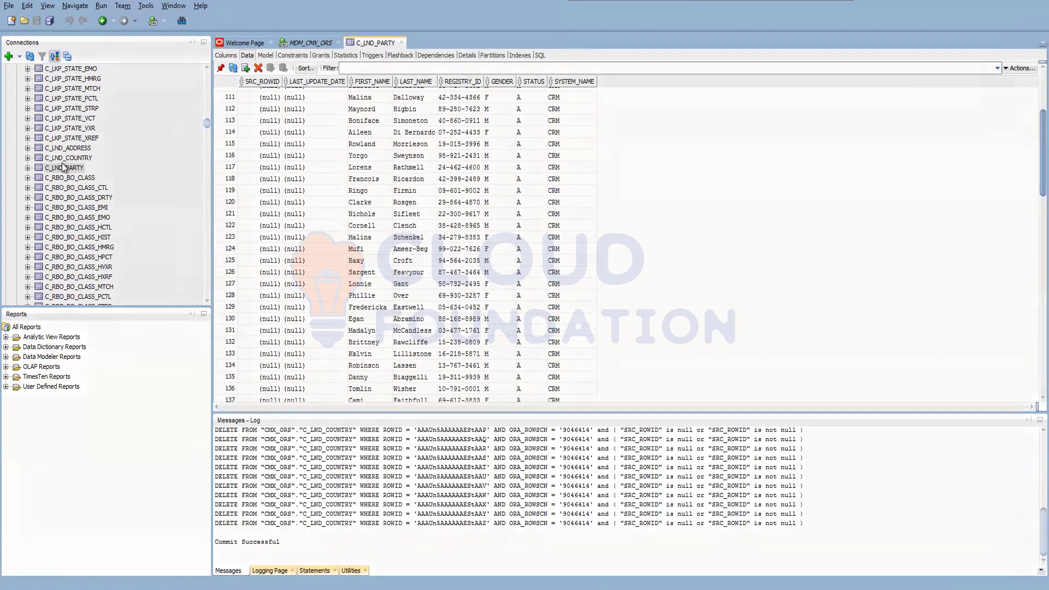
- Start another data import into C_LND_PARTY using MOCK DATA SAP.xlsx from the Desktop, keeping the Insert import method
{"action": "right_click", "coordinate": [65, 168]}
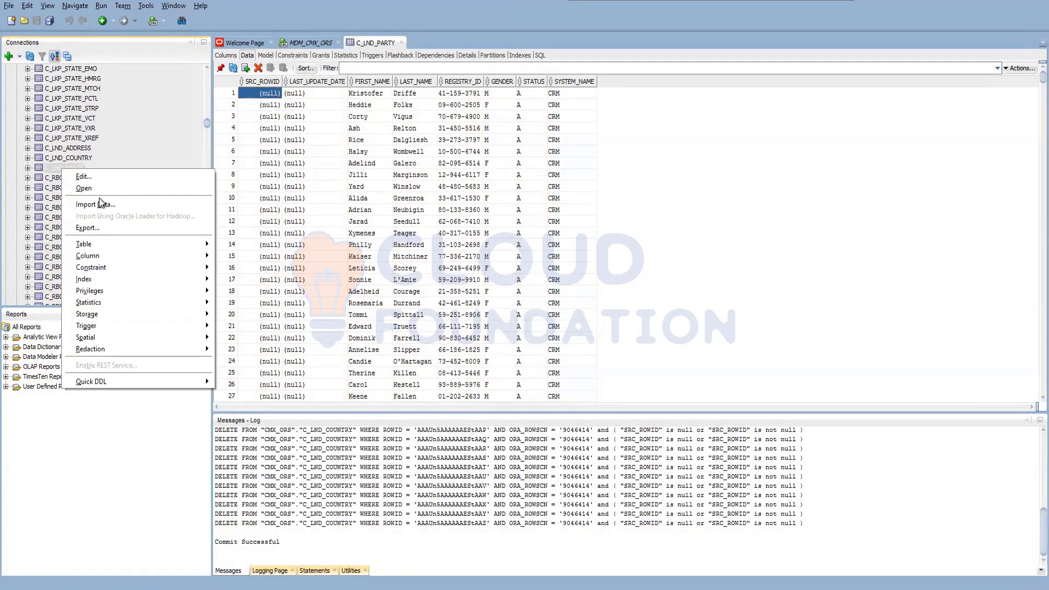
{"action": "left_click", "coordinate": [101, 203]}
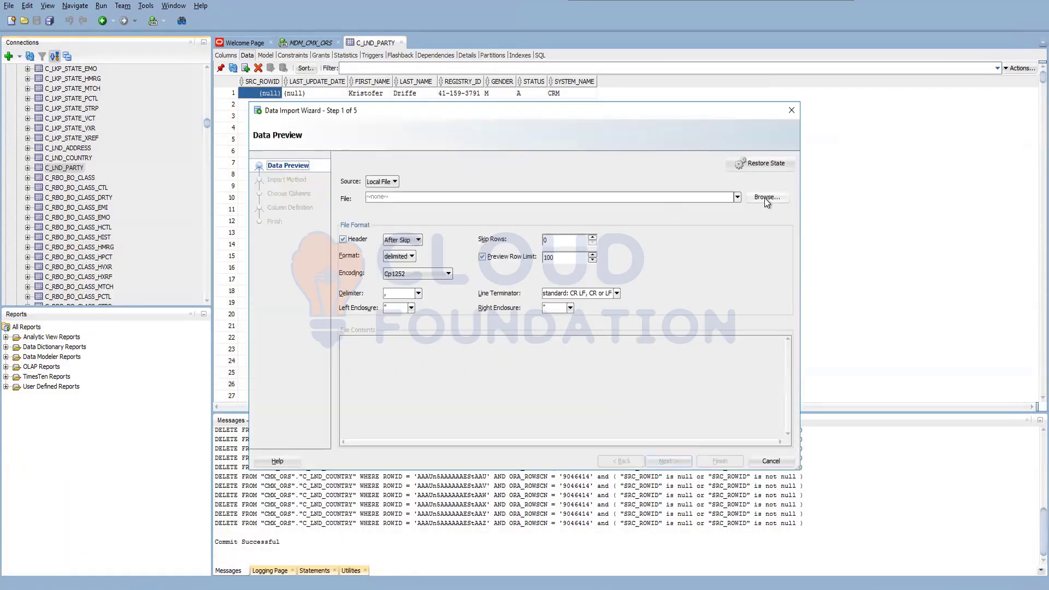
{"action": "left_click", "coordinate": [767, 197]}
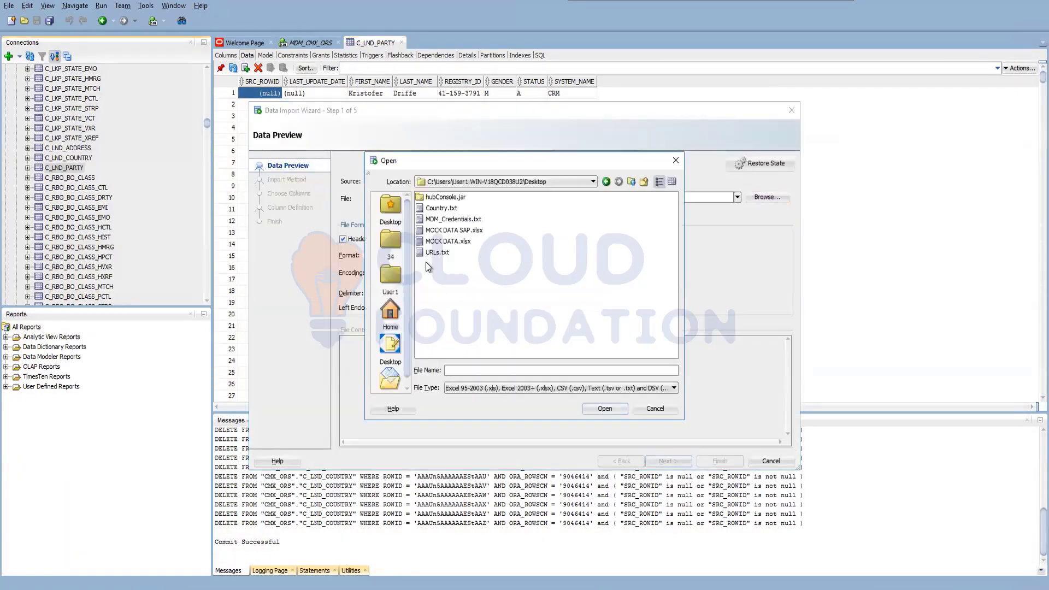
{"action": "left_click", "coordinate": [603, 409]}
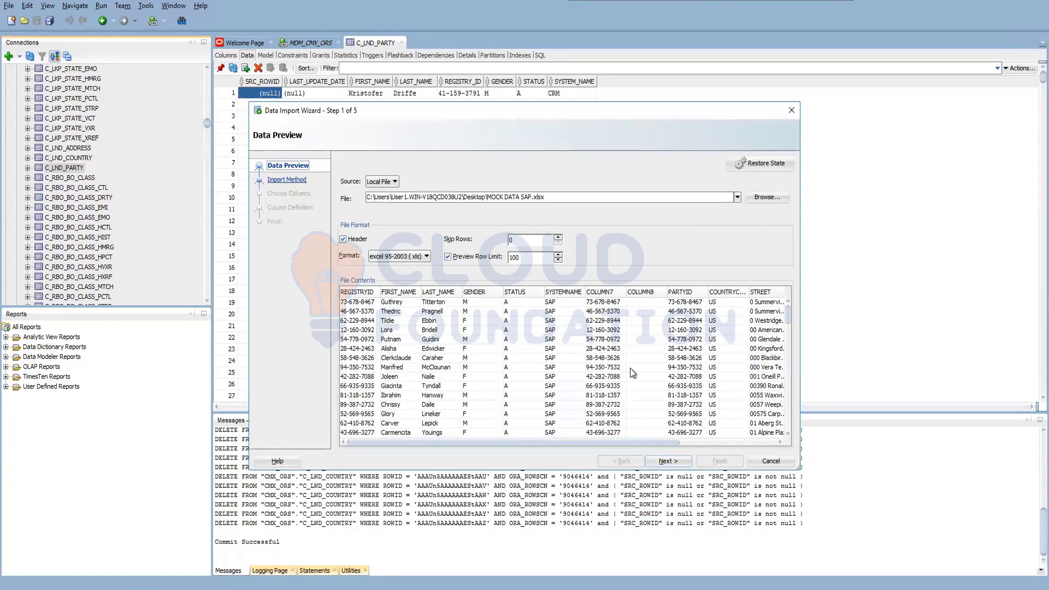
{"action": "left_click", "coordinate": [669, 461]}
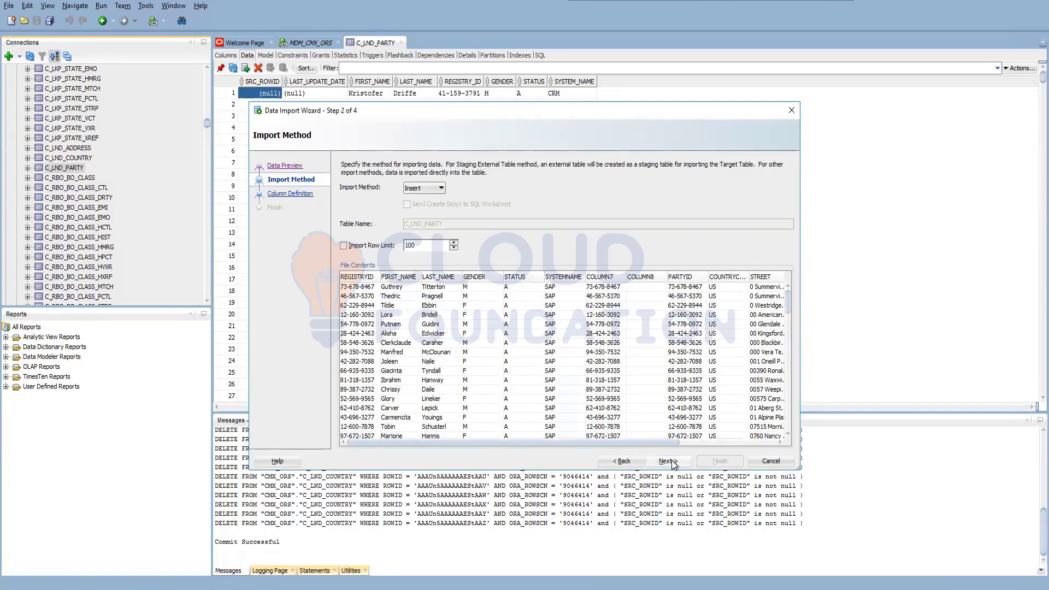
{"action": "left_click", "coordinate": [670, 461]}
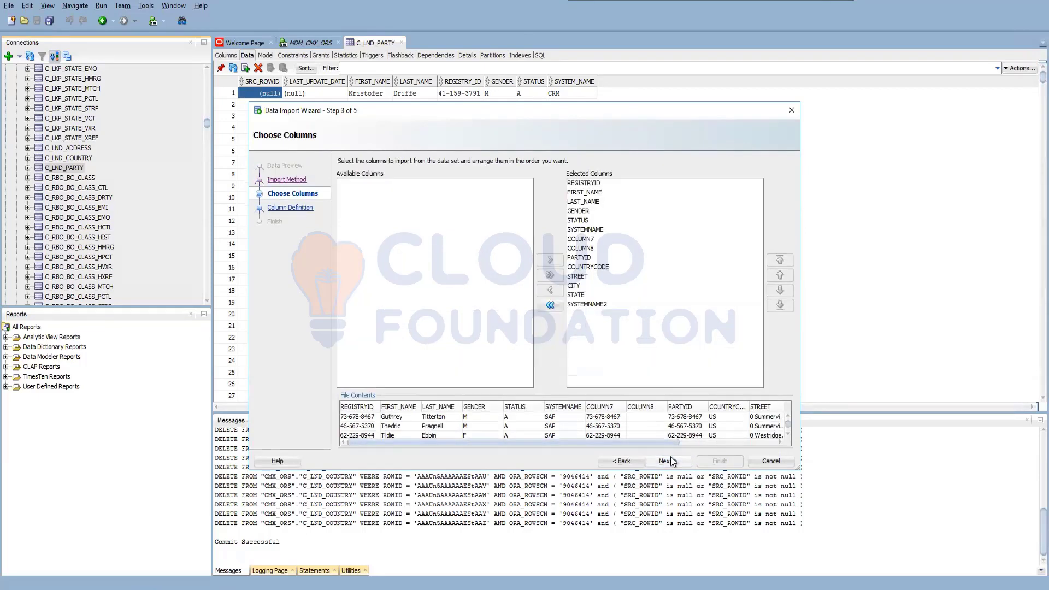
- Exclude COLUMN7, COLUMN8, PARTYID, COUNTRYCODE, STREET, CITY, STATE and SYSTEMNAME2 from the columns imported from MOCK DATA SAP.xlsx
{"action": "left_click", "coordinate": [579, 239]}
{"action": "left_click", "coordinate": [550, 291]}
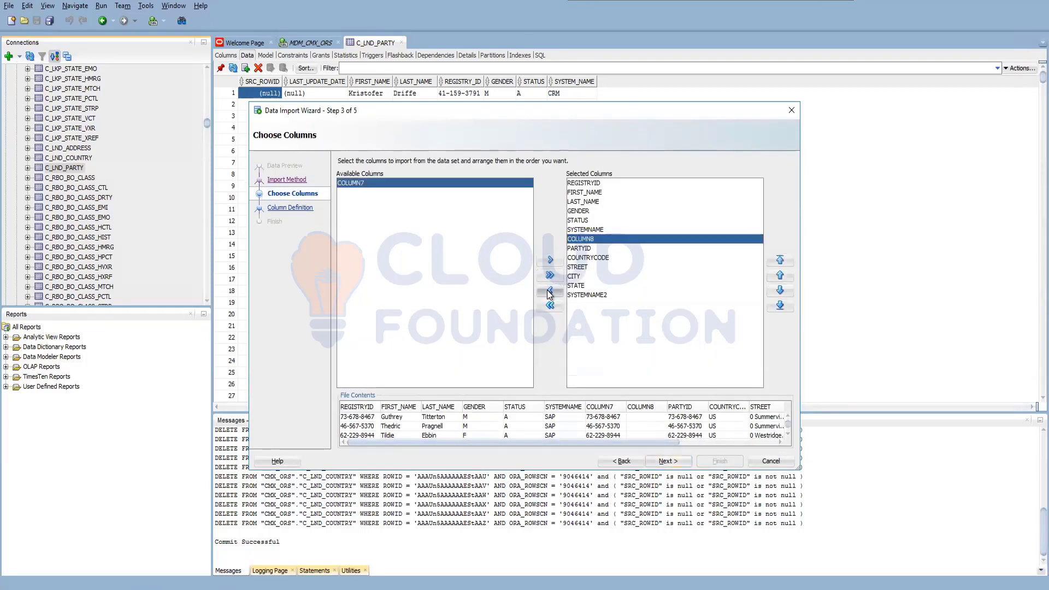
{"action": "left_click", "coordinate": [550, 292]}
{"action": "left_click", "coordinate": [550, 291]}
{"action": "left_click", "coordinate": [550, 291]}
{"action": "left_click", "coordinate": [550, 291]}
{"action": "left_click", "coordinate": [550, 291]}
{"action": "left_click", "coordinate": [551, 291]}
{"action": "left_click", "coordinate": [550, 291]}
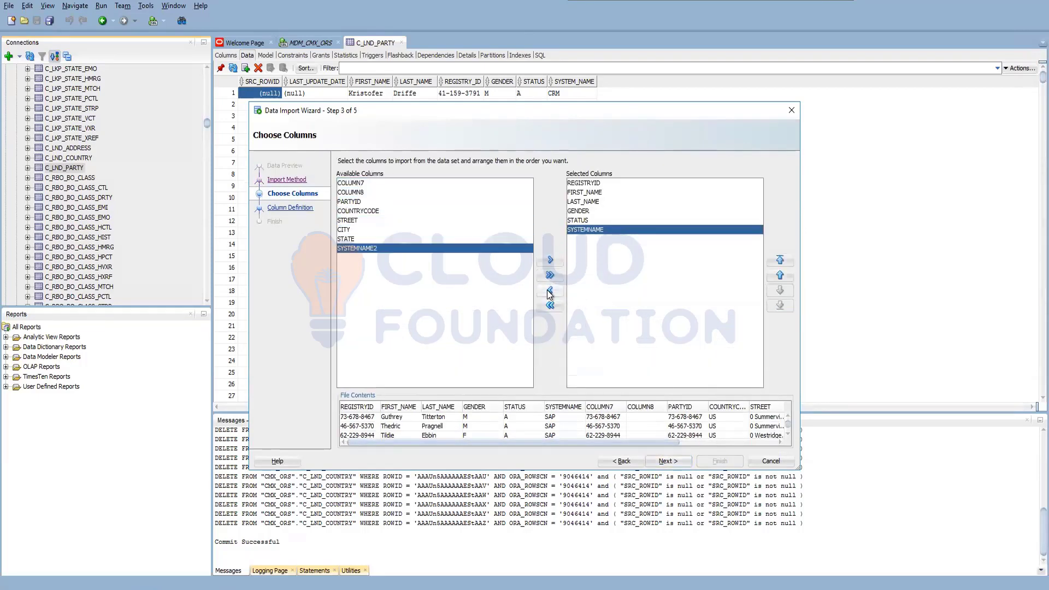
{"action": "left_click", "coordinate": [667, 461]}
- Match the SAP file's REGISTRYID column to REGISTRY_ID and its SYSTEMNAME column to SYSTEM_NAME in the target table
{"action": "left_click", "coordinate": [600, 211]}
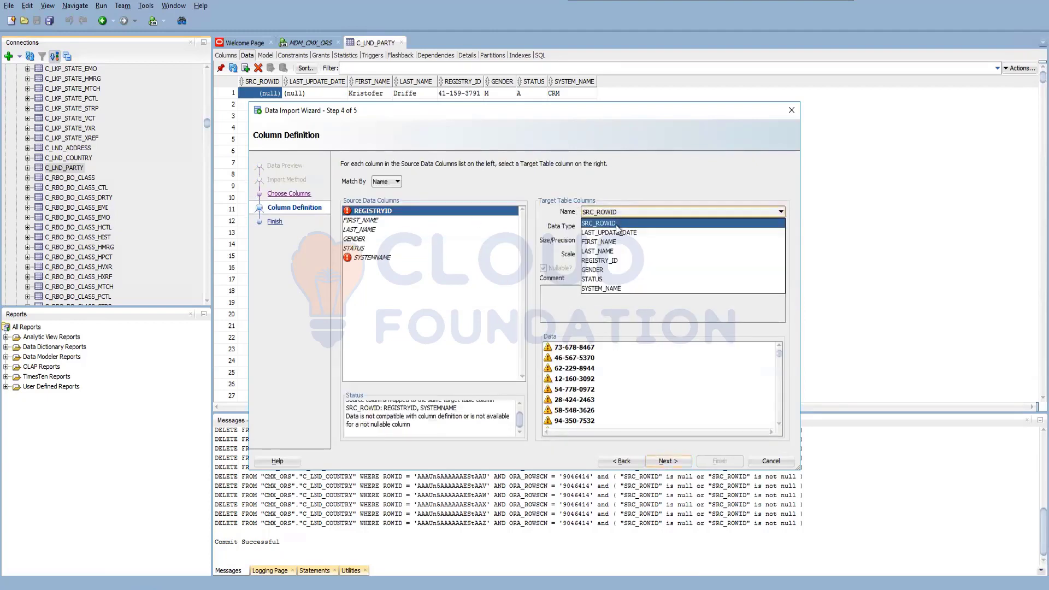
{"action": "left_click", "coordinate": [618, 260]}
{"action": "left_click", "coordinate": [372, 258]}
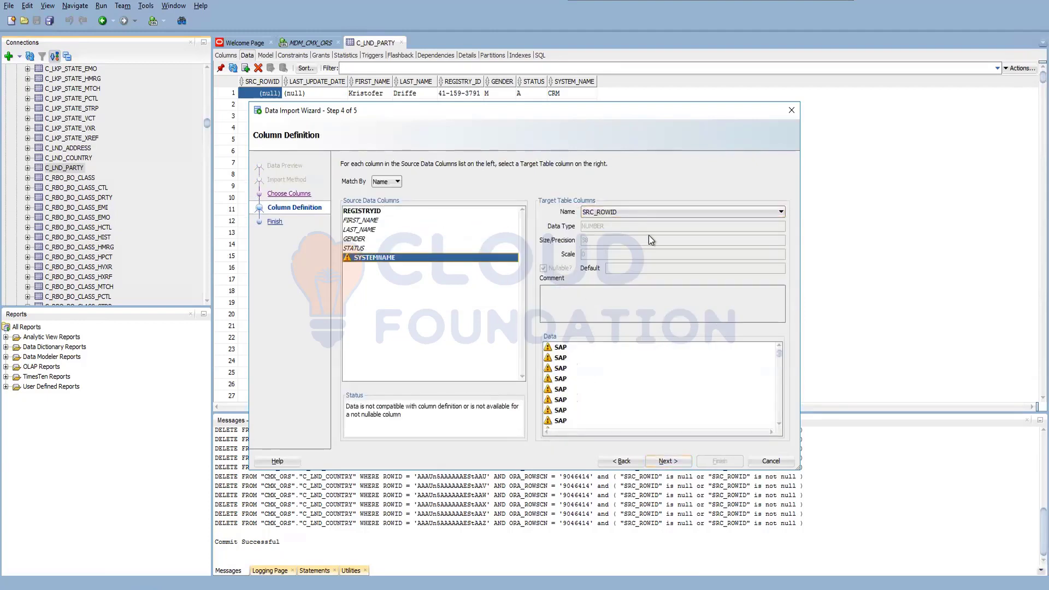
{"action": "left_click", "coordinate": [638, 215]}
{"action": "left_click", "coordinate": [629, 274]}
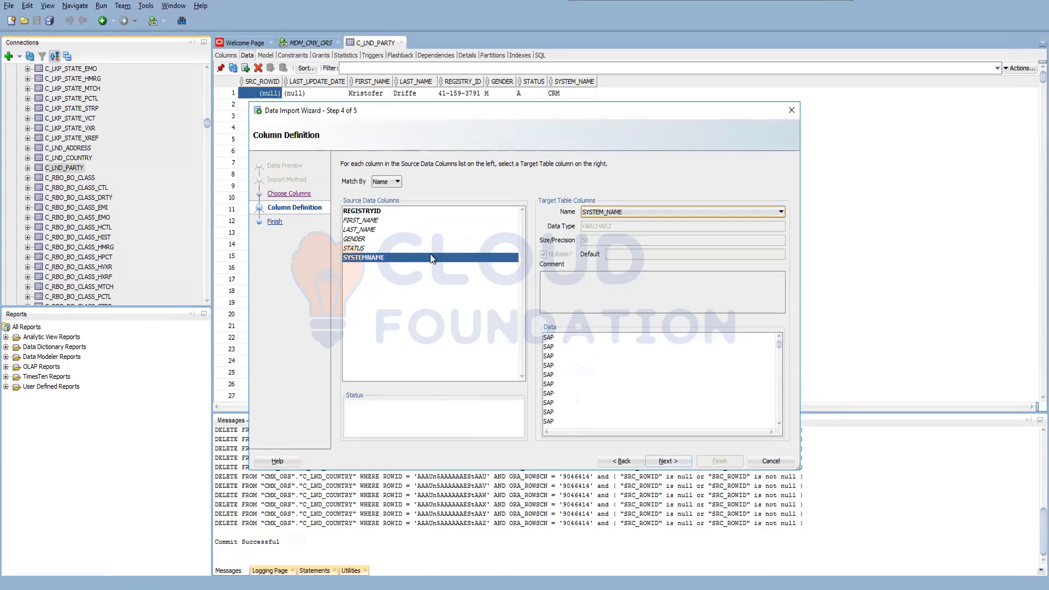
- Check the target matches of FIRST_NAME, LAST_NAME, GENDER and STATUS and run the MOCK DATA SAP.xlsx import into C_LND_PARTY
{"action": "left_click", "coordinate": [363, 221]}
{"action": "left_click", "coordinate": [365, 230]}
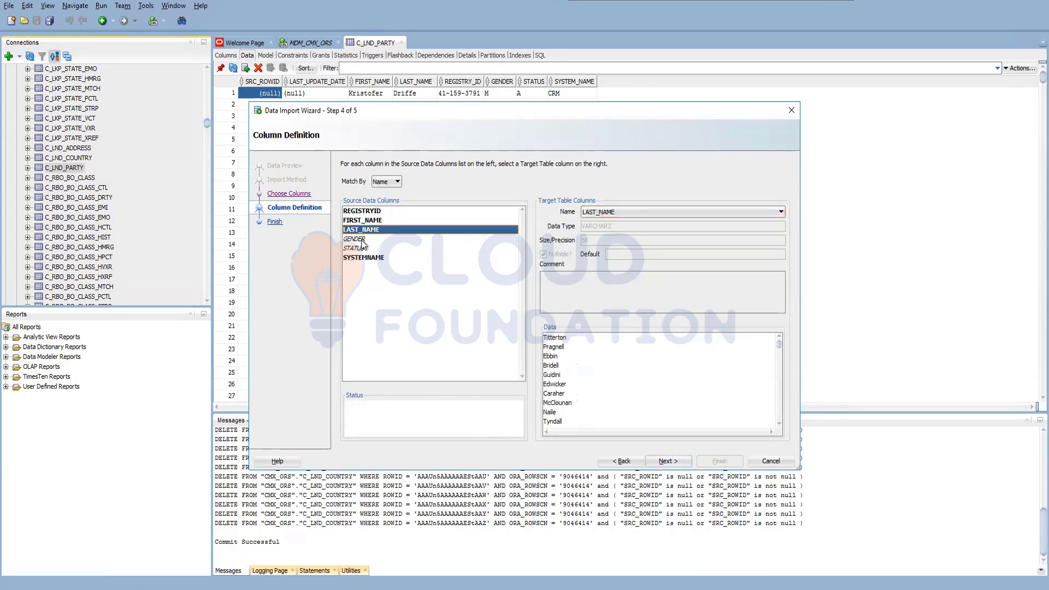
{"action": "left_click", "coordinate": [360, 239]}
{"action": "left_click", "coordinate": [360, 249]}
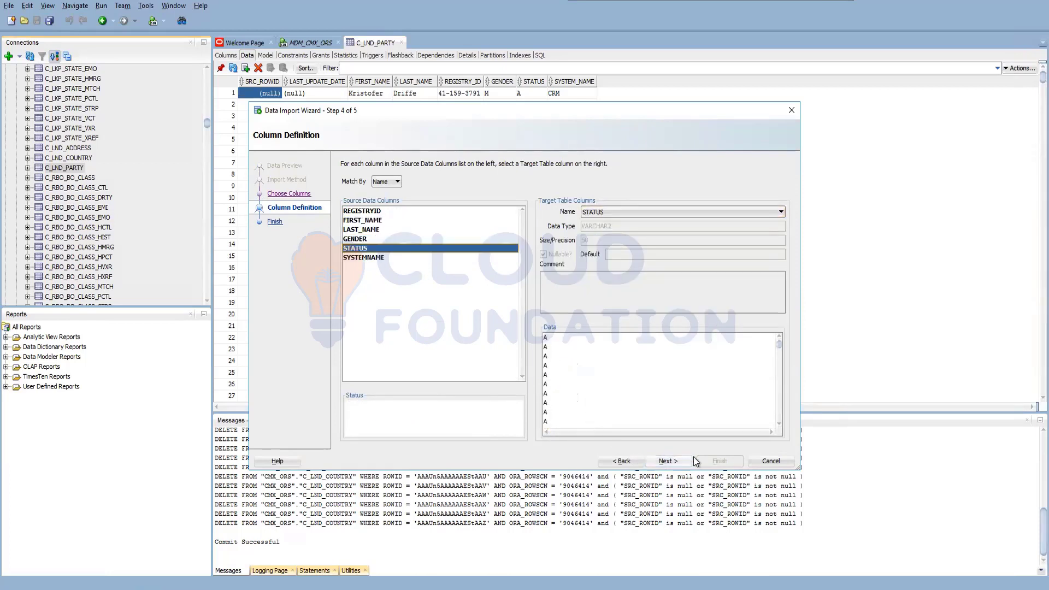
{"action": "left_click", "coordinate": [666, 461]}
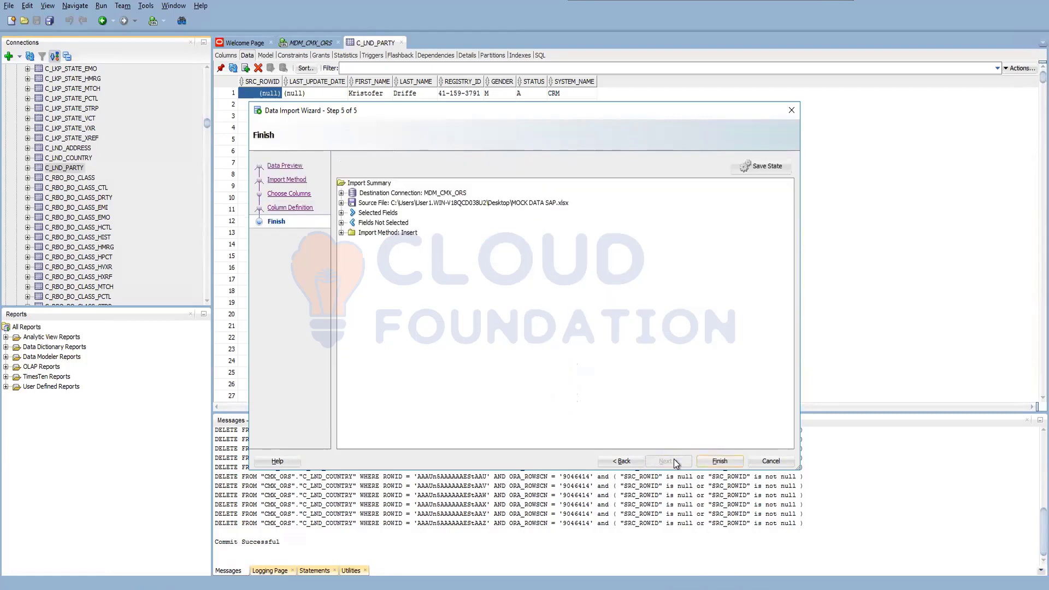
{"action": "left_click", "coordinate": [719, 461]}
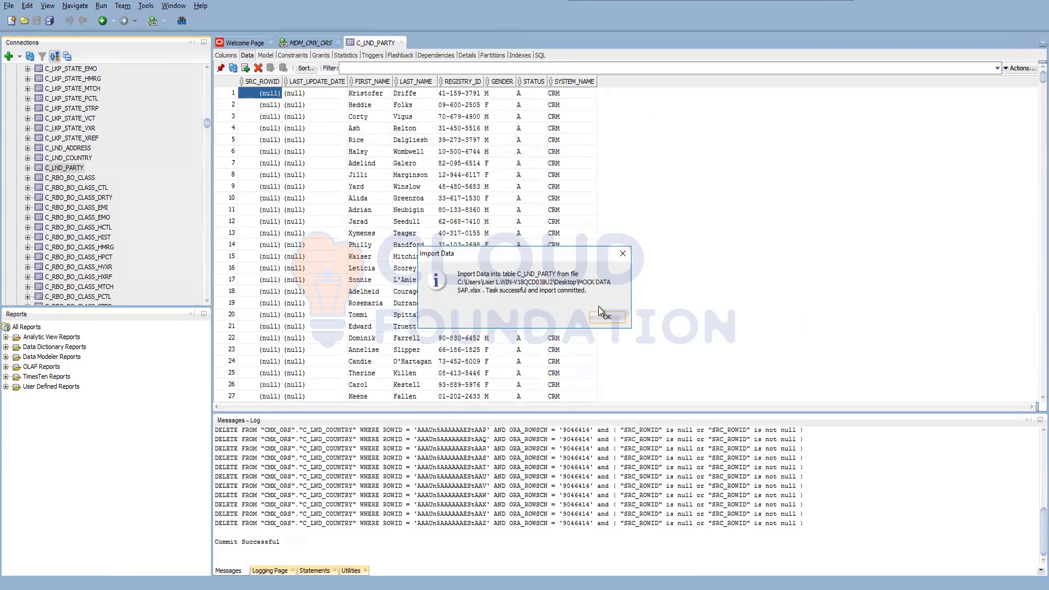
{"action": "left_click", "coordinate": [606, 318]}
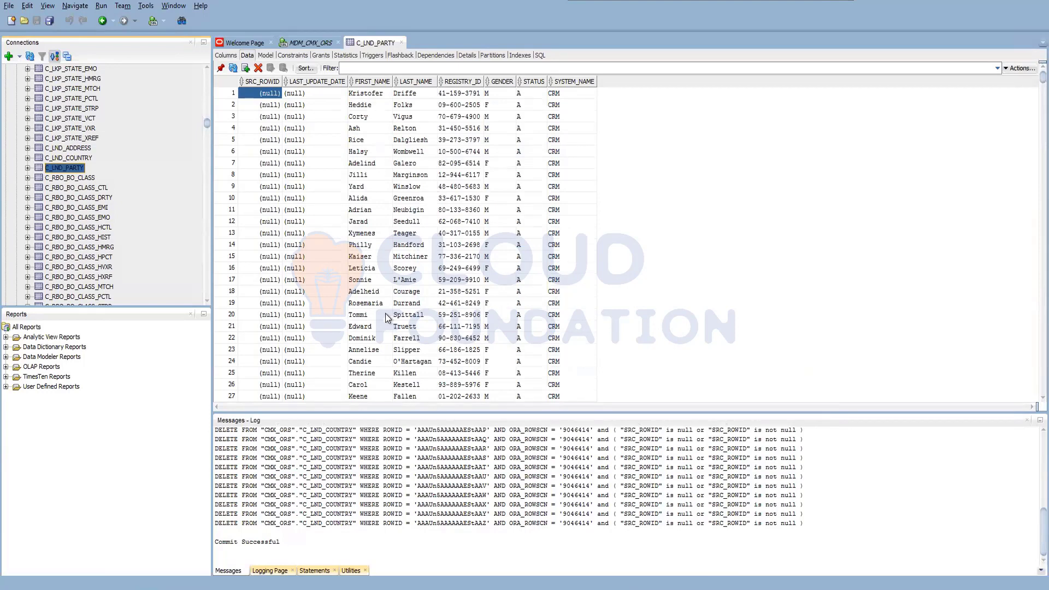
- Look through the imported rows of C_LND_PARTY and check which columns are filled
{"action": "scroll", "coordinate": [385, 319], "scroll_direction": "down", "scroll_amount": 7}
{"action": "scroll", "coordinate": [385, 318], "scroll_direction": "down", "scroll_amount": 9}
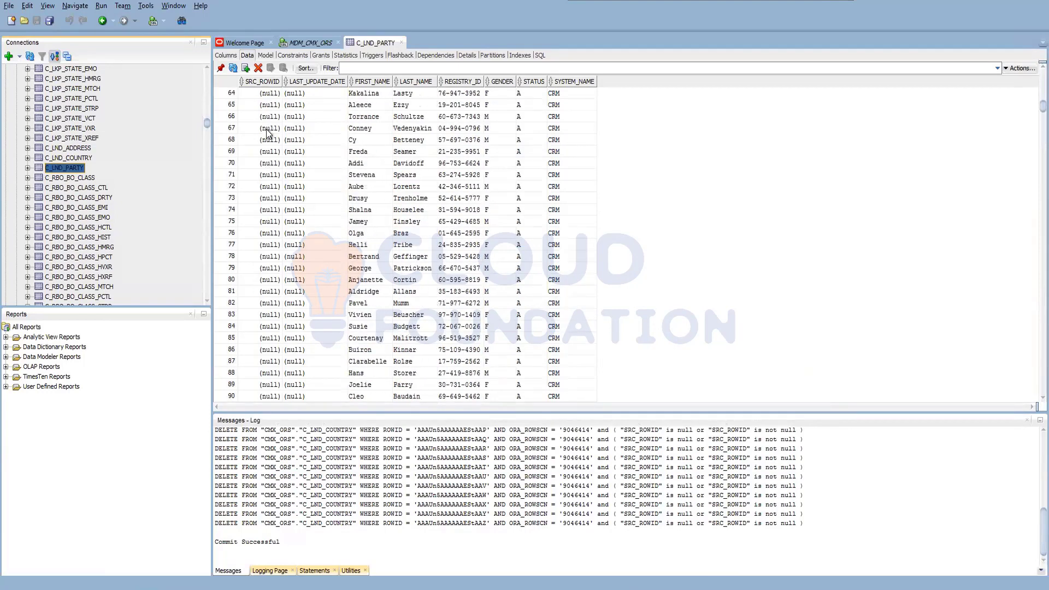
{"action": "scroll", "coordinate": [268, 139], "scroll_direction": "up", "scroll_amount": 16}
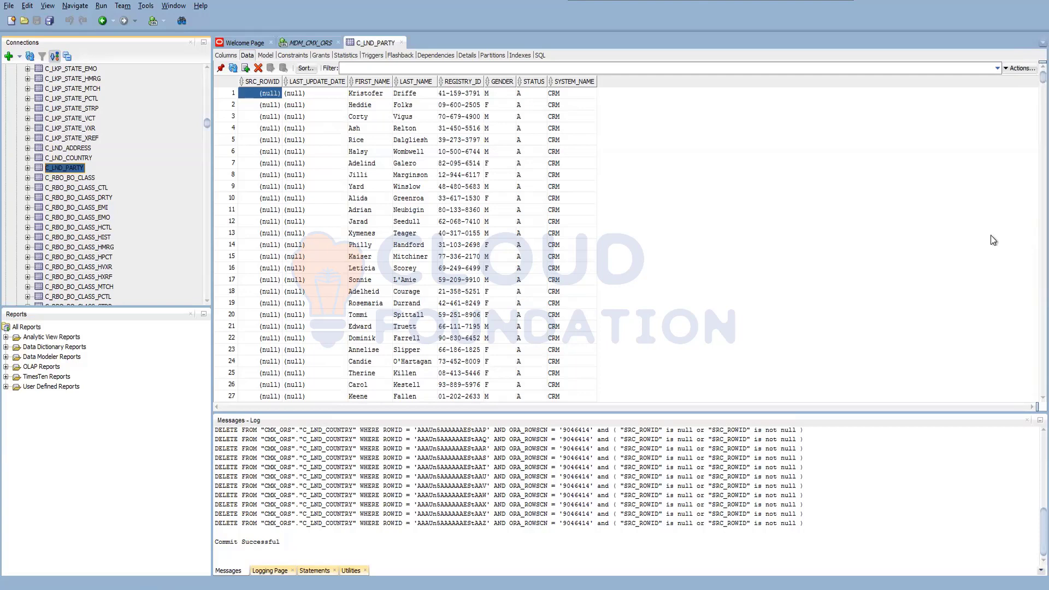
- Run an update statement in the MDM_CMX_ORS worksheet setting C_LND_PARTY's src_rowid to replace(registry_id,'-','')
{"action": "left_click", "coordinate": [315, 43]}
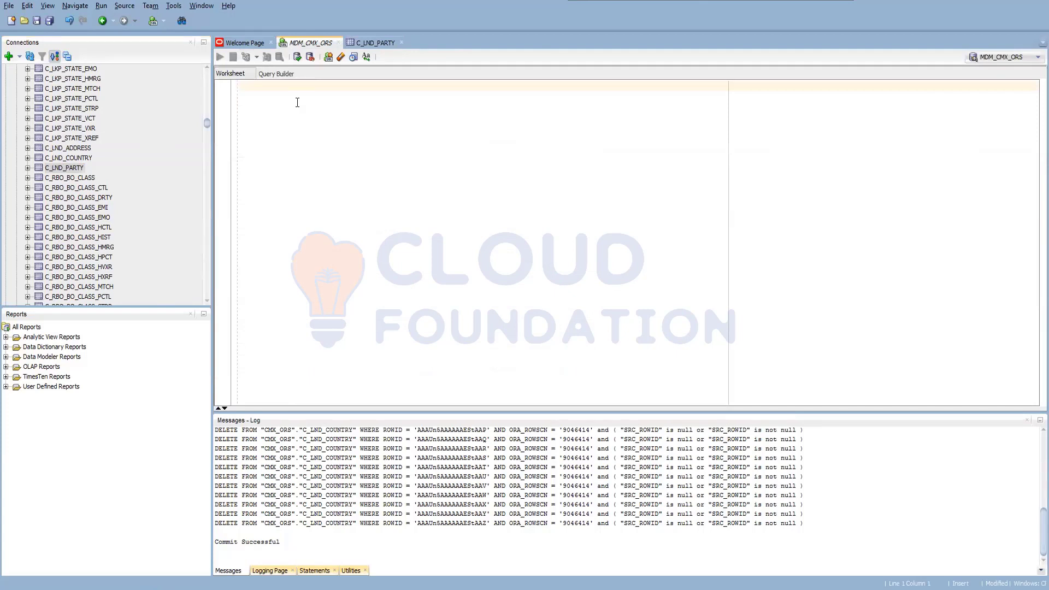
{"action": "type", "text": "update"}
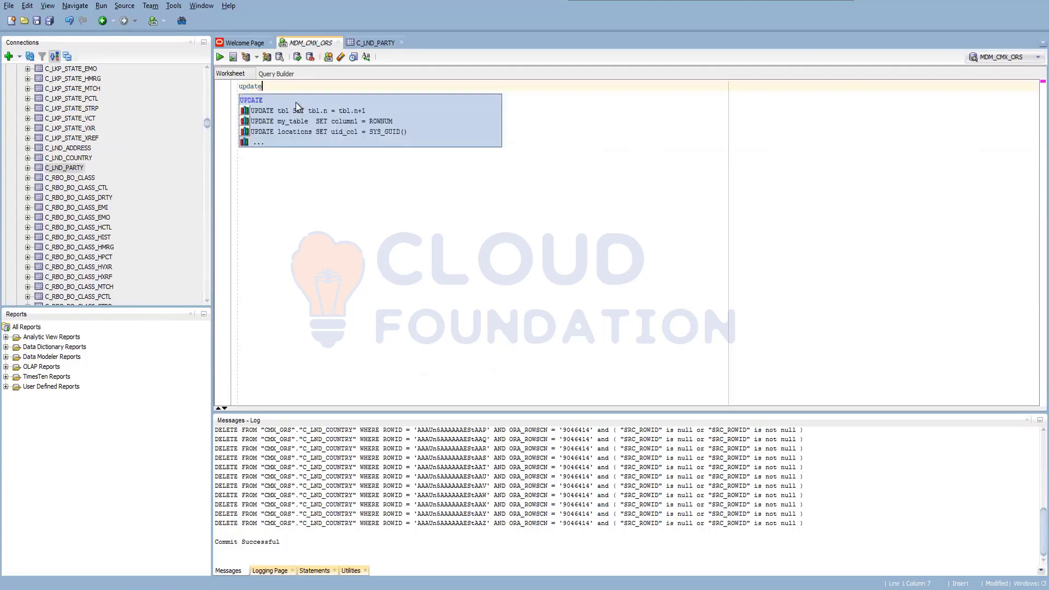
{"action": "type", "text": " C_"}
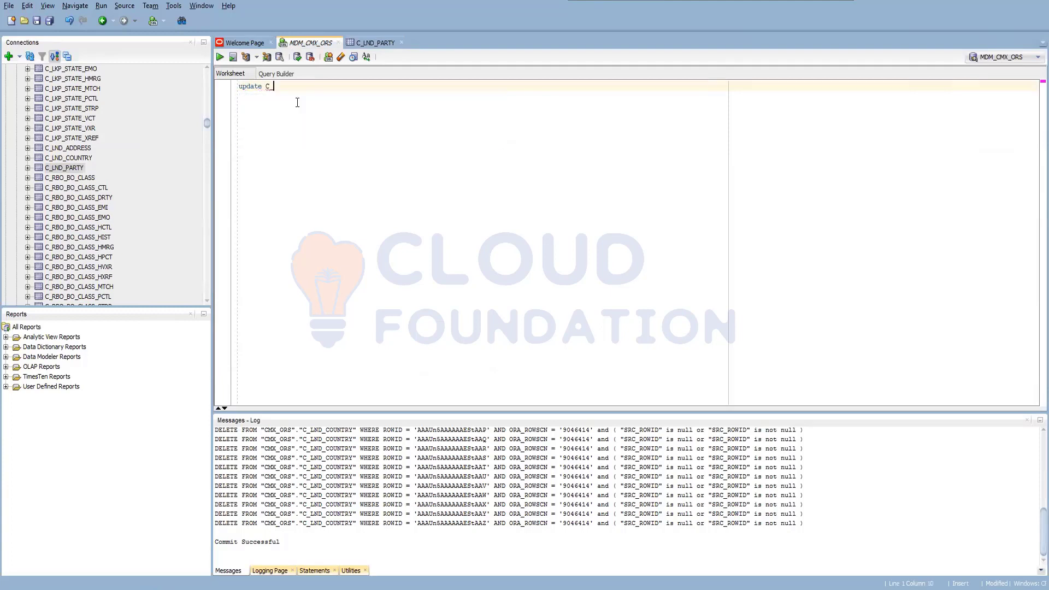
{"action": "type", "text": "LND_PARTY set src_rowid = "}
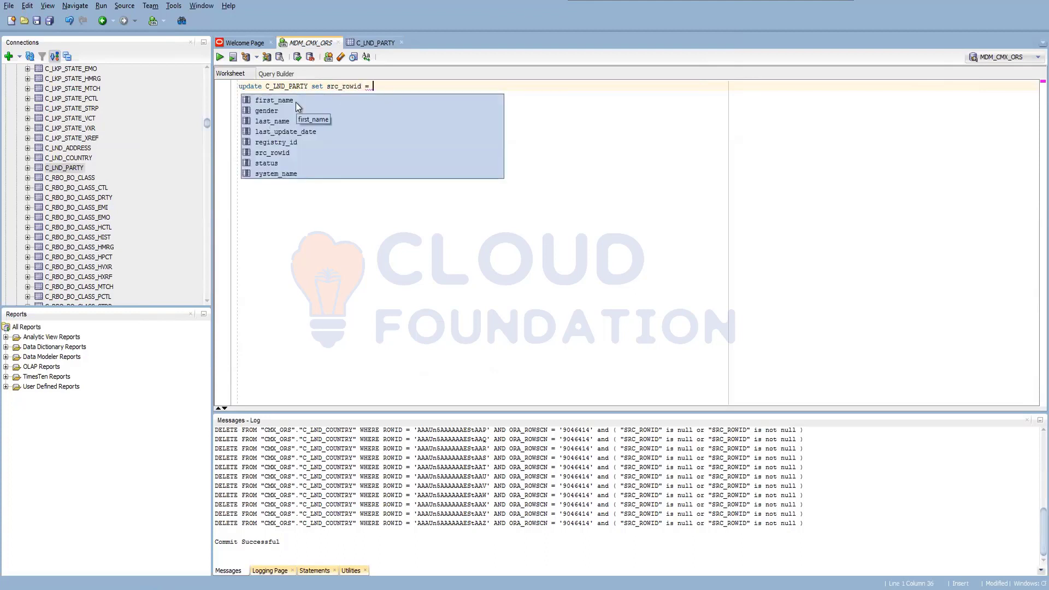
{"action": "type", "text": "replace"}
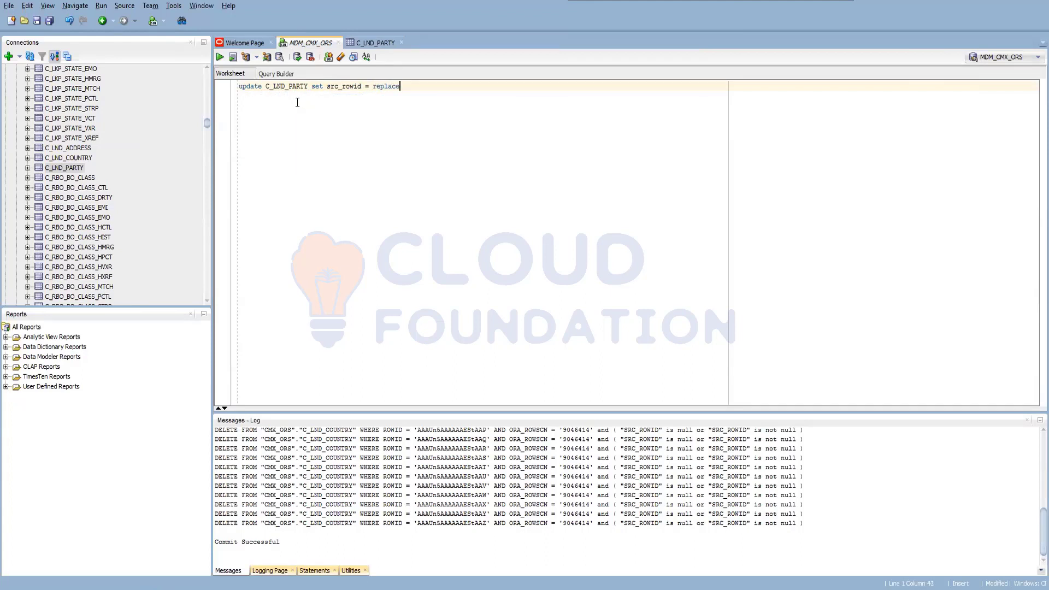
{"action": "type", "text": "(registry"}
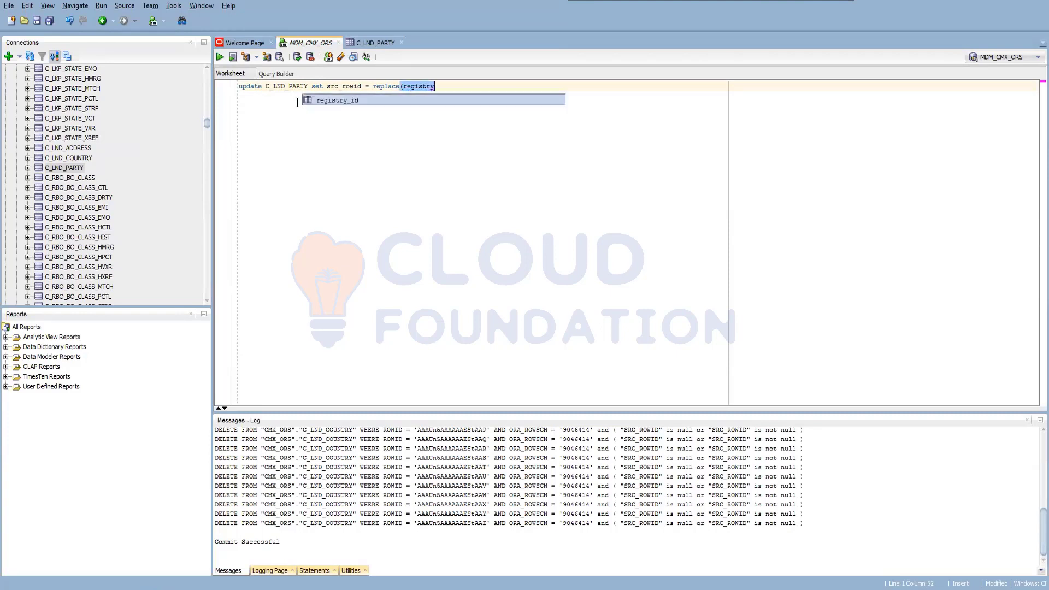
{"action": "left_click", "coordinate": [297, 103]}
{"action": "key", "text": "BackSpace"}
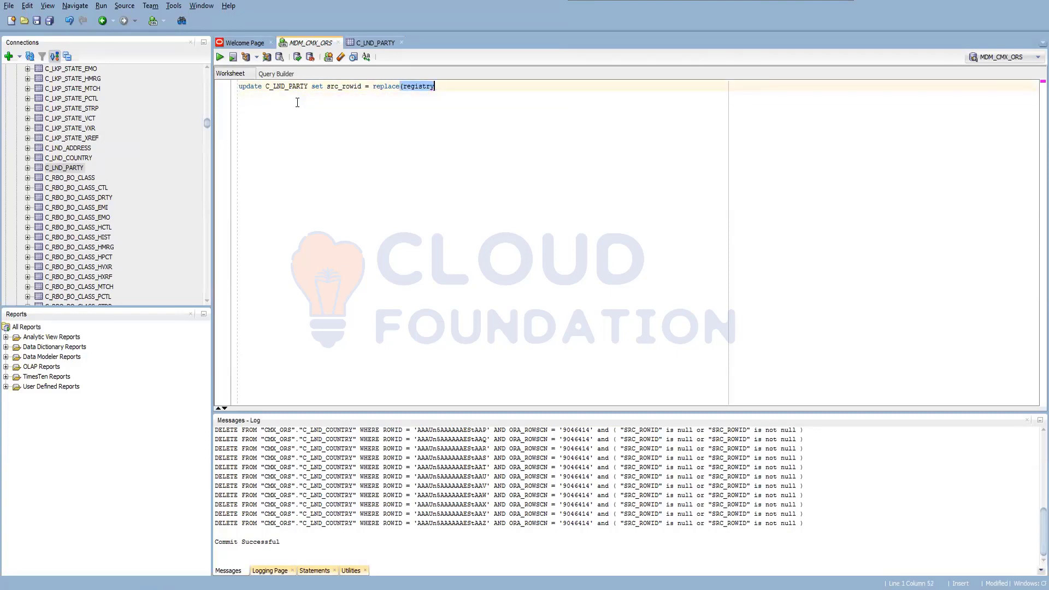
{"action": "type", "text": "_id,'-','');"}
{"action": "key", "text": "F5"}
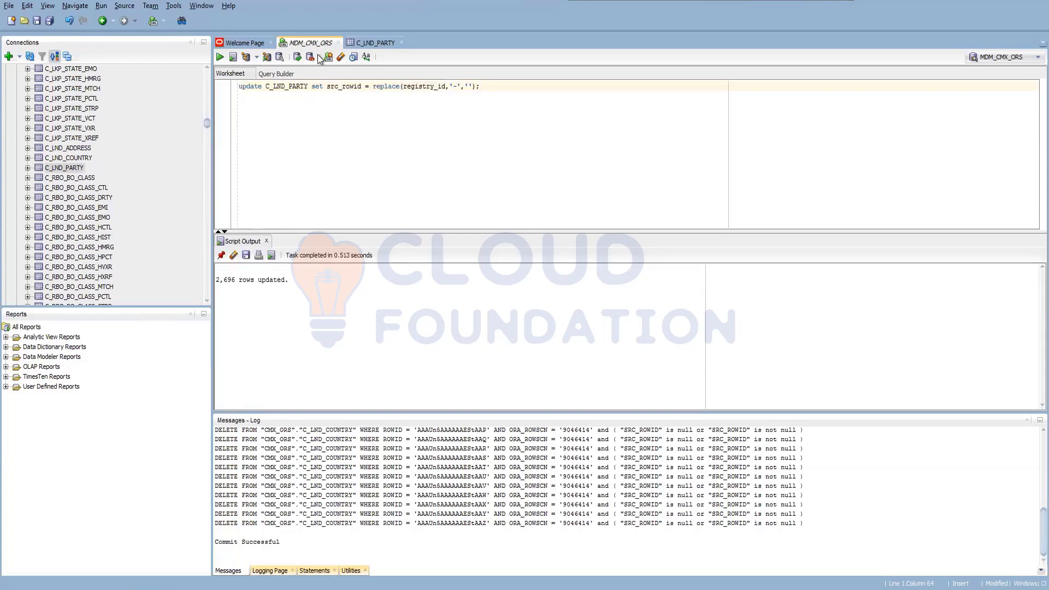
- Refresh the C_LND_PARTY data, check the SRC_ROWID column and return to the SQL worksheet
{"action": "left_click", "coordinate": [371, 44]}
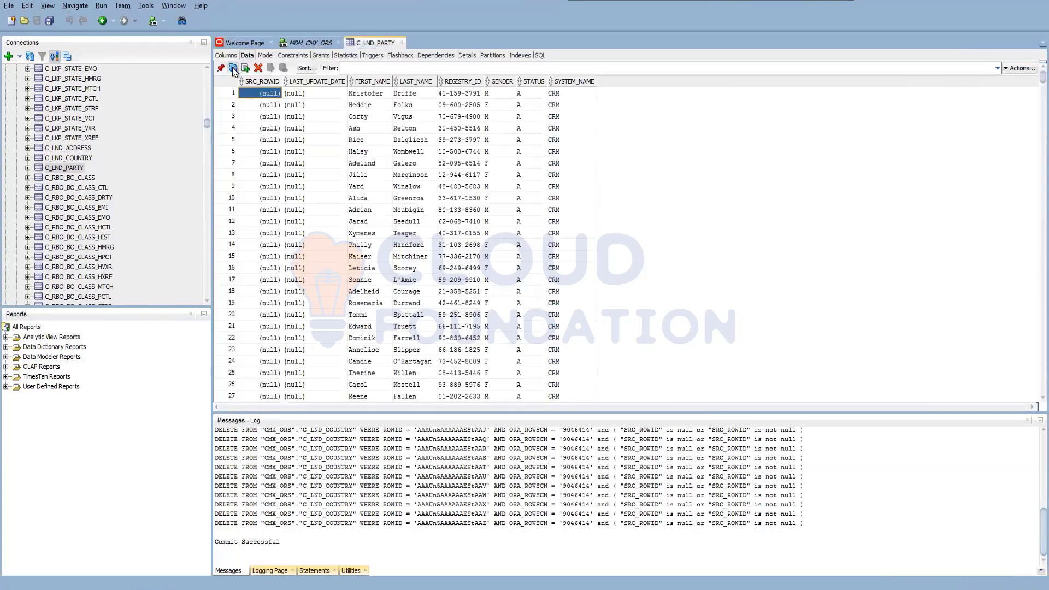
{"action": "left_click", "coordinate": [232, 67]}
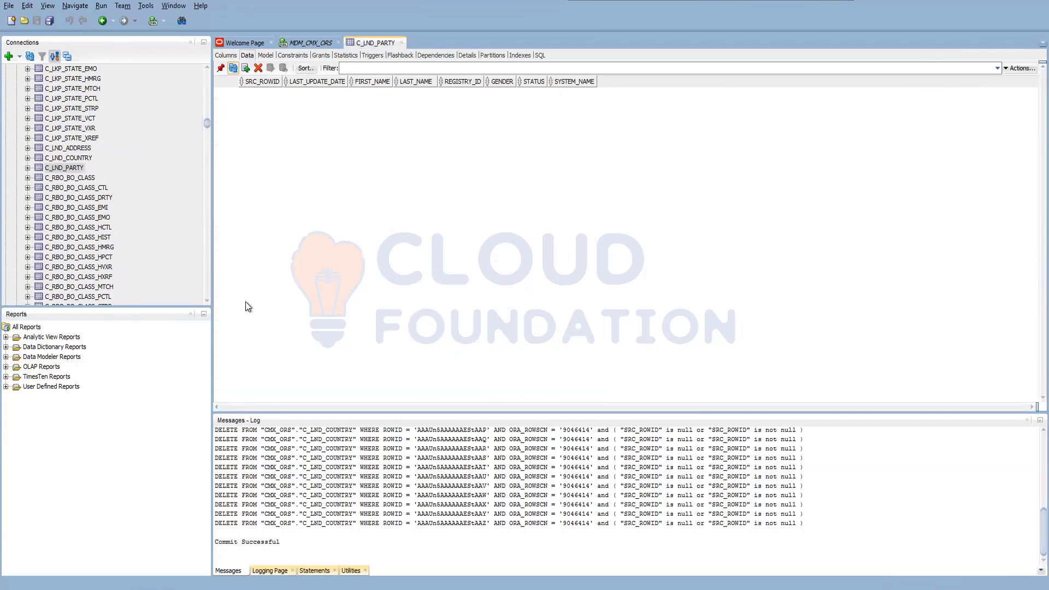
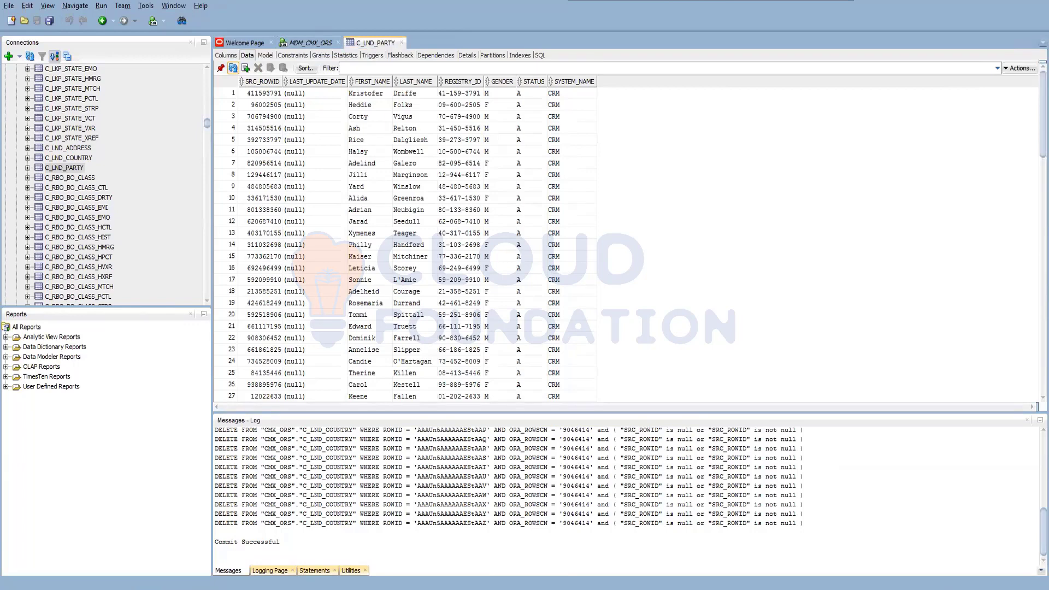
{"action": "left_click", "coordinate": [310, 43]}
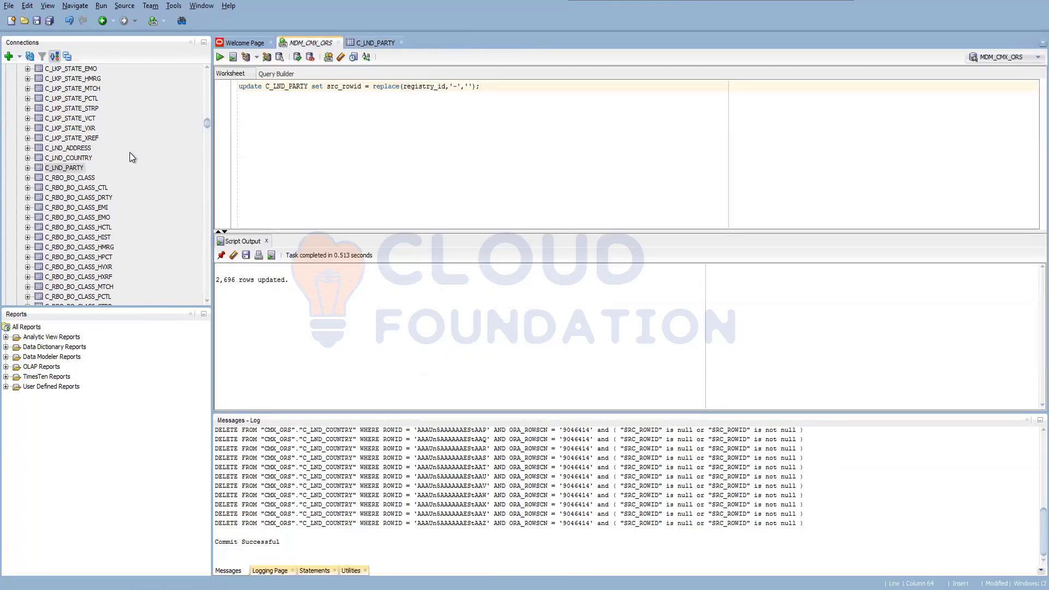
- Start a data import into C_LND_ADDRESS using MOCK DATA.xlsx from the Desktop, keeping the Insert import method
{"action": "left_click", "coordinate": [82, 148]}
{"action": "right_click", "coordinate": [85, 147]}
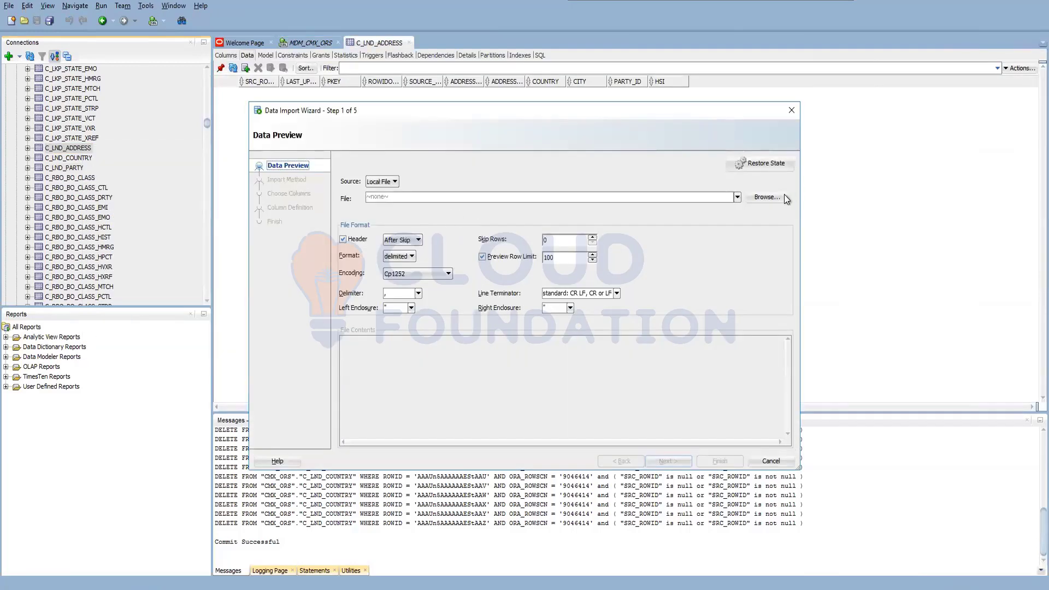
{"action": "left_click", "coordinate": [781, 197]}
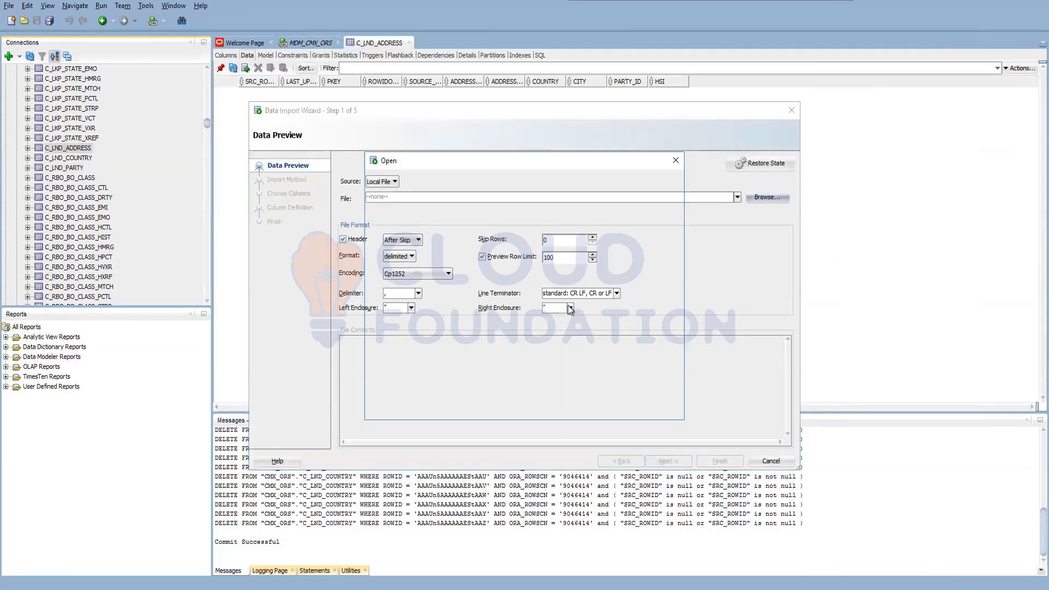
{"action": "left_click", "coordinate": [457, 241]}
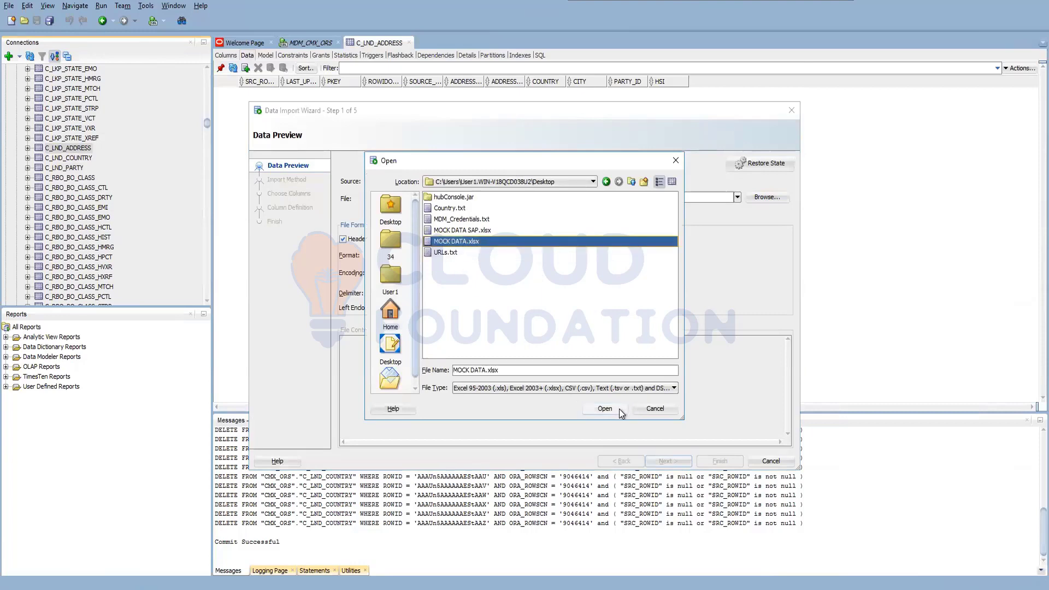
{"action": "left_click", "coordinate": [605, 409]}
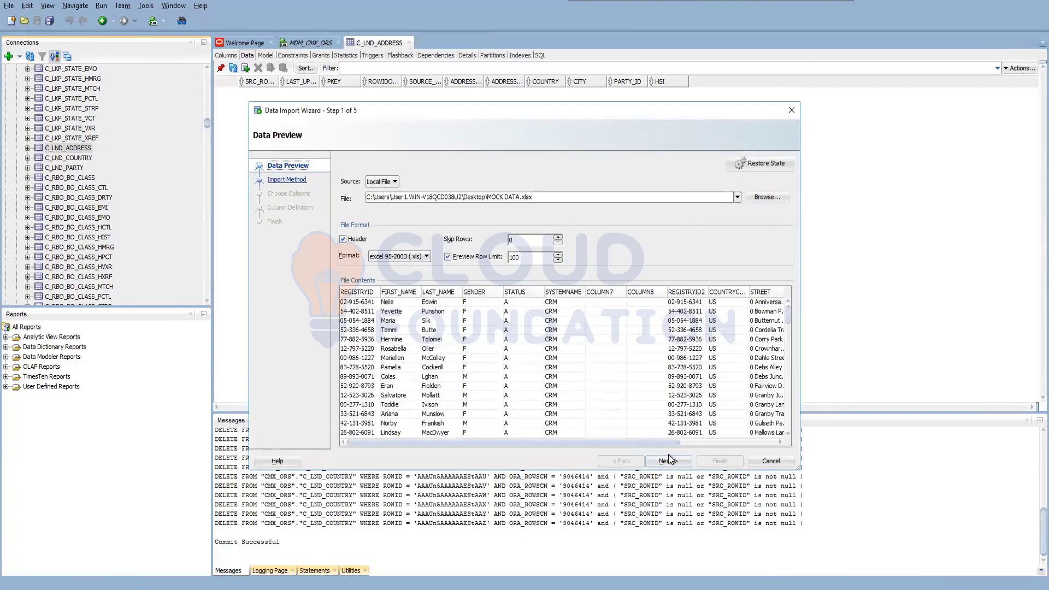
{"action": "key", "text": "alt+n"}
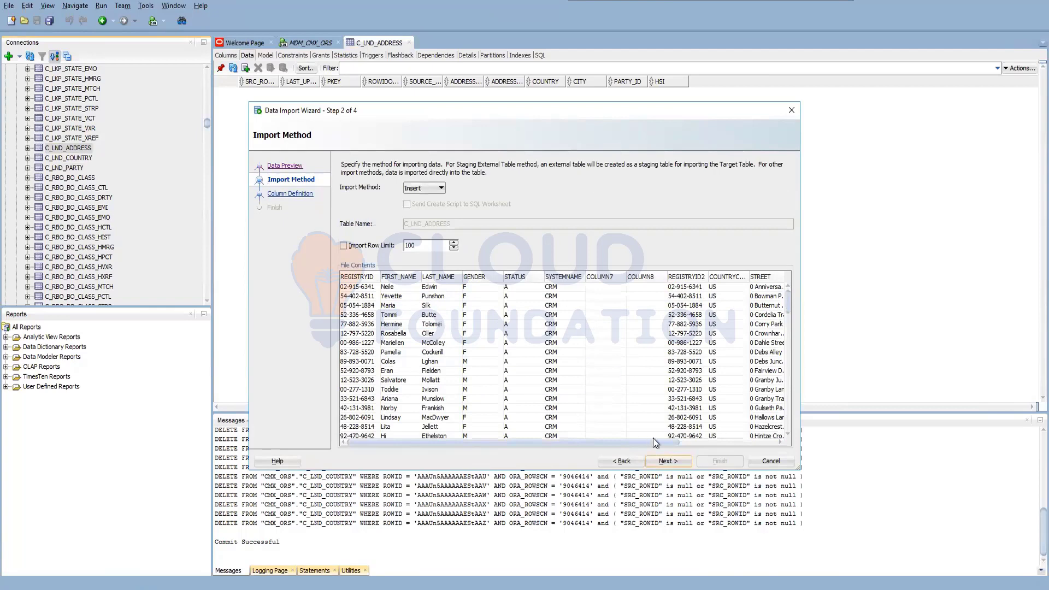
{"action": "left_click", "coordinate": [668, 462]}
- Exclude REGISTRYID, FIRST_NAME, LAST_NAME, GENDER, STATUS, SYSTEMNAME, COLUMN7 and COLUMN8 from the columns imported into C_LND_ADDRESS
{"action": "left_click", "coordinate": [596, 183]}
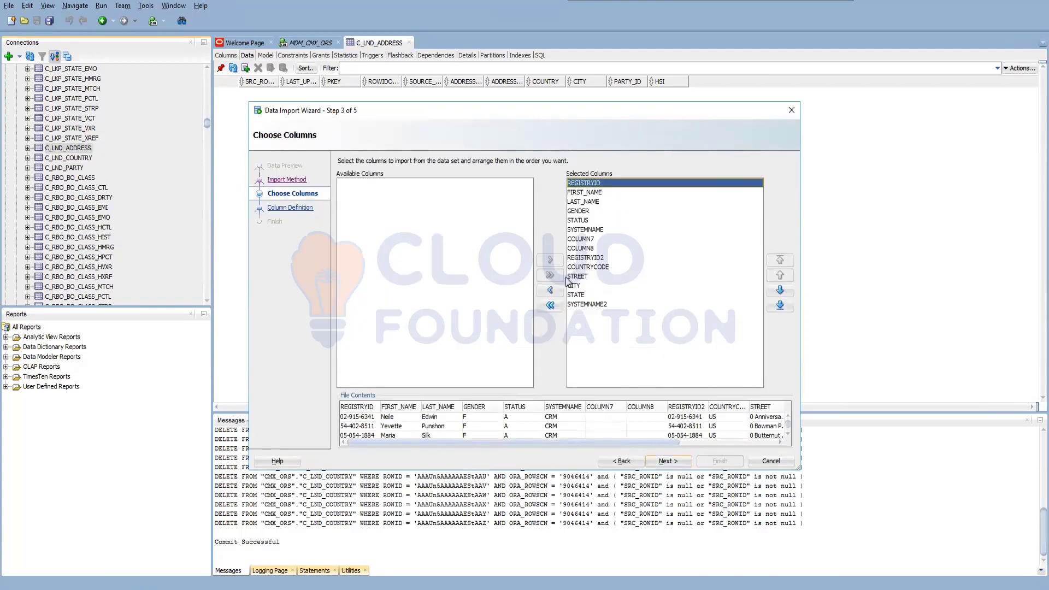
{"action": "left_click", "coordinate": [550, 292]}
{"action": "left_click", "coordinate": [550, 291]}
{"action": "left_click", "coordinate": [550, 291]}
{"action": "left_click", "coordinate": [551, 292]}
{"action": "left_click", "coordinate": [550, 292]}
{"action": "left_click", "coordinate": [551, 292]}
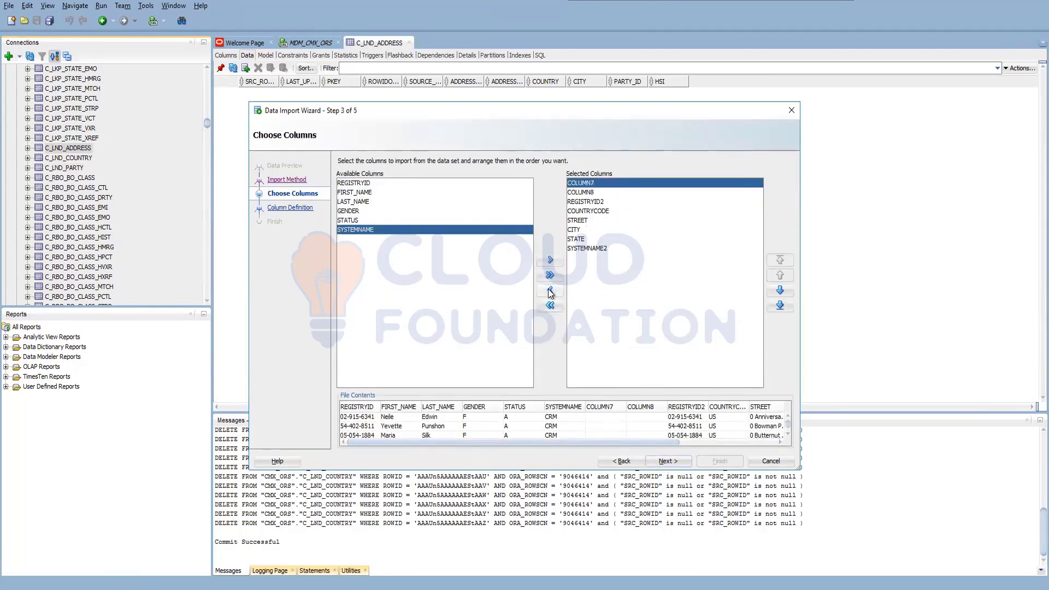
{"action": "left_click", "coordinate": [550, 291]}
{"action": "left_click", "coordinate": [550, 291]}
{"action": "left_click", "coordinate": [668, 461]}
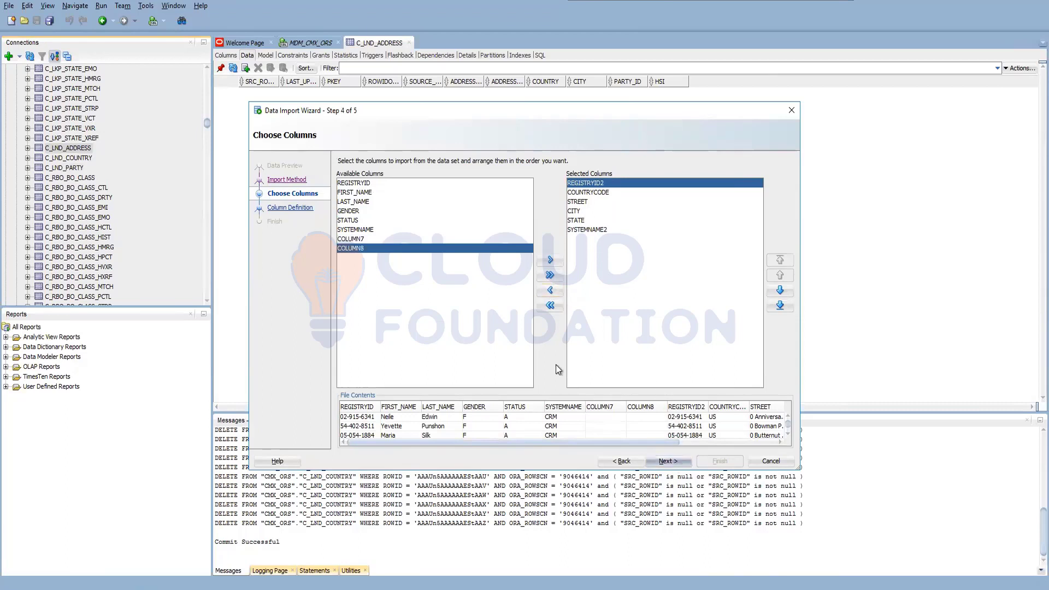
- Match the file's REGISTRYID2 column to PARTY_ID and its COUNTRYCODE column to COUNTRY in the target table
{"action": "left_click", "coordinate": [656, 212]}
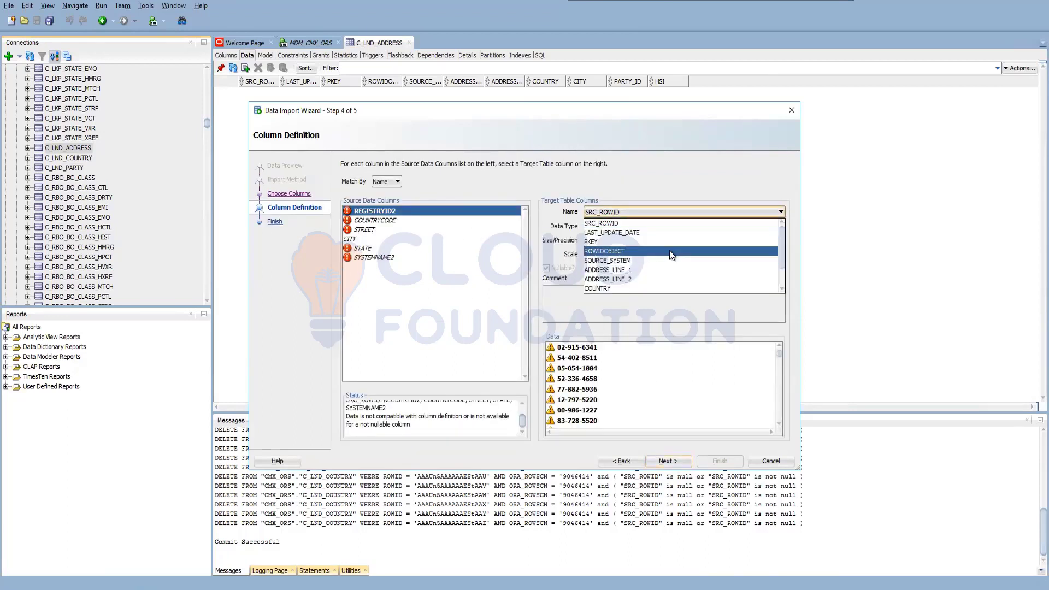
{"action": "scroll", "coordinate": [663, 252], "scroll_direction": "down", "scroll_amount": 1}
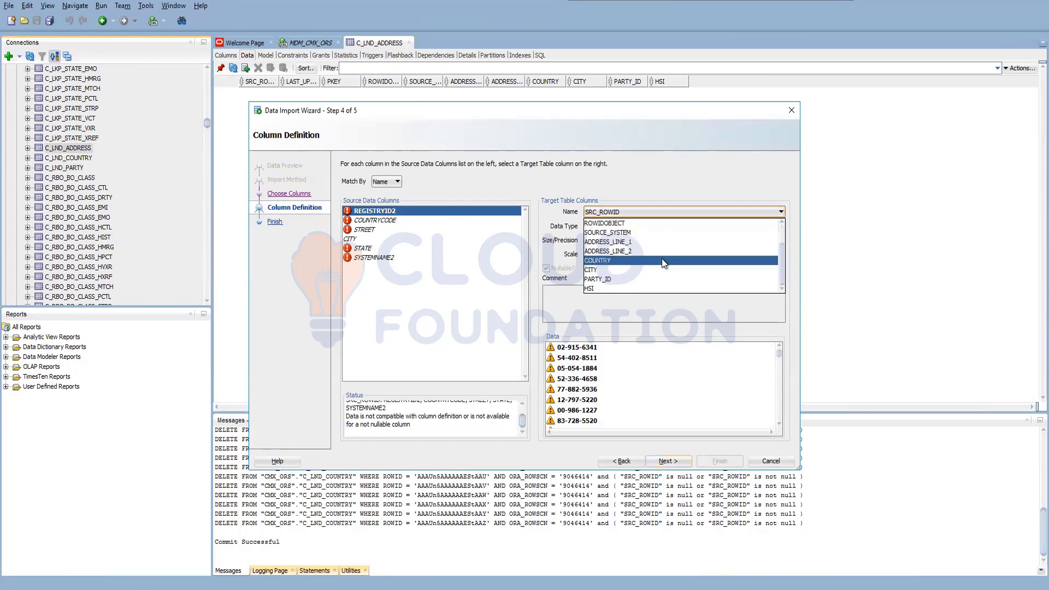
{"action": "left_click", "coordinate": [629, 277]}
{"action": "left_click", "coordinate": [394, 221]}
{"action": "left_click", "coordinate": [653, 215]}
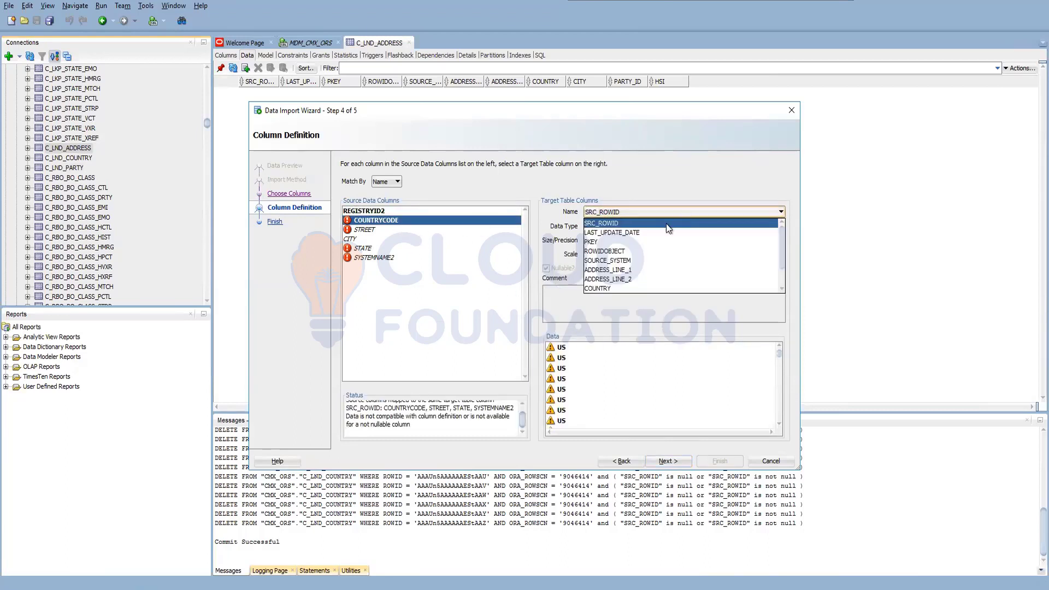
{"action": "left_click", "coordinate": [621, 285]}
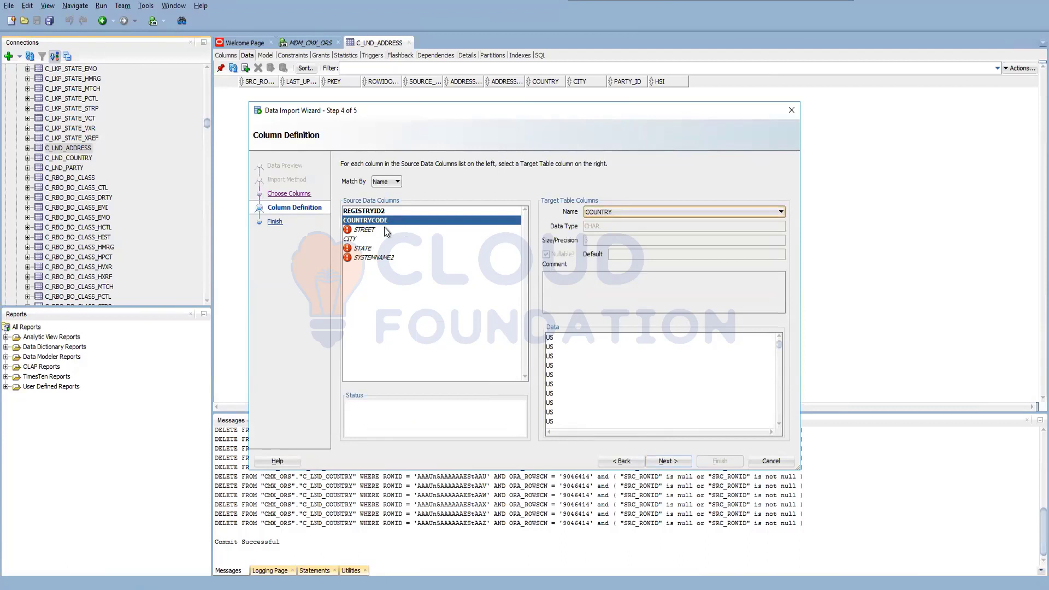
- Match STREET to ADDRESS_LINE_1 and look for target columns that fit CITY, STATE and SYSTEMNAME2
{"action": "left_click", "coordinate": [384, 229]}
{"action": "left_click", "coordinate": [636, 212]}
{"action": "left_click", "coordinate": [628, 279]}
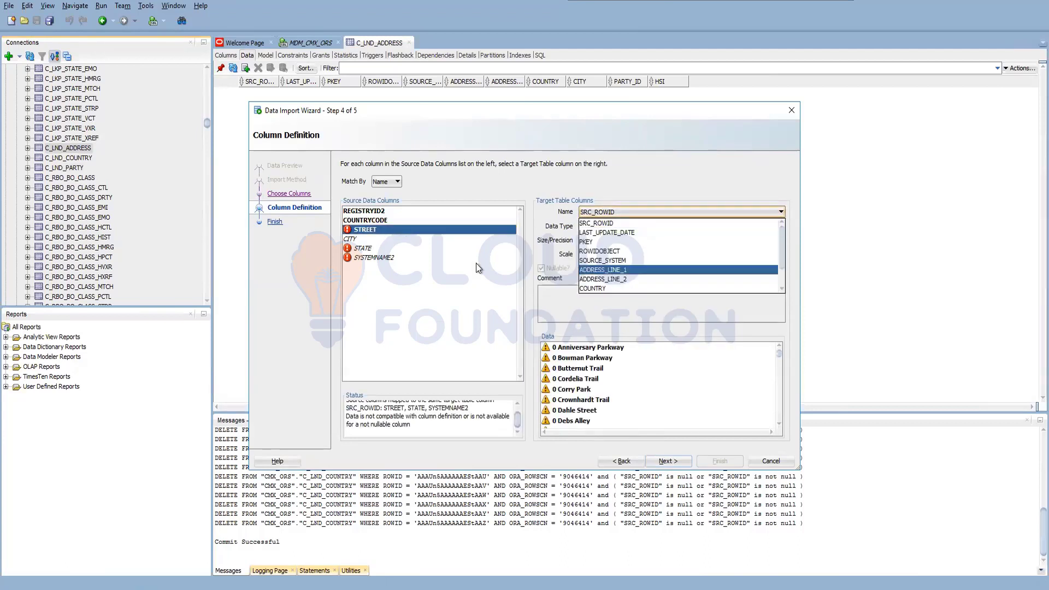
{"action": "left_click", "coordinate": [404, 240]}
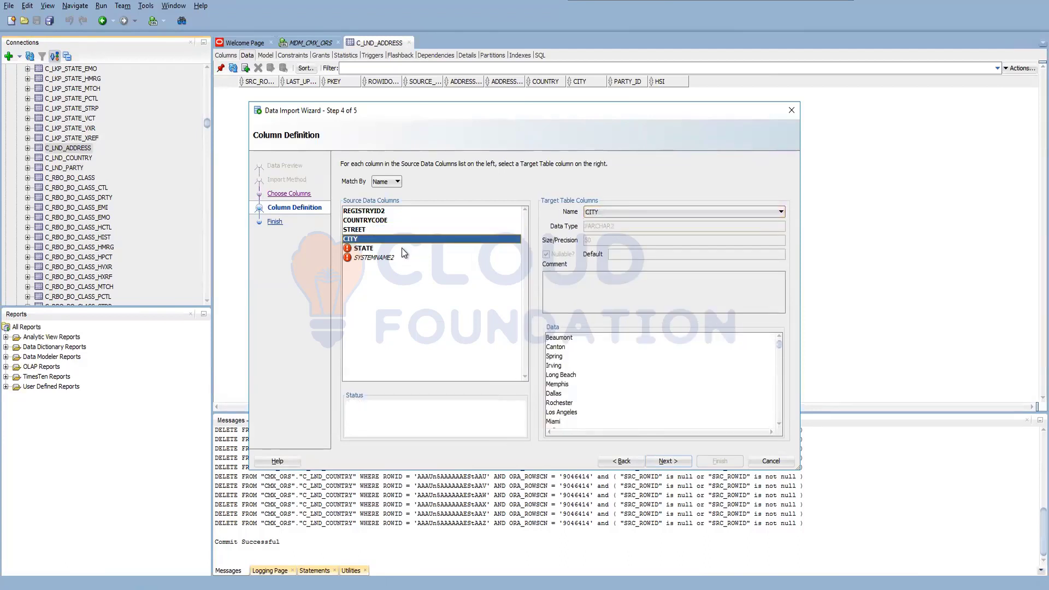
{"action": "left_click", "coordinate": [402, 248]}
{"action": "left_click", "coordinate": [621, 213]}
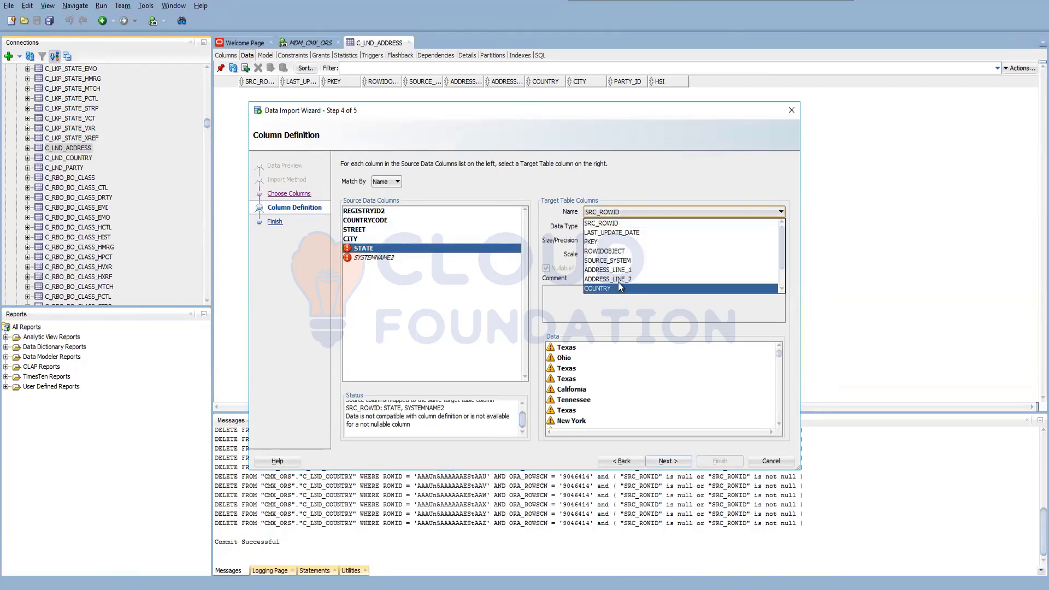
{"action": "scroll", "coordinate": [621, 287], "scroll_direction": "down", "scroll_amount": 3}
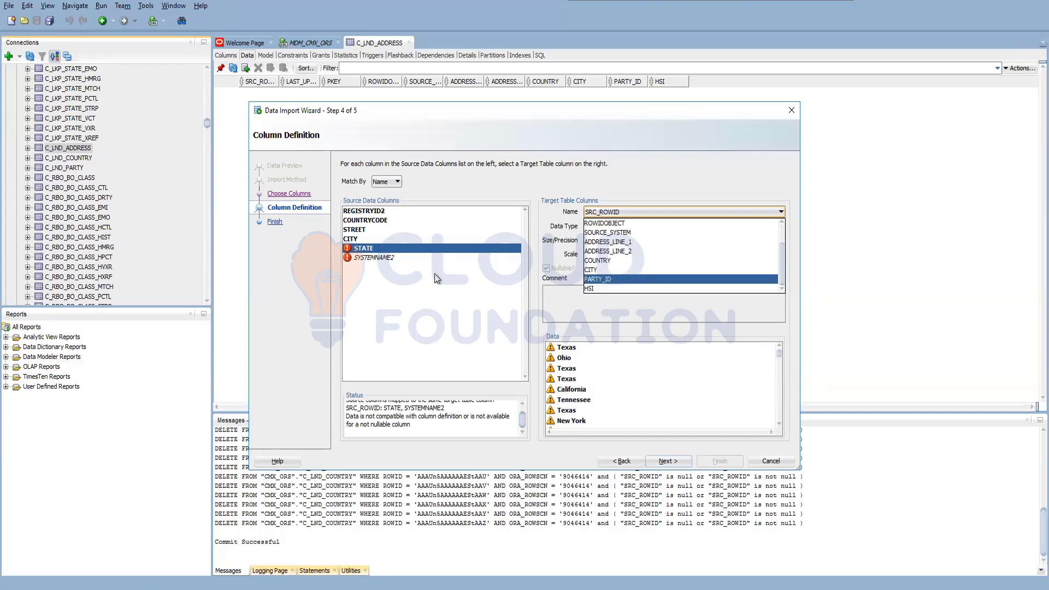
{"action": "left_click", "coordinate": [411, 259]}
- Go back to the column selection, exclude STATE from the import and return to the column definitions
{"action": "left_click", "coordinate": [606, 458]}
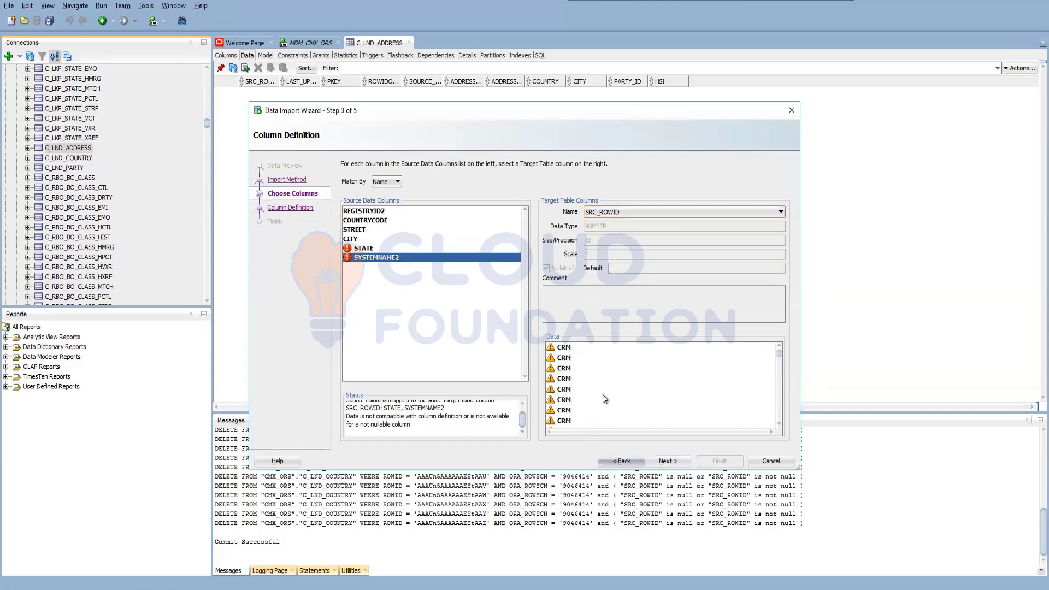
{"action": "left_click", "coordinate": [578, 224]}
{"action": "left_click", "coordinate": [546, 291]}
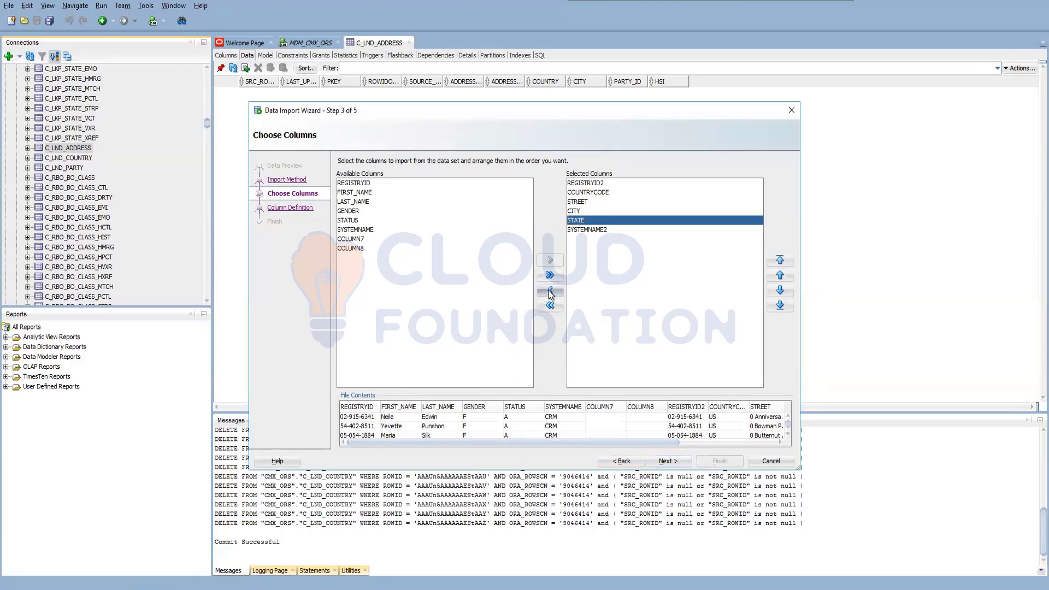
{"action": "left_click", "coordinate": [668, 461]}
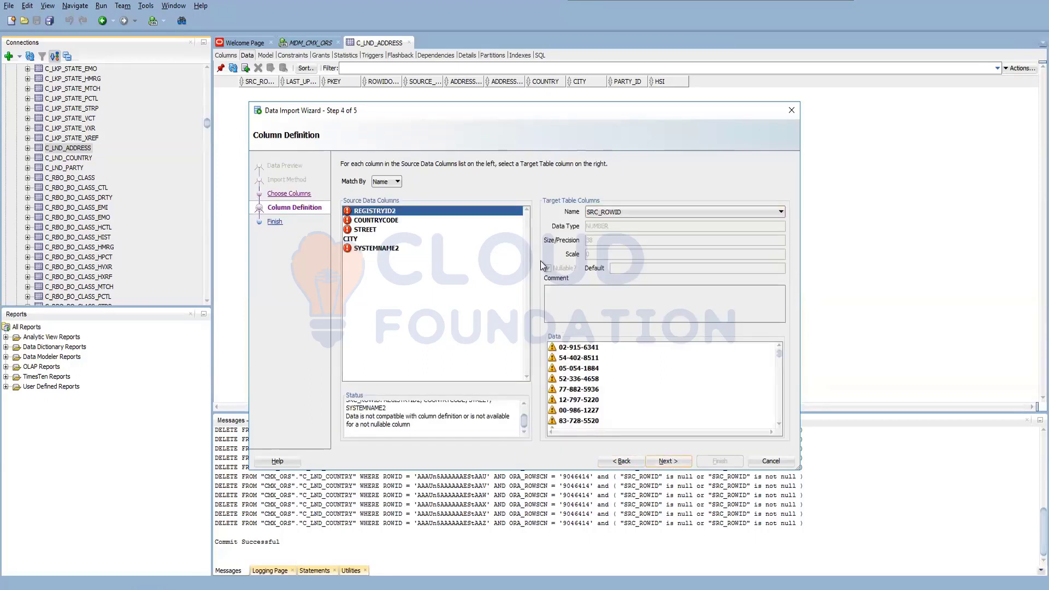
- Map the source column REGISTRYID2 to PARTY_ID and COUNTRYCODE to COUNTRY in the C_LND_ADDRESS import
{"action": "left_click", "coordinate": [638, 213]}
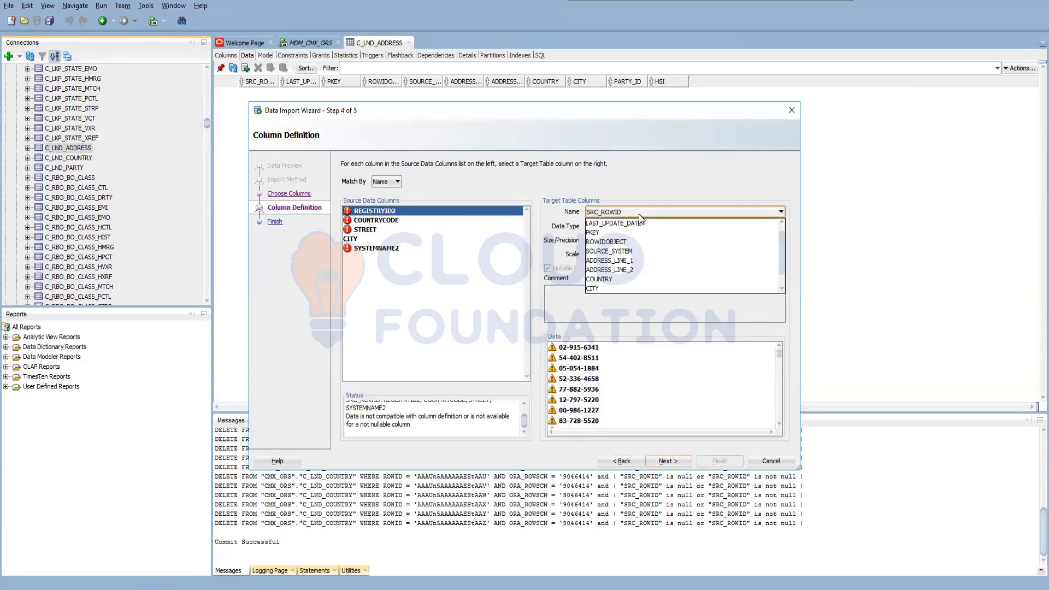
{"action": "scroll", "coordinate": [617, 277], "scroll_direction": "down", "scroll_amount": 1}
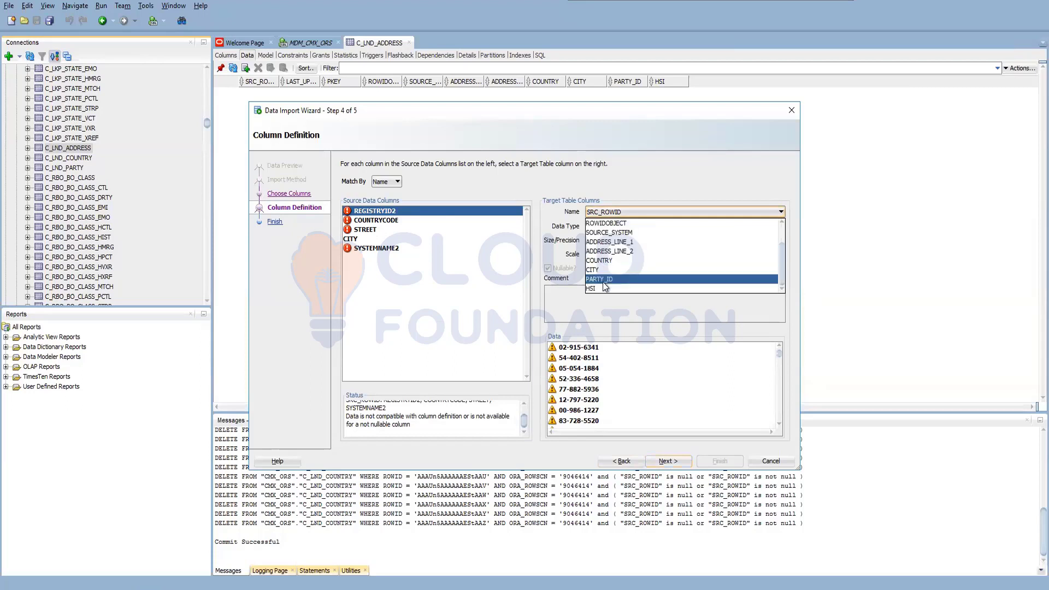
{"action": "left_click", "coordinate": [606, 280]}
{"action": "left_click", "coordinate": [382, 220]}
{"action": "left_click", "coordinate": [626, 212]}
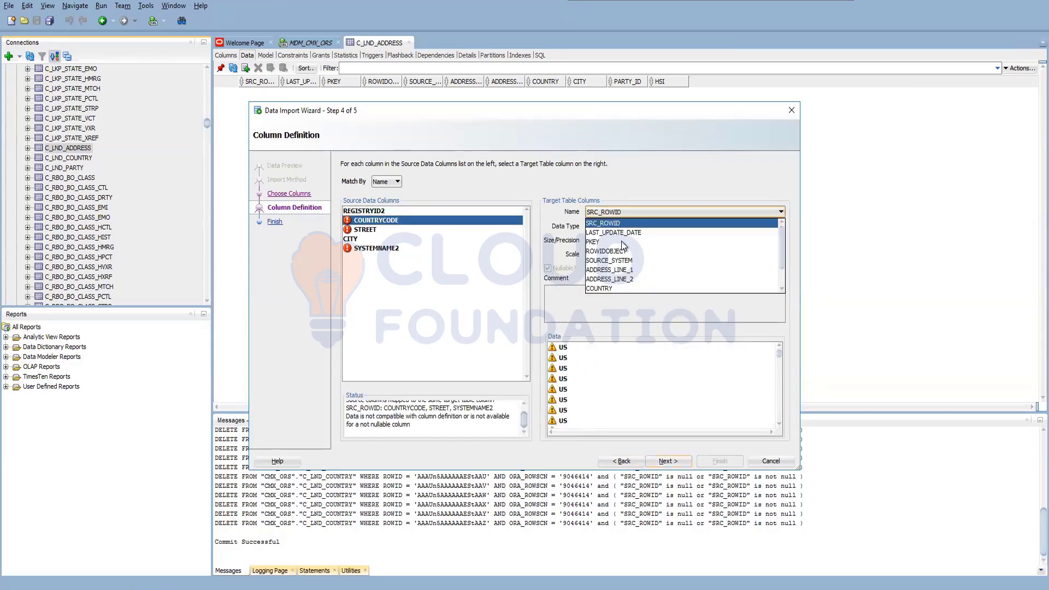
{"action": "left_click", "coordinate": [608, 289]}
- Map STREET to ADDRESS_LINE_1 and SYSTEMNAME2 to SOURCE_SYSTEM, checking the CITY mapping in between
{"action": "left_click", "coordinate": [368, 230]}
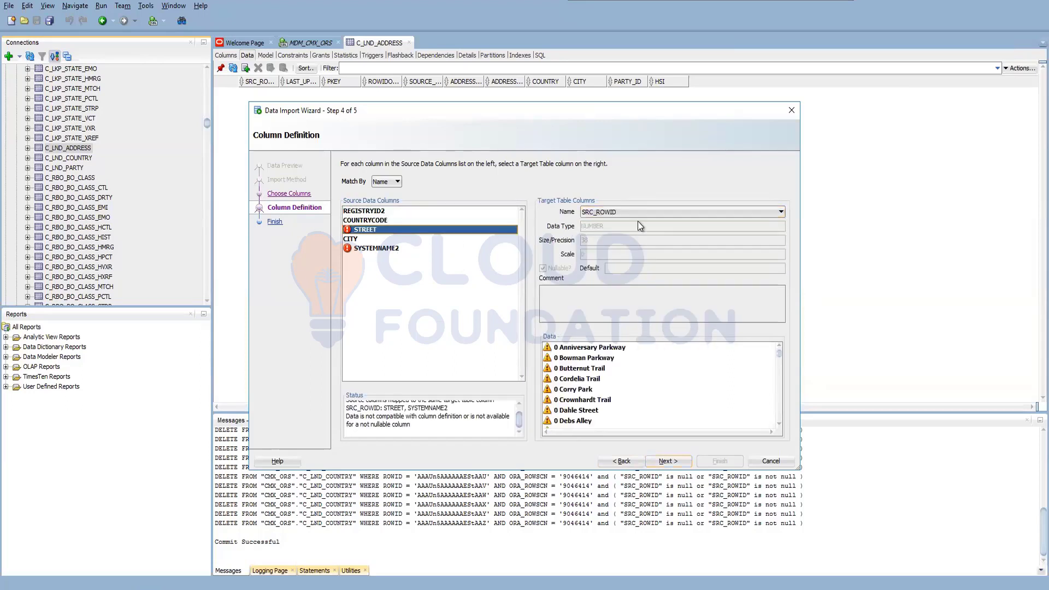
{"action": "left_click", "coordinate": [640, 212]}
{"action": "left_click", "coordinate": [607, 266]}
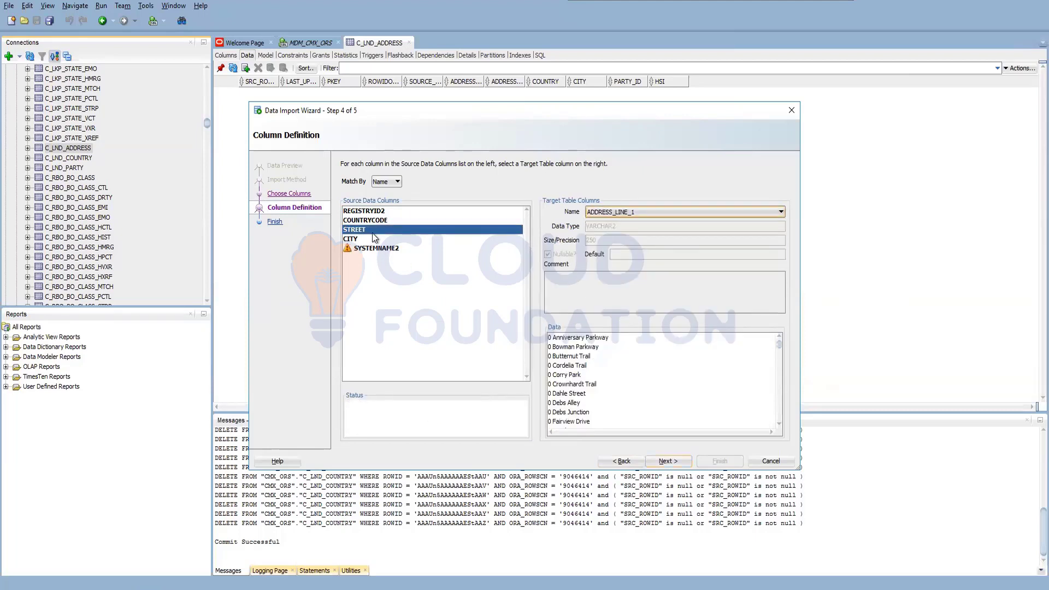
{"action": "left_click", "coordinate": [372, 238]}
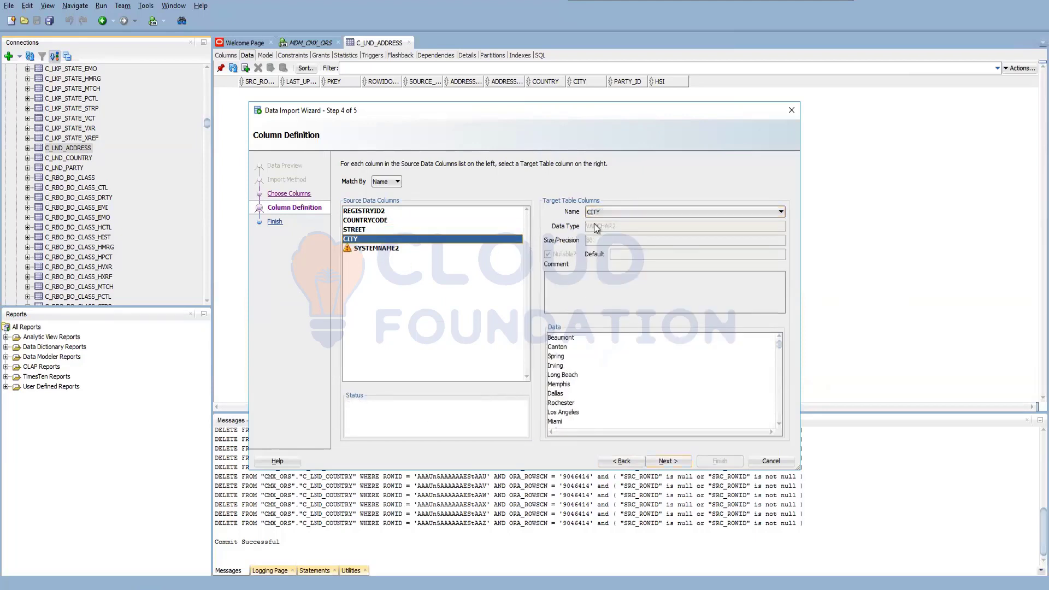
{"action": "left_click", "coordinate": [410, 249]}
{"action": "left_click", "coordinate": [625, 212]}
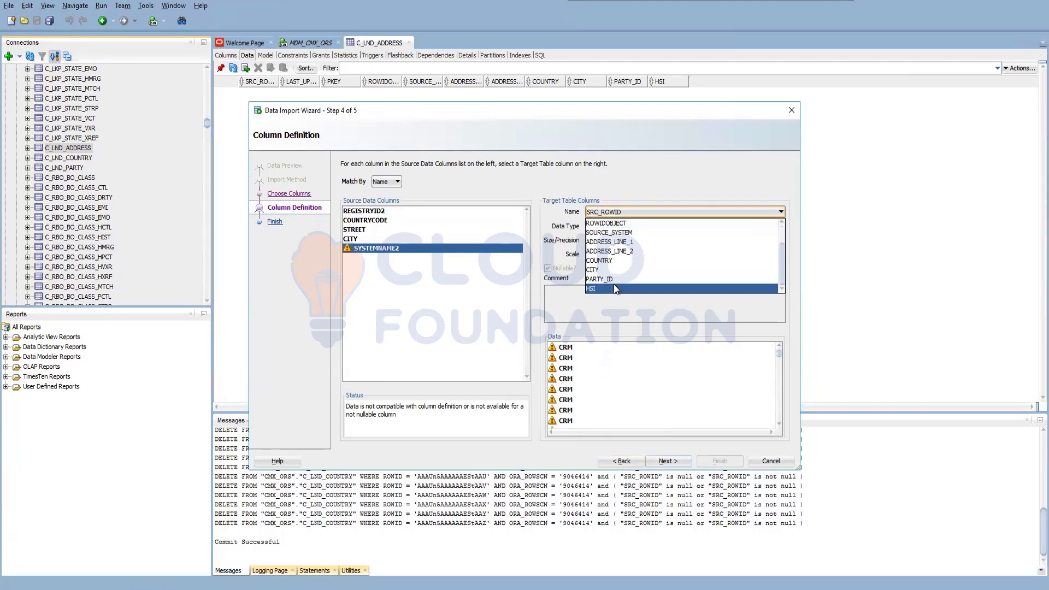
{"action": "left_click", "coordinate": [625, 232]}
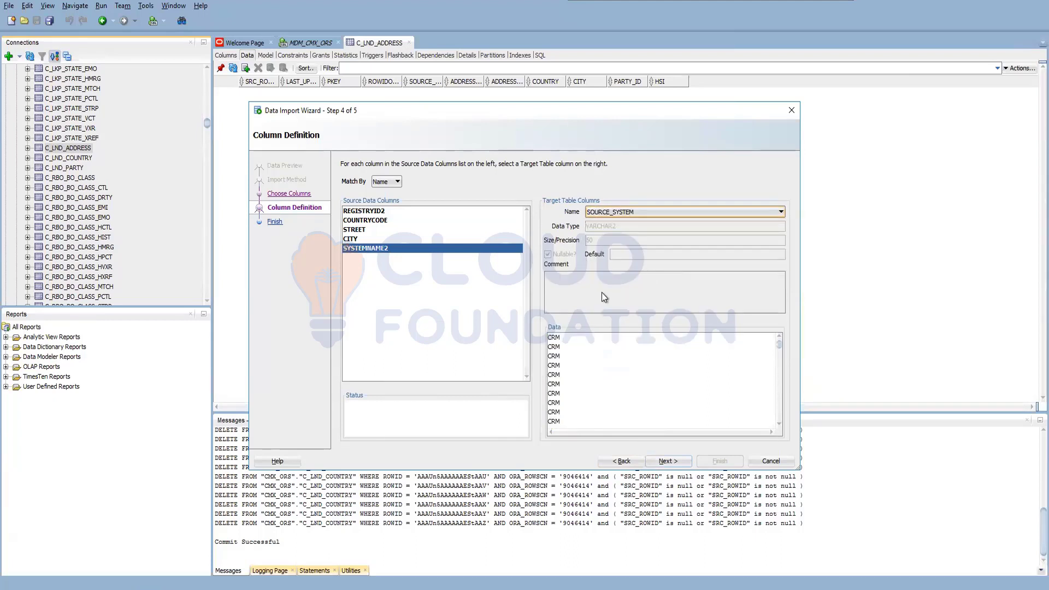
- Finish the import into C_LND_ADDRESS and refresh the table's data
{"action": "left_click", "coordinate": [657, 457]}
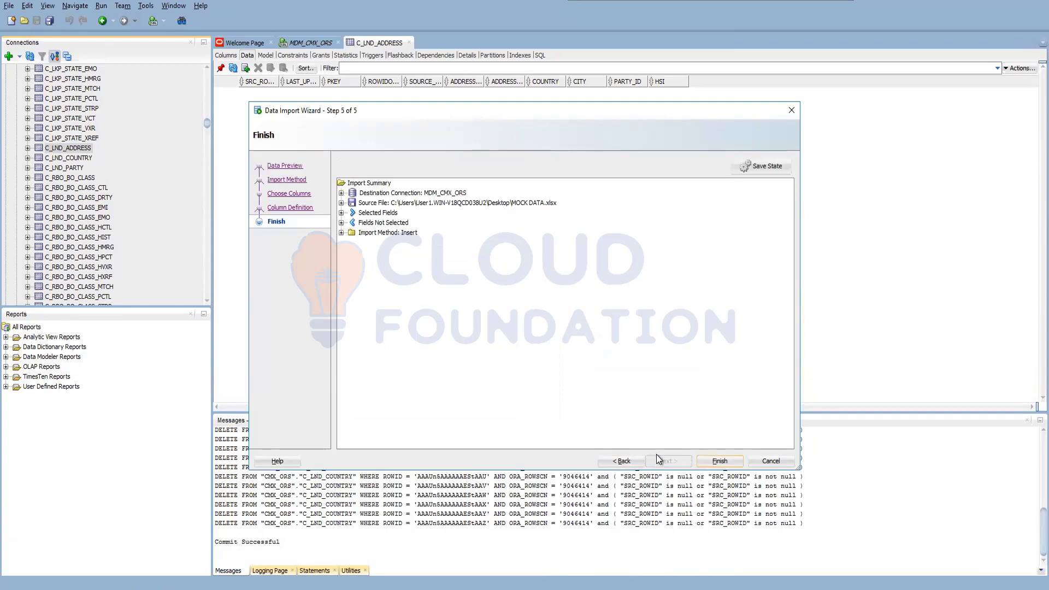
{"action": "left_click", "coordinate": [709, 460]}
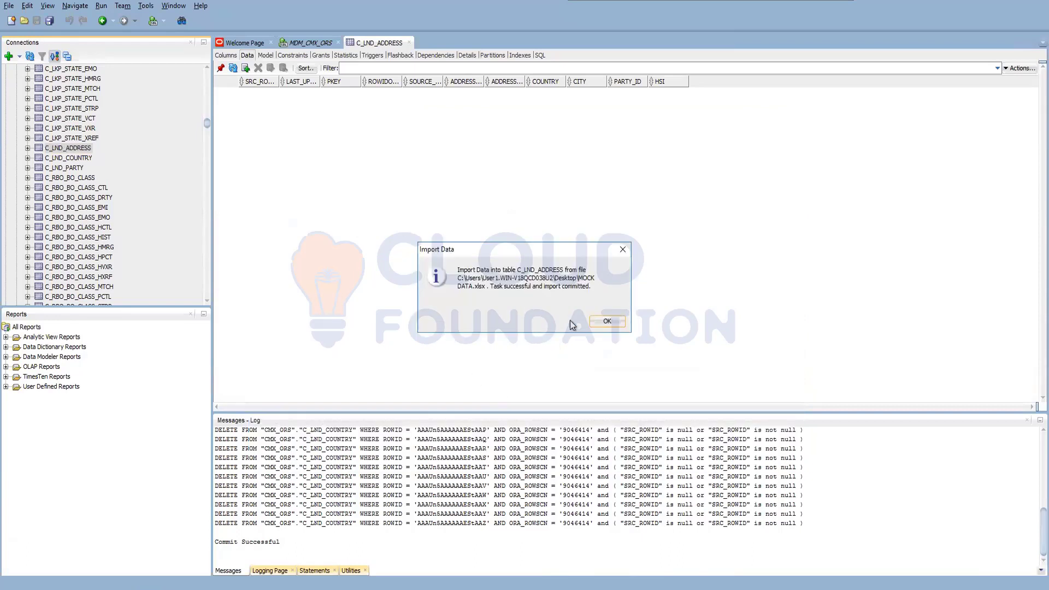
{"action": "left_click", "coordinate": [617, 322]}
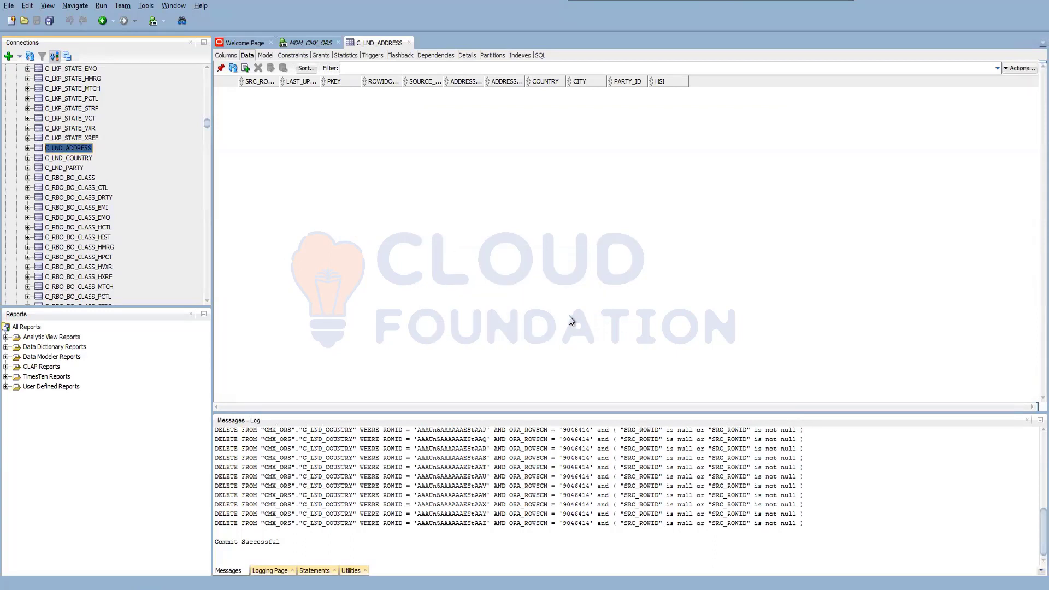
{"action": "left_click", "coordinate": [234, 67]}
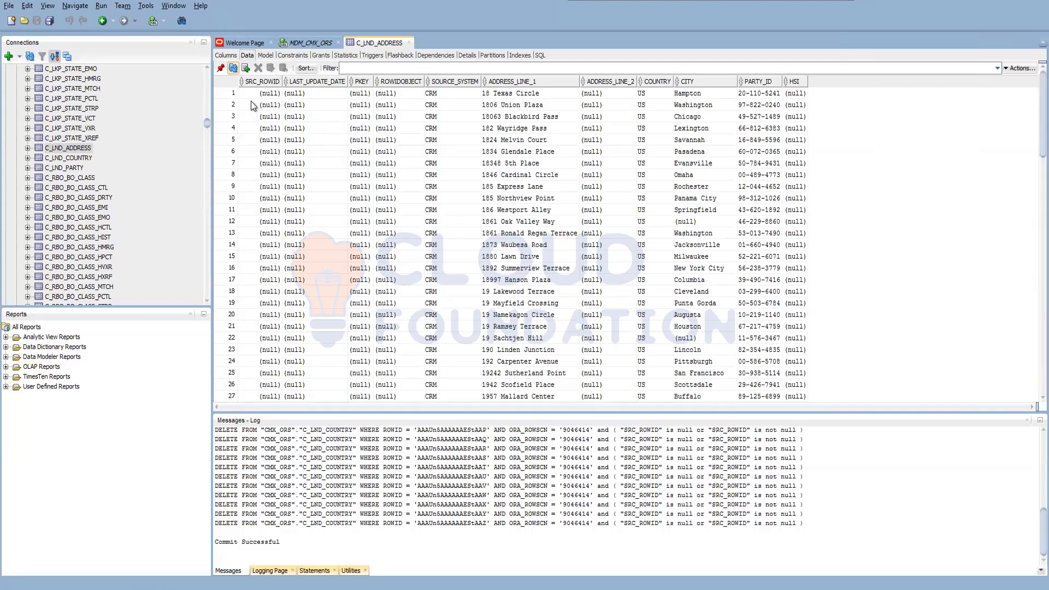
- In the MDM_CMX_ORS worksheet, change the update statement's table from C_LND_PARTY to C_LND_Address
{"action": "left_click", "coordinate": [310, 43]}
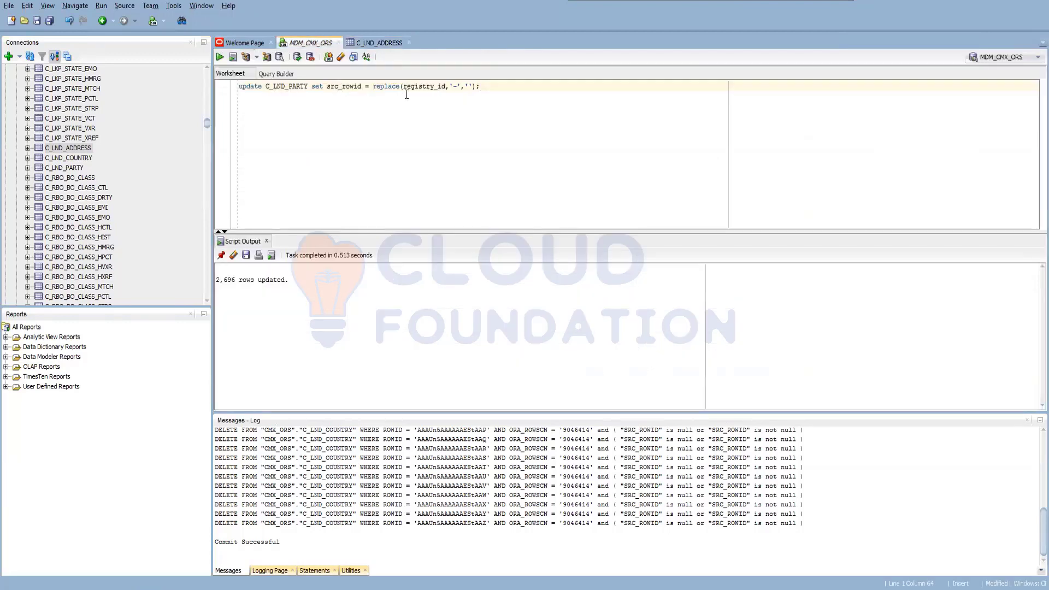
{"action": "left_click", "coordinate": [307, 86]}
{"action": "left_click", "coordinate": [290, 87], "text": "shift"}
{"action": "type", "text": "Address"}
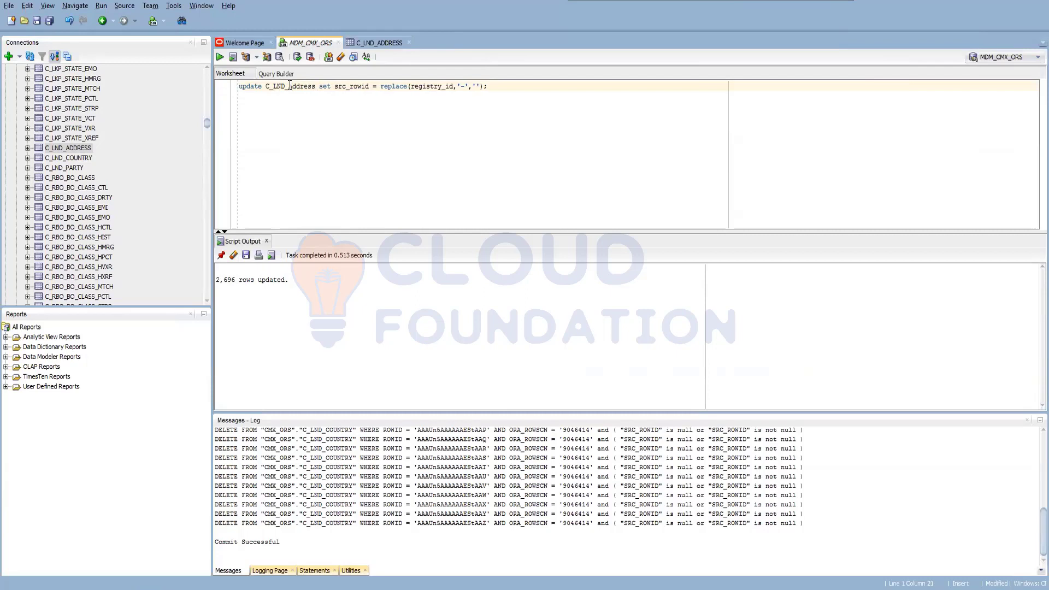
- Check the column names of C_LND_ADDRESS and replace registry_id with party_id in the update statement's replace function
{"action": "left_click_drag", "start_coordinate": [451, 86], "coordinate": [408, 86]}
{"action": "left_click", "coordinate": [434, 86]}
{"action": "left_click", "coordinate": [389, 45]}
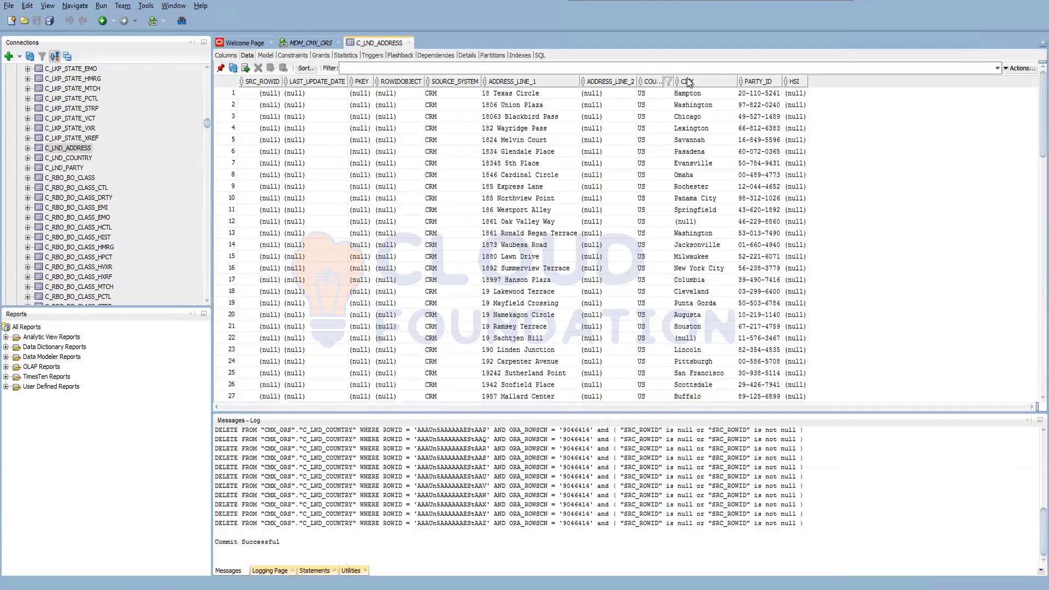
{"action": "left_click", "coordinate": [311, 43]}
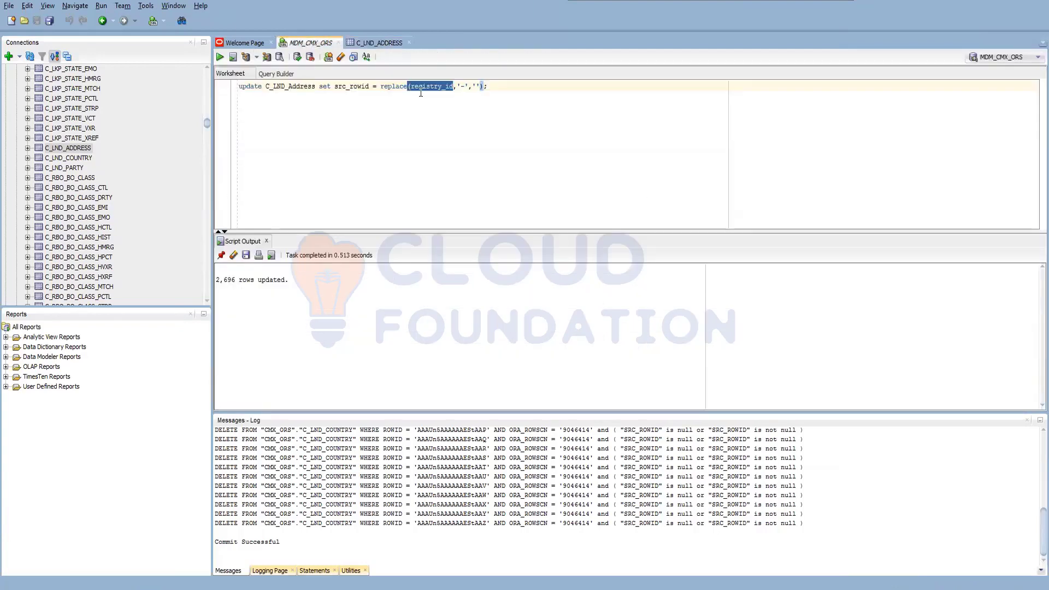
{"action": "left_click", "coordinate": [438, 86]}
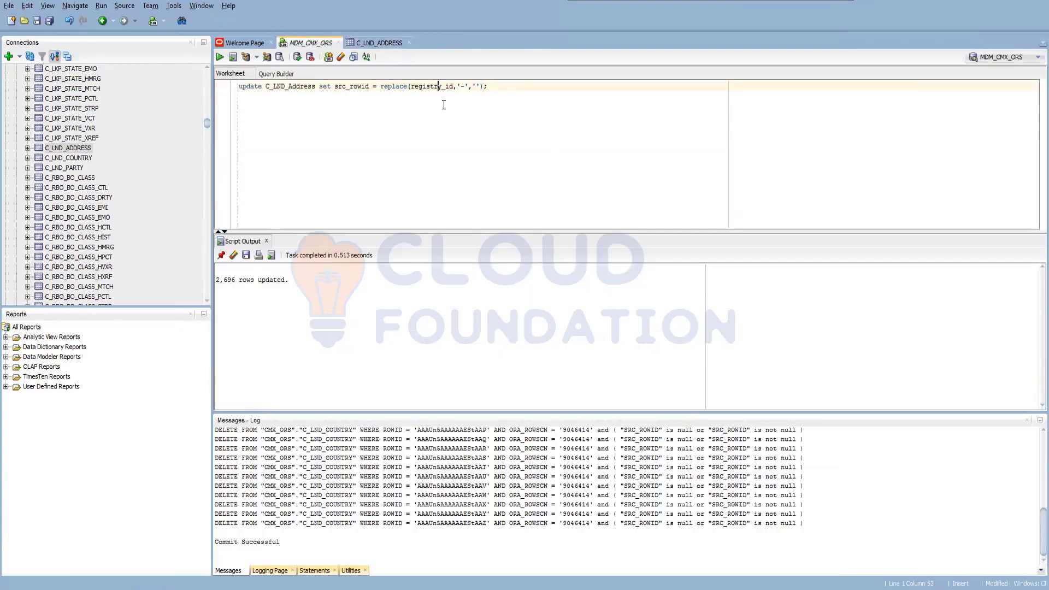
{"action": "key", "text": "BackSpace"}
{"action": "key", "text": "shift+Left"}
{"action": "key", "text": "shift+Left"}
{"action": "key", "text": "shift+Left"}
{"action": "key", "text": "shift+Left"}
{"action": "key", "text": "shift+Left"}
{"action": "type", "text": "par"}
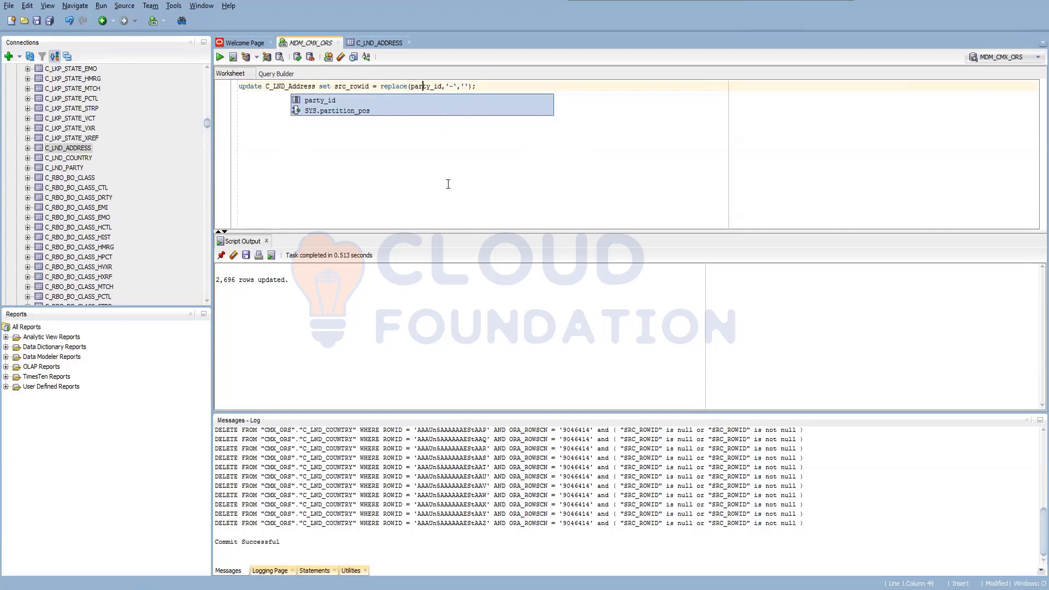
{"action": "key", "text": "End"}
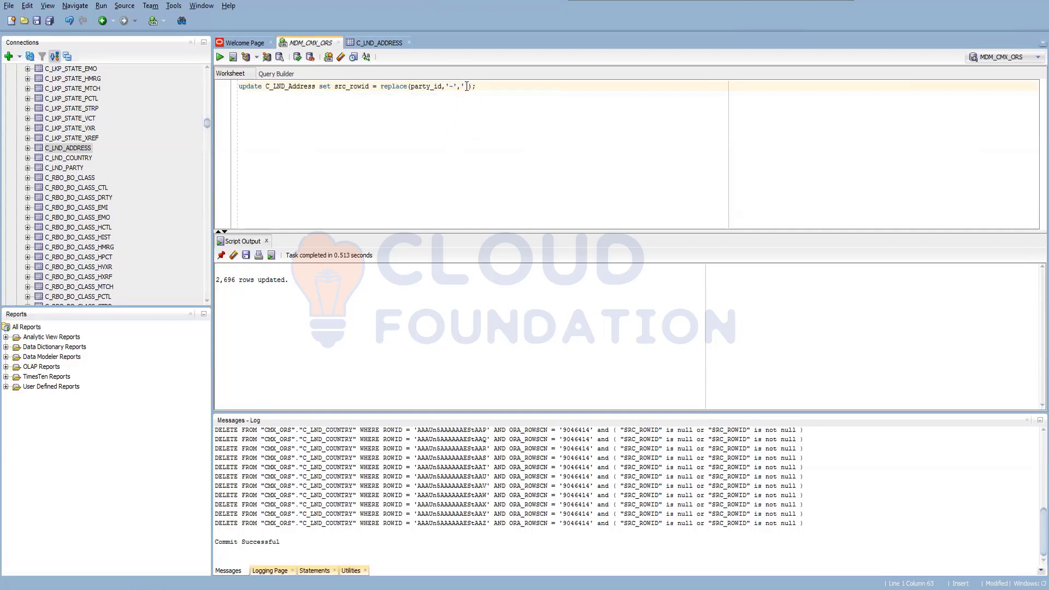
- Run the update that sets src_rowid in C_LND_Address to party_id with the hyphens removed
{"action": "left_click", "coordinate": [465, 86]}
{"action": "key", "text": "F5"}
- Start a data import into the C_LND_ADDRESS table from MOCK DATA SAP.xlsx, using the Insert import method
{"action": "right_click", "coordinate": [75, 152]}
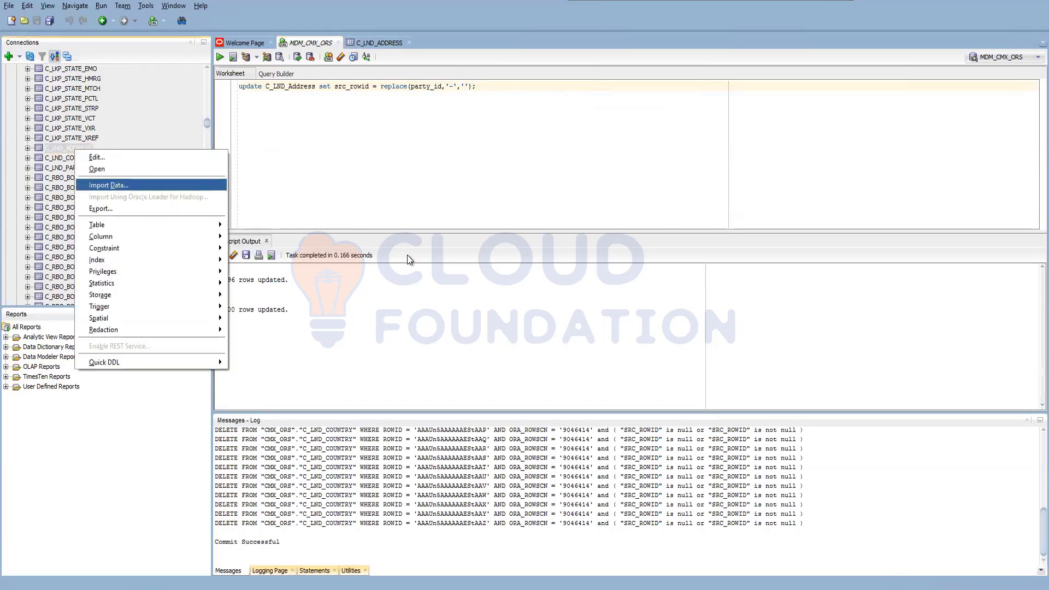
{"action": "key", "text": "Return"}
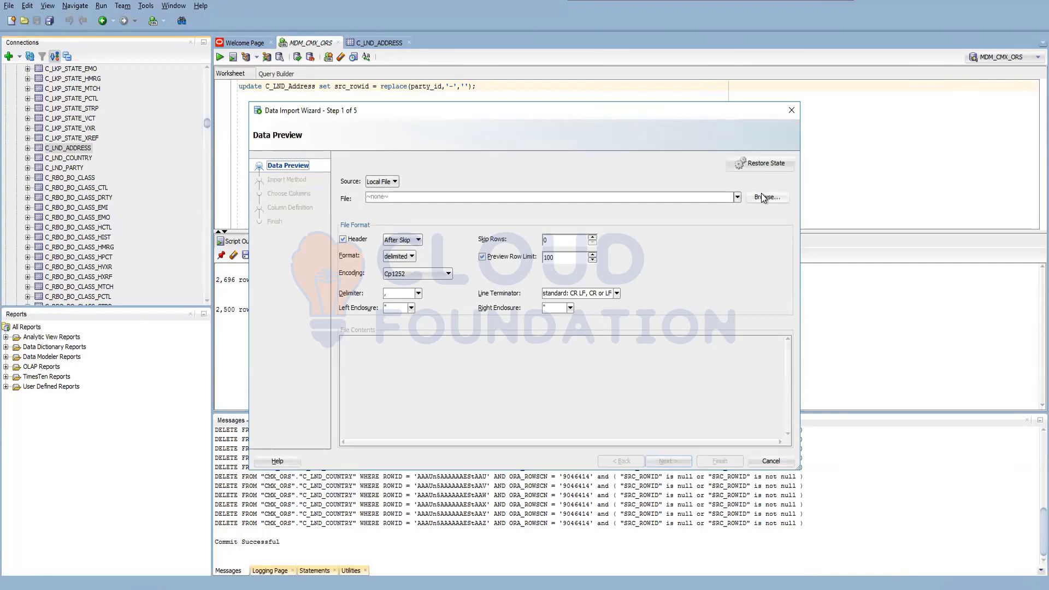
{"action": "left_click", "coordinate": [762, 197]}
{"action": "left_click", "coordinate": [462, 219]}
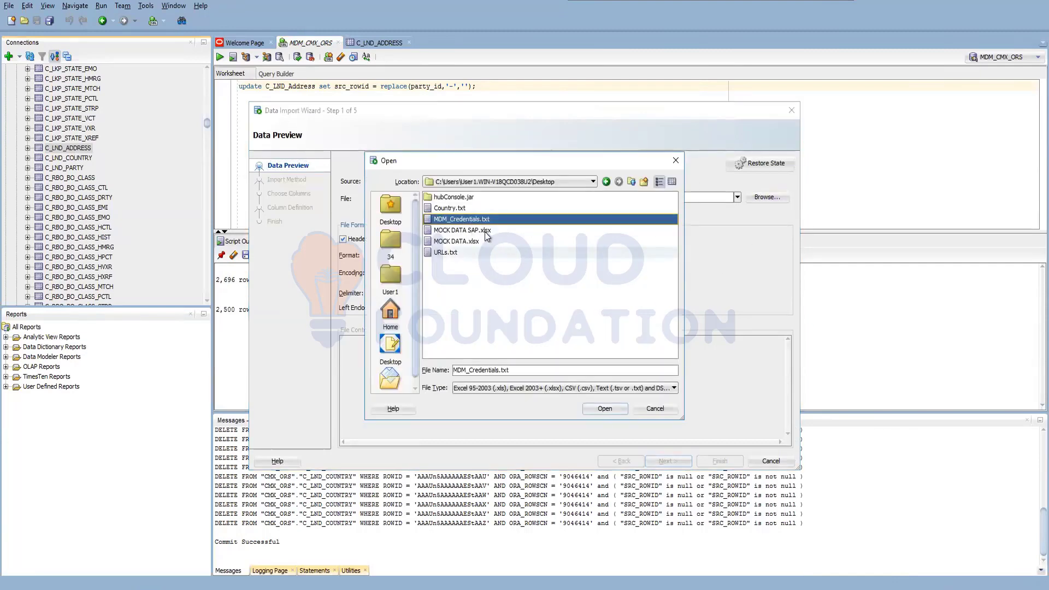
{"action": "left_click", "coordinate": [462, 230]}
{"action": "left_click", "coordinate": [617, 409]}
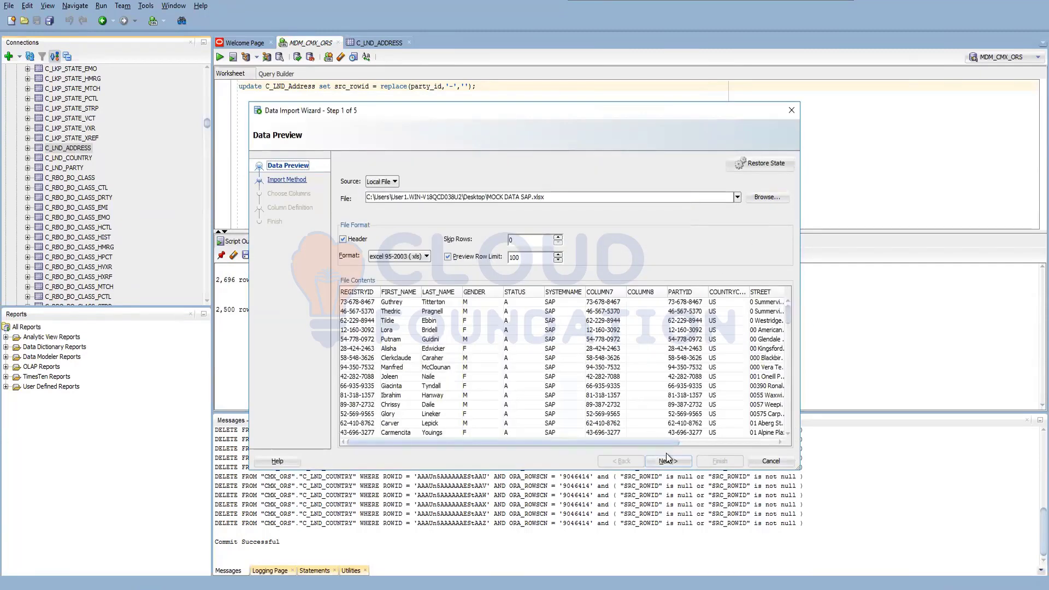
{"action": "left_click", "coordinate": [667, 459]}
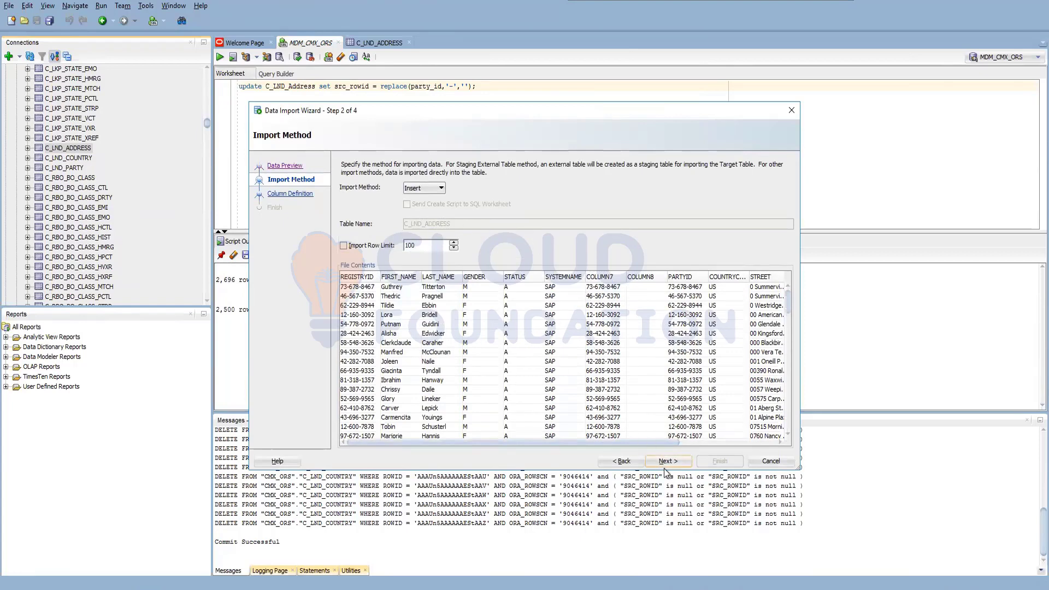
{"action": "left_click", "coordinate": [667, 461]}
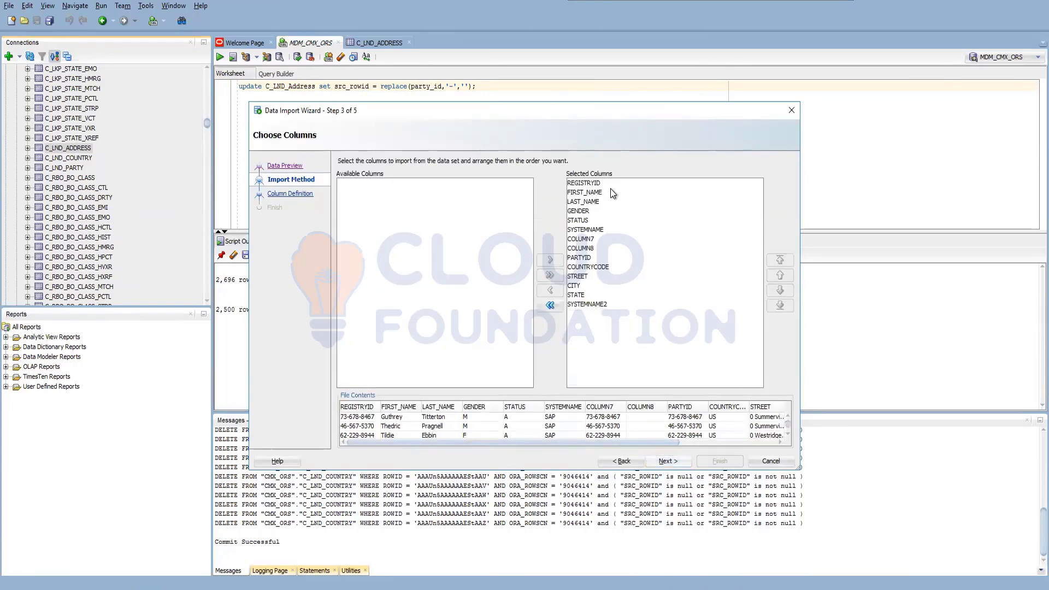
- Exclude REGISTRYID, FIRST_NAME, LAST_NAME, GENDER, STATUS, SYSTEMNAME, COLUMN7, COLUMN8 and STATE from the columns to import, and continue to column definition
{"action": "left_click", "coordinate": [547, 291]}
{"action": "left_click", "coordinate": [547, 291]}
{"action": "left_click", "coordinate": [547, 291]}
{"action": "left_click", "coordinate": [547, 291]}
{"action": "left_click", "coordinate": [547, 291]}
{"action": "left_click", "coordinate": [547, 290]}
{"action": "left_click", "coordinate": [547, 291]}
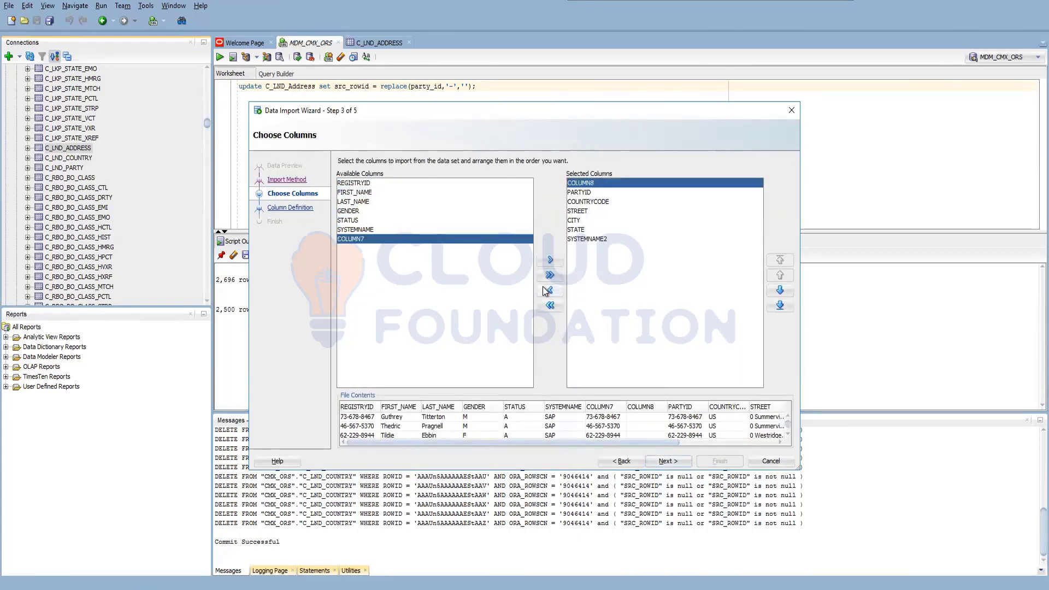
{"action": "left_click", "coordinate": [547, 290]}
{"action": "left_click", "coordinate": [582, 219]}
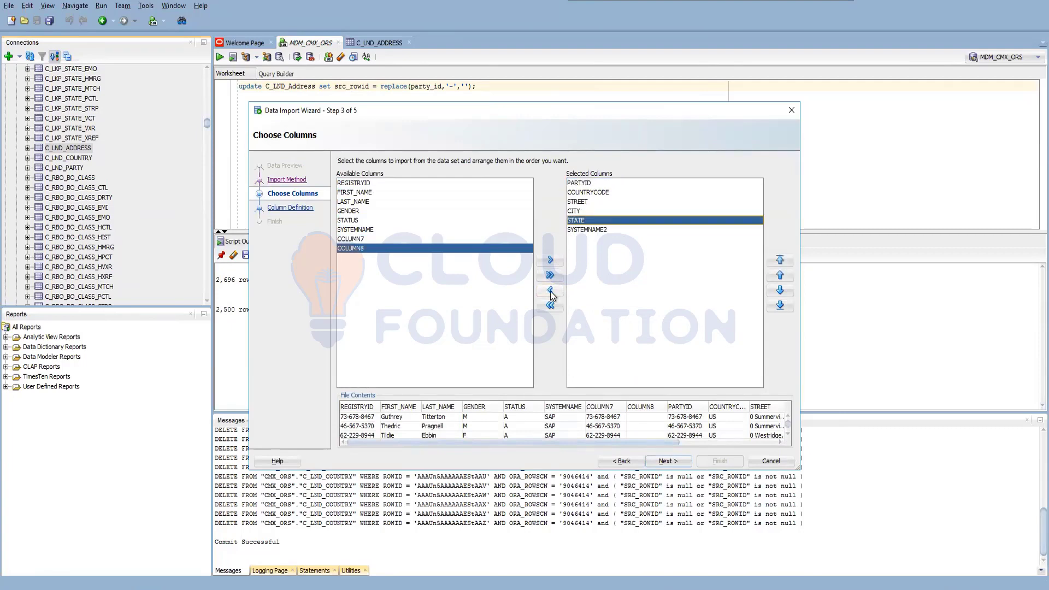
{"action": "left_click", "coordinate": [550, 292]}
{"action": "left_click", "coordinate": [667, 461]}
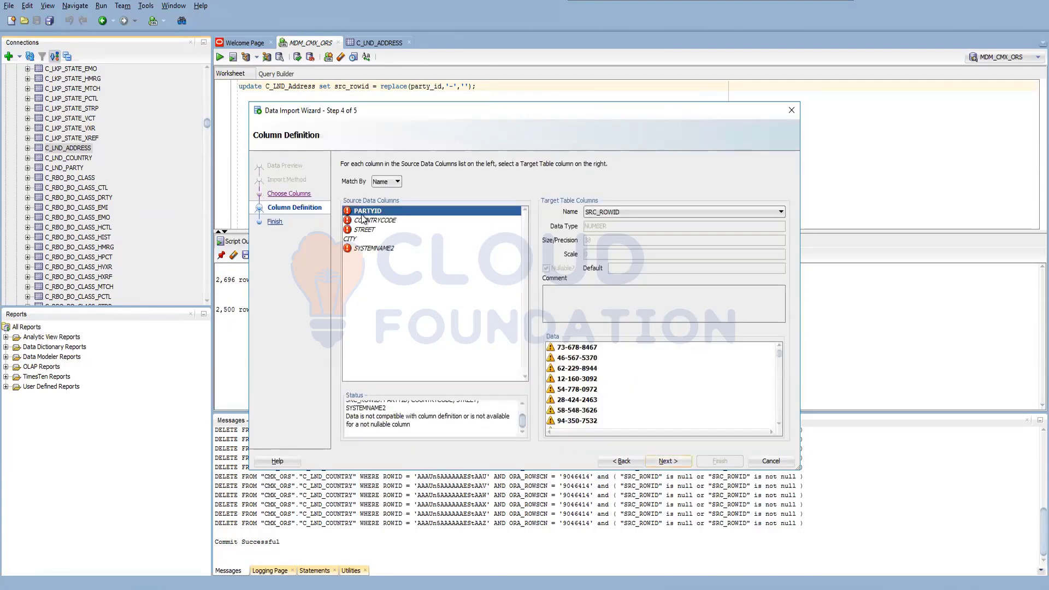
- Map the source columns PARTYID to PARTY_ID, COUNTRYCODE to COUNTRY, STREET to ADDRESS_LINE_1 and SYSTEMNAME2 to SOURCE_SYSTEM
{"action": "left_click", "coordinate": [601, 212]}
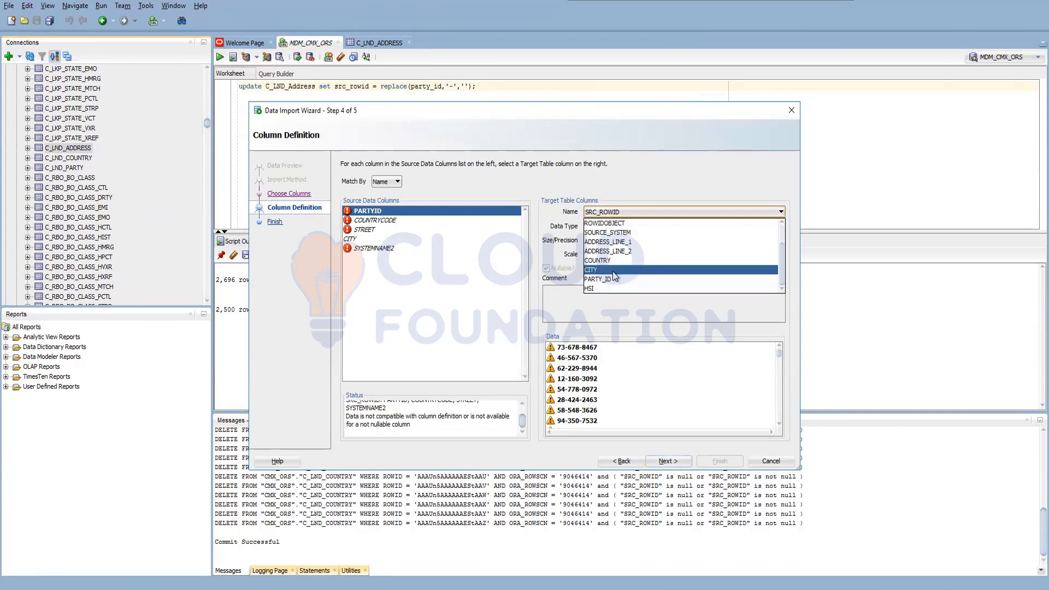
{"action": "left_click", "coordinate": [609, 279]}
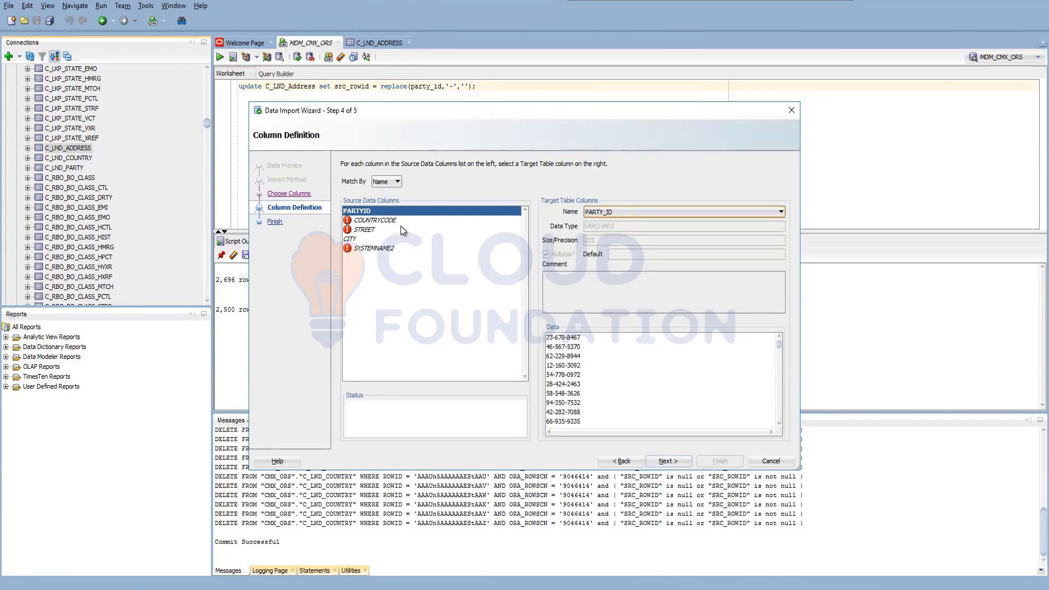
{"action": "left_click", "coordinate": [377, 220]}
{"action": "left_click", "coordinate": [608, 214]}
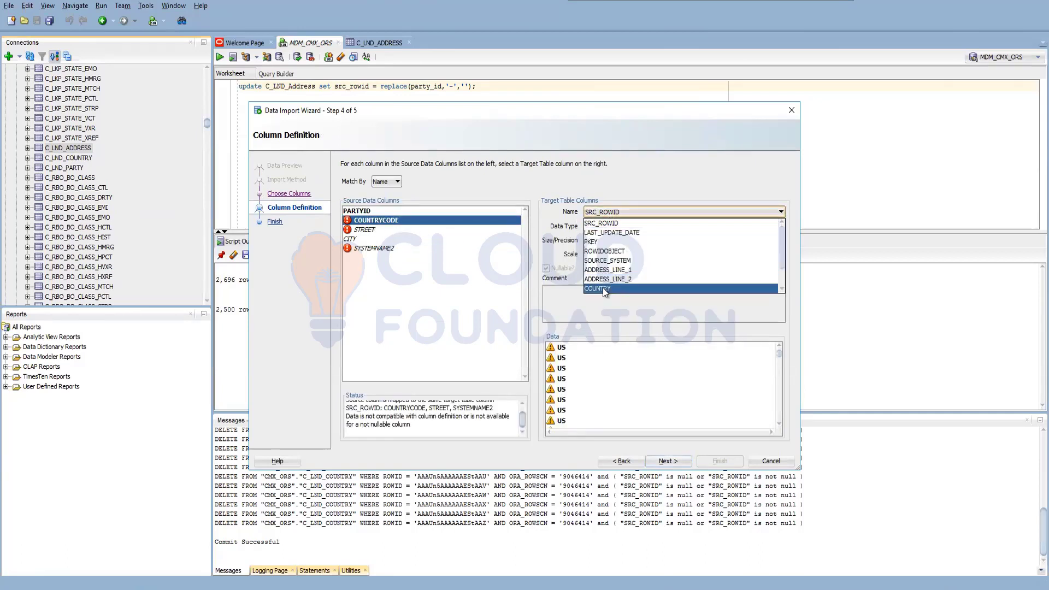
{"action": "left_click", "coordinate": [602, 287]}
{"action": "left_click", "coordinate": [365, 230]}
{"action": "left_click", "coordinate": [625, 213]}
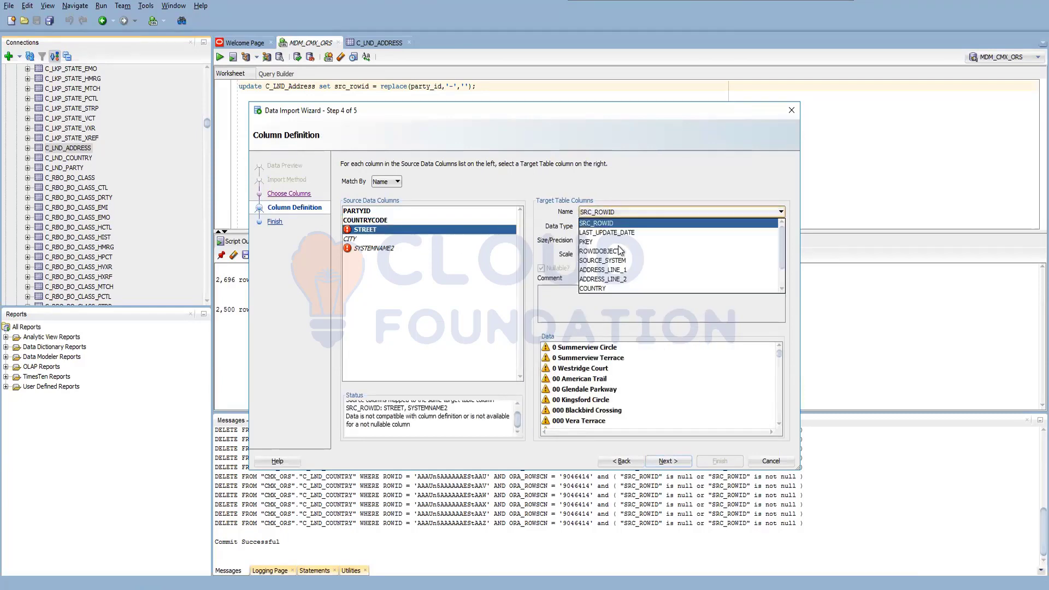
{"action": "left_click", "coordinate": [616, 242]}
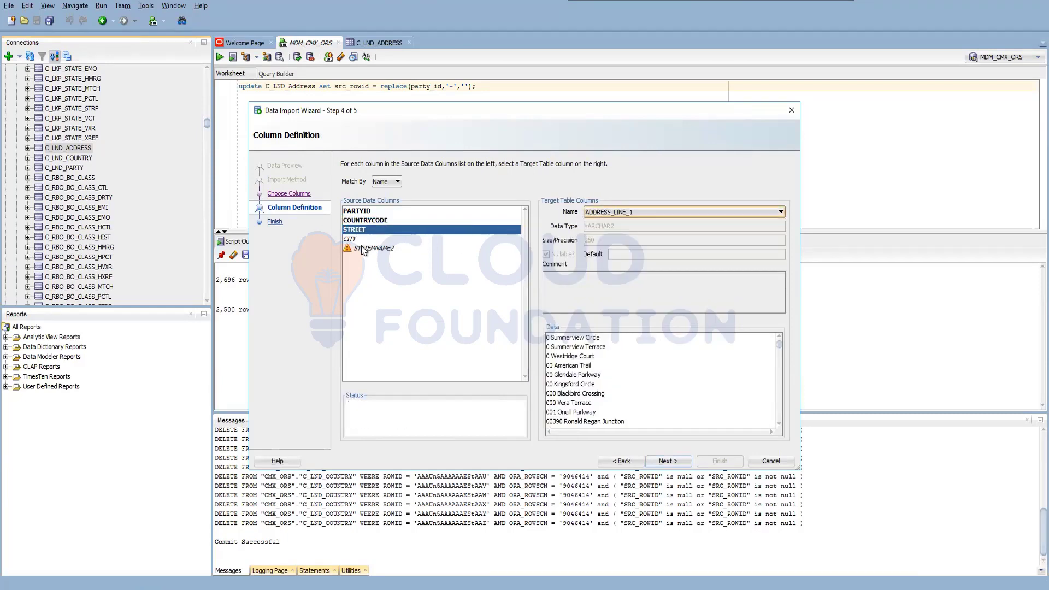
{"action": "left_click", "coordinate": [375, 249]}
{"action": "left_click", "coordinate": [616, 213]}
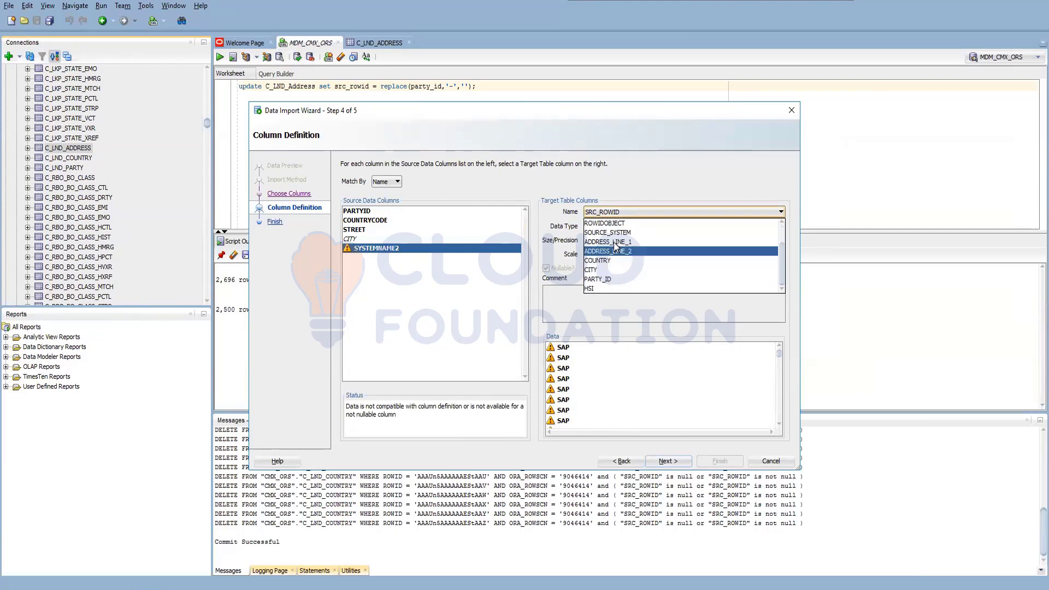
{"action": "scroll", "coordinate": [614, 241], "scroll_direction": "up", "scroll_amount": 1}
{"action": "left_click", "coordinate": [607, 260]}
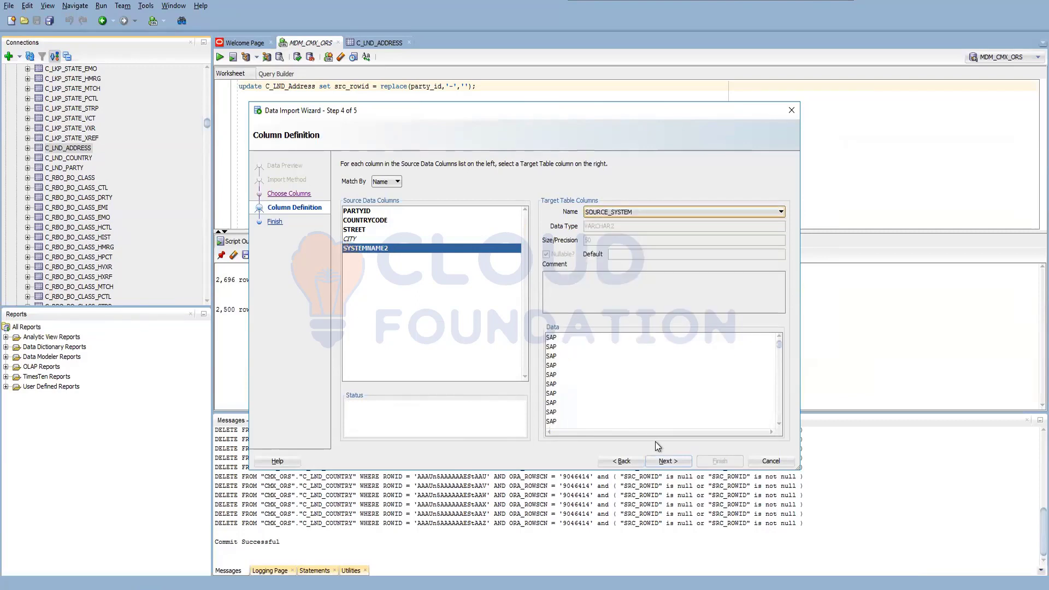
- Finish the import of the SAP data into C_LND_ADDRESS and dismiss the import message
{"action": "left_click", "coordinate": [657, 460]}
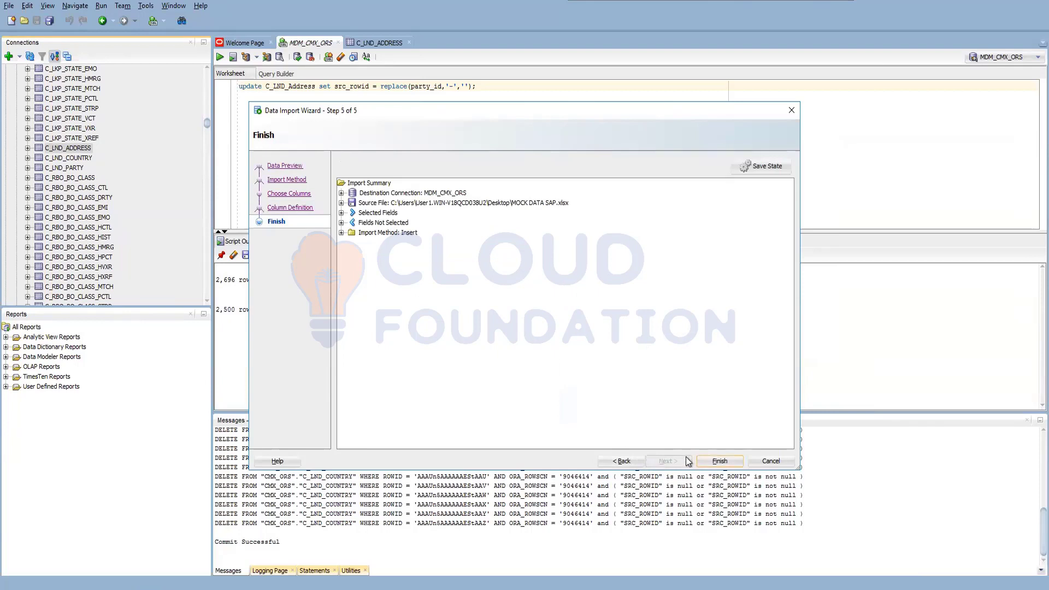
{"action": "left_click", "coordinate": [719, 458]}
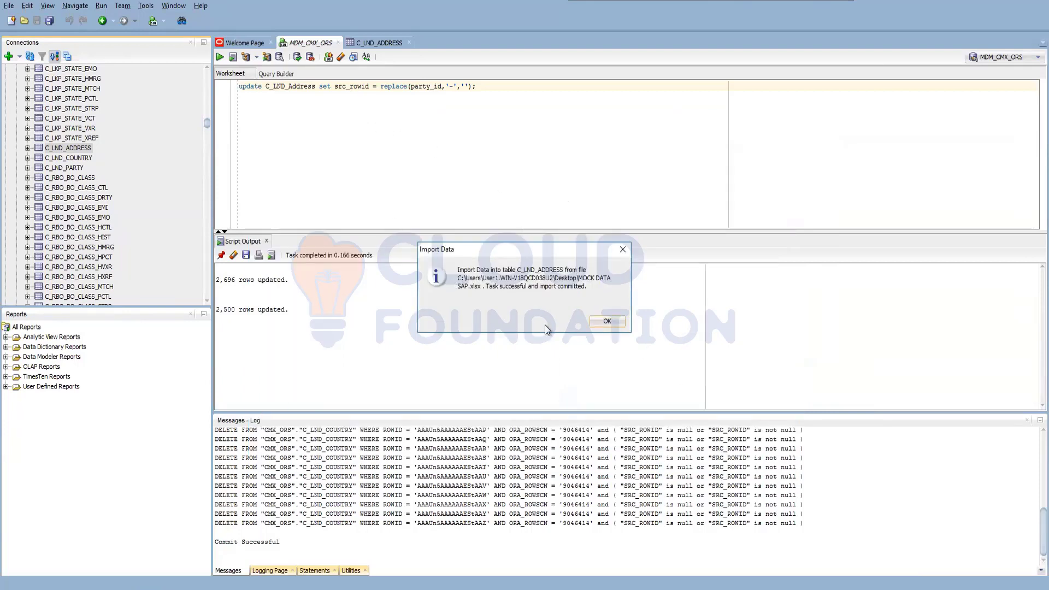
{"action": "left_click", "coordinate": [607, 323]}
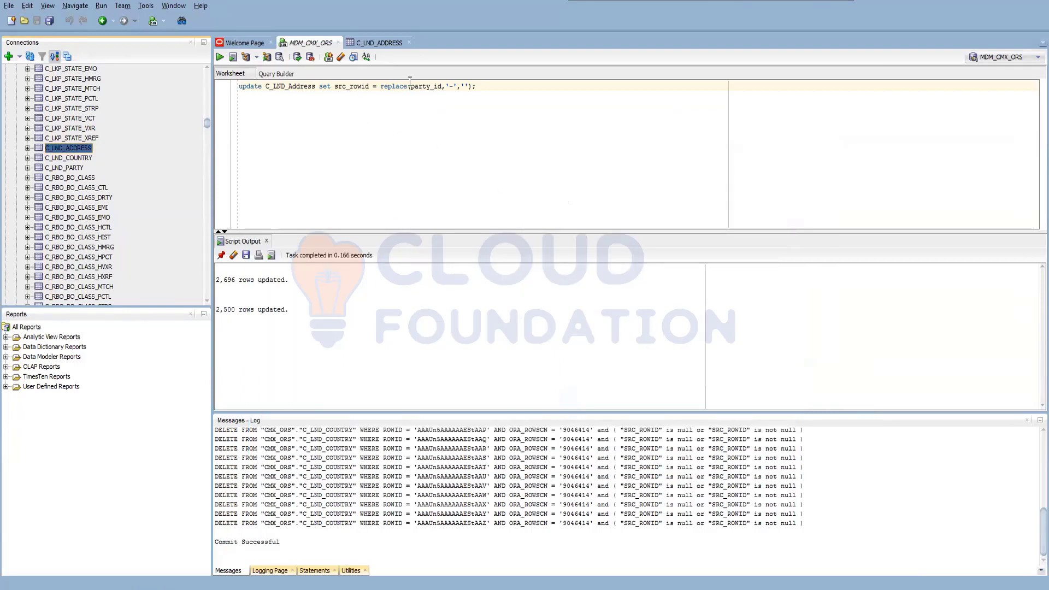
- Rerun the src_rowid update on C_LND_Address and refresh the table's data view
{"action": "left_click", "coordinate": [377, 87]}
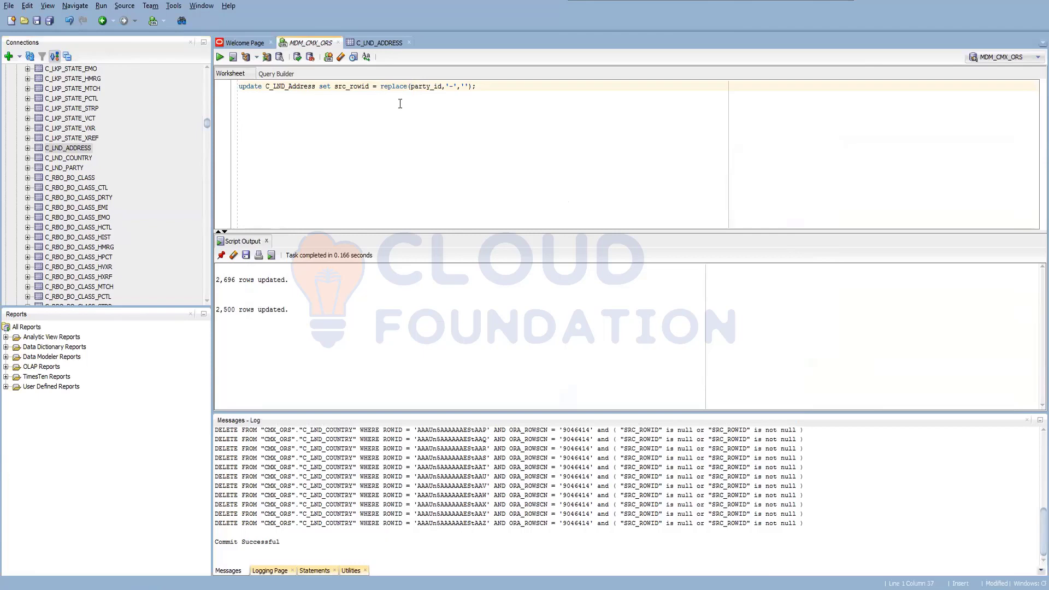
{"action": "key", "text": "ctrl+Return"}
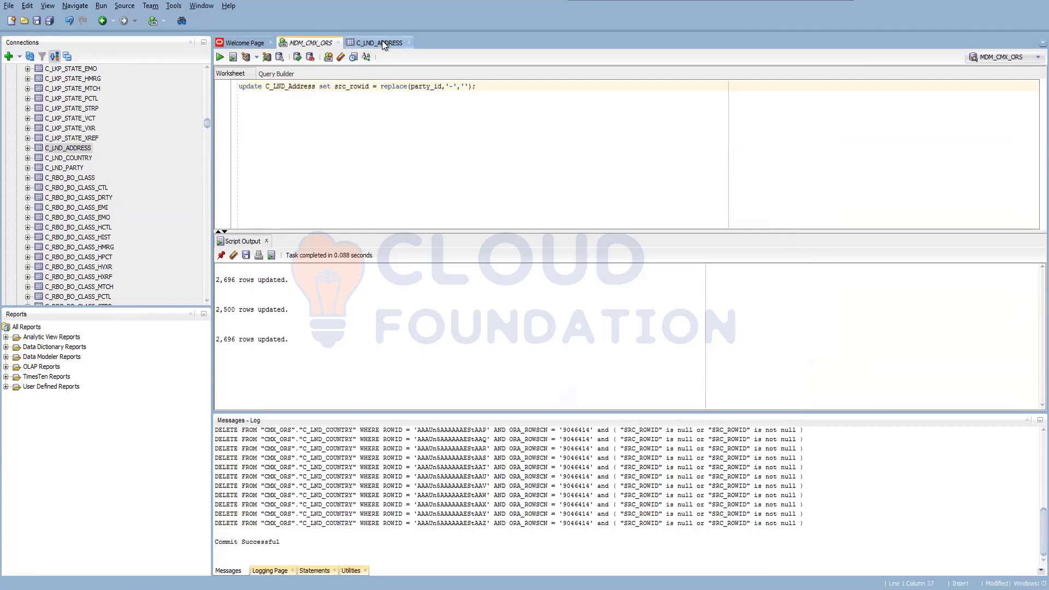
{"action": "left_click", "coordinate": [380, 43]}
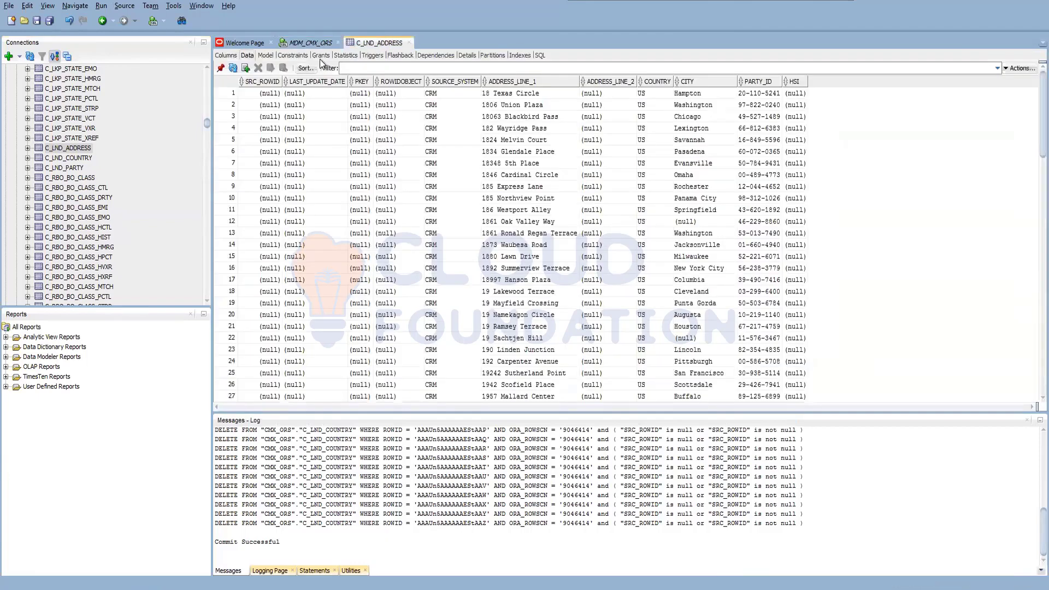
{"action": "left_click", "coordinate": [234, 67]}
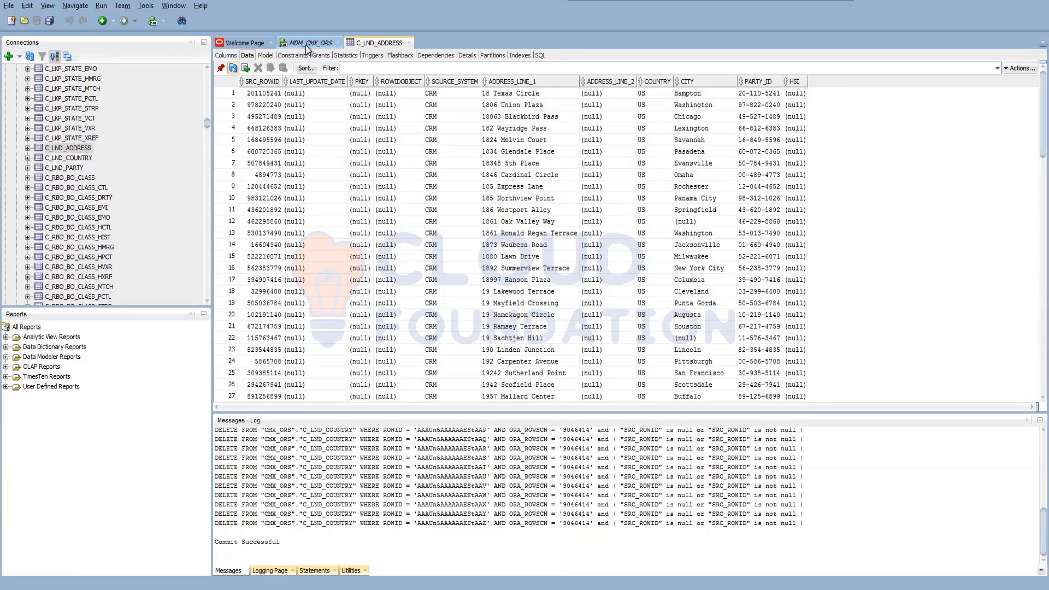
- Rewrite the update to set pkey, wrapping the replace expression in Concat( and adding source_system as a further argument
{"action": "left_click", "coordinate": [306, 45]}
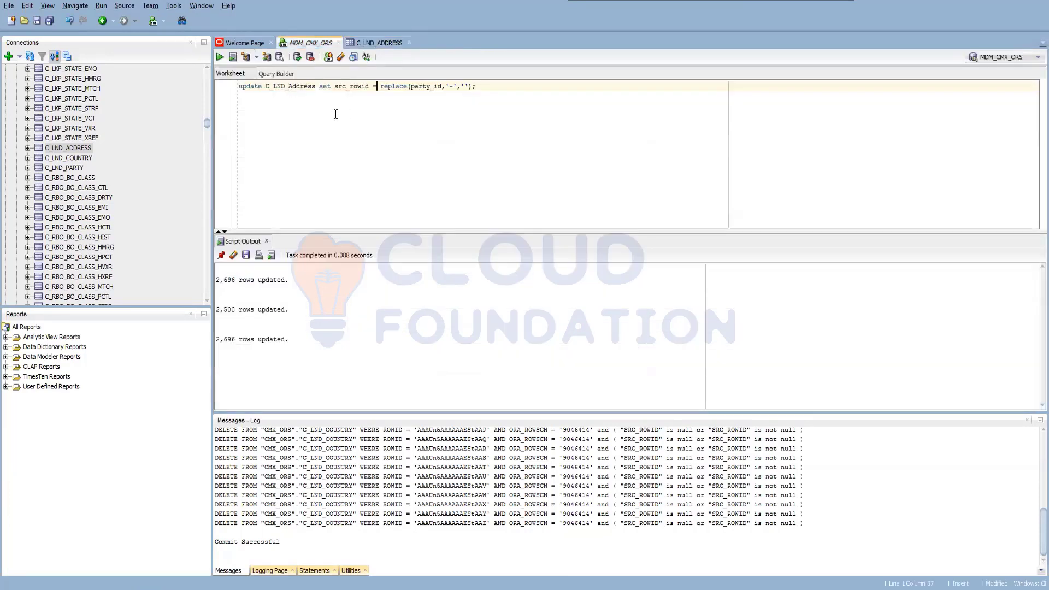
{"action": "double_click", "coordinate": [358, 86]}
{"action": "type", "text": "pkey"}
{"action": "left_click", "coordinate": [363, 83]}
{"action": "type", "text": "Concat"}
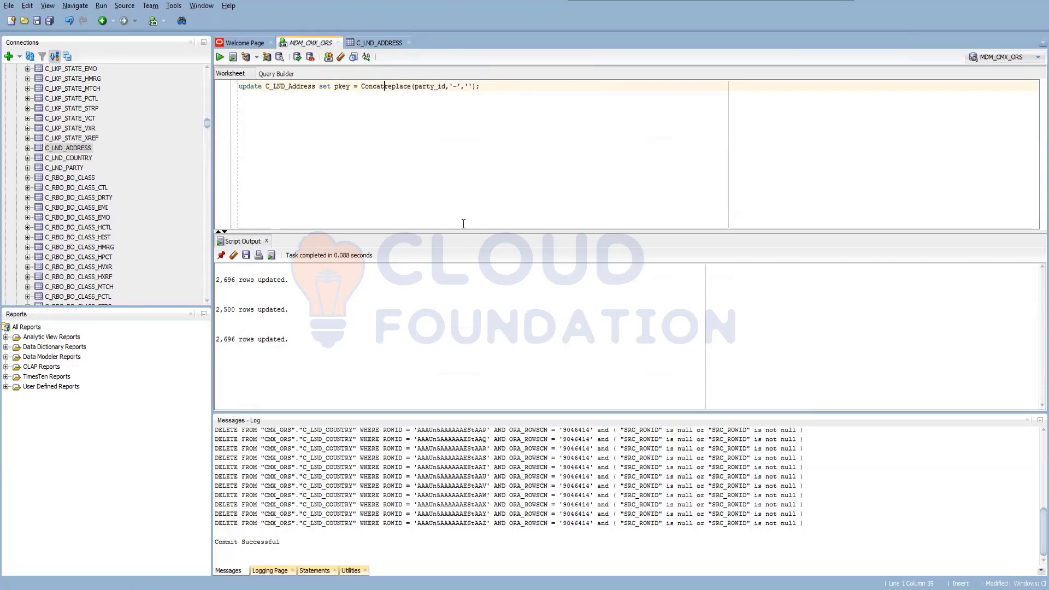
{"action": "type", "text": "("}
{"action": "key", "text": "End"}
{"action": "key", "text": "Left"}
{"action": "type", "text": ",source_system"}
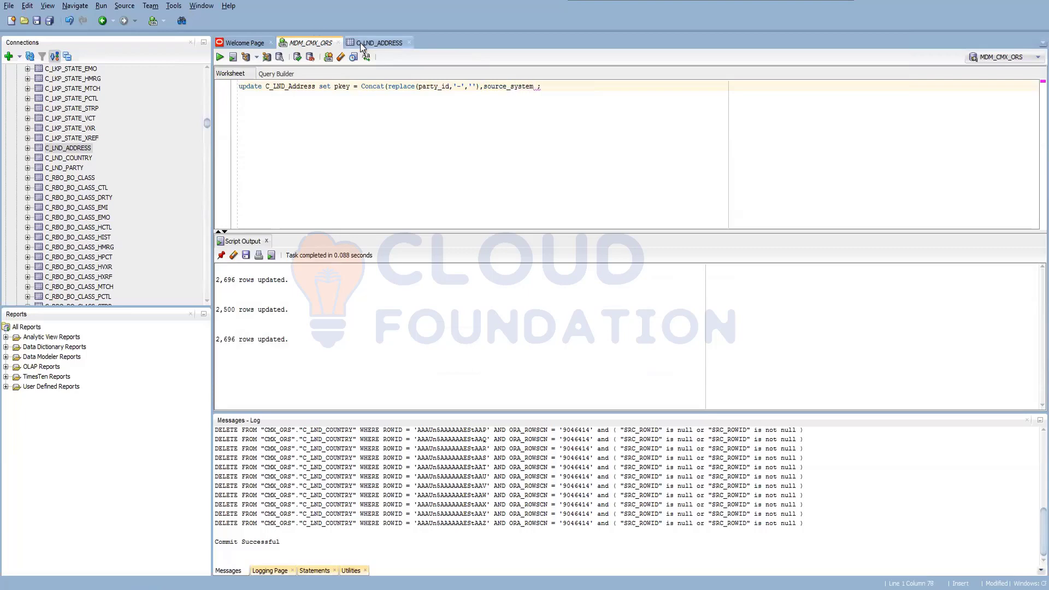
- Add '|' separators before and after source_system, append City, close the Concat call, and try to run the update
{"action": "key", "text": "ctrl+Tab"}
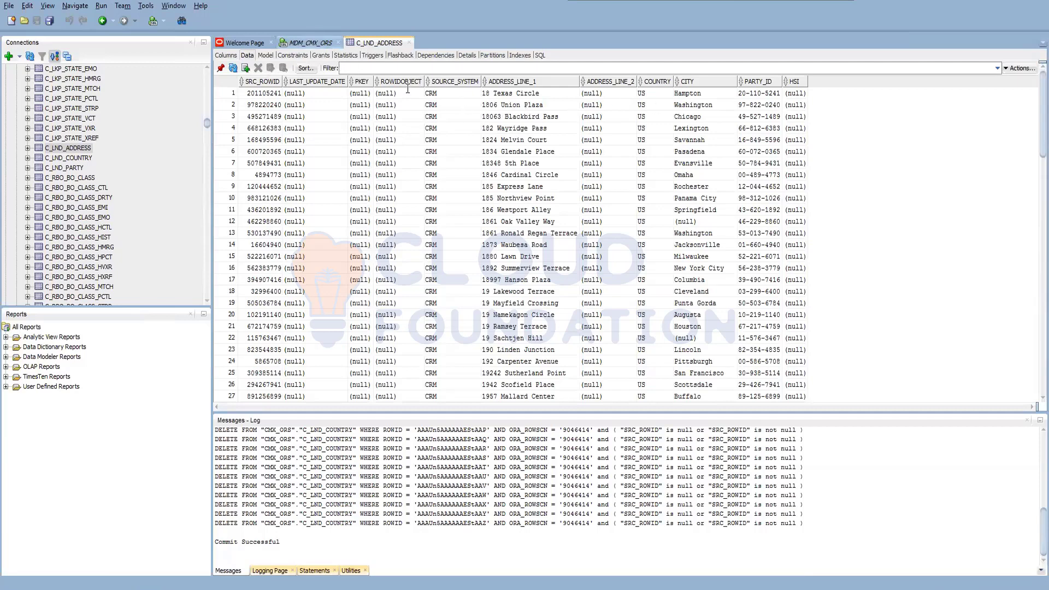
{"action": "key", "text": "ctrl+Tab"}
{"action": "left_click", "coordinate": [483, 86]}
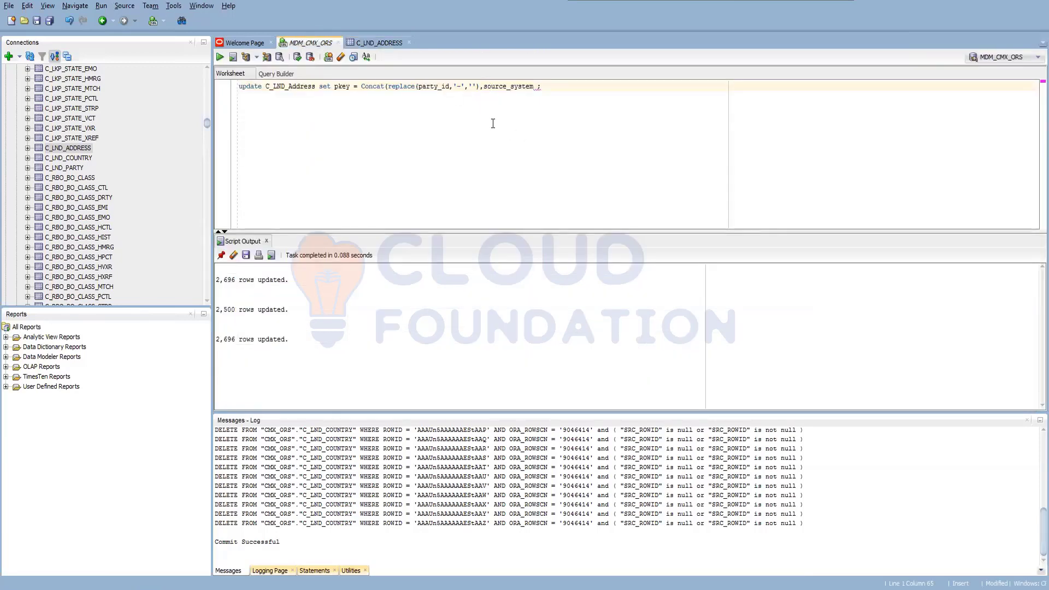
{"action": "type", "text": "'|',"}
{"action": "left_click", "coordinate": [548, 88]}
{"action": "type", "text": ",'|',City"}
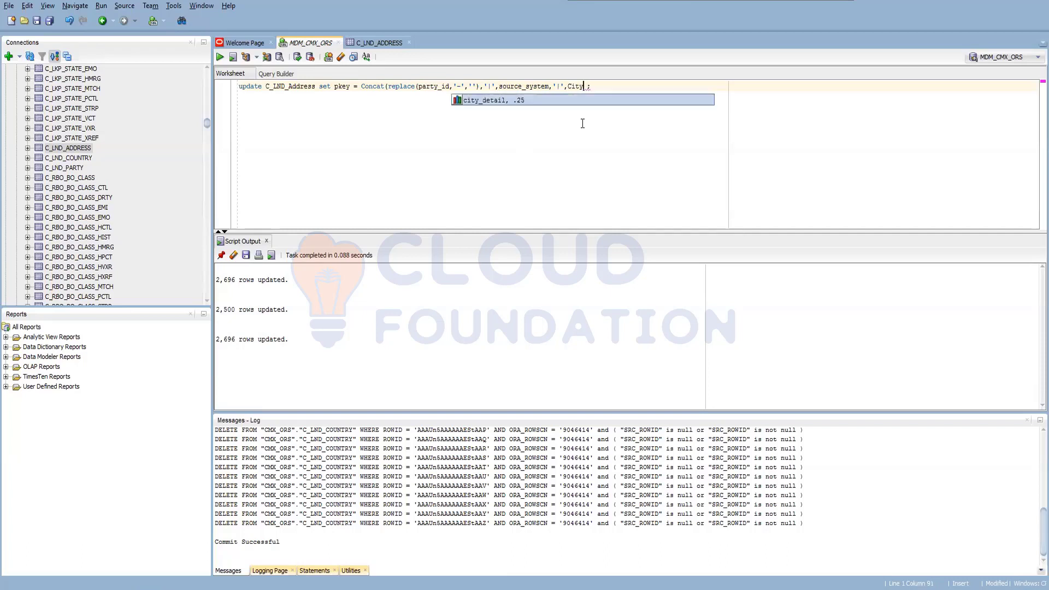
{"action": "type", "text": ")"}
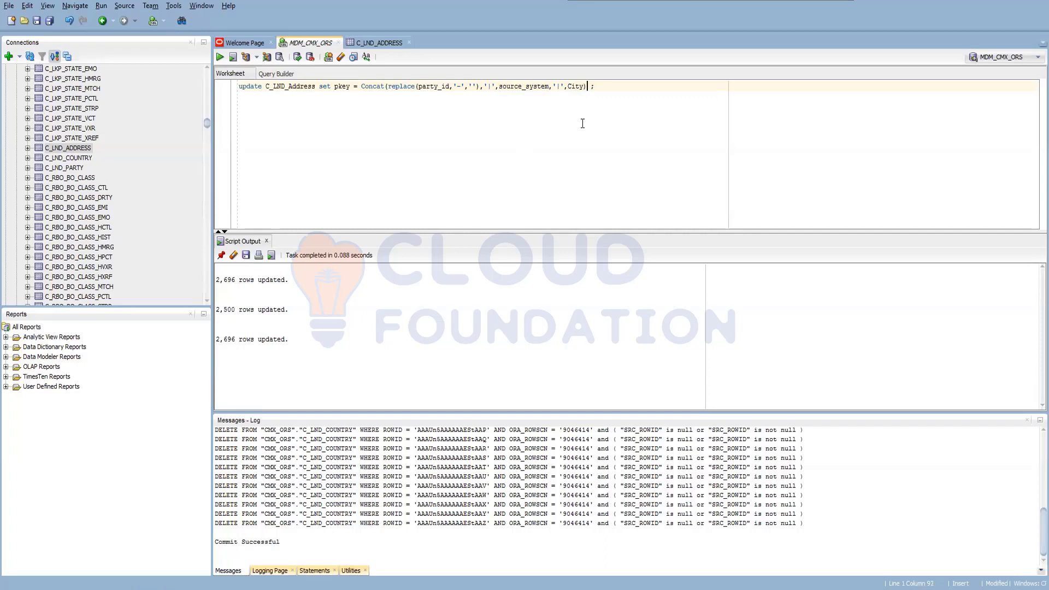
{"action": "key", "text": "F5"}
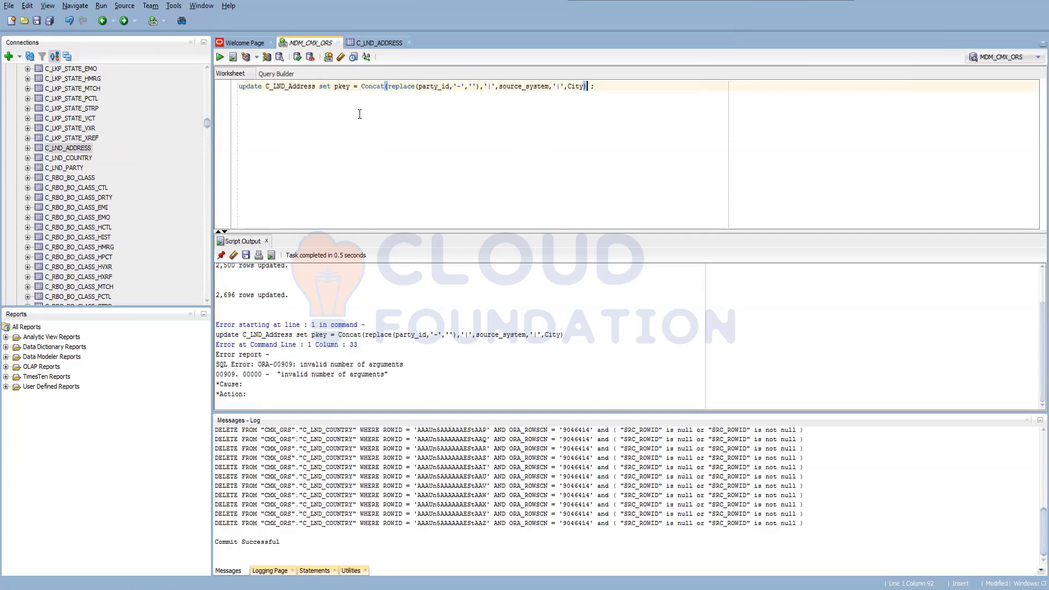
- Remove the Concat function with its opening and closing parentheses from the pkey update statement
{"action": "left_click", "coordinate": [387, 86]}
{"action": "key", "text": "BackSpace"}
{"action": "key", "text": "BackSpace"}
{"action": "key", "text": "BackSpace"}
{"action": "key", "text": "BackSpace"}
{"action": "key", "text": "BackSpace"}
{"action": "key", "text": "BackSpace"}
{"action": "key", "text": "BackSpace"}
{"action": "left_click", "coordinate": [563, 93]}
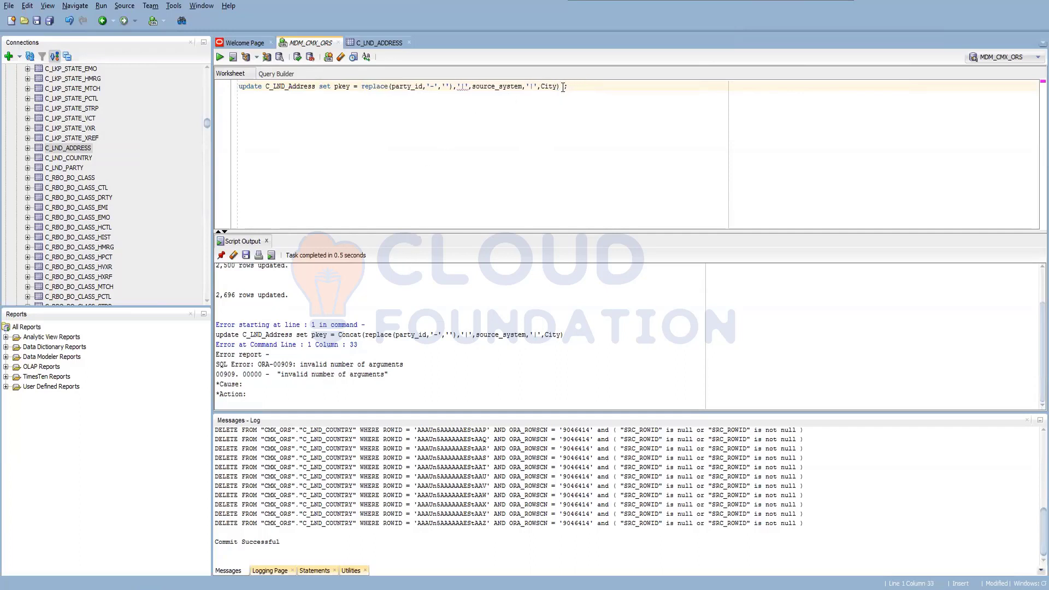
{"action": "key", "text": "BackSpace"}
- Replace the commas between the replace expression, the '|' separators, source_system and City with || operators
{"action": "left_click", "coordinate": [461, 86]}
{"action": "key", "text": "Left"}
{"action": "key", "text": "BackSpace"}
{"action": "key", "text": "Delete"}
{"action": "type", "text": "||"}
{"action": "key", "text": "Delete"}
{"action": "type", "text": "||"}
{"action": "type", "text": "||"}
- Run the pkey update and refresh the C_LND_ADDRESS data view
{"action": "key", "text": "F5"}
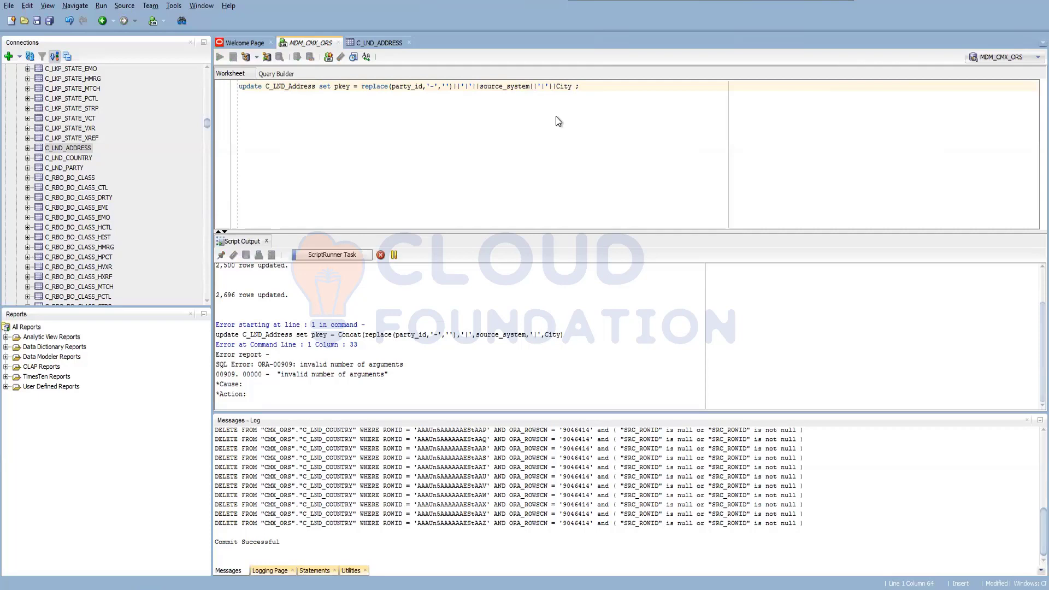
{"action": "left_click", "coordinate": [376, 44]}
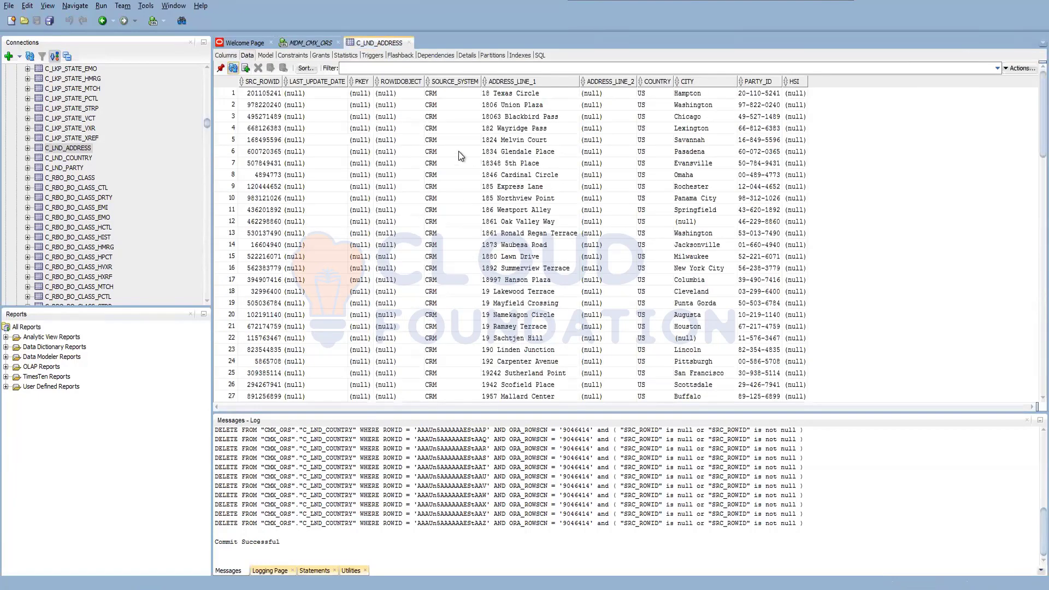
{"action": "key", "text": "ctrl+r"}
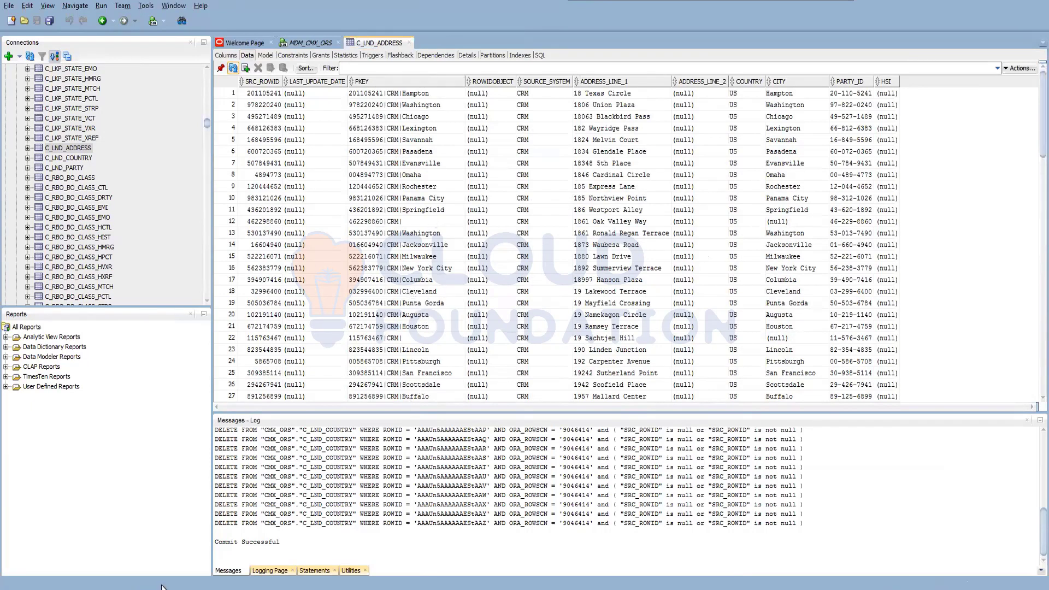
- Look through the C_LND_ADDRESS rows to check the populated src_rowid, pkey and last_update_date columns
{"action": "left_click", "coordinate": [76, 168]}
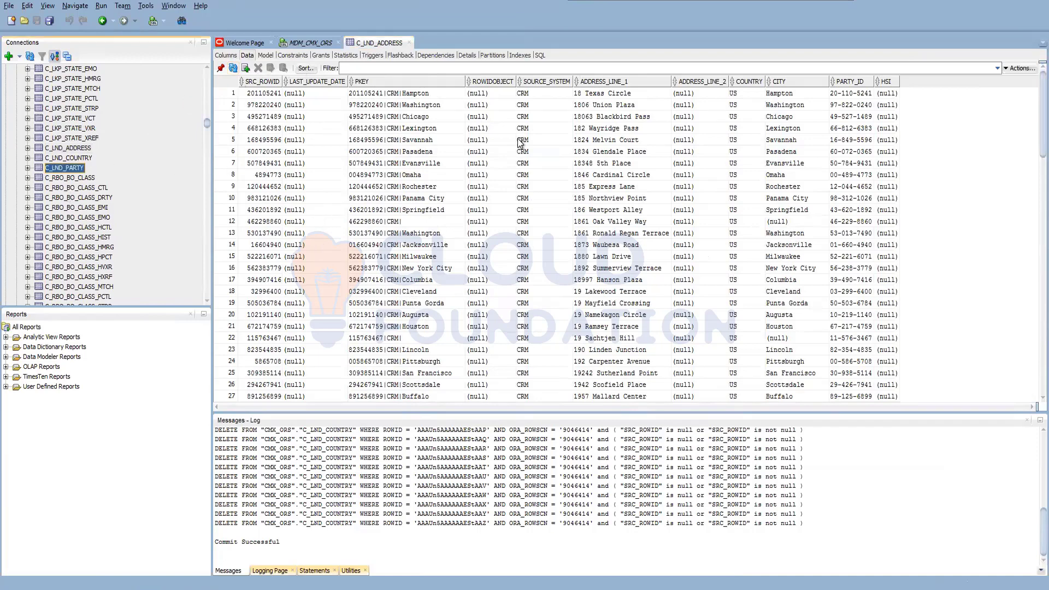
{"action": "left_click", "coordinate": [56, 147]}
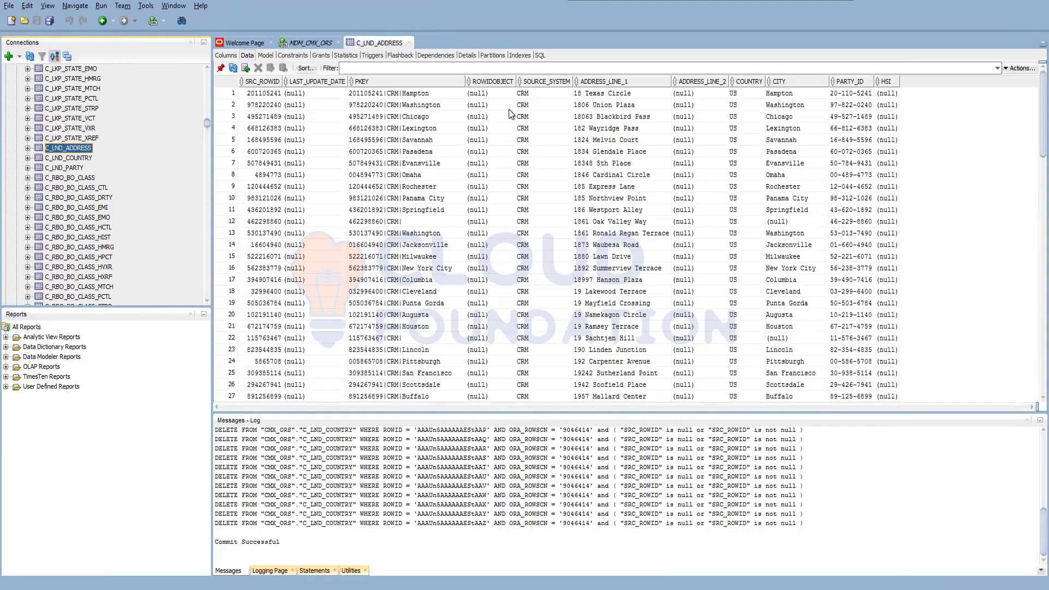
{"action": "scroll", "coordinate": [495, 256], "scroll_direction": "down", "scroll_amount": 11}
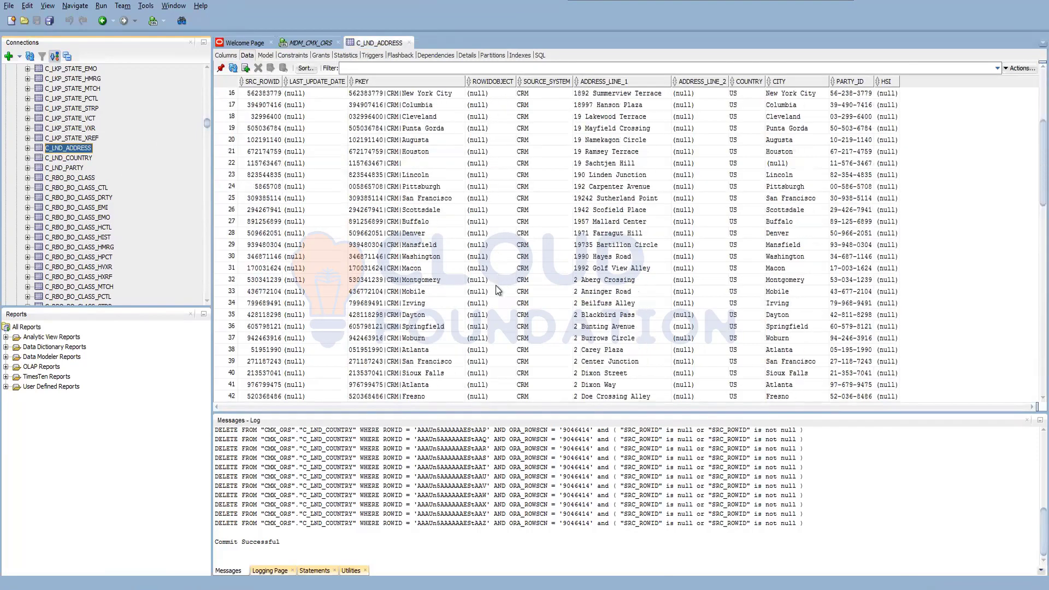
{"action": "scroll", "coordinate": [502, 320], "scroll_direction": "down", "scroll_amount": 7}
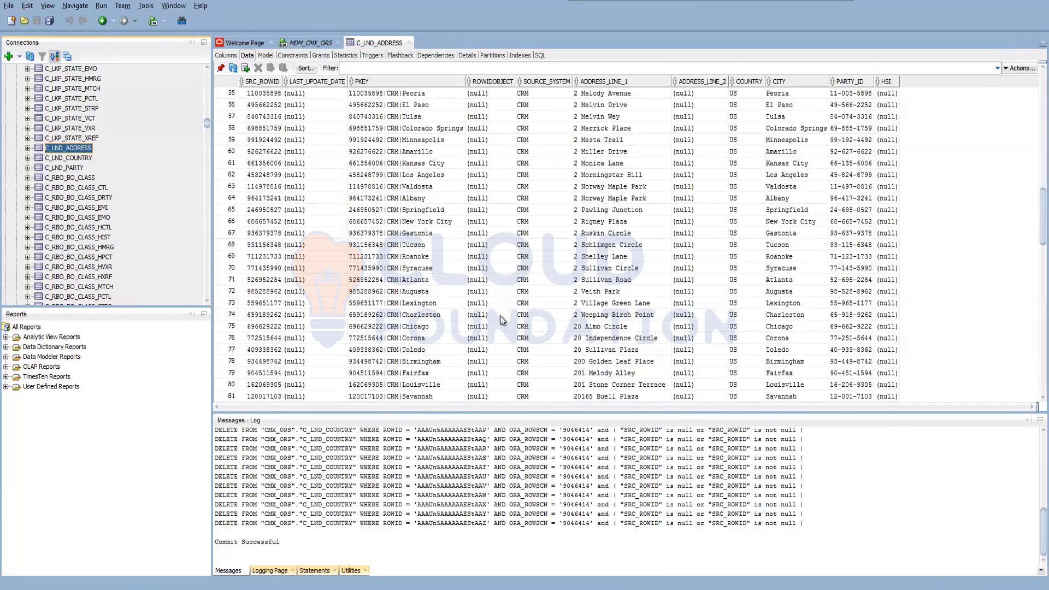
{"action": "scroll", "coordinate": [503, 320], "scroll_direction": "down", "scroll_amount": 1}
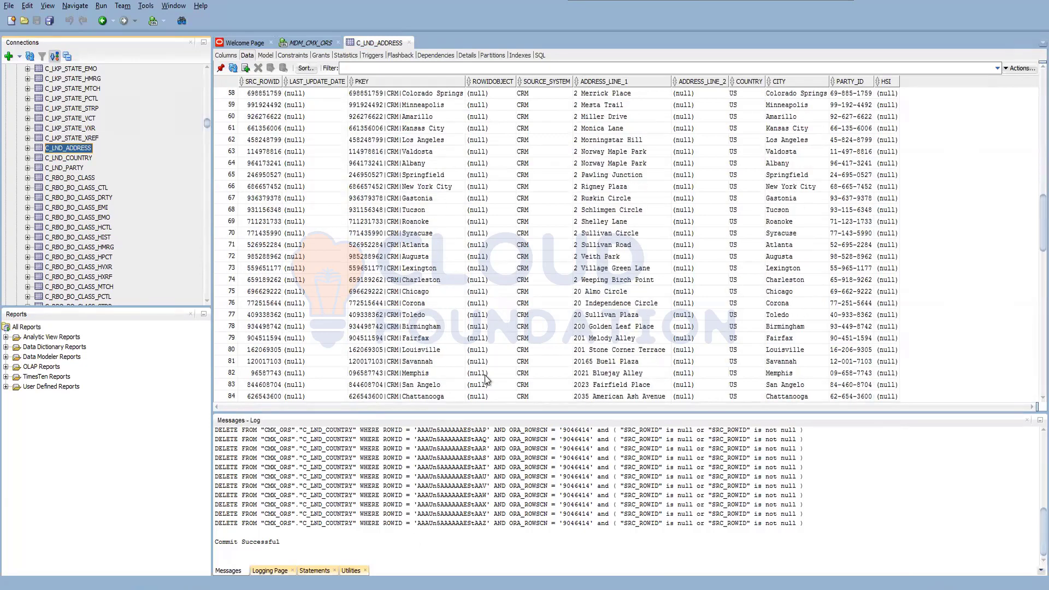
- Switch to the Informatica MDM Hub Console and execute the partyLoad batch group from its Control & Logs
{"action": "mouse_move", "coordinate": [147, 583]}
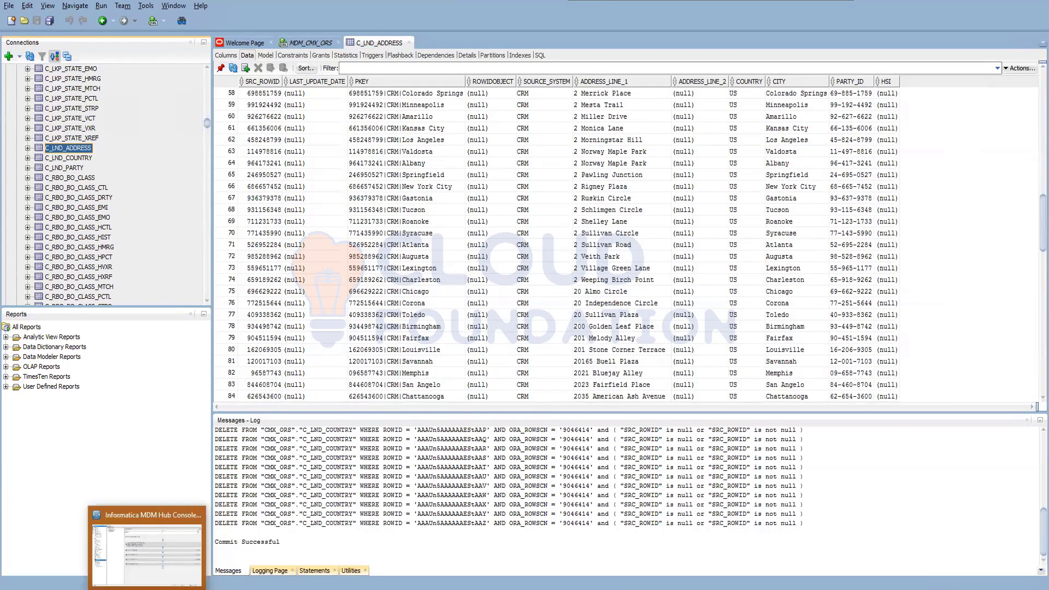
{"action": "left_click", "coordinate": [175, 565]}
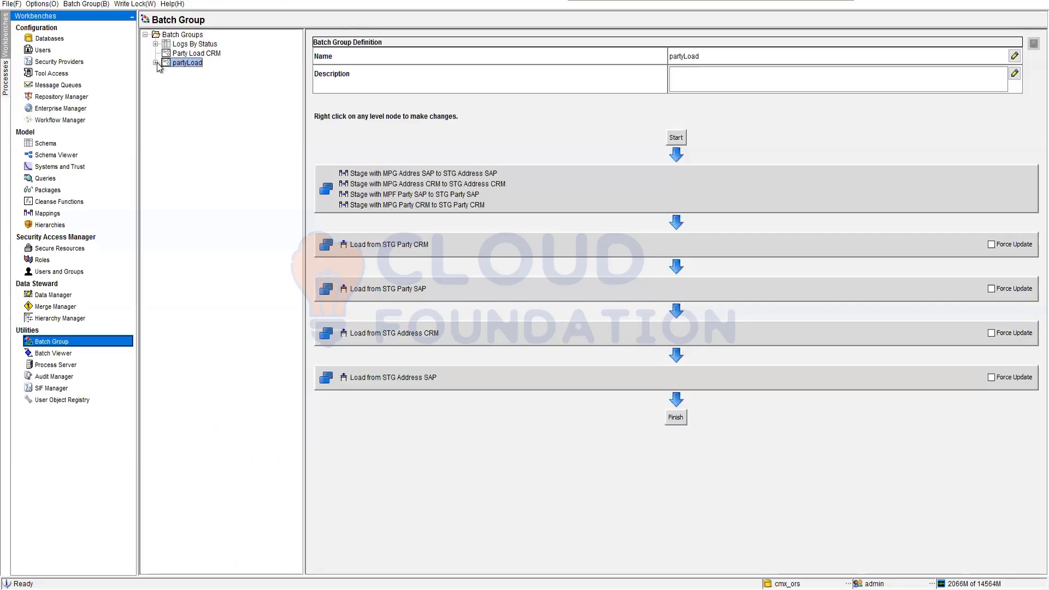
{"action": "left_click", "coordinate": [156, 63]}
{"action": "left_click", "coordinate": [212, 73]}
{"action": "left_click", "coordinate": [334, 35]}
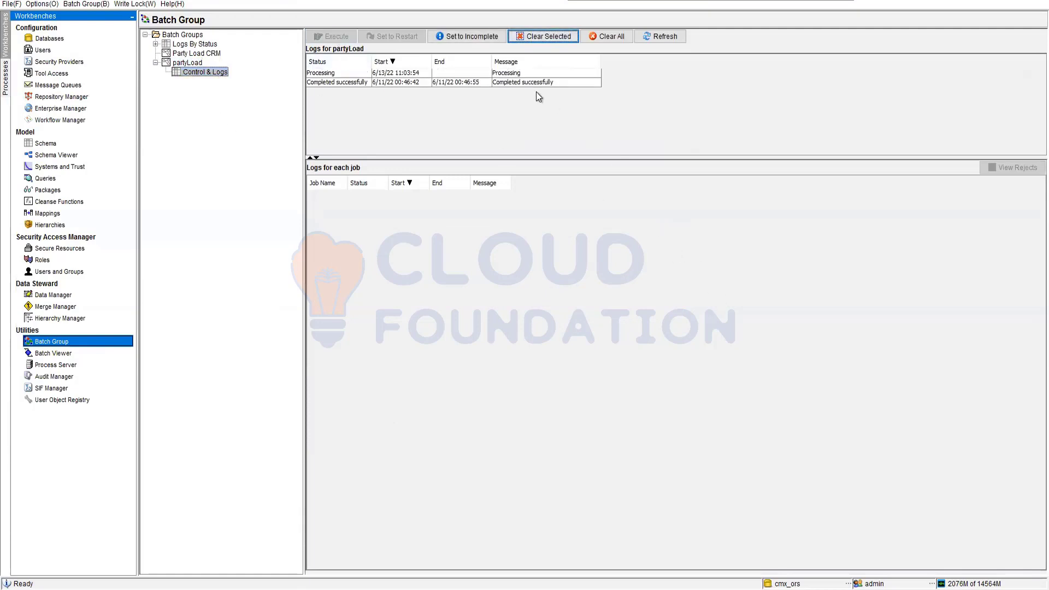
- Refresh the job logs of the latest partyLoad run and examine the message of the MPF Party SAP stage job
{"action": "left_click", "coordinate": [498, 73]}
{"action": "left_click", "coordinate": [663, 36]}
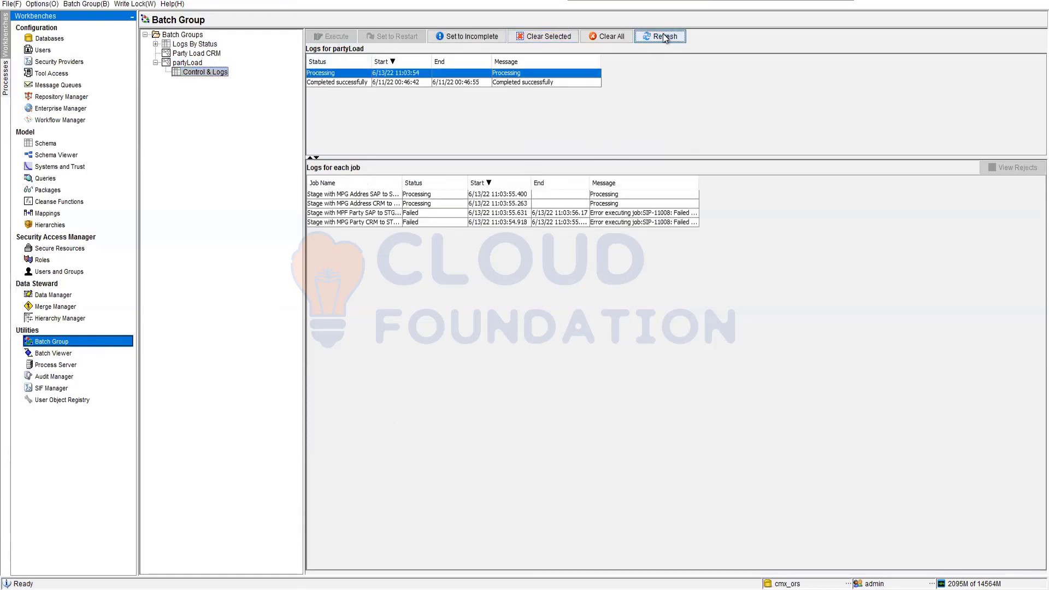
{"action": "left_click", "coordinate": [380, 213]}
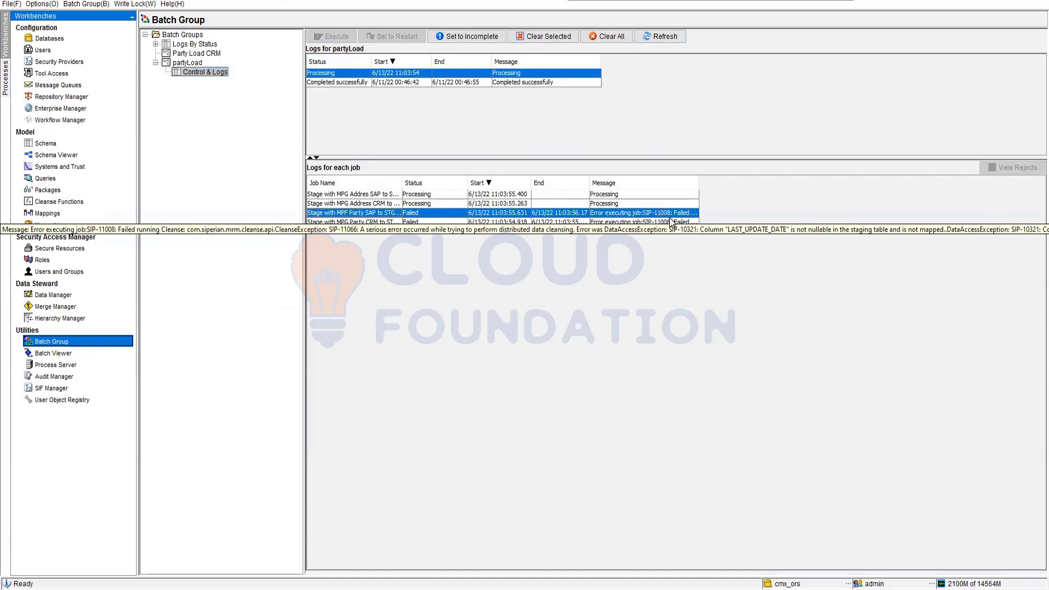
- Set the latest partyLoad run to incomplete, declining the deletion of all batch group logs
{"action": "left_click", "coordinate": [607, 37]}
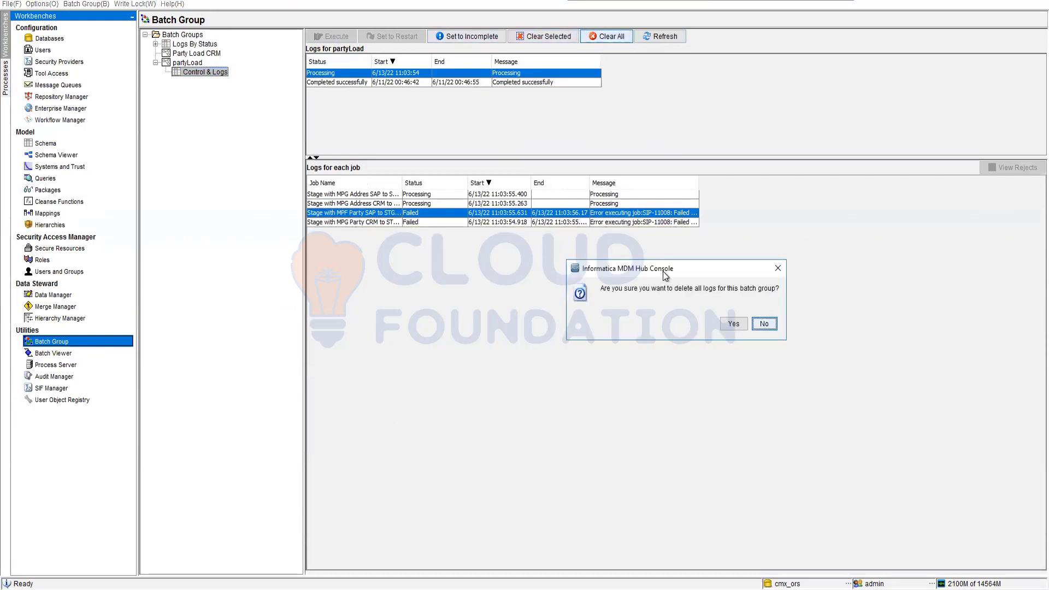
{"action": "left_click", "coordinate": [764, 324]}
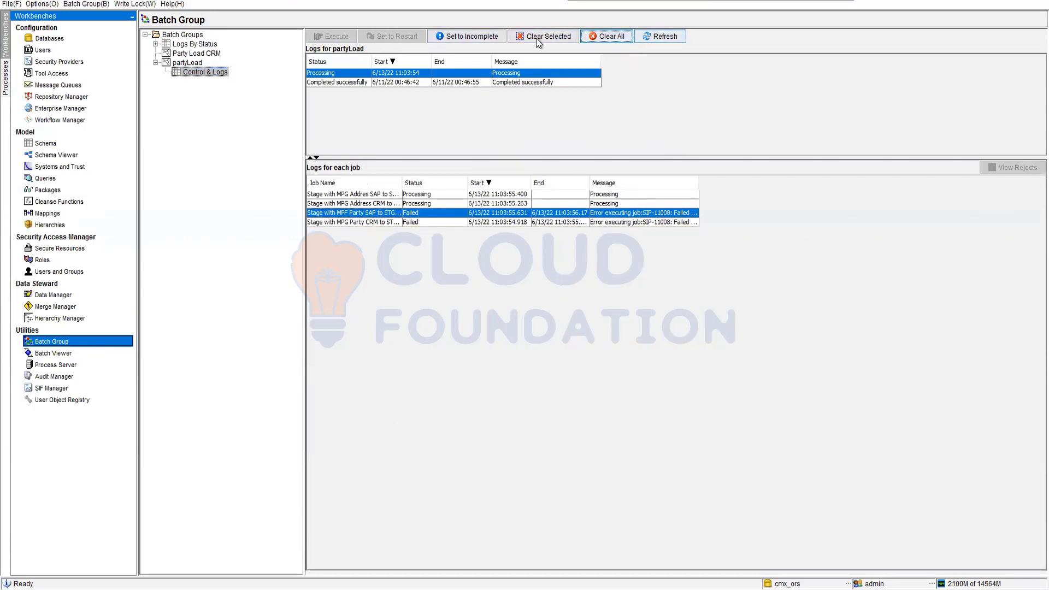
{"action": "left_click", "coordinate": [464, 38]}
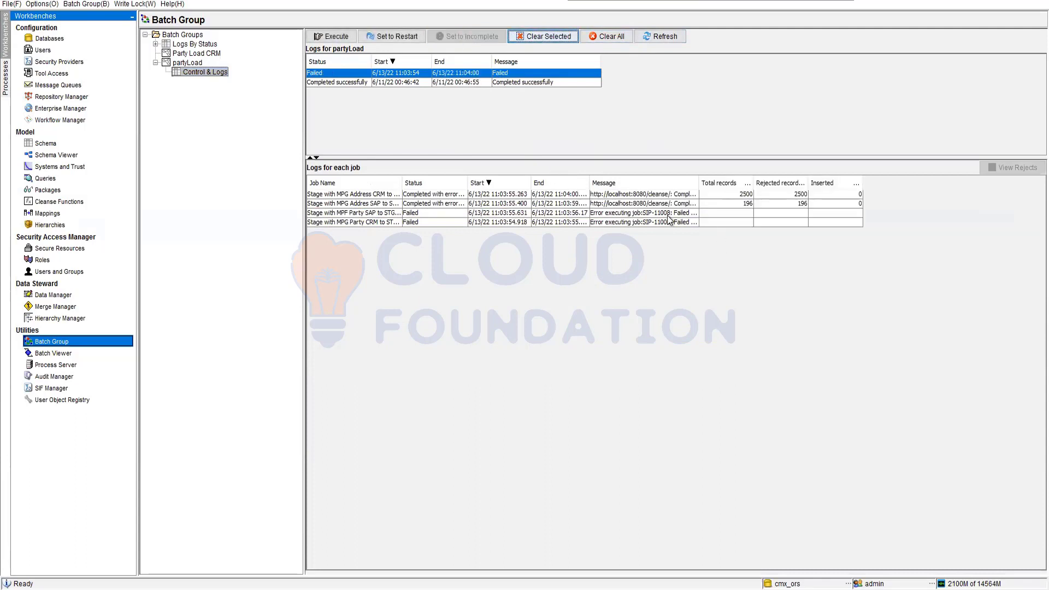
- Select the failed MPF Party SAP stage job and open the Mappings tool
{"action": "left_click", "coordinate": [650, 213]}
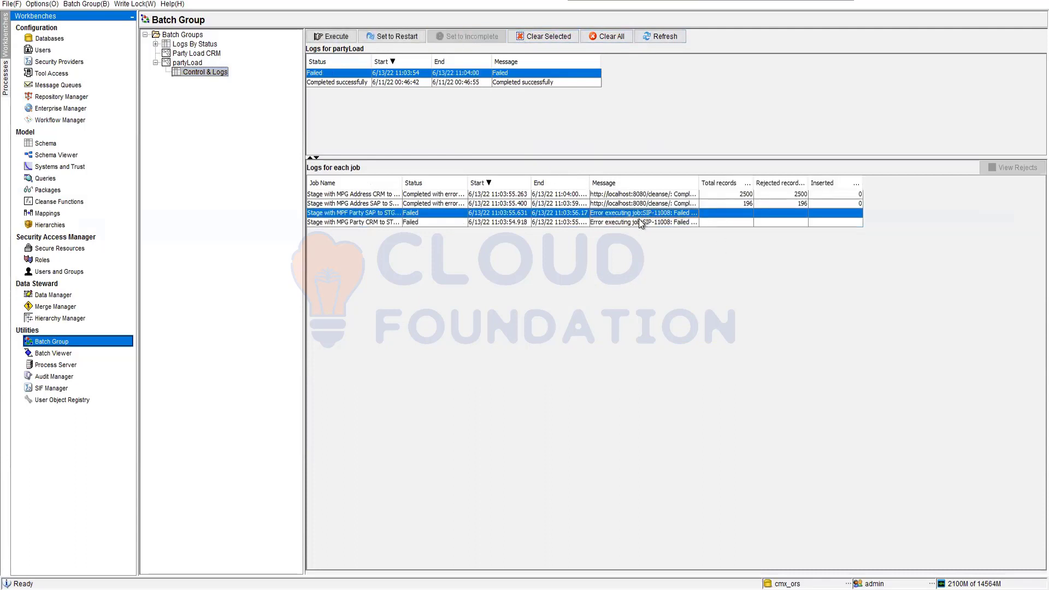
{"action": "left_click", "coordinate": [47, 213]}
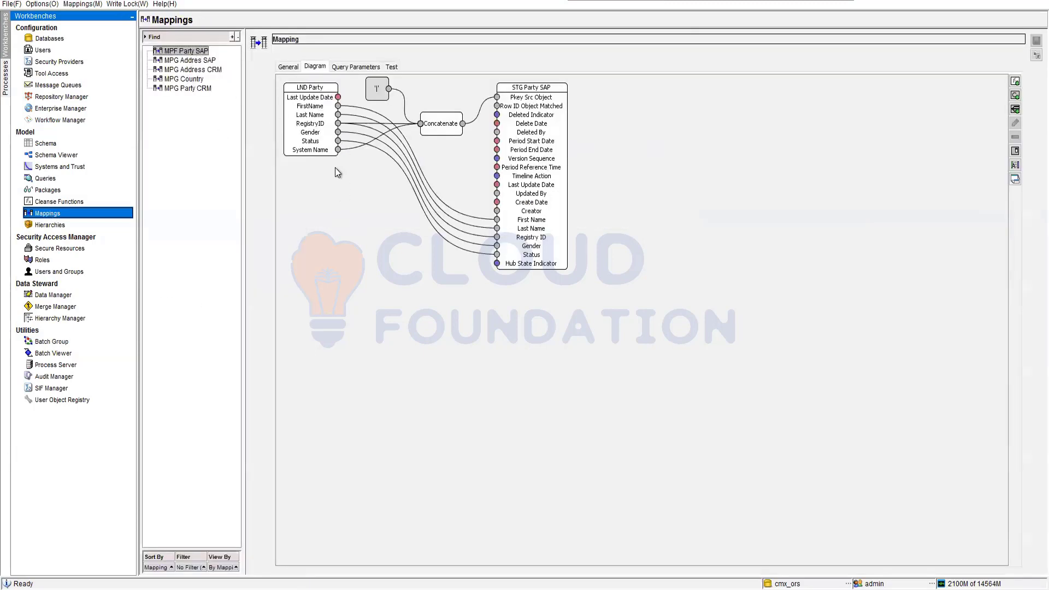
{"action": "right_click", "coordinate": [355, 198]}
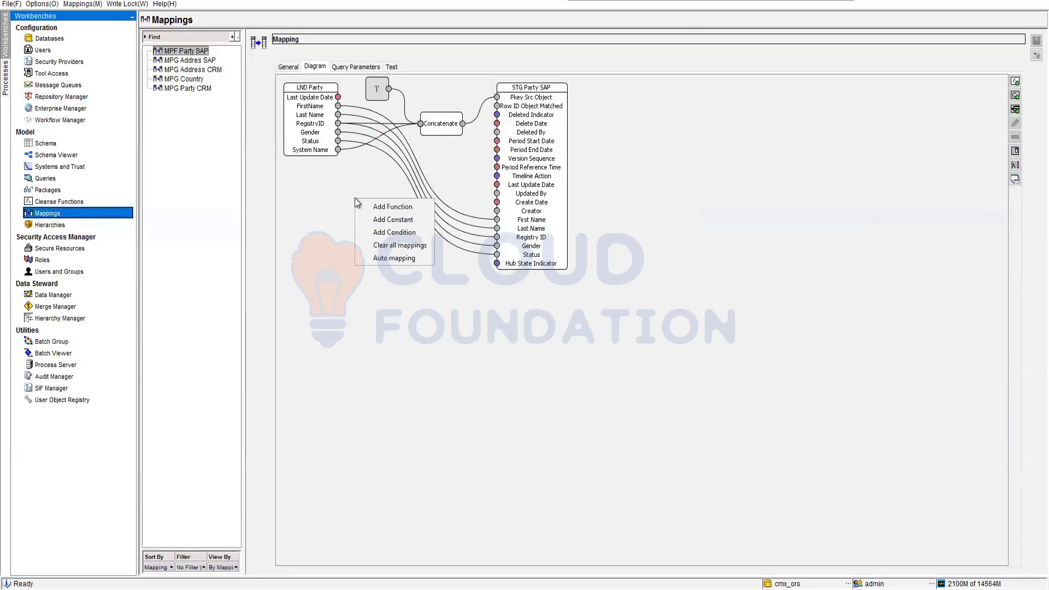
{"action": "left_click", "coordinate": [395, 208]}
{"action": "double_click", "coordinate": [475, 288]}
{"action": "left_click", "coordinate": [440, 341]}
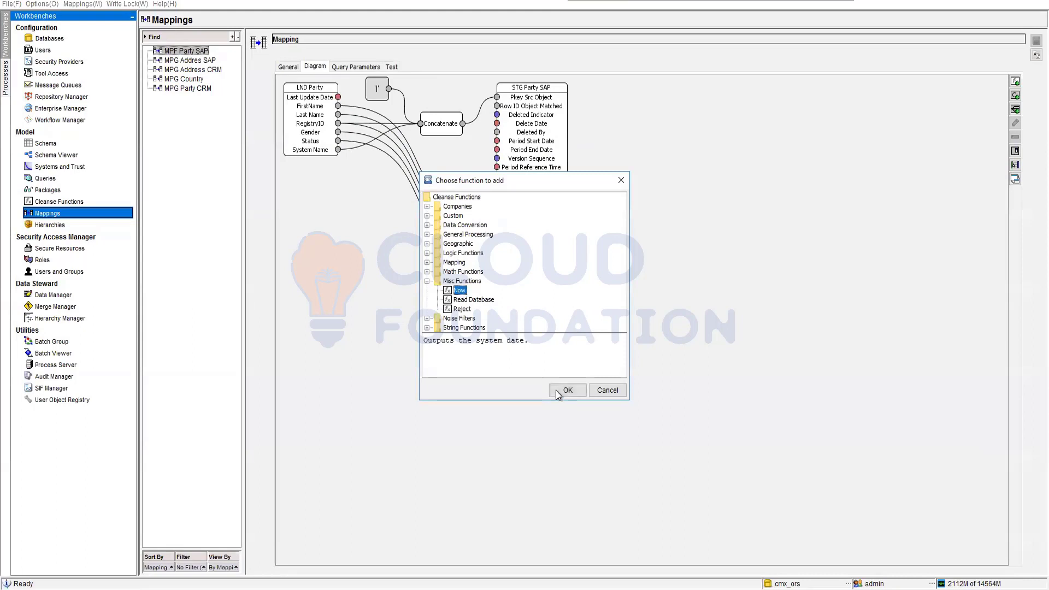
{"action": "left_click", "coordinate": [558, 391]}
{"action": "left_click_drag", "start_coordinate": [311, 114], "coordinate": [319, 240]}
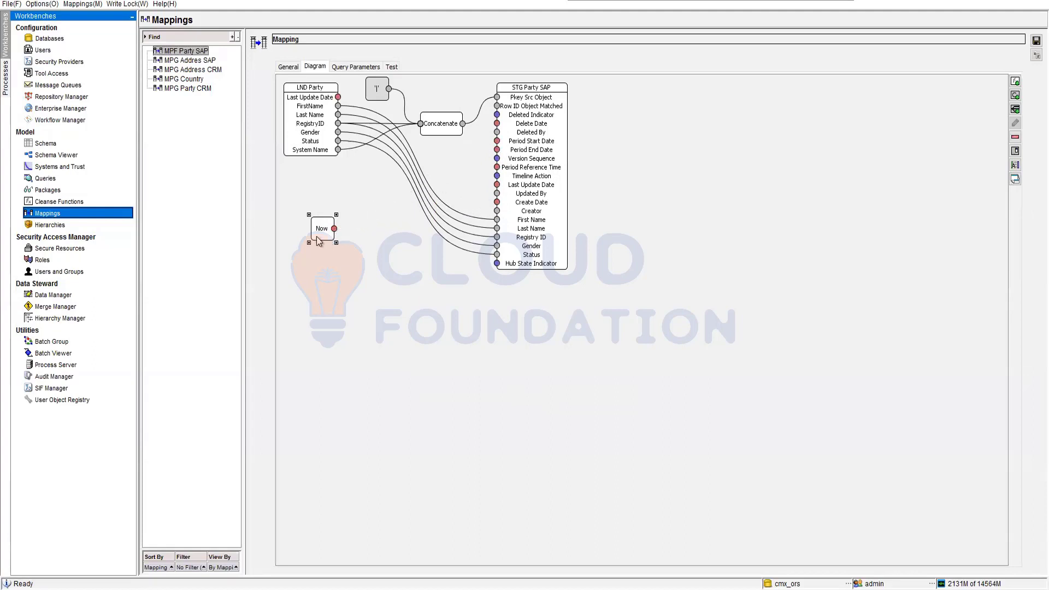
{"action": "key", "text": "Delete"}
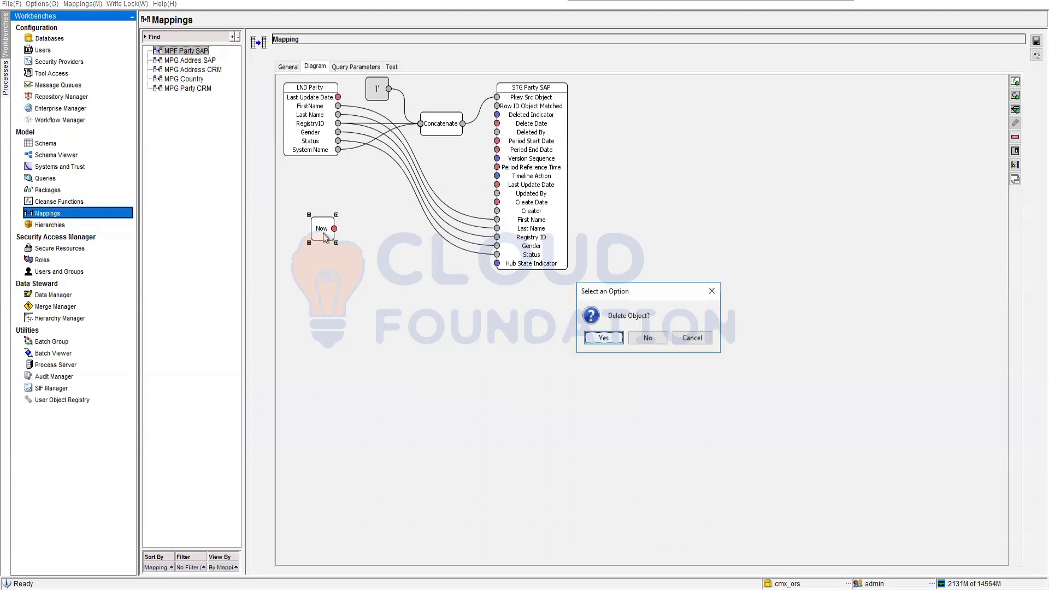
{"action": "left_click", "coordinate": [595, 339]}
- Map LND Party's Last Update Date to STG Party SAP's Last Update Date in the MPF Party SAP mapping and save
{"action": "left_click_drag", "start_coordinate": [339, 98], "coordinate": [498, 187]}
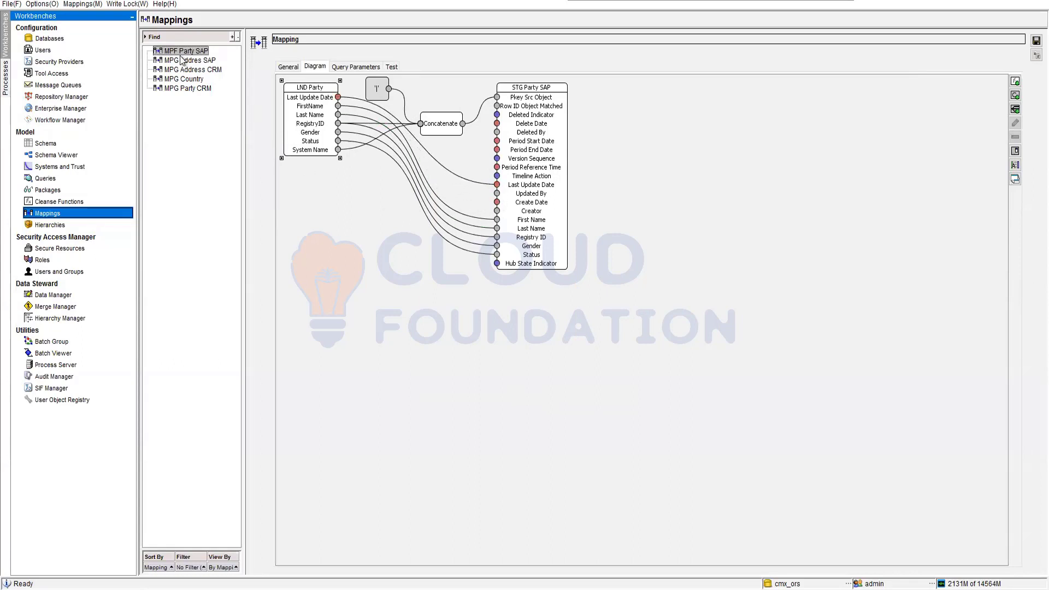
{"action": "left_click", "coordinate": [1036, 41]}
- In the MPG Party CRM mapping, connect LND Party's Last Update Date to STG Party CRM's Last Update Date and save
{"action": "left_click", "coordinate": [198, 88]}
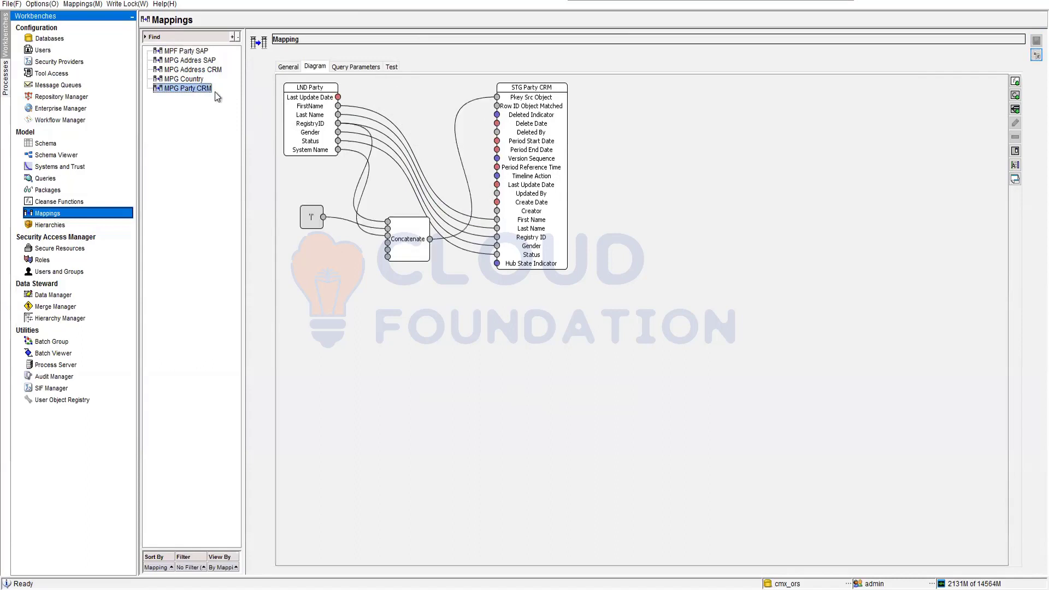
{"action": "left_click_drag", "start_coordinate": [338, 97], "coordinate": [498, 186]}
{"action": "left_click", "coordinate": [1035, 41]}
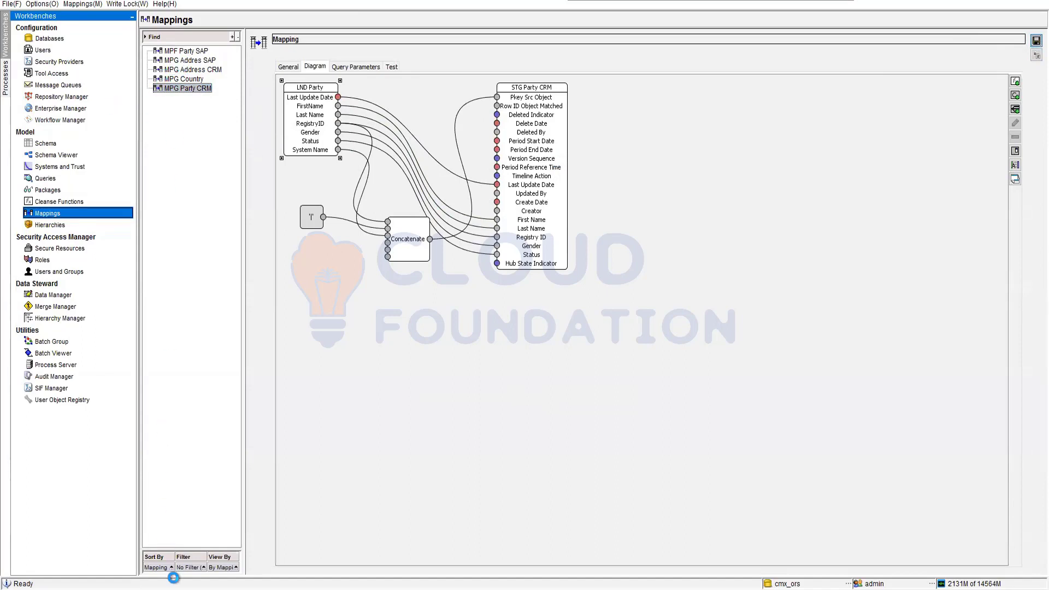
- Switch to the SQL Developer MDM_CMX_ORS worksheet and replace pkey with last_update_date in the C_LND_Address update statement
{"action": "key", "text": "alt+Tab"}
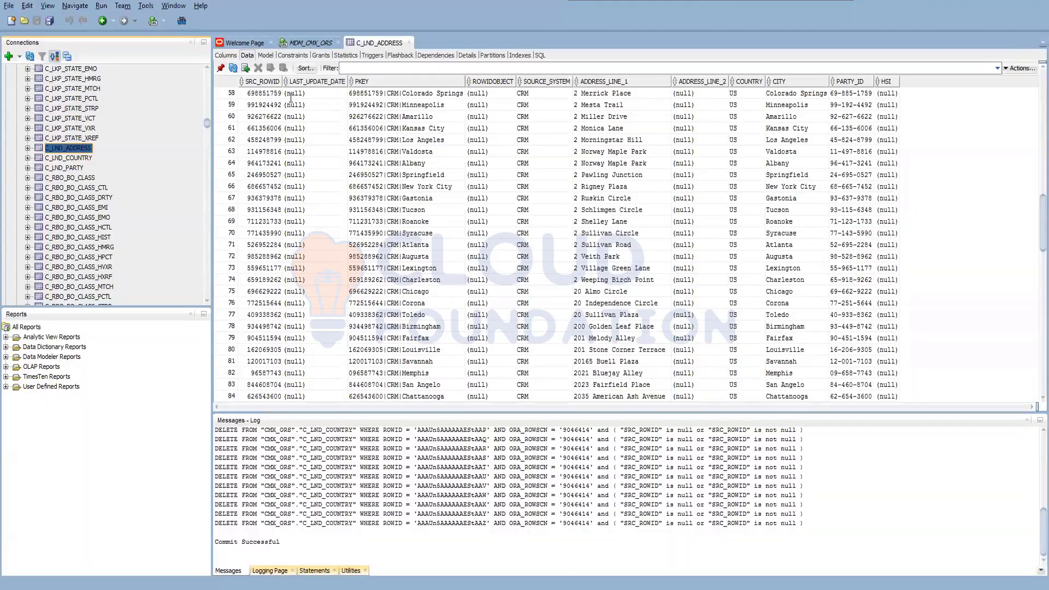
{"action": "key", "text": "alt+Page_Up"}
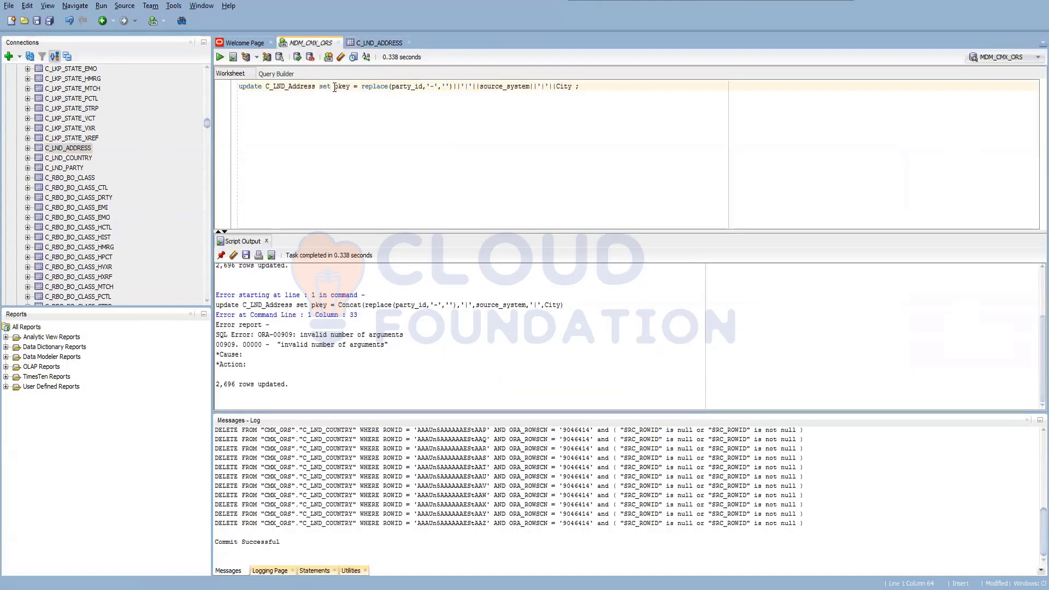
{"action": "left_click_drag", "start_coordinate": [335, 87], "coordinate": [350, 88]}
{"action": "type", "text": "last"}
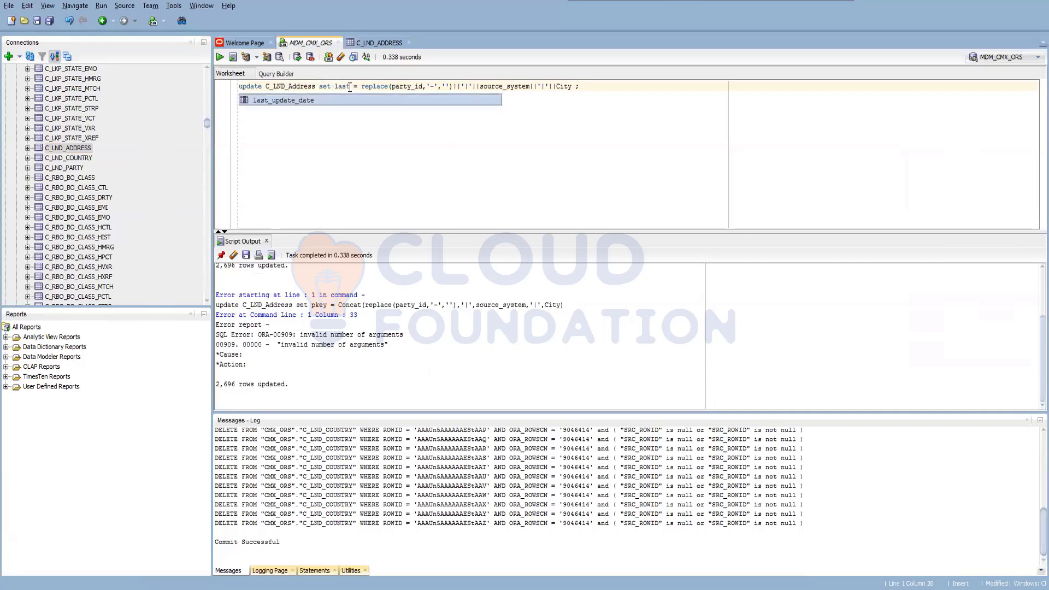
{"action": "key", "text": "Return"}
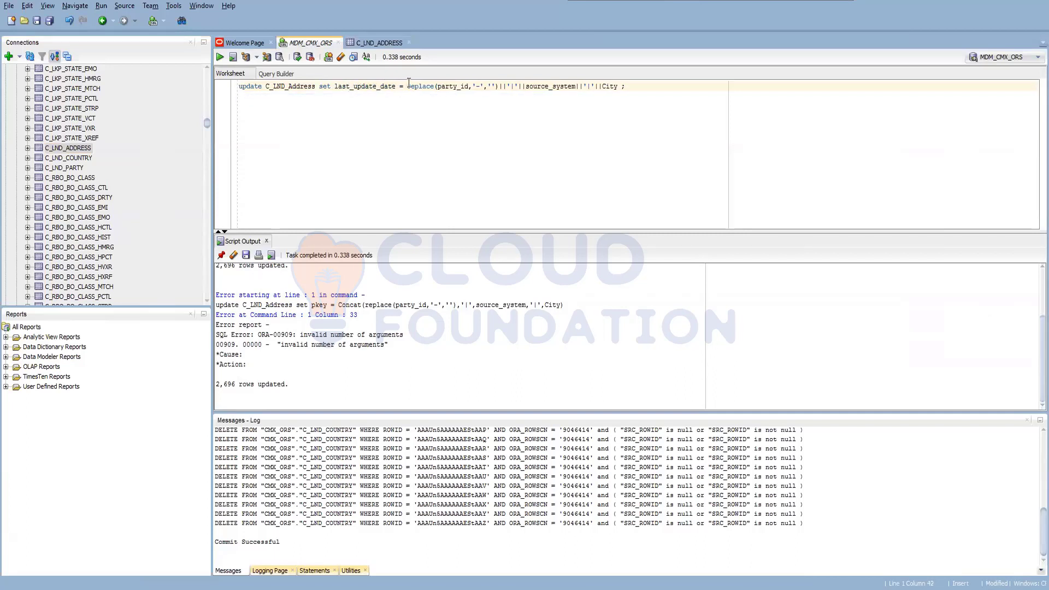
- Replace the concatenation expression with sysdate and run the C_LND_Address last_update_date update
{"action": "left_click", "coordinate": [621, 90], "text": "shift"}
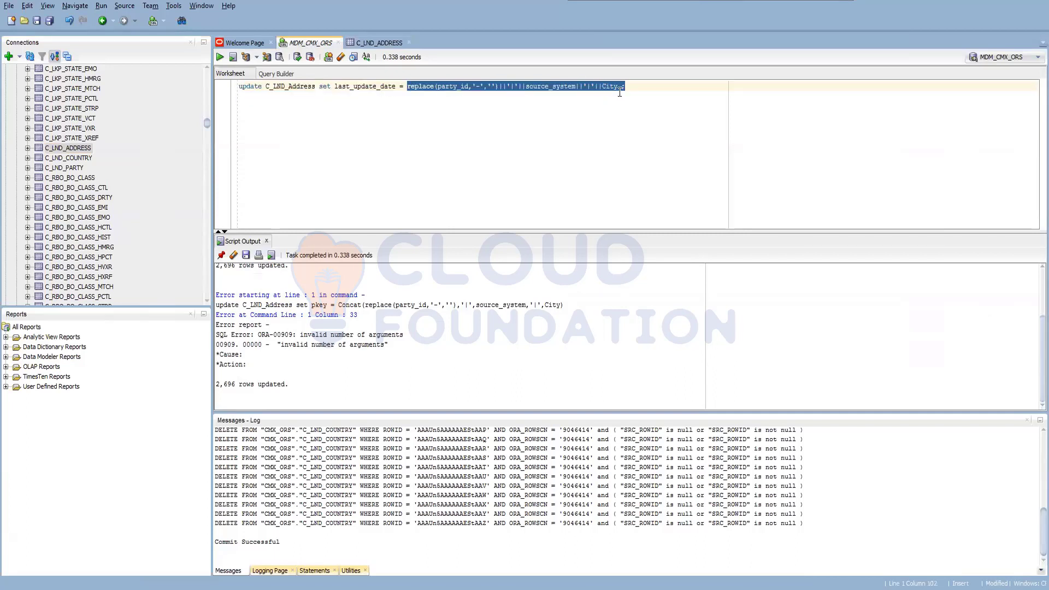
{"action": "type", "text": "date C_LND_Address set last_update_date = date"}
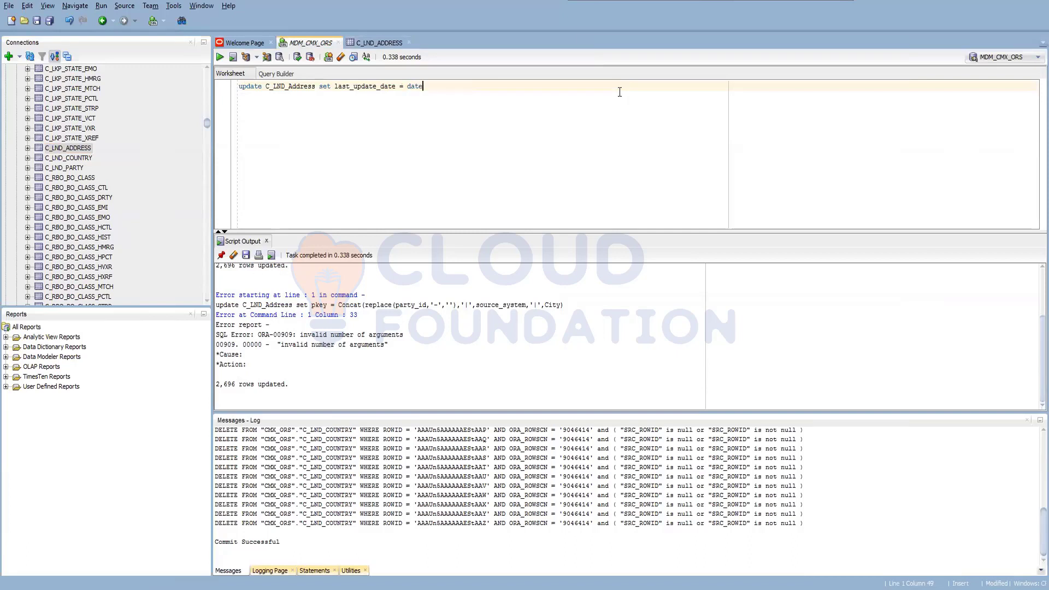
{"action": "key", "text": "BackSpace"}
{"action": "key", "text": "BackSpace"}
{"action": "key", "text": "BackSpace"}
{"action": "type", "text": "sysdate"}
{"action": "key", "text": "F5"}
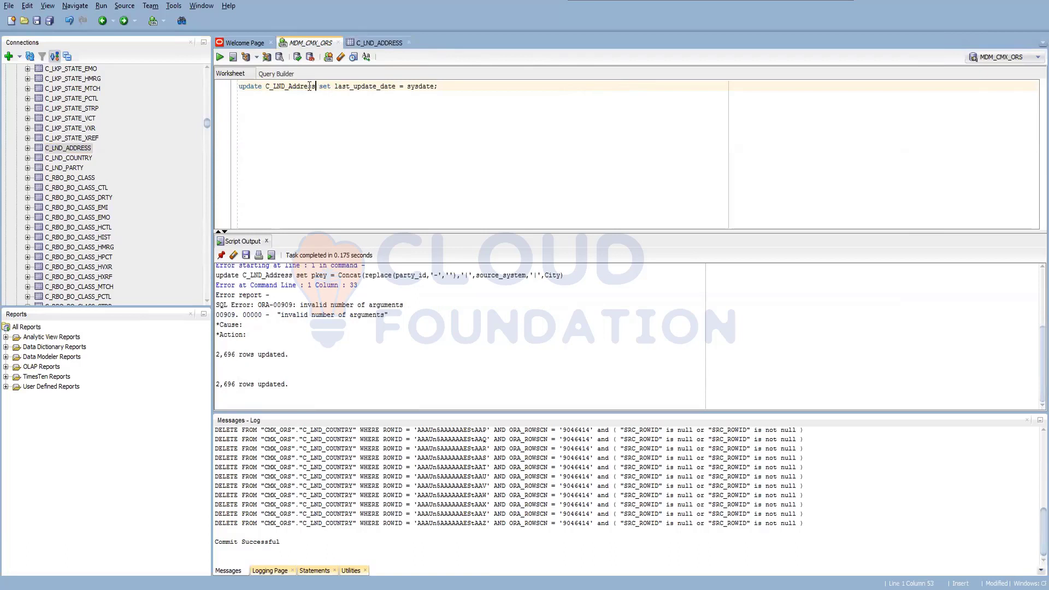
- Change the update's target table to C_LND_party, run the statement and commit the changes
{"action": "left_click_drag", "start_coordinate": [315, 86], "coordinate": [293, 86]}
{"action": "type", "text": "party"}
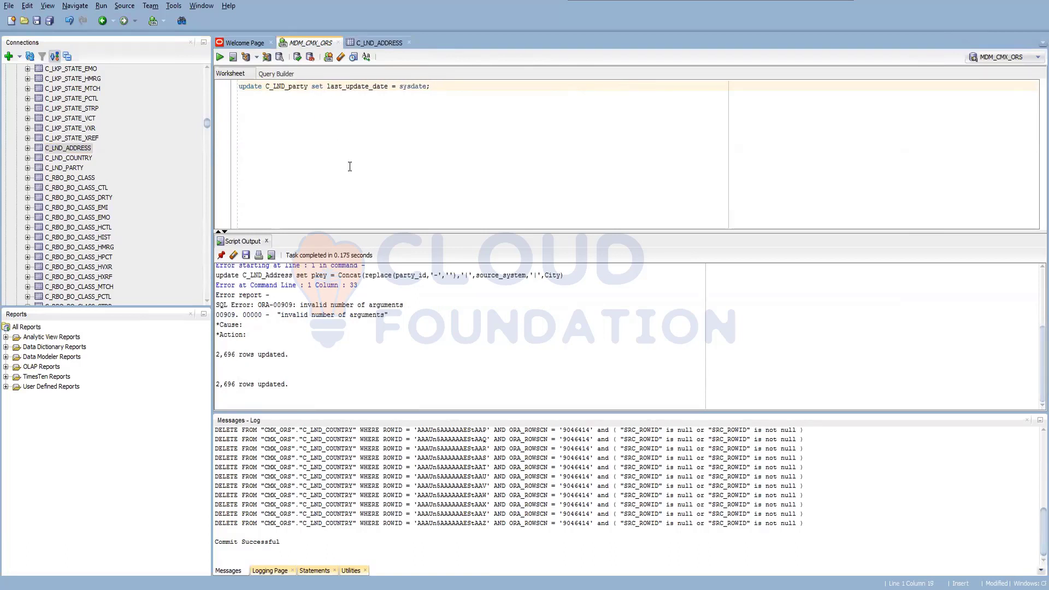
{"action": "key", "text": "ctrl+Return"}
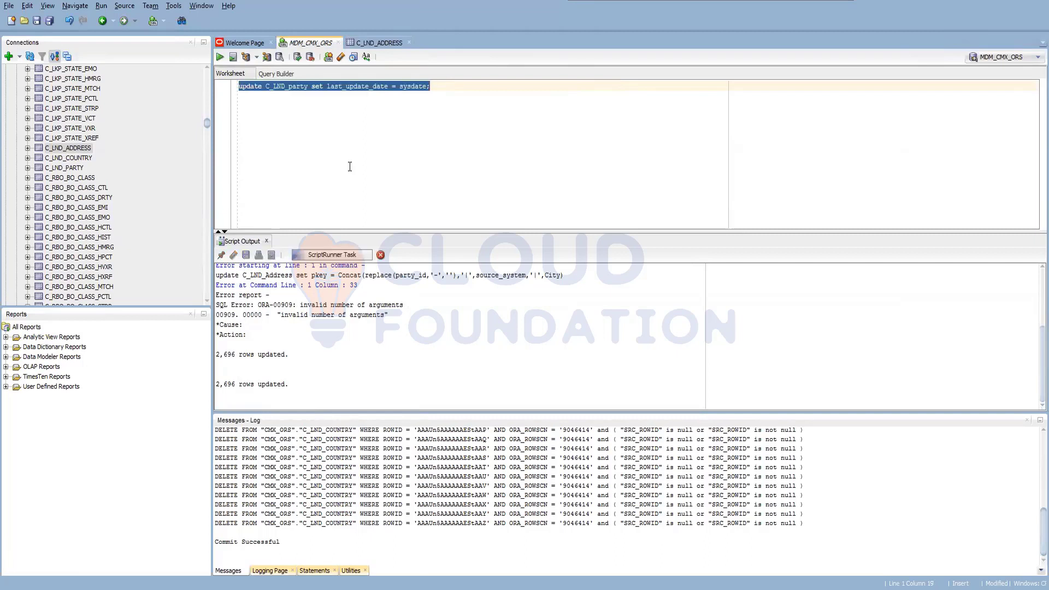
{"action": "left_click", "coordinate": [297, 57]}
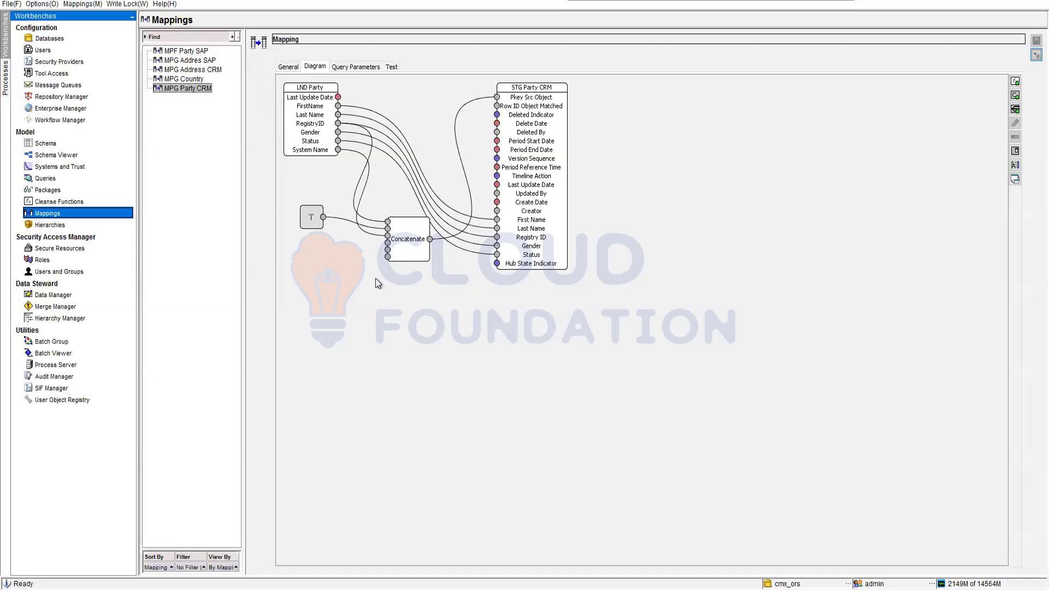
- In the MDM Hub Console, release the write lock and acquire it again
{"action": "left_click", "coordinate": [127, 4]}
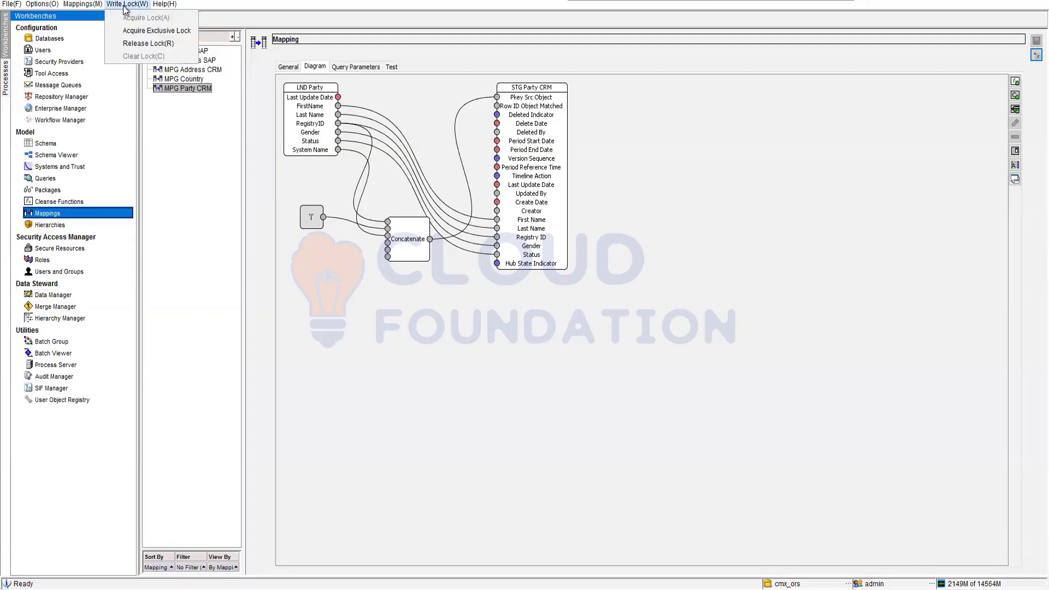
{"action": "left_click", "coordinate": [126, 42]}
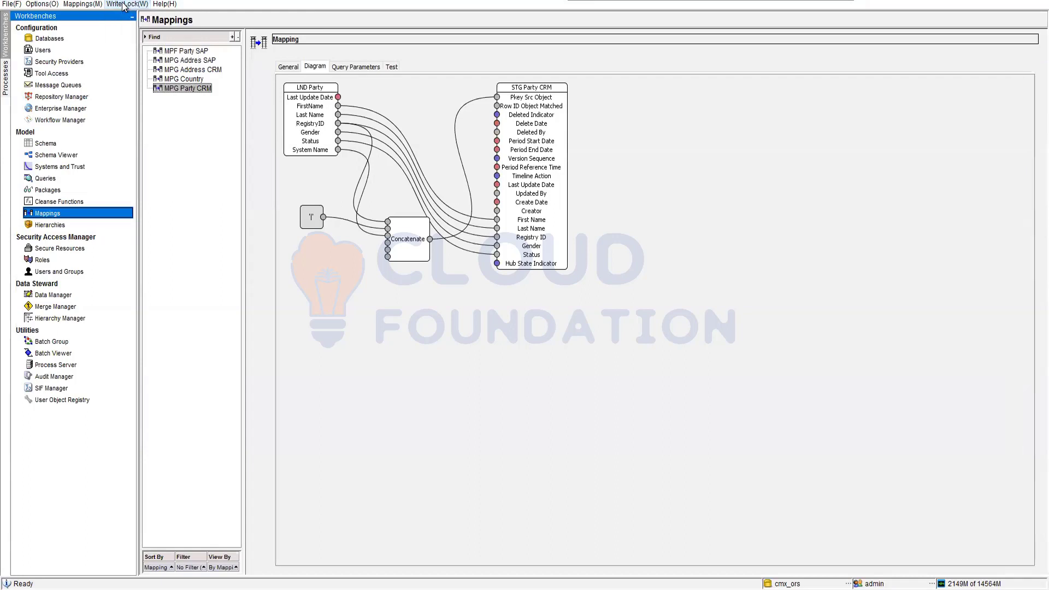
{"action": "left_click", "coordinate": [127, 4]}
{"action": "left_click", "coordinate": [124, 18]}
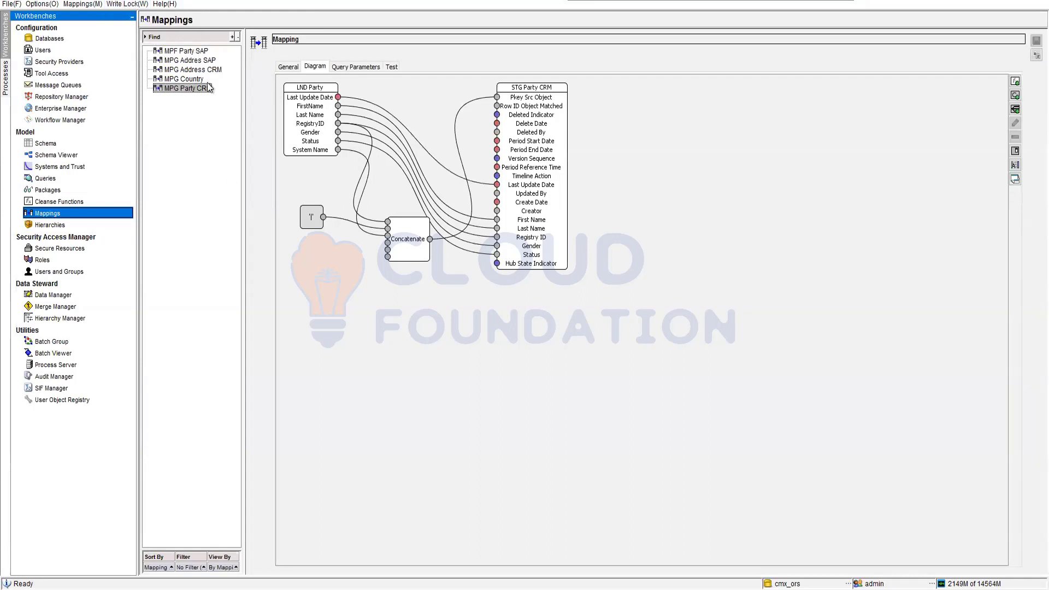
- Review the mapping diagrams for MPF Party SAP, MPG Addres SAP and MPG Address CRM
{"action": "left_click", "coordinate": [193, 51]}
{"action": "left_click", "coordinate": [194, 60]}
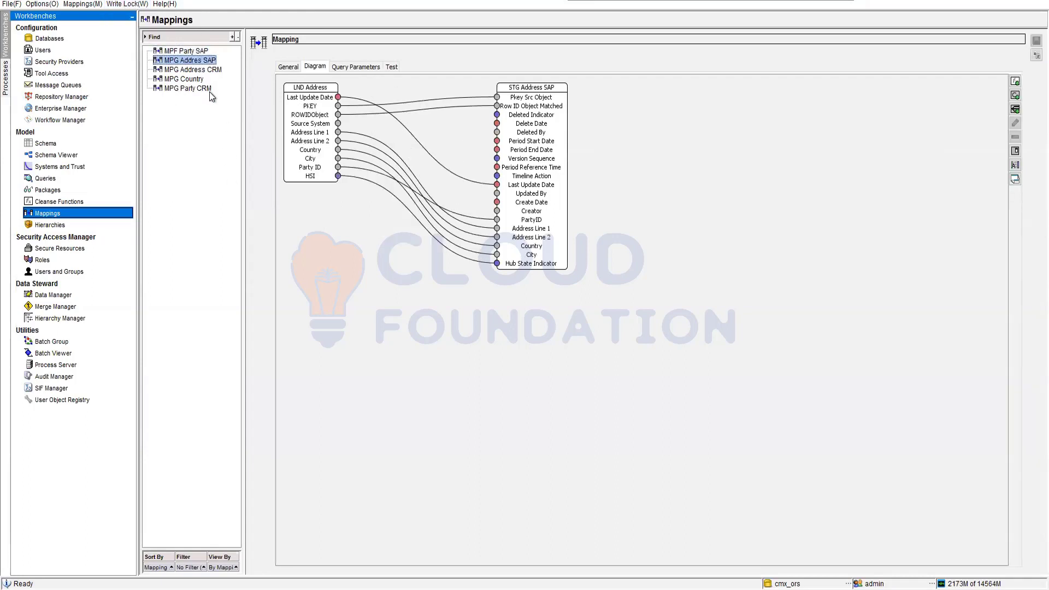
{"action": "left_click", "coordinate": [192, 70]}
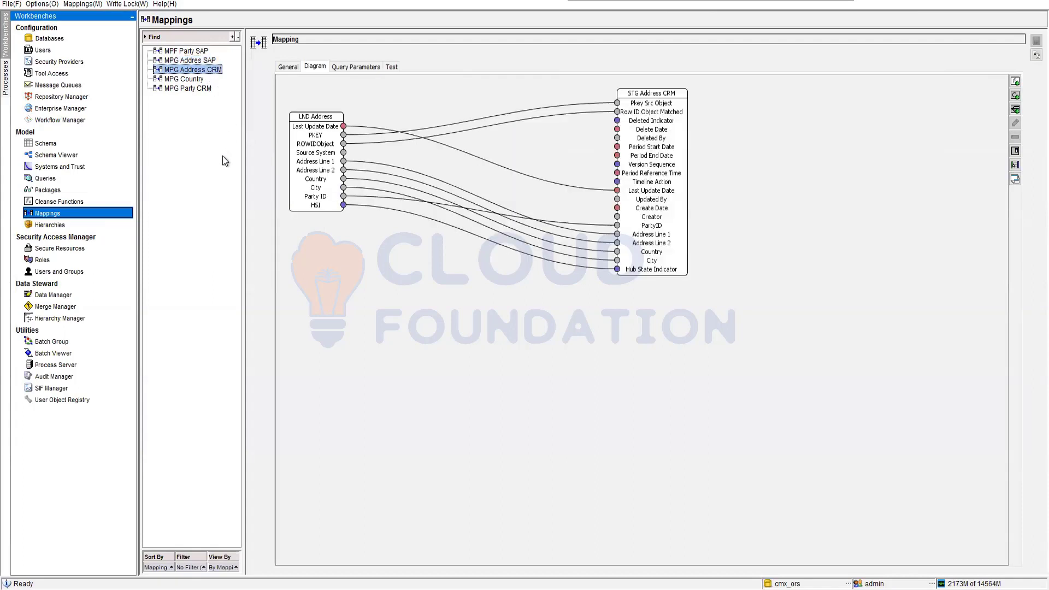
- Open the partyLoad batch group, check its job sequence and display its Control & Logs
{"action": "left_click", "coordinate": [48, 354]}
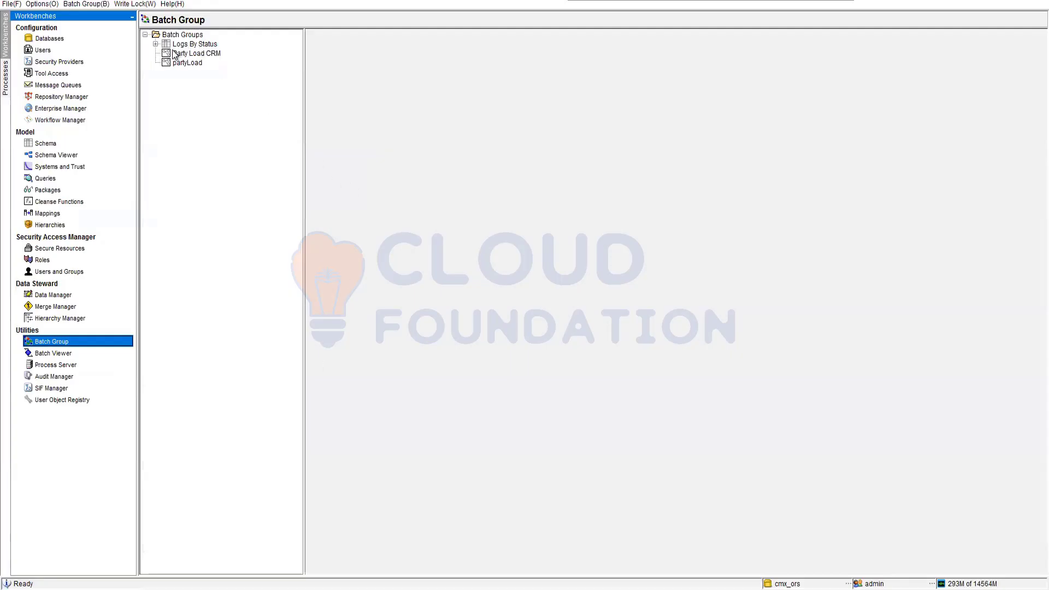
{"action": "left_click", "coordinate": [184, 63]}
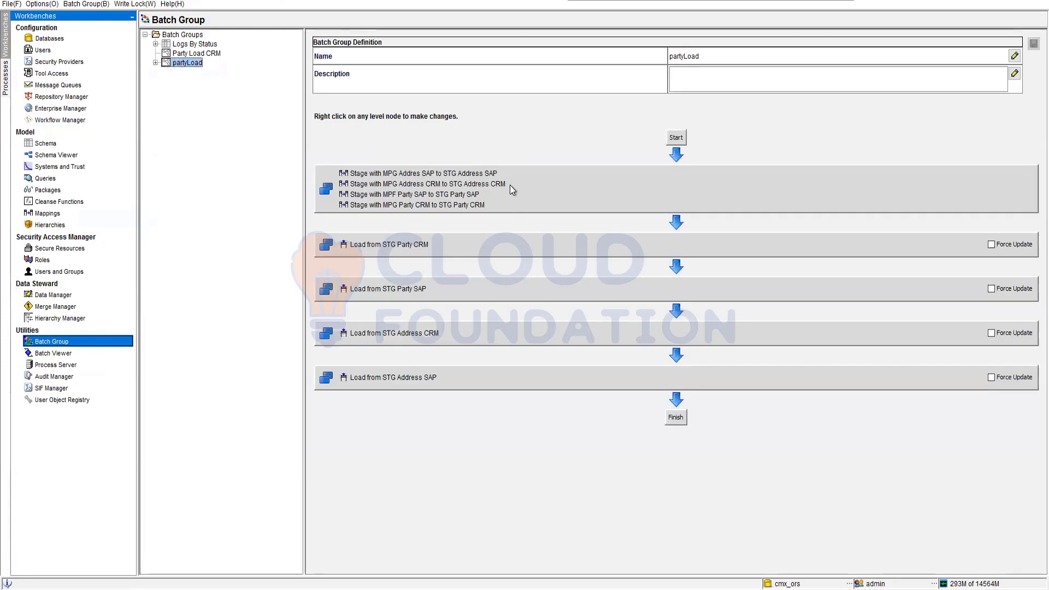
{"action": "left_click", "coordinate": [155, 62]}
{"action": "left_click", "coordinate": [191, 72]}
- Examine the job logs of the failed partyLoad run, widening the Message column to read the errors
{"action": "left_click", "coordinate": [402, 83]}
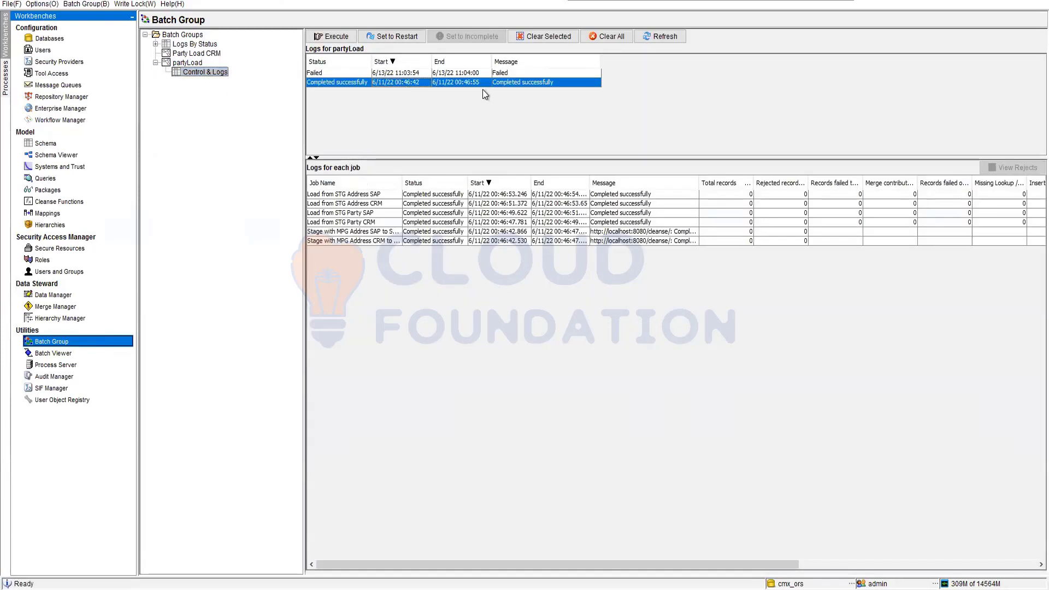
{"action": "key", "text": "Up"}
{"action": "left_click", "coordinate": [628, 213]}
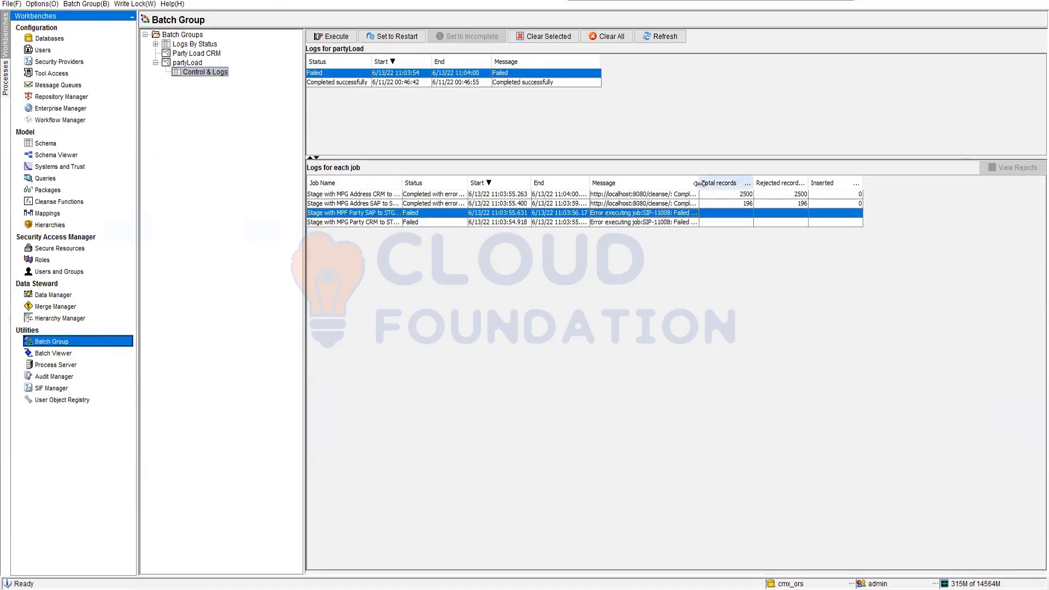
{"action": "left_click_drag", "start_coordinate": [698, 182], "coordinate": [844, 201]}
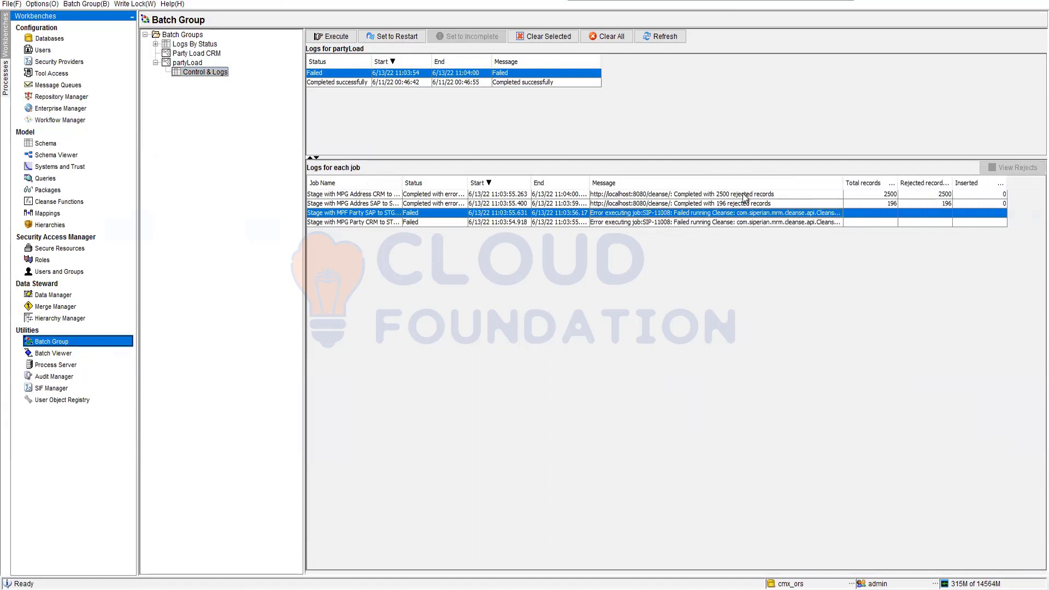
- View the rejects of the MPG Address CRM stage job, widen Error Description to read the reasons, and close the list
{"action": "left_click", "coordinate": [702, 195]}
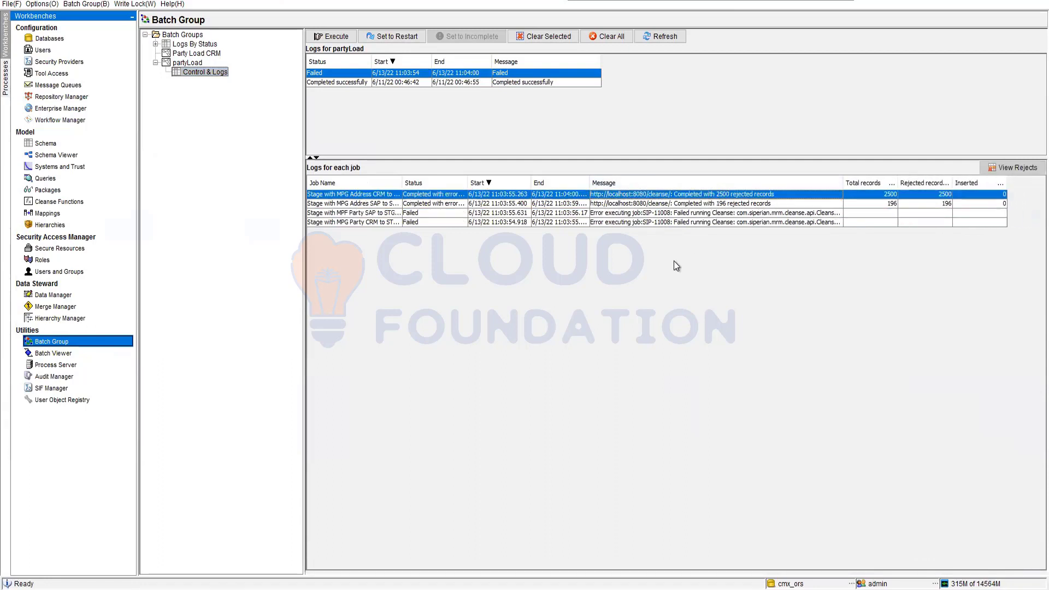
{"action": "left_click", "coordinate": [1011, 169]}
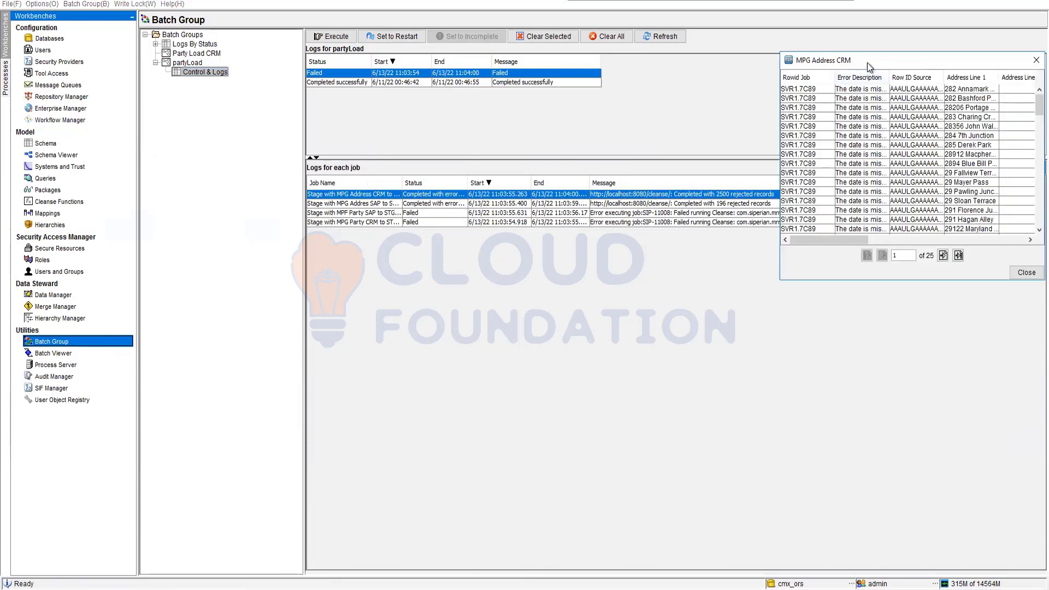
{"action": "left_click_drag", "start_coordinate": [869, 65], "coordinate": [185, 278]}
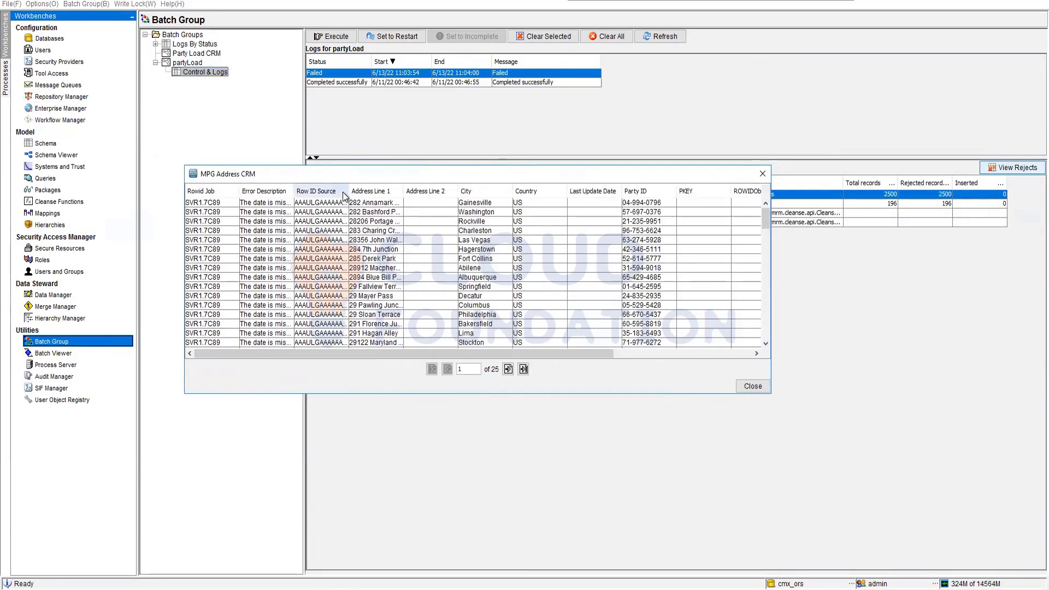
{"action": "left_click_drag", "start_coordinate": [345, 196], "coordinate": [592, 196]}
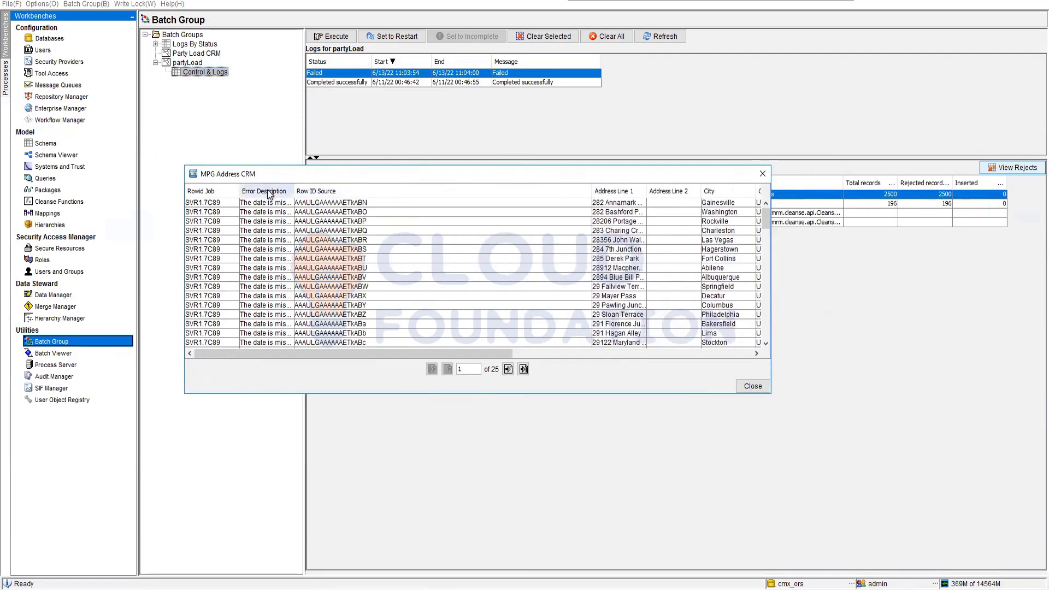
{"action": "left_click_drag", "start_coordinate": [294, 194], "coordinate": [499, 195]}
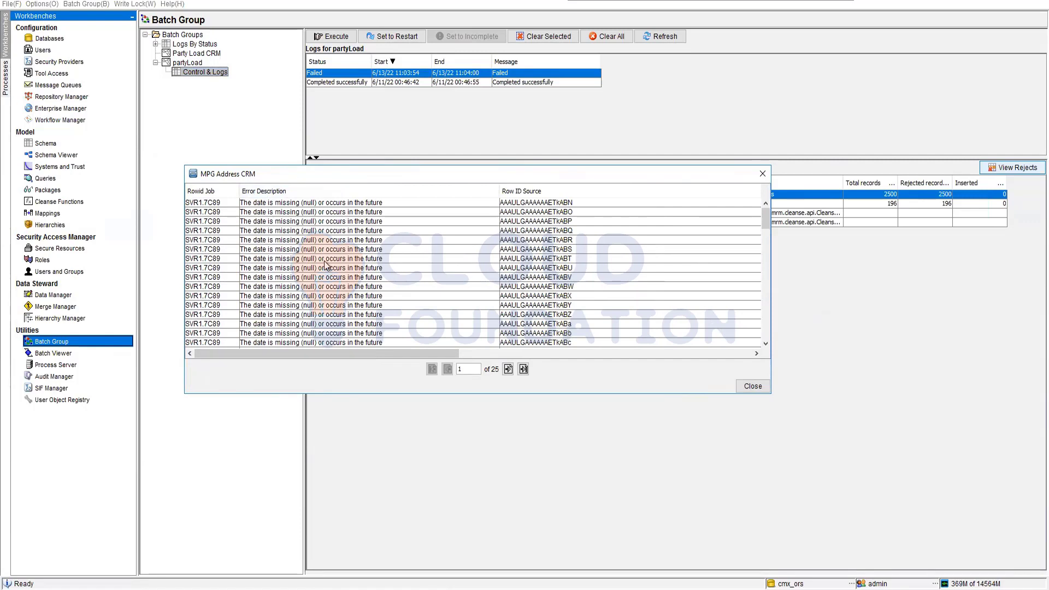
{"action": "scroll", "coordinate": [325, 264], "scroll_direction": "down", "scroll_amount": 10}
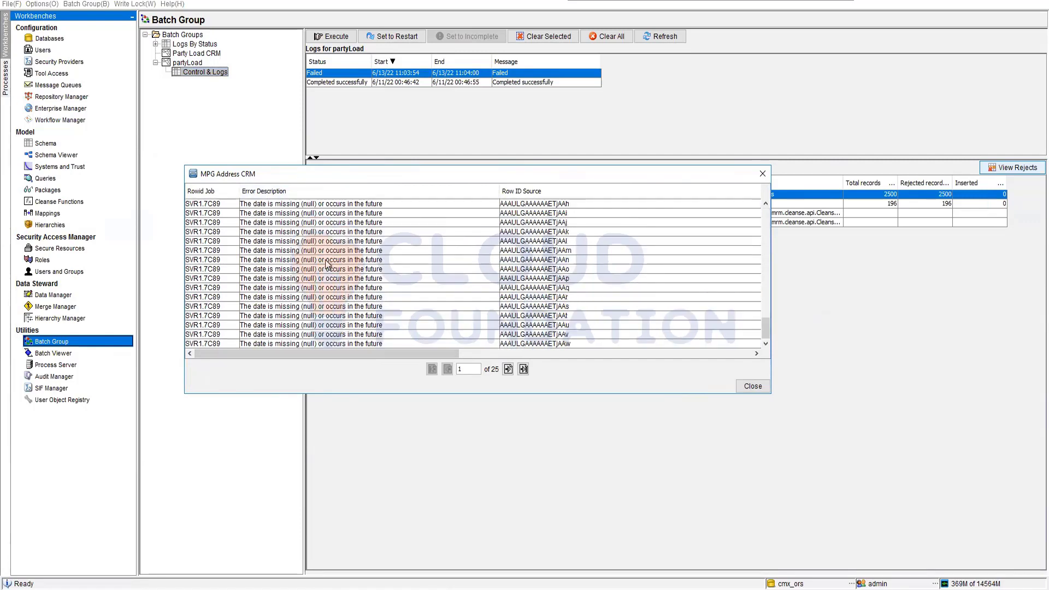
{"action": "scroll", "coordinate": [328, 265], "scroll_direction": "down", "scroll_amount": 5}
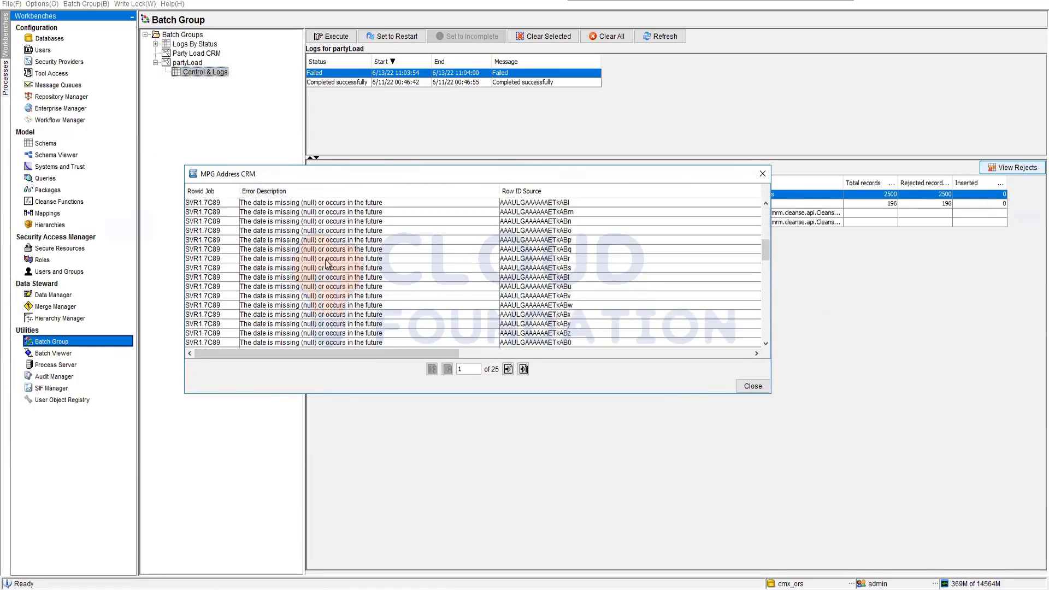
{"action": "left_click", "coordinate": [762, 174]}
- Switch to SQL Developer and open the C_STG_PARTY_SAP_REJ reject table's data
{"action": "key", "text": "alt+Tab"}
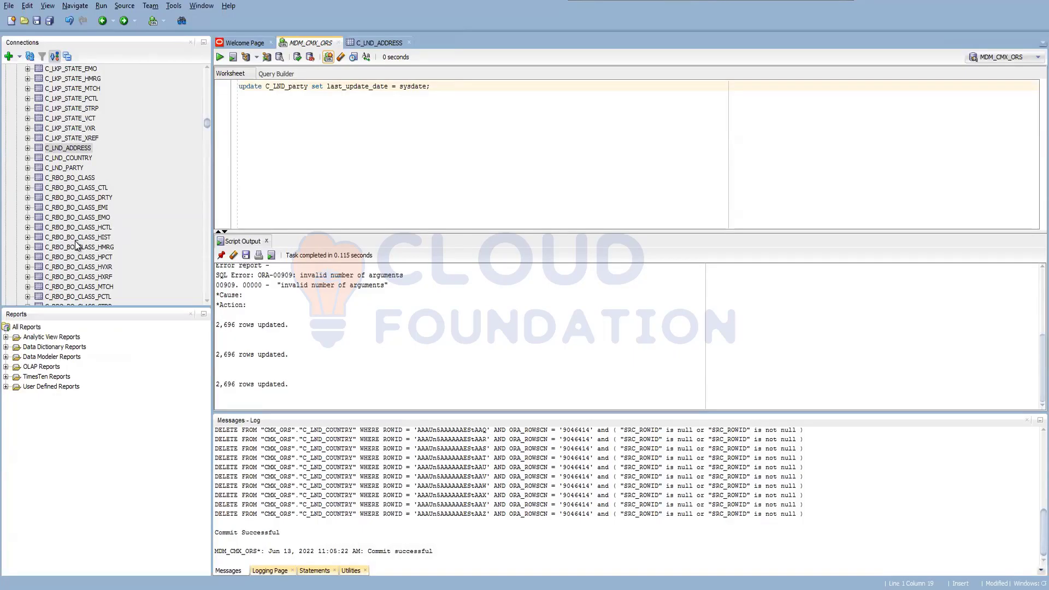
{"action": "scroll", "coordinate": [78, 241], "scroll_direction": "up", "scroll_amount": 10}
{"action": "scroll", "coordinate": [78, 240], "scroll_direction": "up", "scroll_amount": 5}
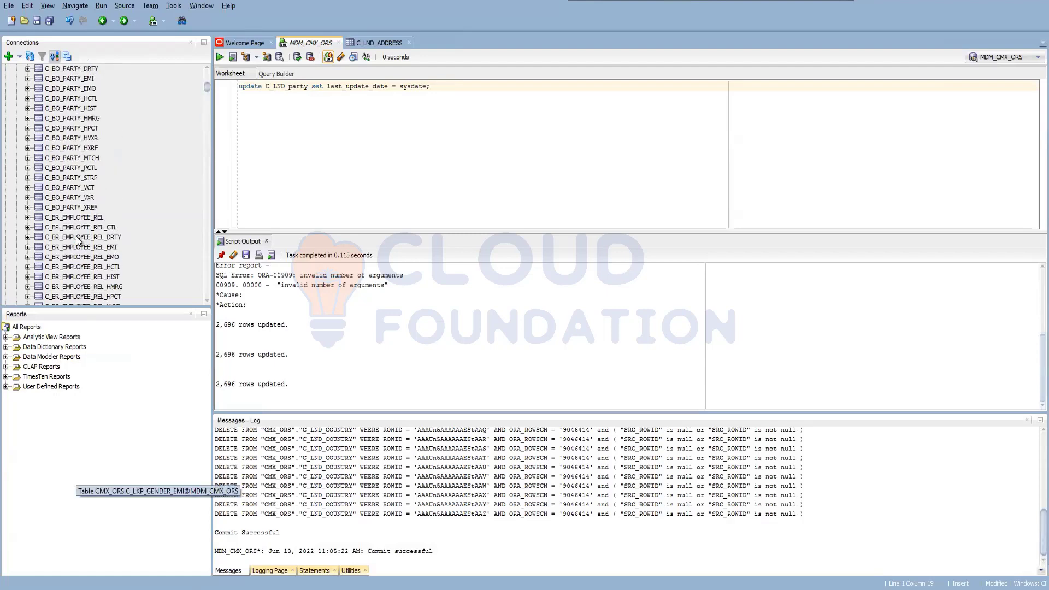
{"action": "scroll", "coordinate": [78, 241], "scroll_direction": "down", "scroll_amount": 7}
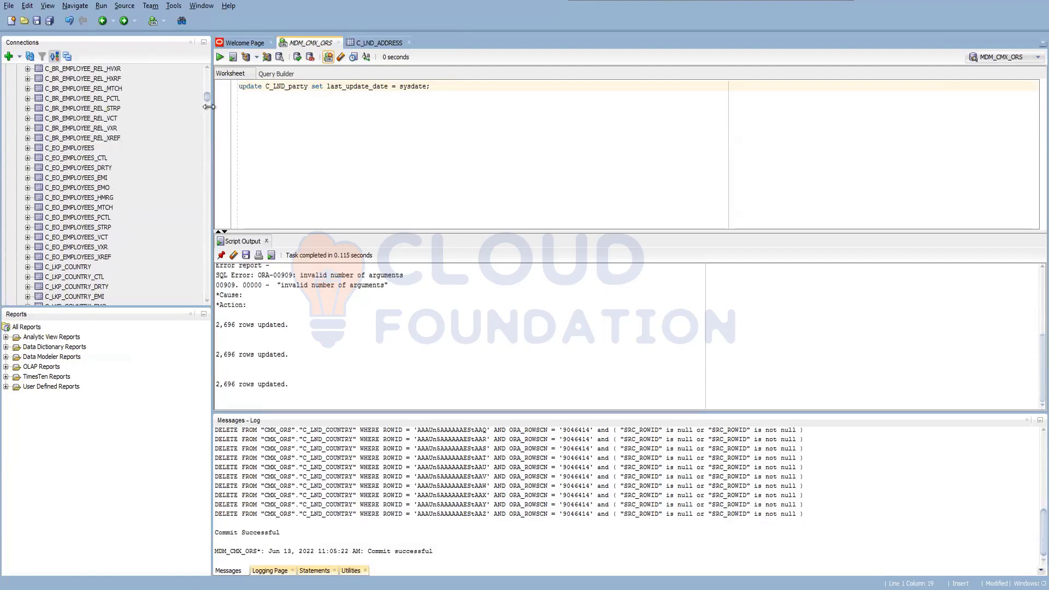
{"action": "left_click_drag", "start_coordinate": [208, 95], "coordinate": [195, 281]}
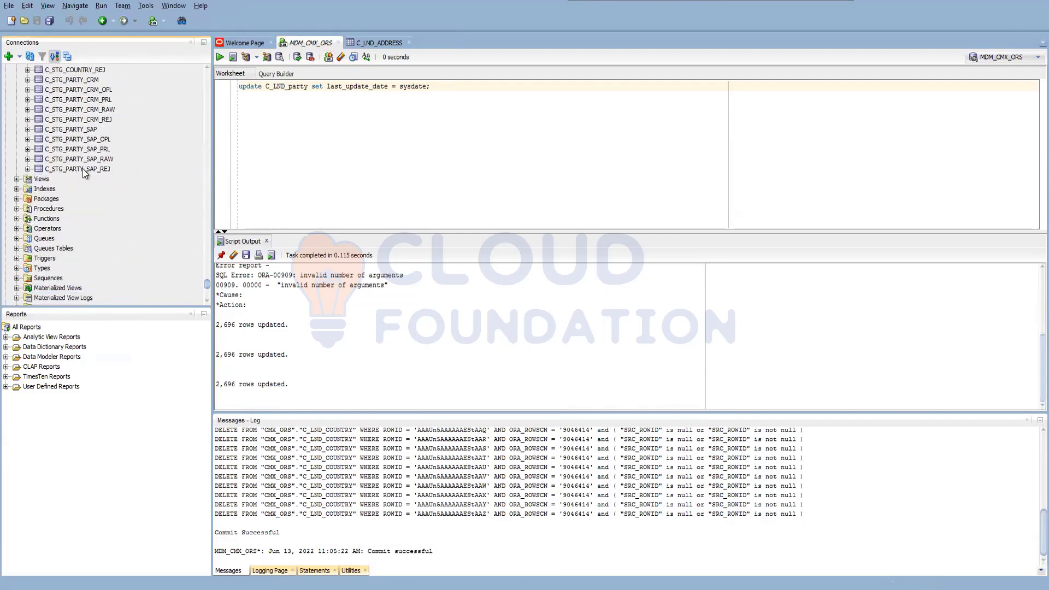
{"action": "left_click", "coordinate": [83, 169]}
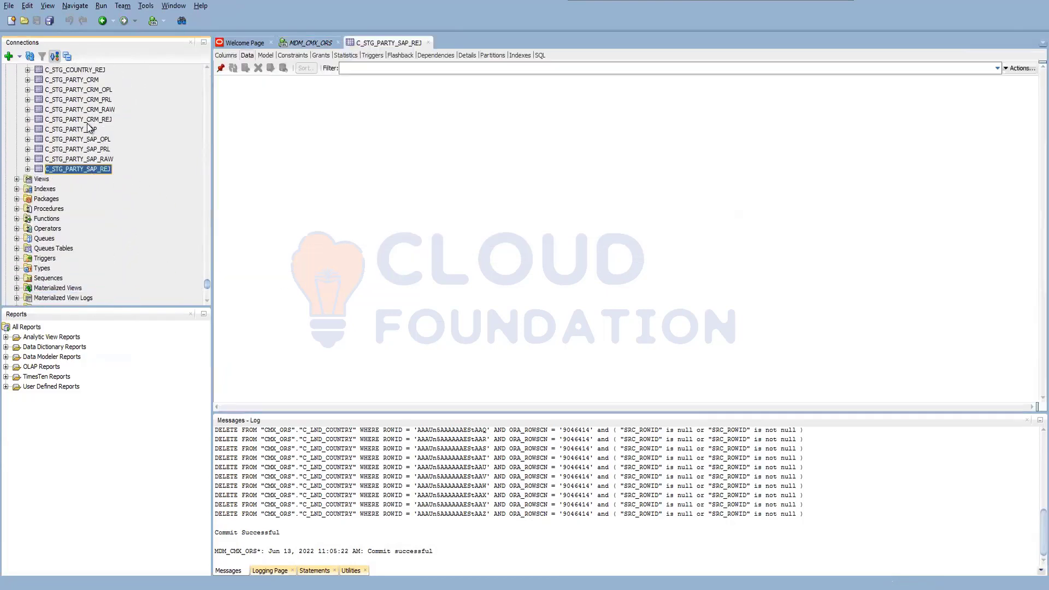
- Open the C_STG_ADDRESS_SAP_REJ reject table and look through its rejected records
{"action": "scroll", "coordinate": [82, 112], "scroll_direction": "up", "scroll_amount": 1}
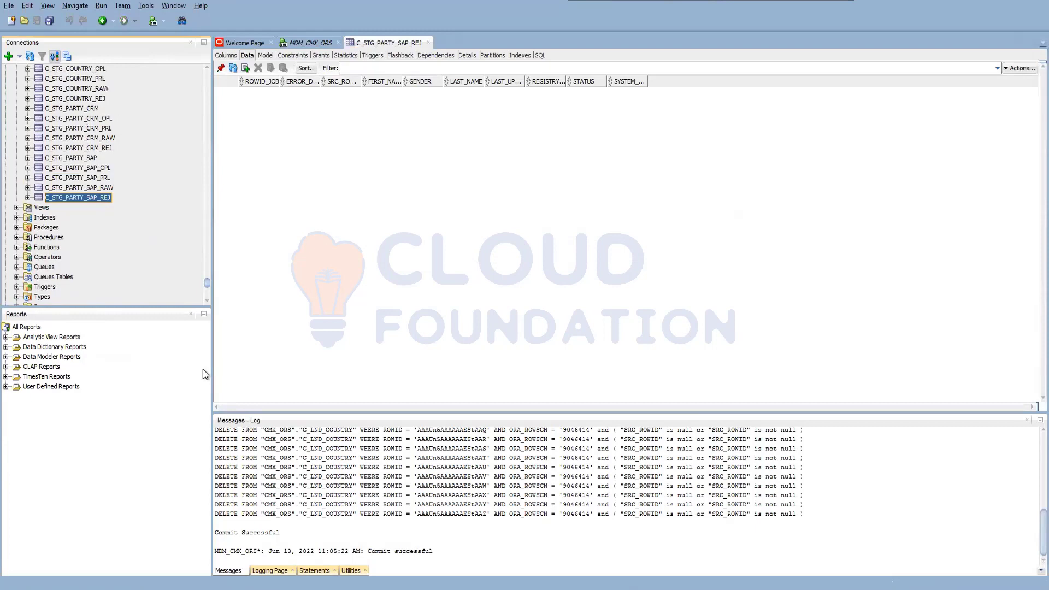
{"action": "key", "text": "alt+Tab"}
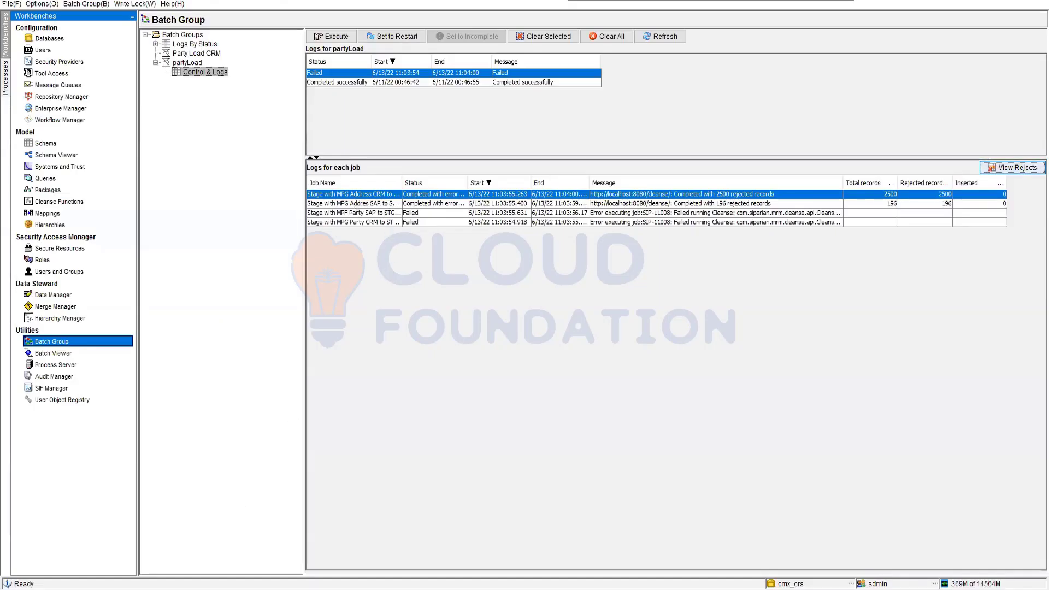
{"action": "left_click", "coordinate": [173, 589]}
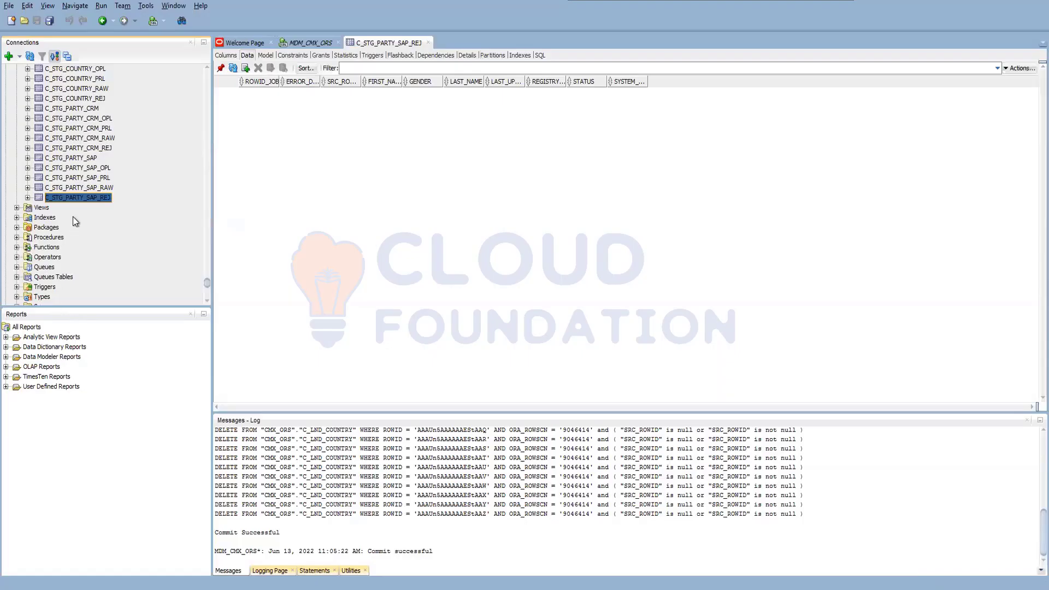
{"action": "scroll", "coordinate": [80, 160], "scroll_direction": "up", "scroll_amount": 4}
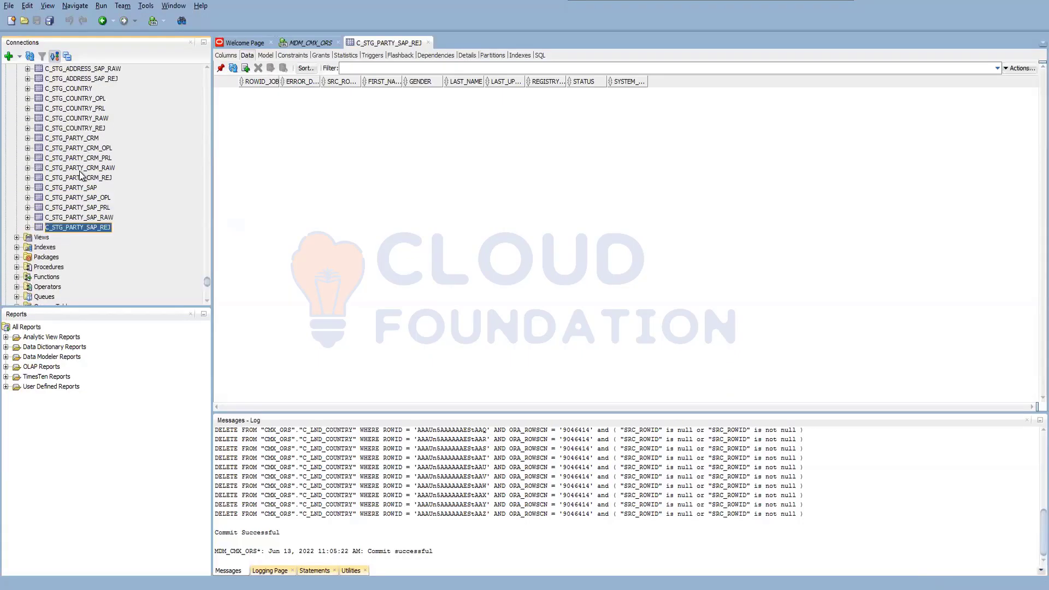
{"action": "left_click", "coordinate": [100, 167]}
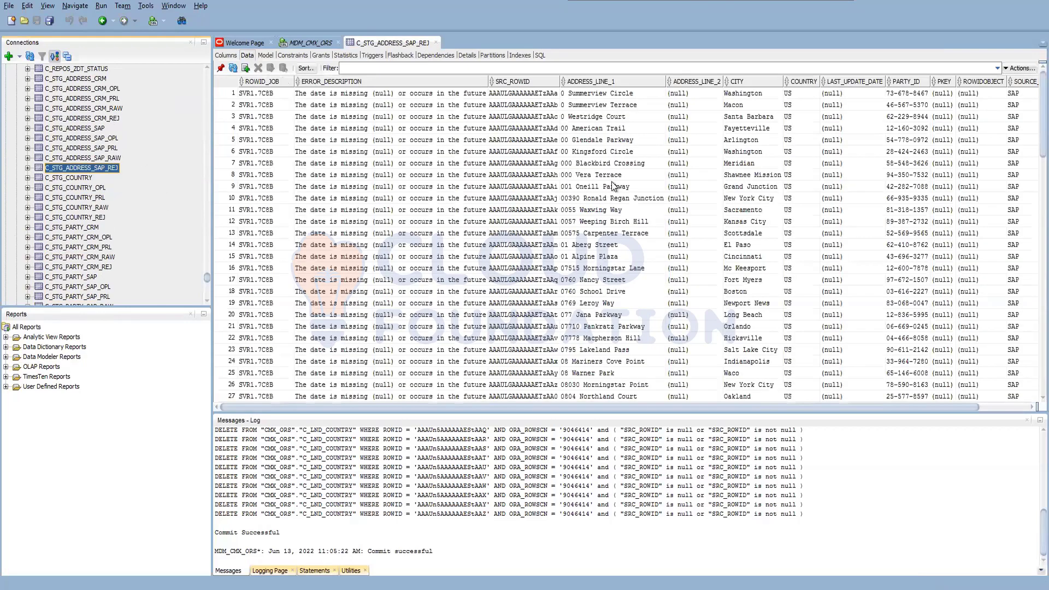
{"action": "left_click", "coordinate": [892, 342]}
{"action": "scroll", "coordinate": [891, 341], "scroll_direction": "down", "scroll_amount": 5}
{"action": "scroll", "coordinate": [891, 342], "scroll_direction": "down", "scroll_amount": 7}
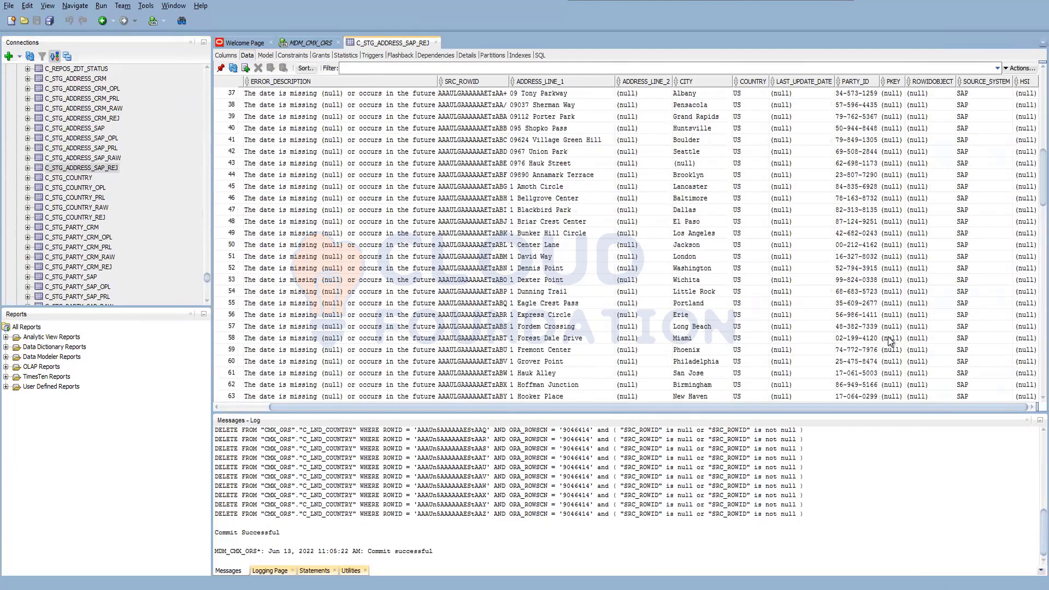
- Open the C_STG_ADDRESS_CRM_REJ table and examine its error descriptions, job and source row IDs, and remaining columns
{"action": "left_click", "coordinate": [101, 119]}
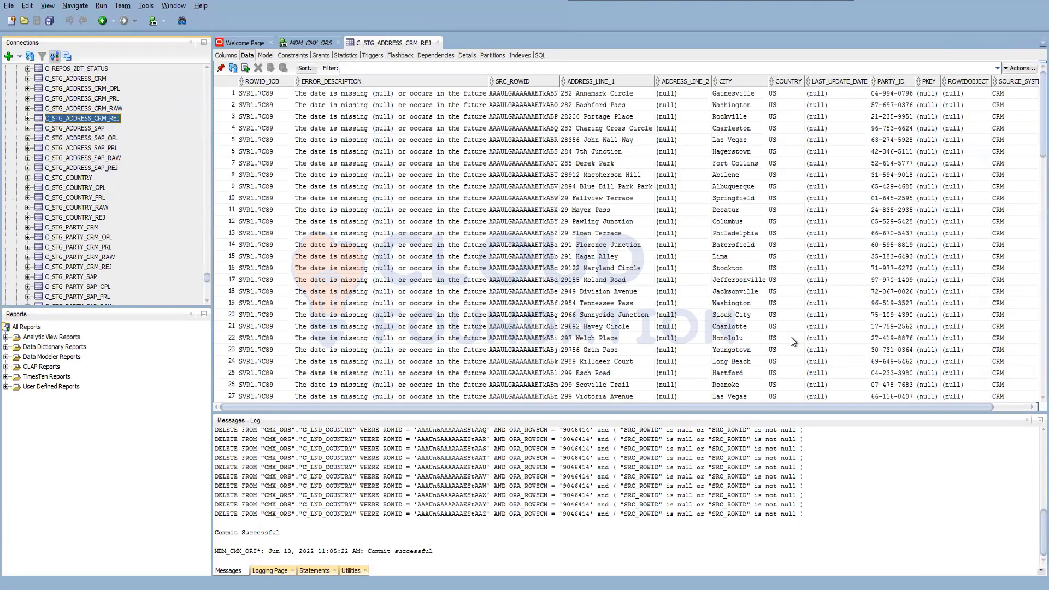
{"action": "left_click", "coordinate": [358, 94]}
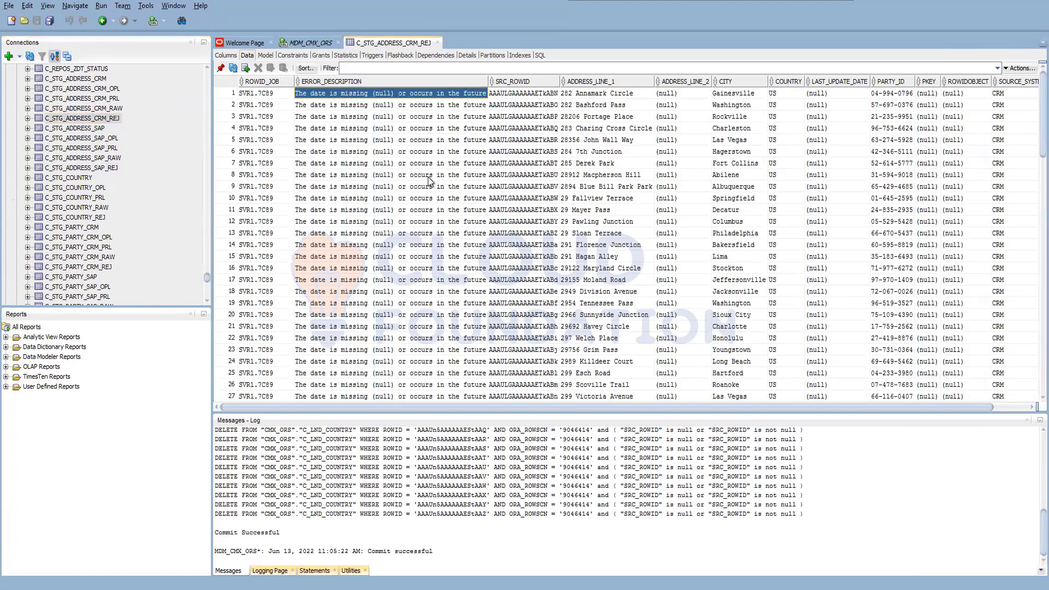
{"action": "left_click", "coordinate": [260, 94]}
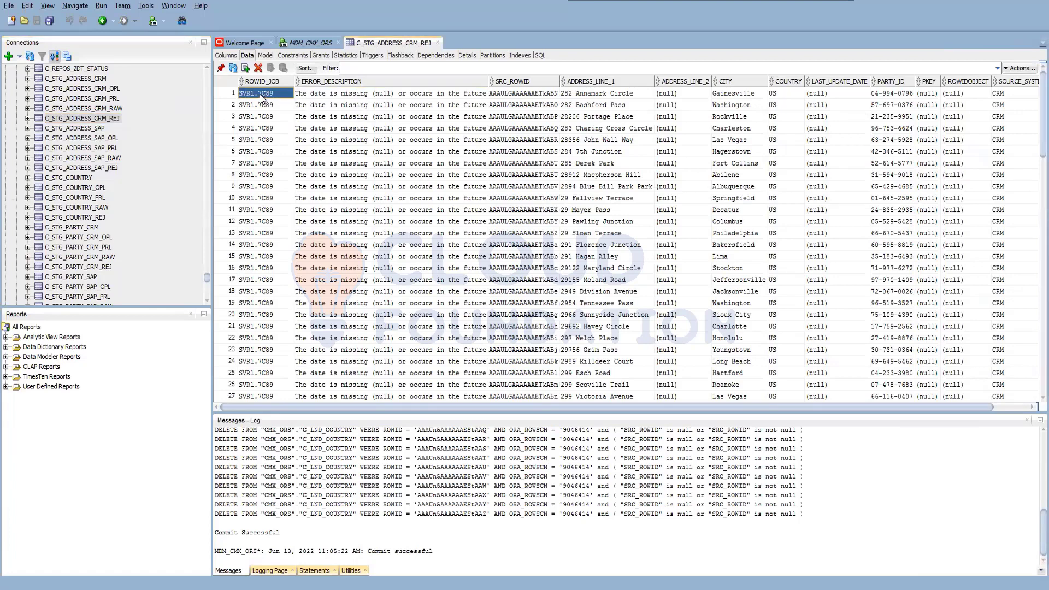
{"action": "left_click", "coordinate": [527, 94]}
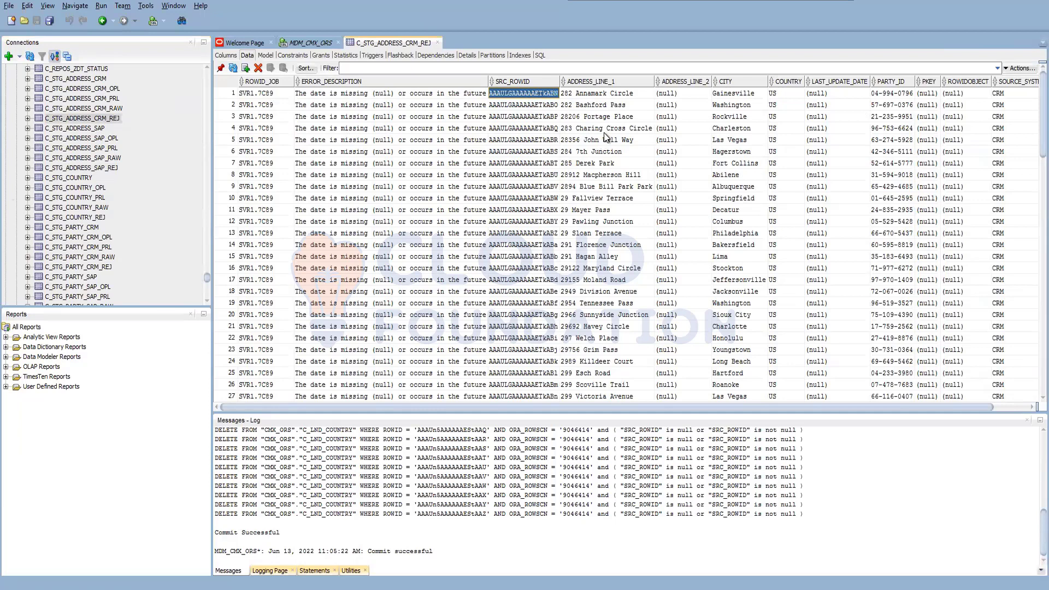
{"action": "left_click_drag", "start_coordinate": [972, 407], "coordinate": [1008, 407]}
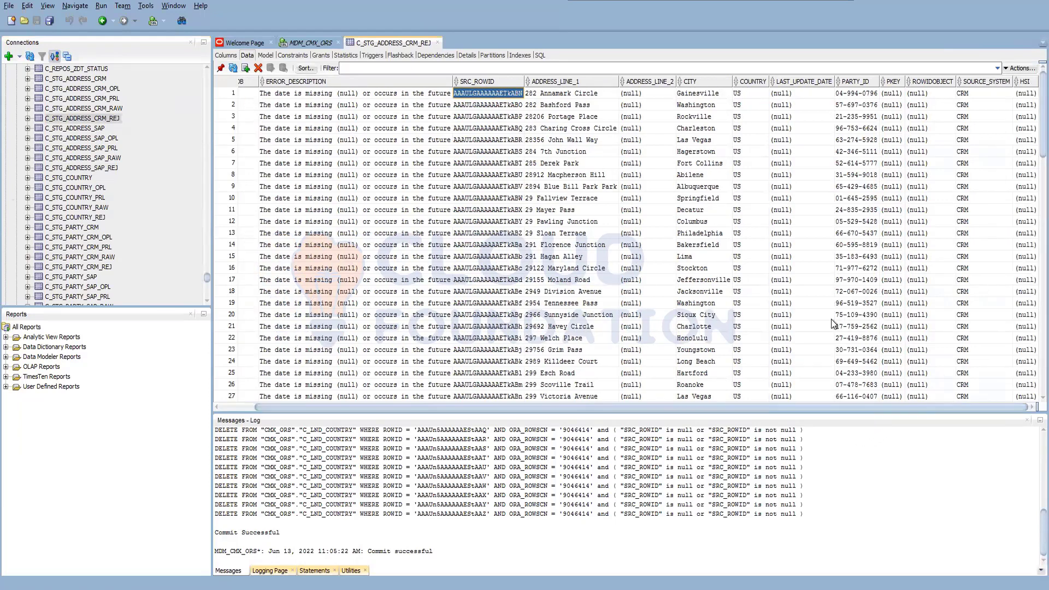
{"action": "left_click_drag", "start_coordinate": [523, 82], "coordinate": [599, 85]}
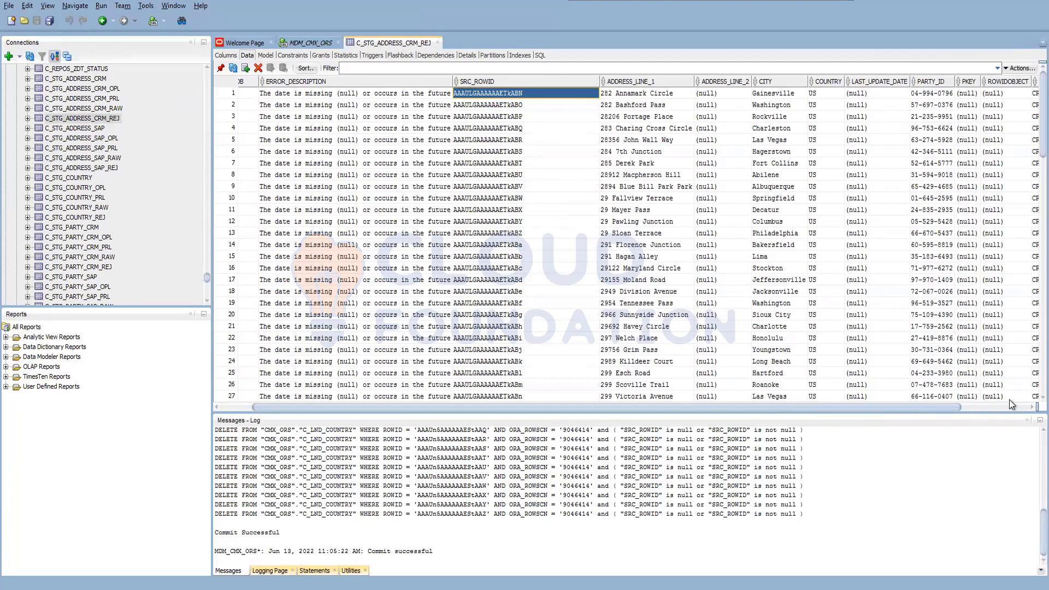
{"action": "scroll", "coordinate": [621, 401], "scroll_direction": "right", "scroll_amount": 2}
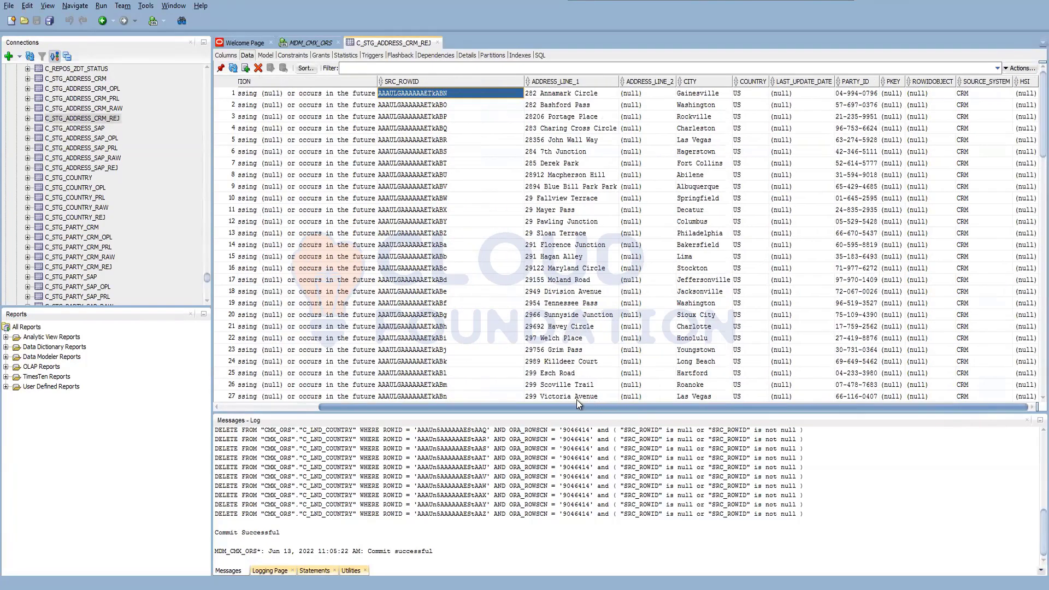
{"action": "scroll", "coordinate": [310, 339], "scroll_direction": "left", "scroll_amount": 3}
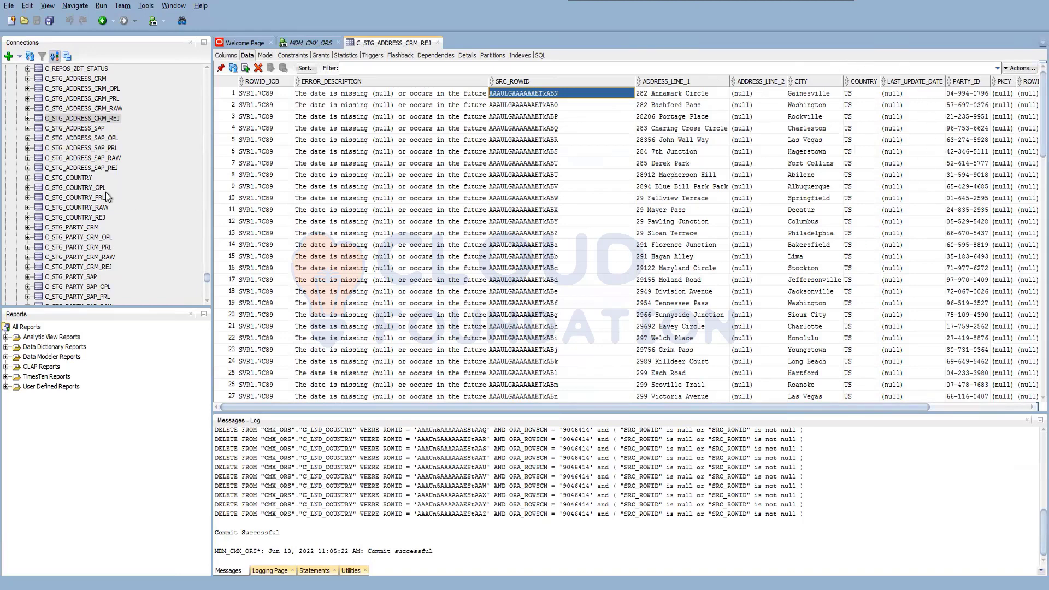
- Return to the MDM_CMX_ORS worksheet, and switch back to the partyLoad logs in the MDM Hub Console
{"action": "left_click", "coordinate": [300, 44]}
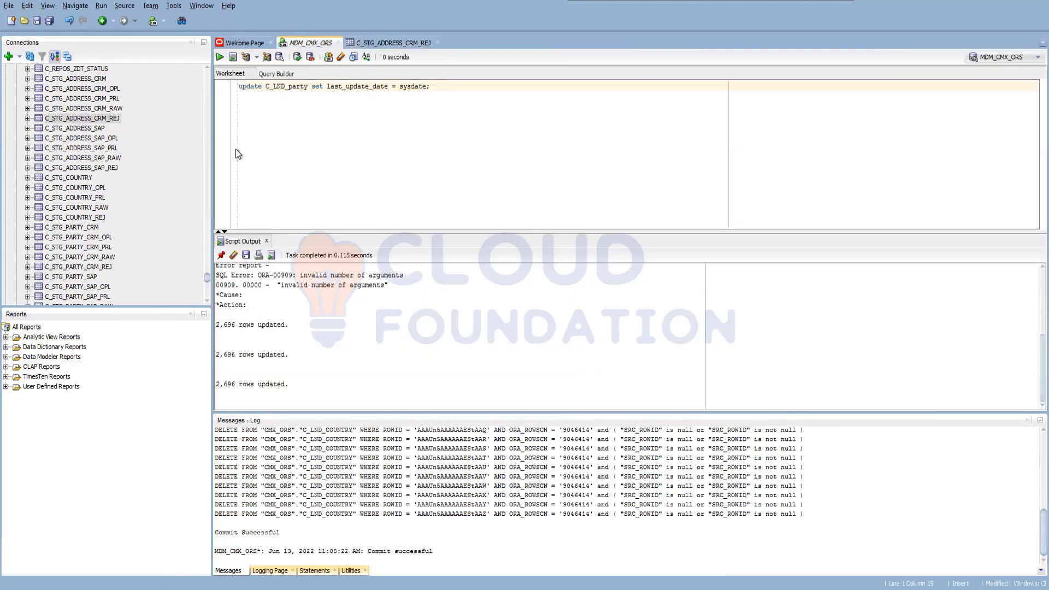
{"action": "key", "text": "alt+Tab"}
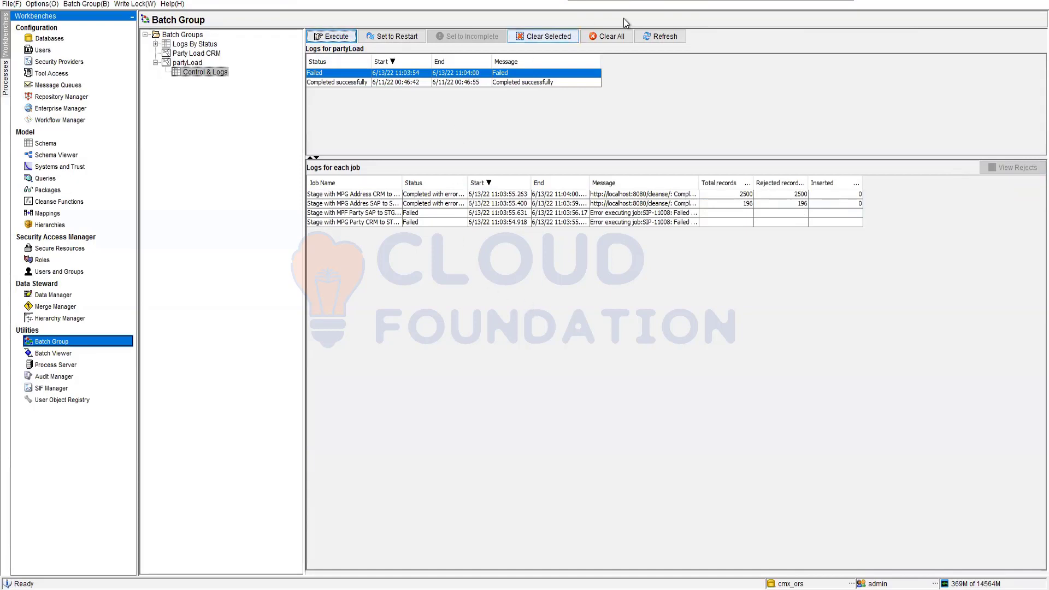
- Refresh the partyLoad logs and set the failed batch group run to restart
{"action": "left_click", "coordinate": [674, 35]}
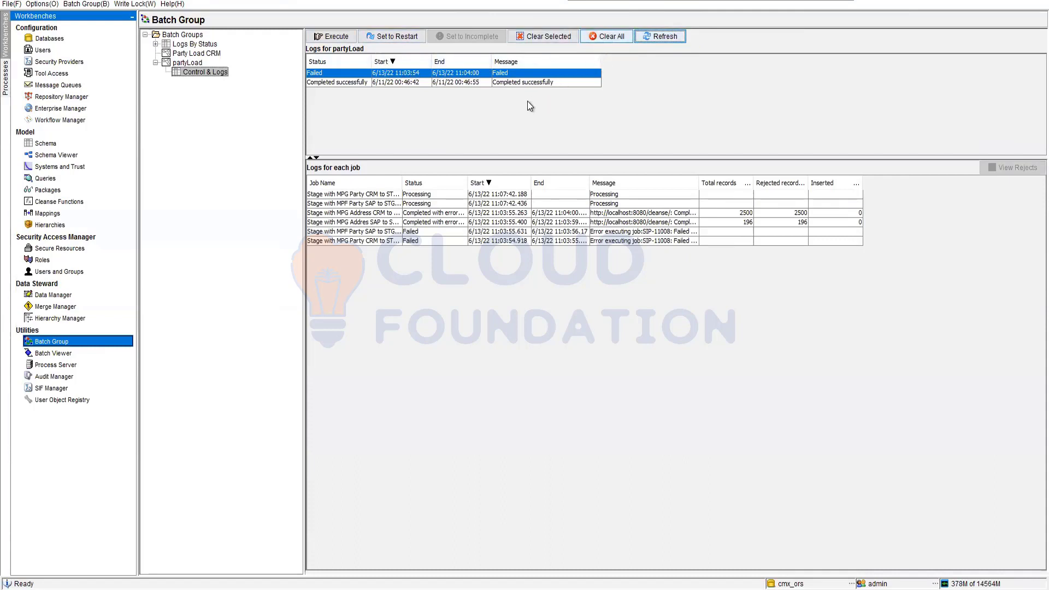
{"action": "left_click", "coordinate": [366, 200]}
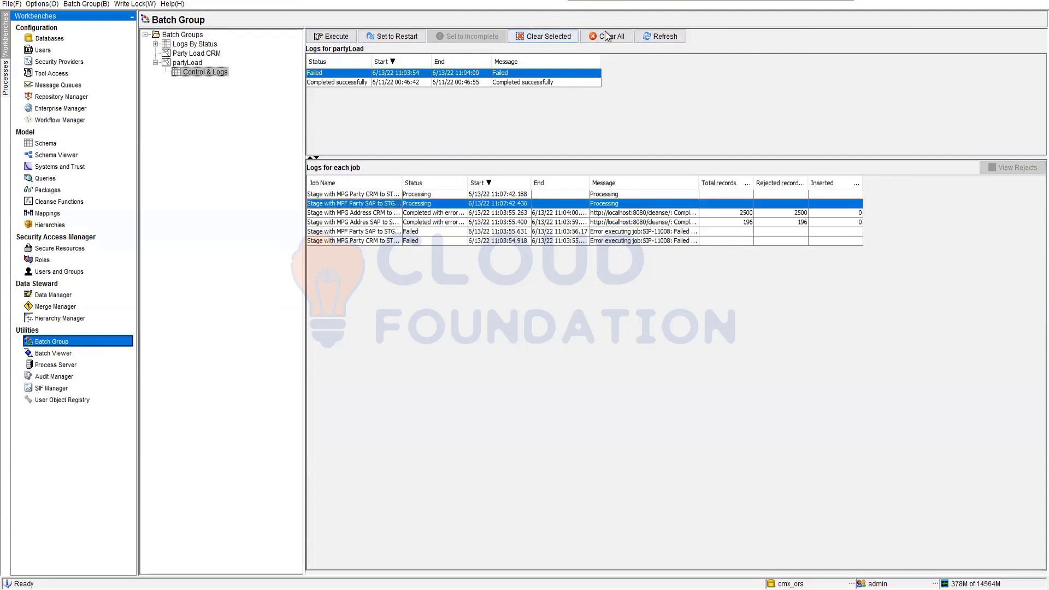
{"action": "left_click", "coordinate": [548, 38]}
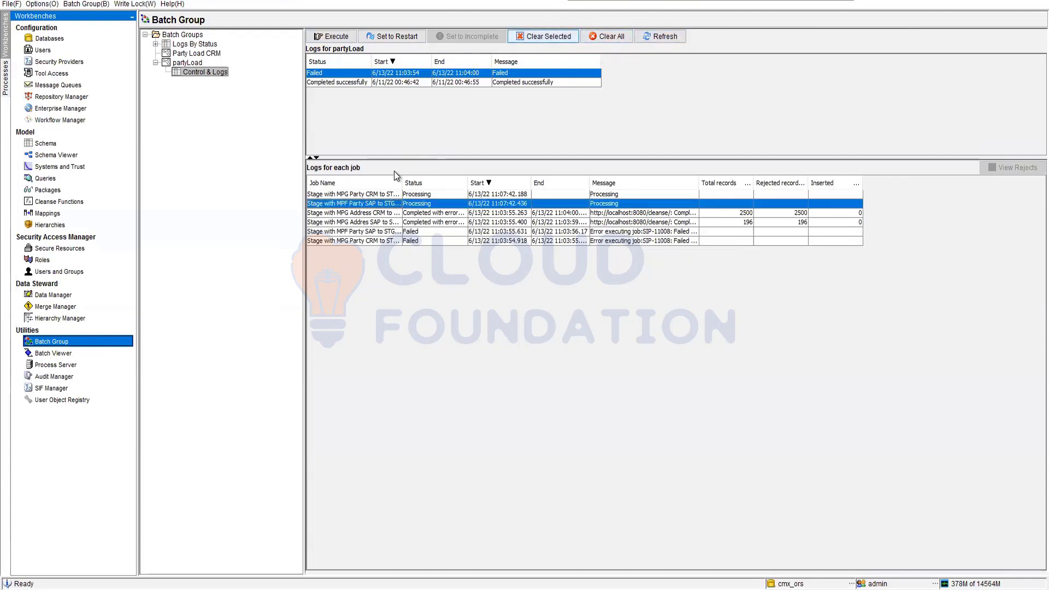
{"action": "left_click", "coordinate": [355, 195]}
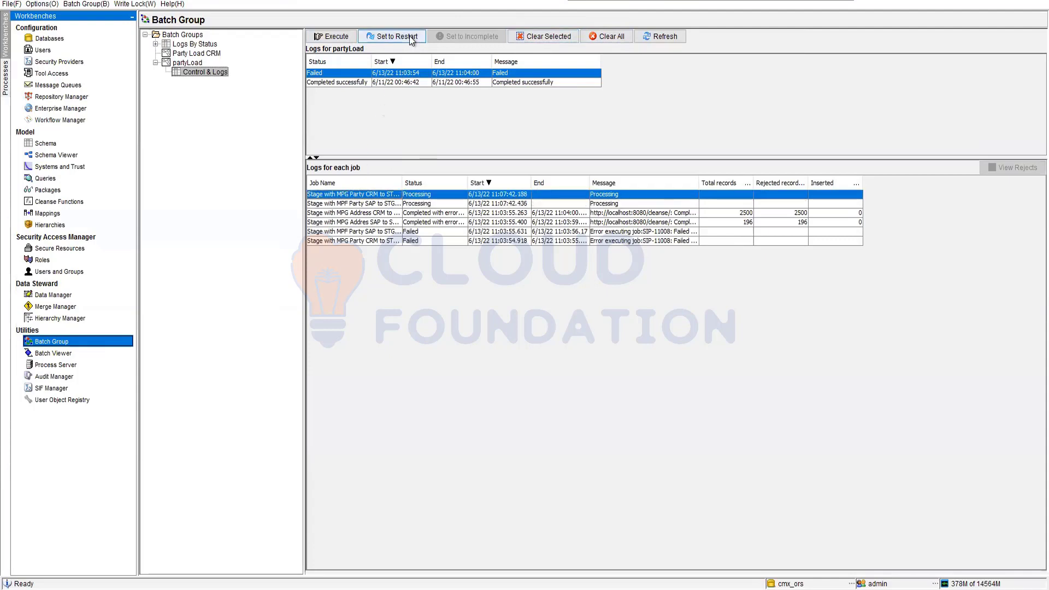
{"action": "left_click", "coordinate": [409, 35]}
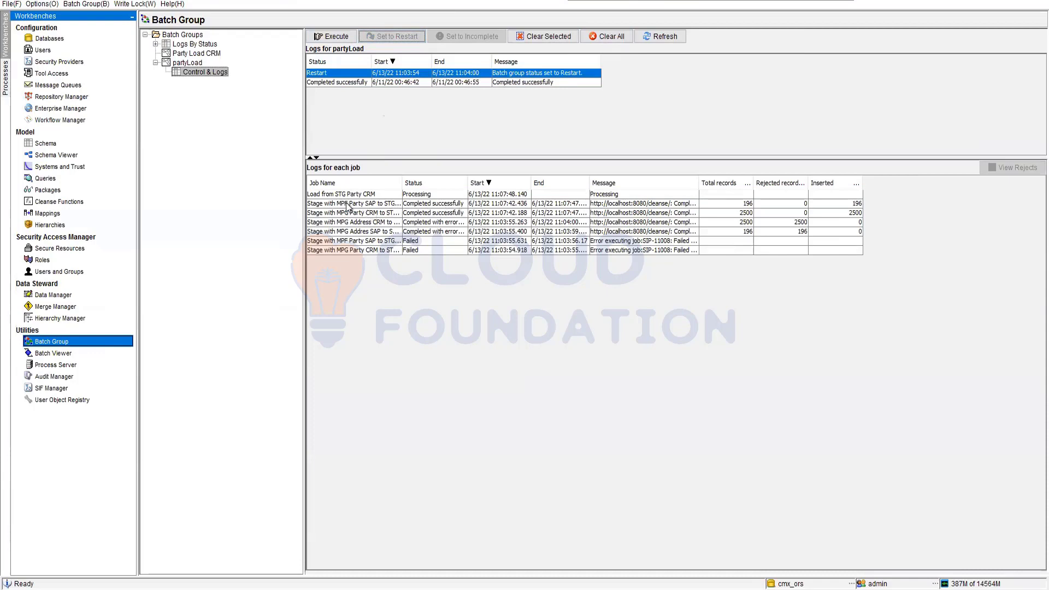
- Reopen the partyLoad control logs, check the earlier and restarted runs, and refresh their status
{"action": "left_click", "coordinate": [192, 65]}
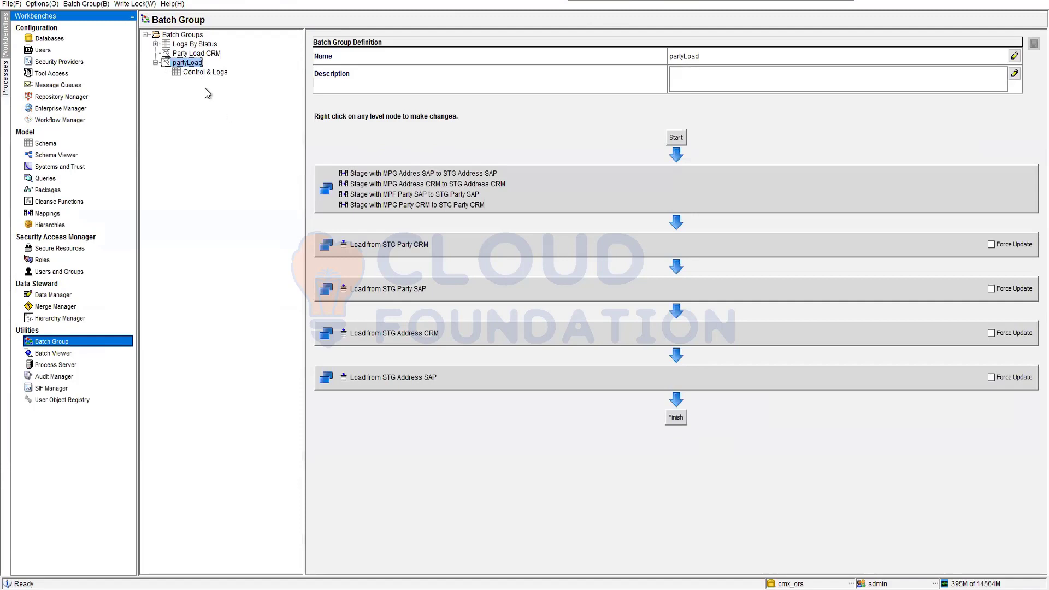
{"action": "left_click", "coordinate": [192, 73]}
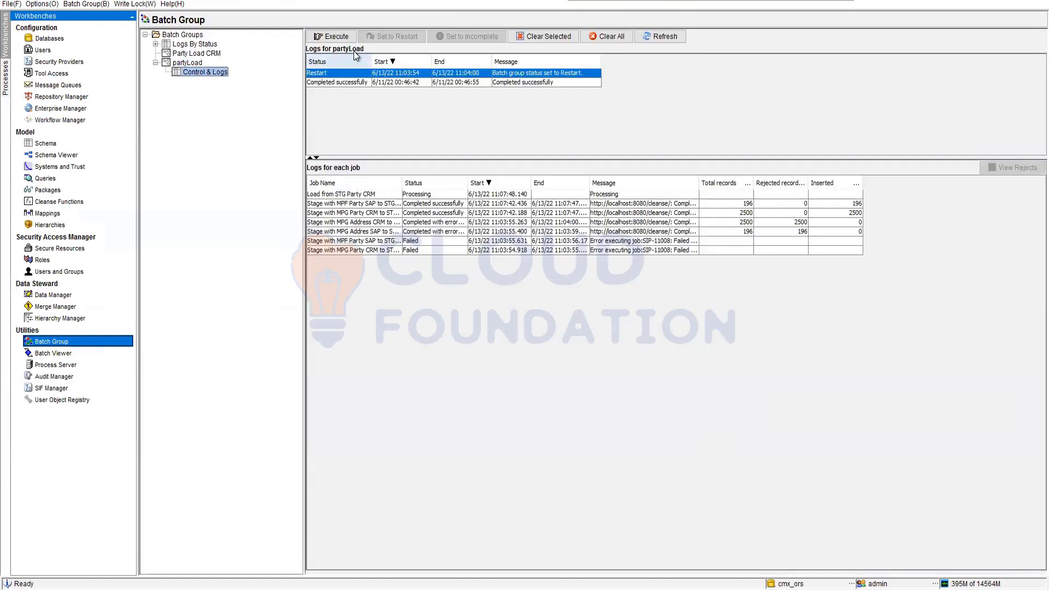
{"action": "left_click", "coordinate": [346, 81]}
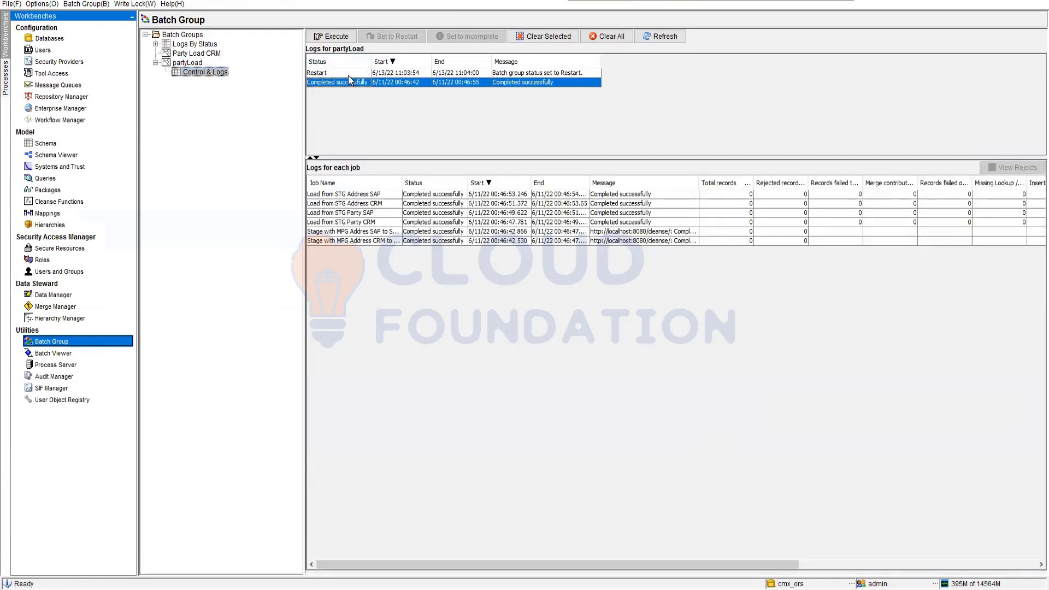
{"action": "left_click", "coordinate": [348, 74]}
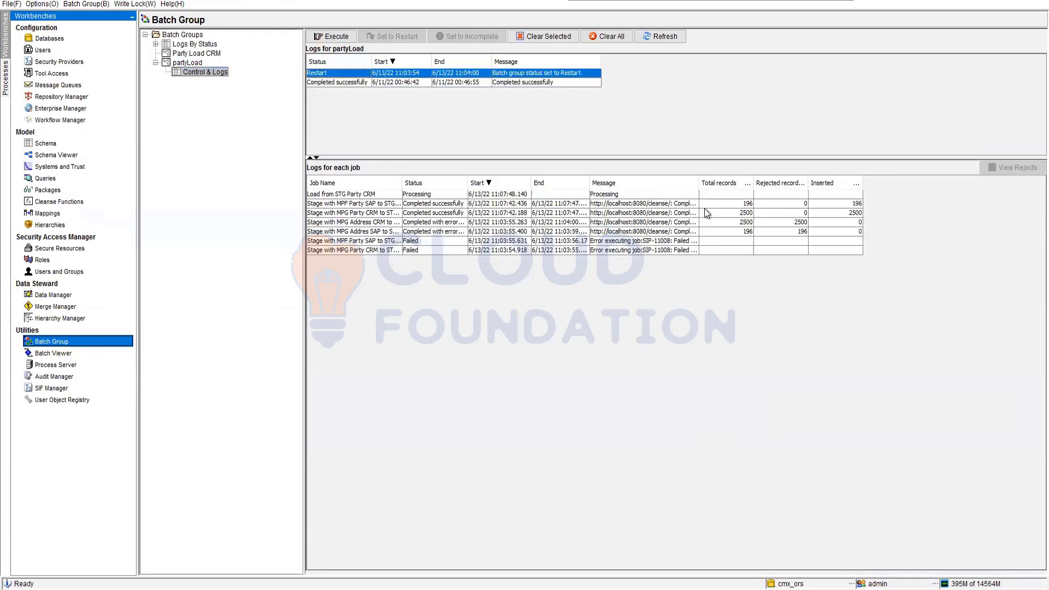
{"action": "left_click", "coordinate": [648, 39]}
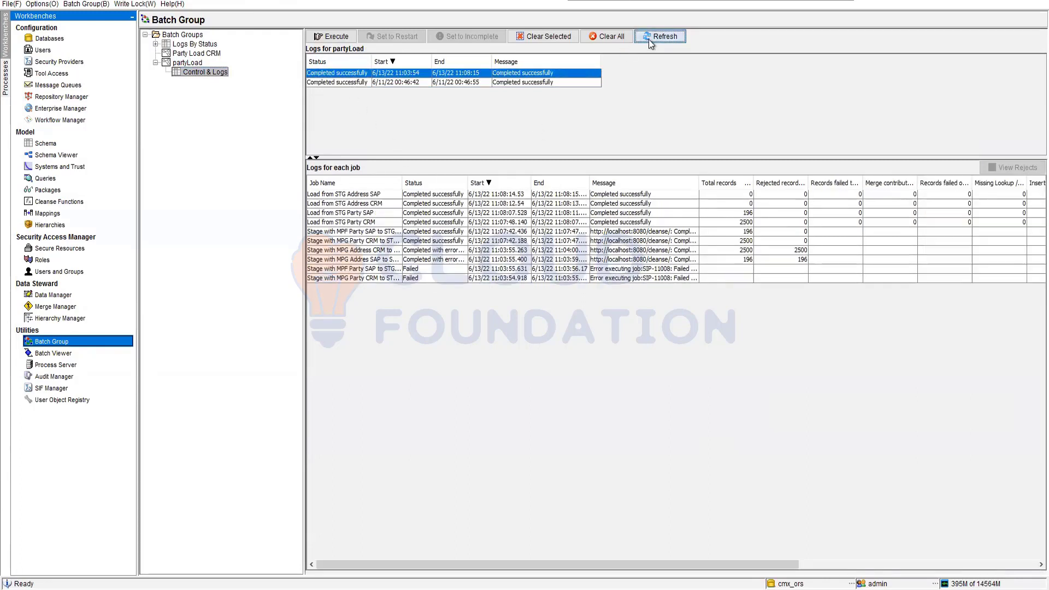
- Examine total, rejected and inserted record counts for the restarted run's party and address load and stage jobs
{"action": "left_click", "coordinate": [353, 224]}
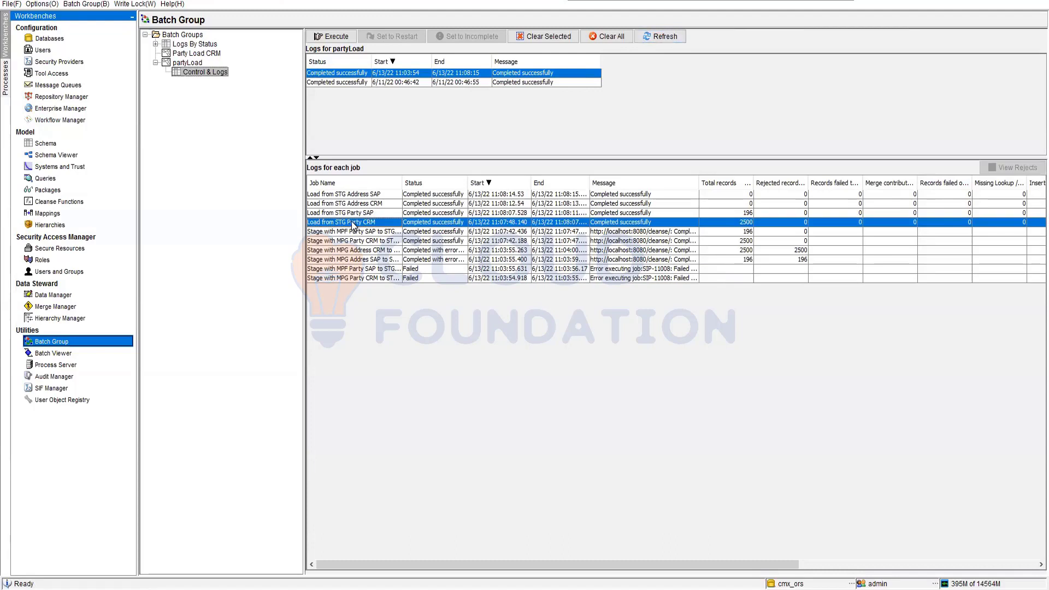
{"action": "left_click", "coordinate": [726, 212]}
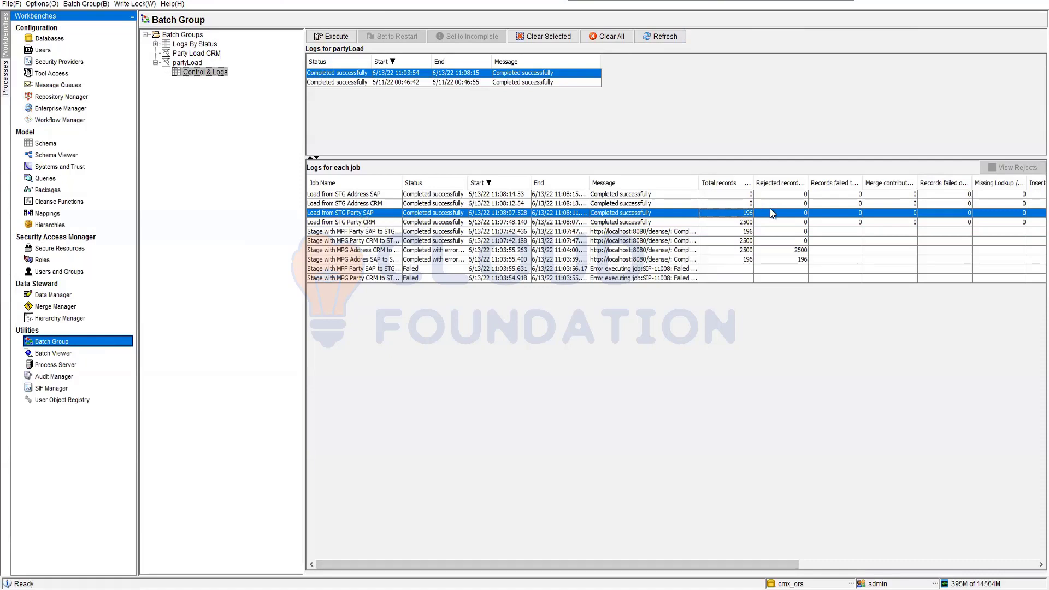
{"action": "left_click_drag", "start_coordinate": [762, 565], "coordinate": [1030, 563]}
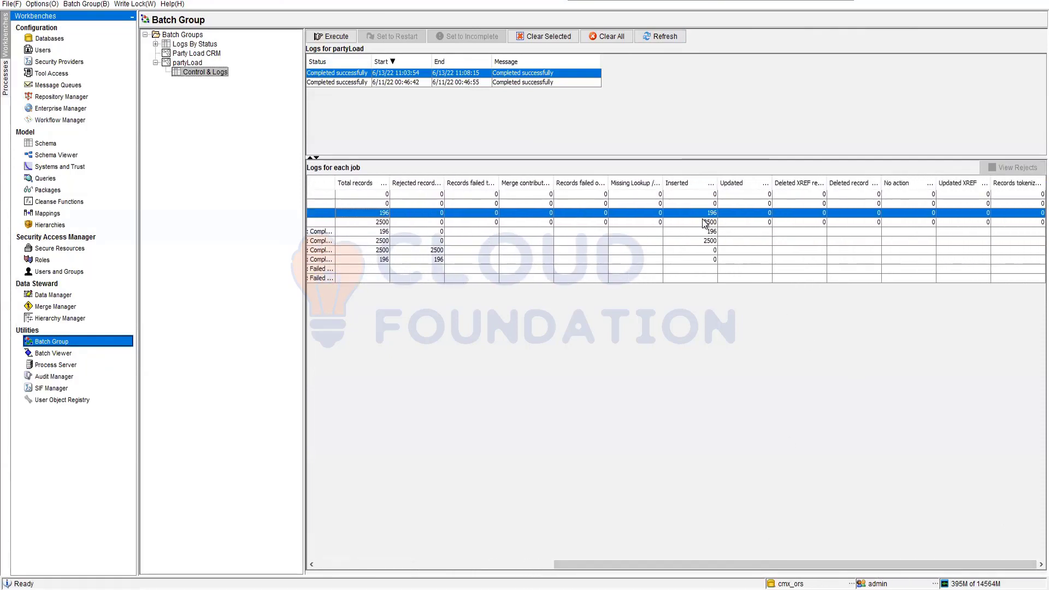
{"action": "left_click", "coordinate": [669, 39]}
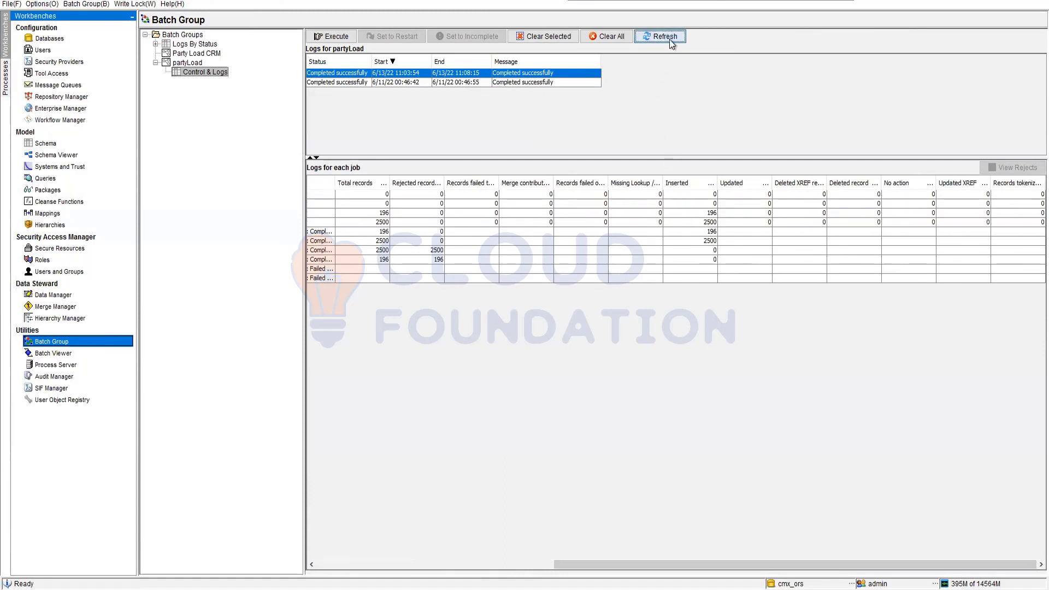
{"action": "left_click_drag", "start_coordinate": [765, 564], "coordinate": [437, 565]}
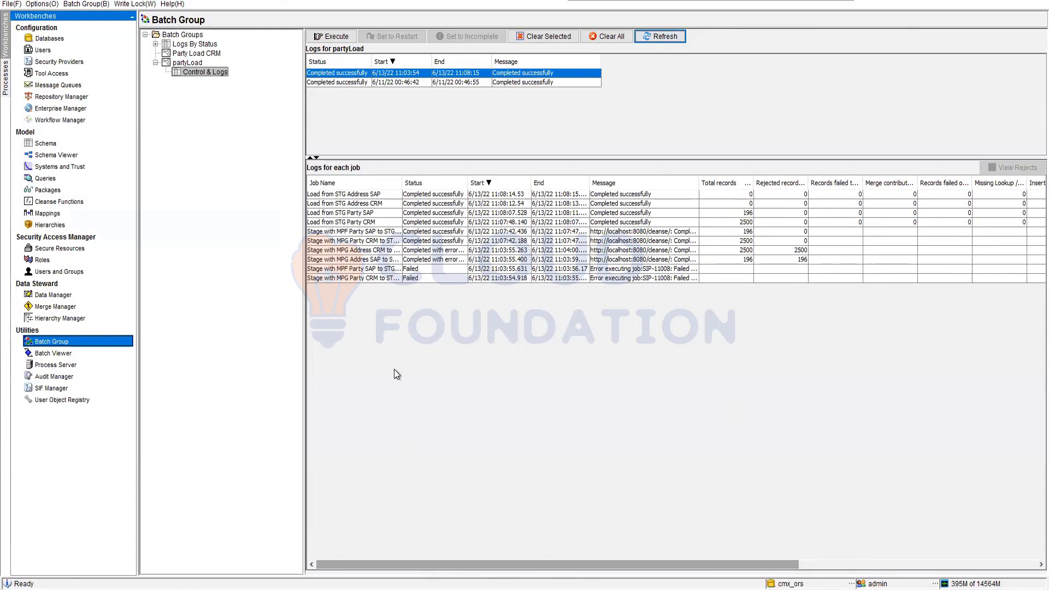
{"action": "left_click", "coordinate": [386, 196]}
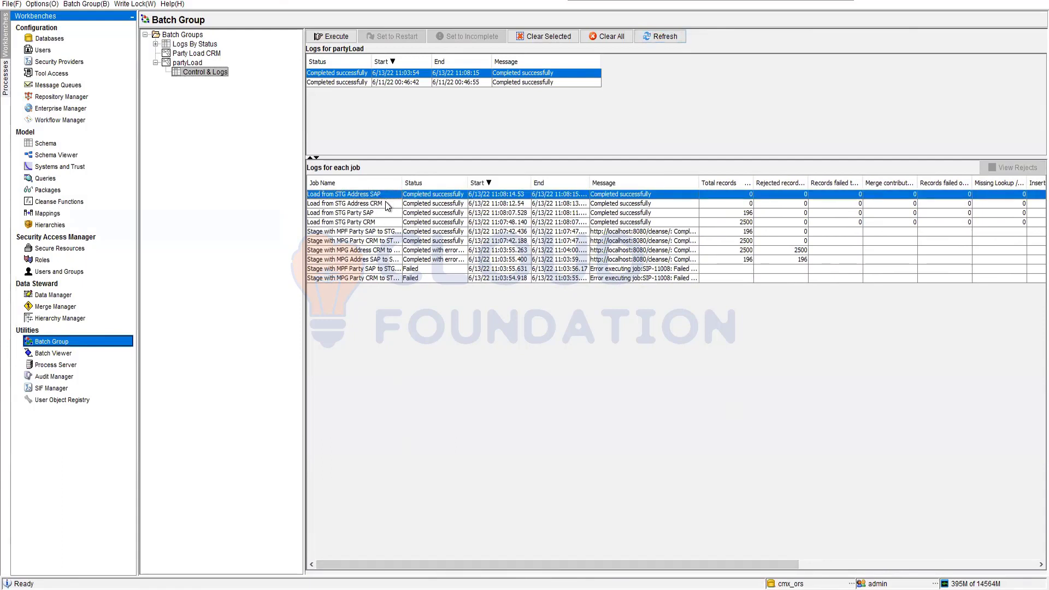
{"action": "left_click", "coordinate": [390, 205]}
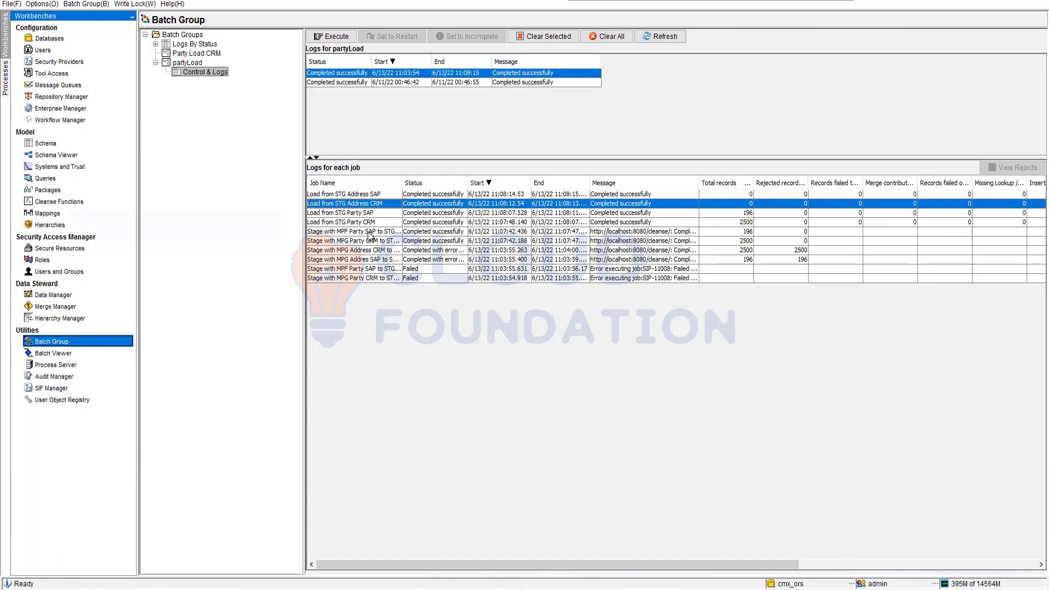
{"action": "left_click", "coordinate": [366, 254]}
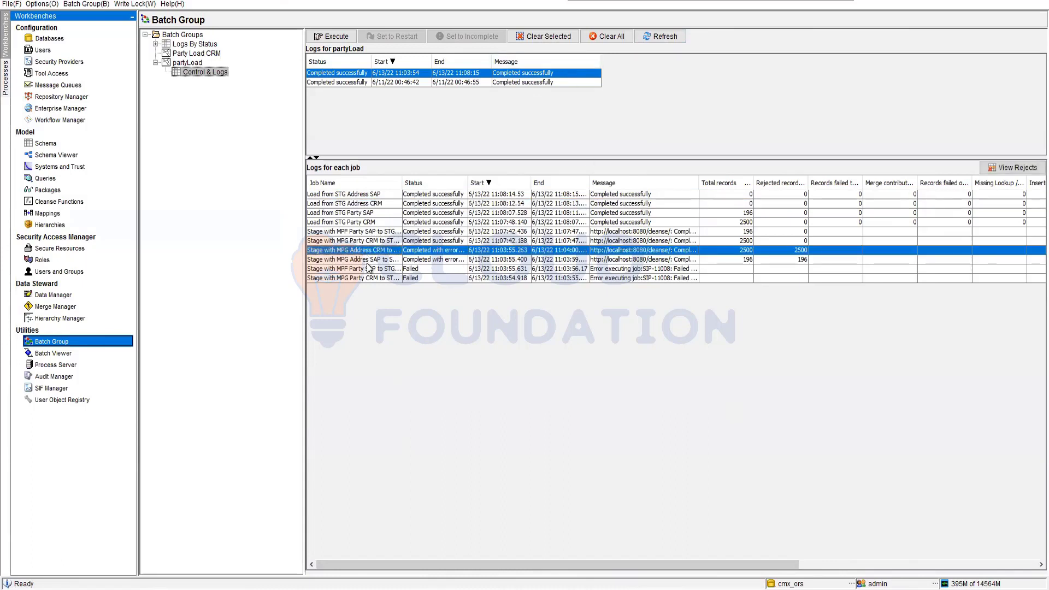
- Execute the partyLoad batch group again and refresh its logs to follow the job progress
{"action": "left_click", "coordinate": [187, 62]}
{"action": "left_click", "coordinate": [205, 72]}
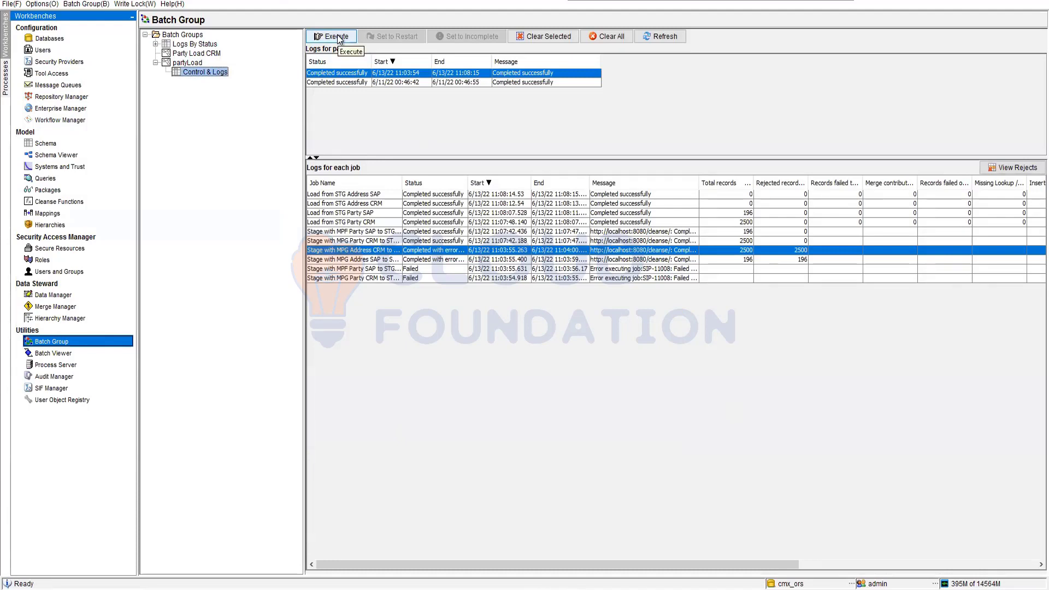
{"action": "left_click", "coordinate": [661, 36]}
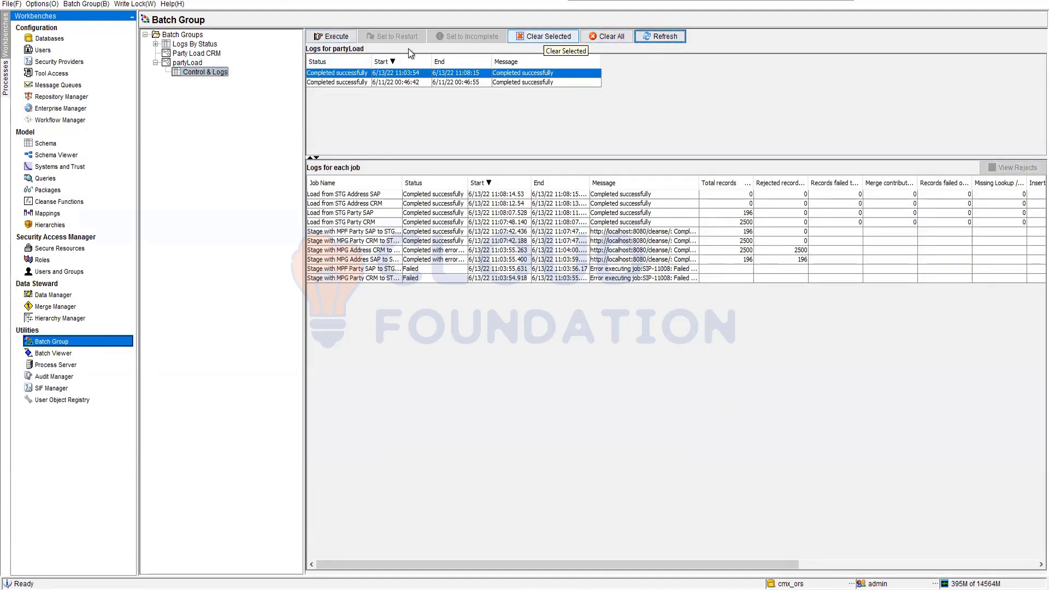
{"action": "left_click", "coordinate": [338, 40]}
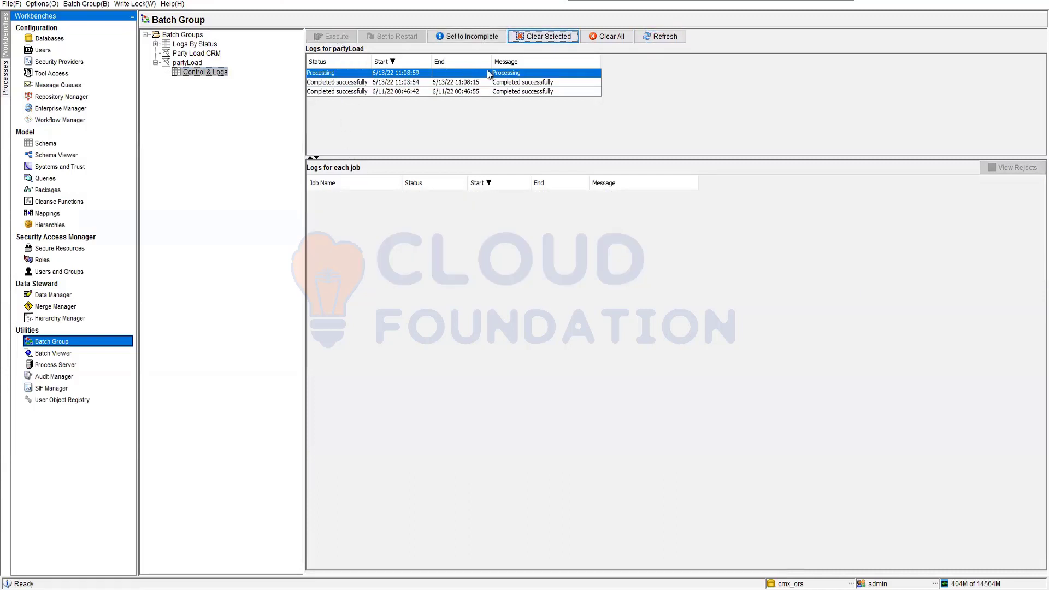
{"action": "left_click", "coordinate": [658, 40]}
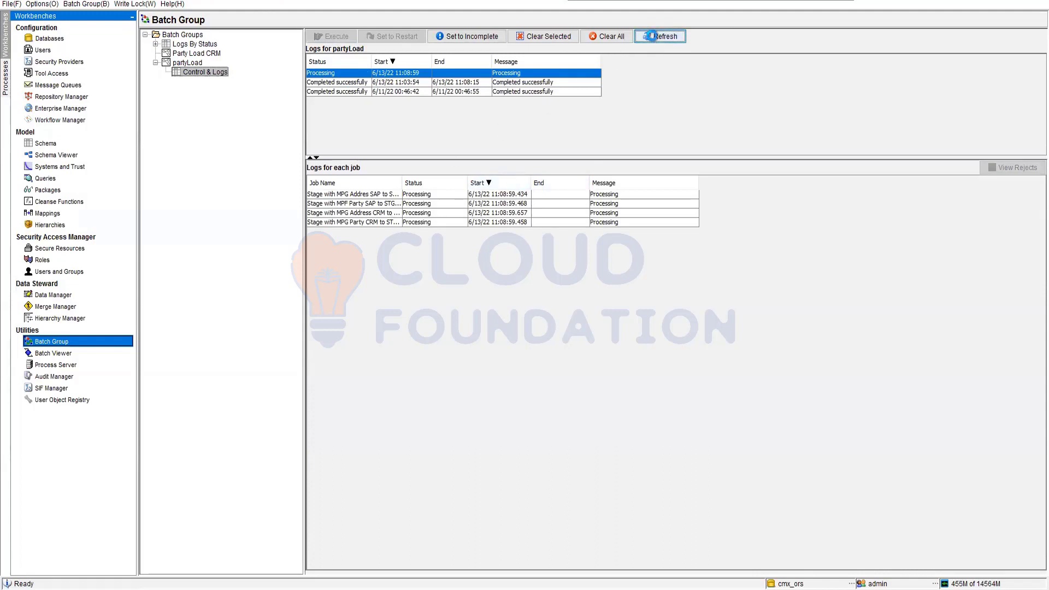
{"action": "left_click", "coordinate": [652, 36]}
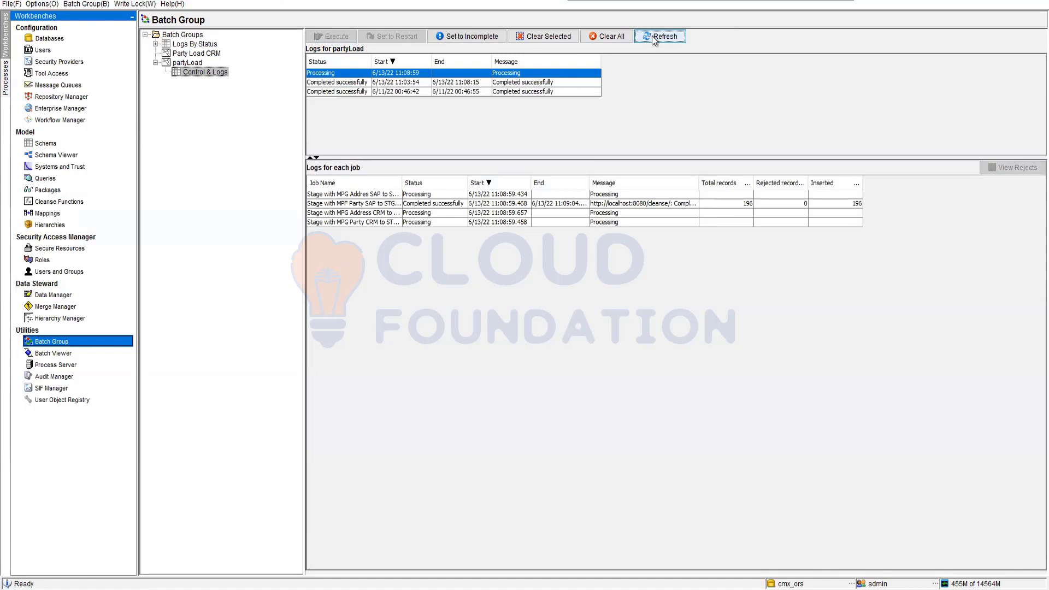
{"action": "left_click", "coordinate": [651, 35]}
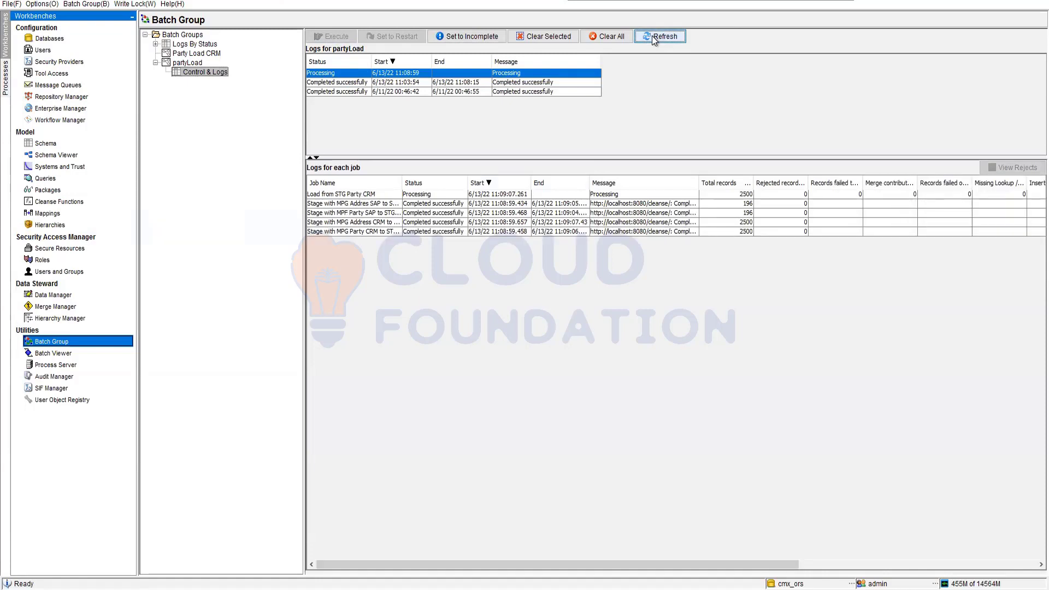
- Check the new run's stage job counts and the No action count of the Party CRM load
{"action": "left_click", "coordinate": [339, 205]}
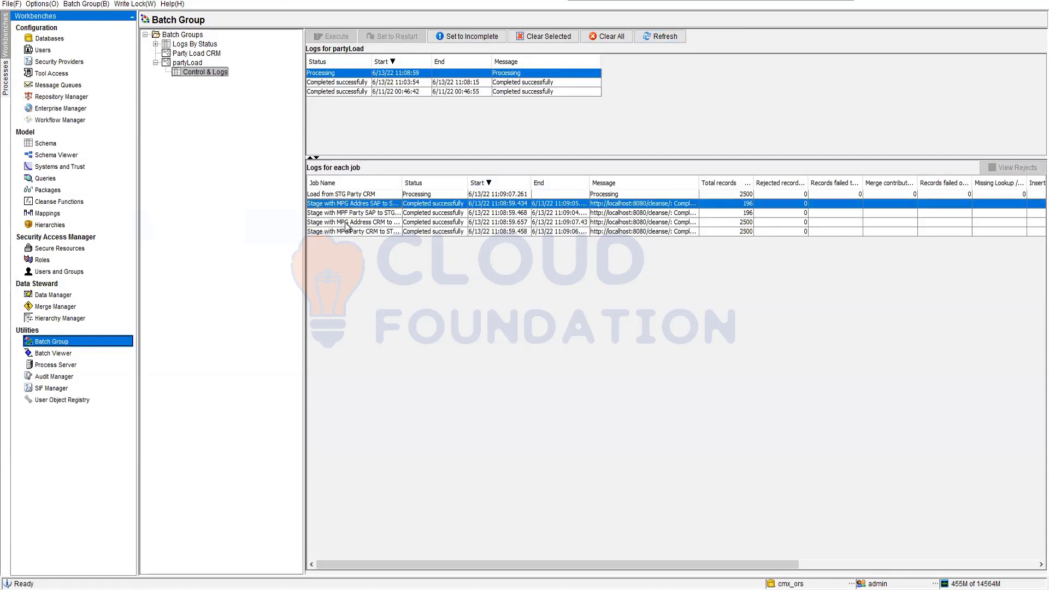
{"action": "left_click", "coordinate": [343, 223]}
{"action": "left_click", "coordinate": [353, 214]}
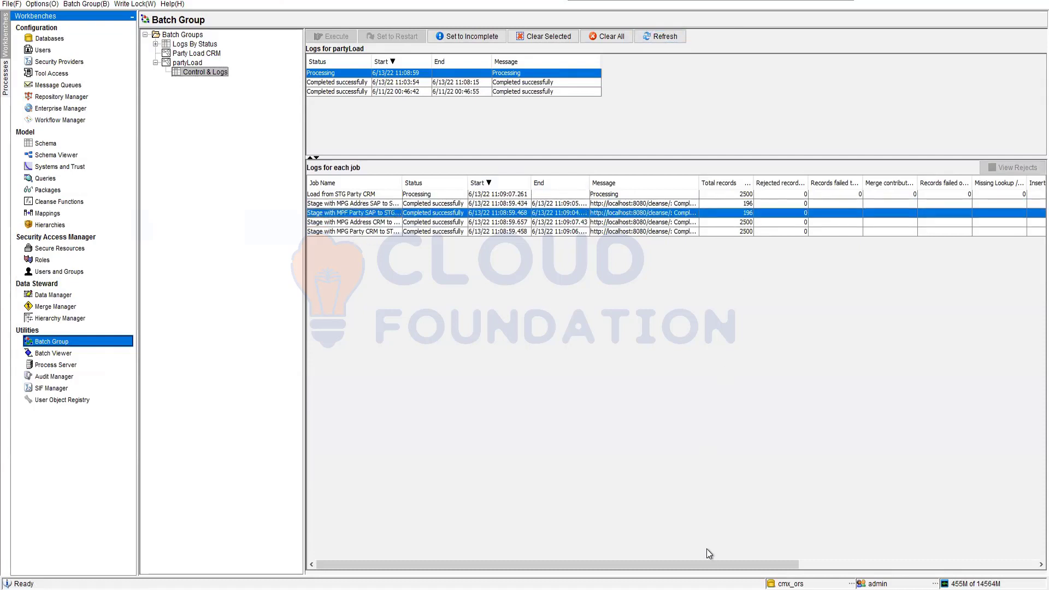
{"action": "left_click_drag", "start_coordinate": [713, 565], "coordinate": [915, 564]}
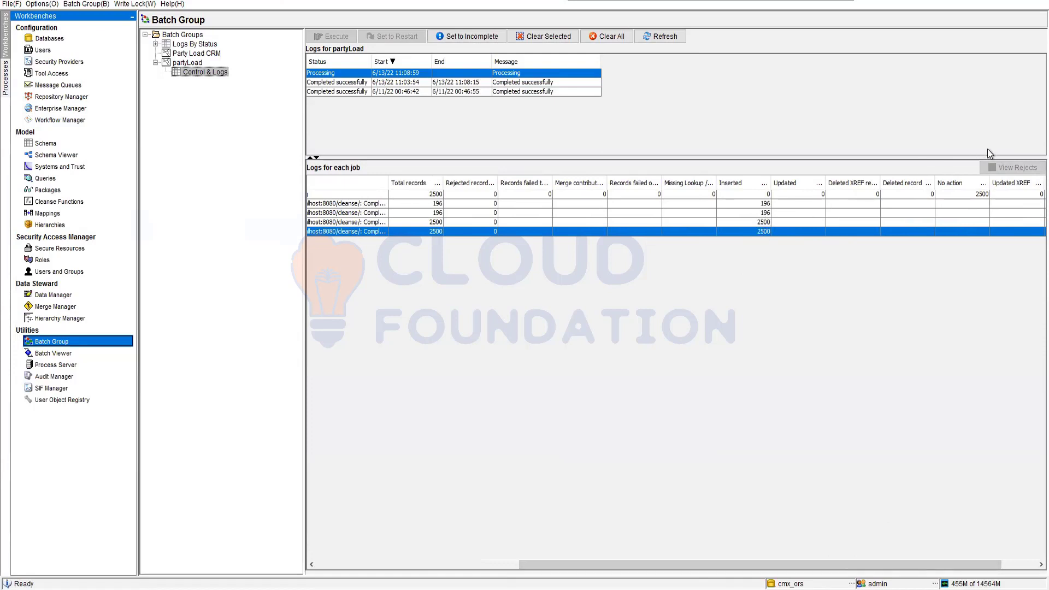
{"action": "left_click", "coordinate": [982, 195]}
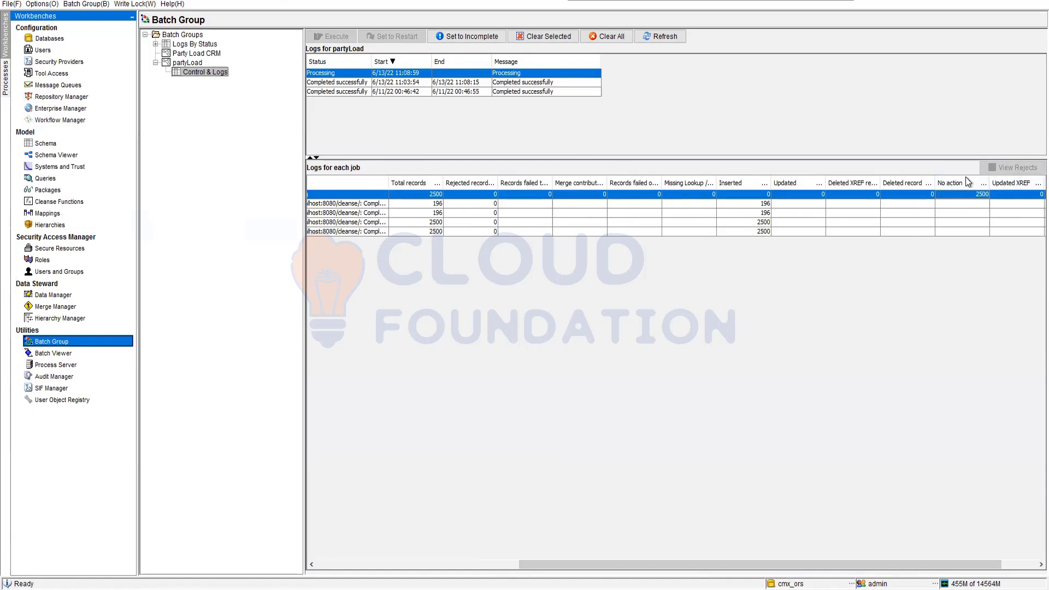
- Refresh the run's logs and open the rejected records of the Load from STG Address SAP job
{"action": "left_click", "coordinate": [661, 38]}
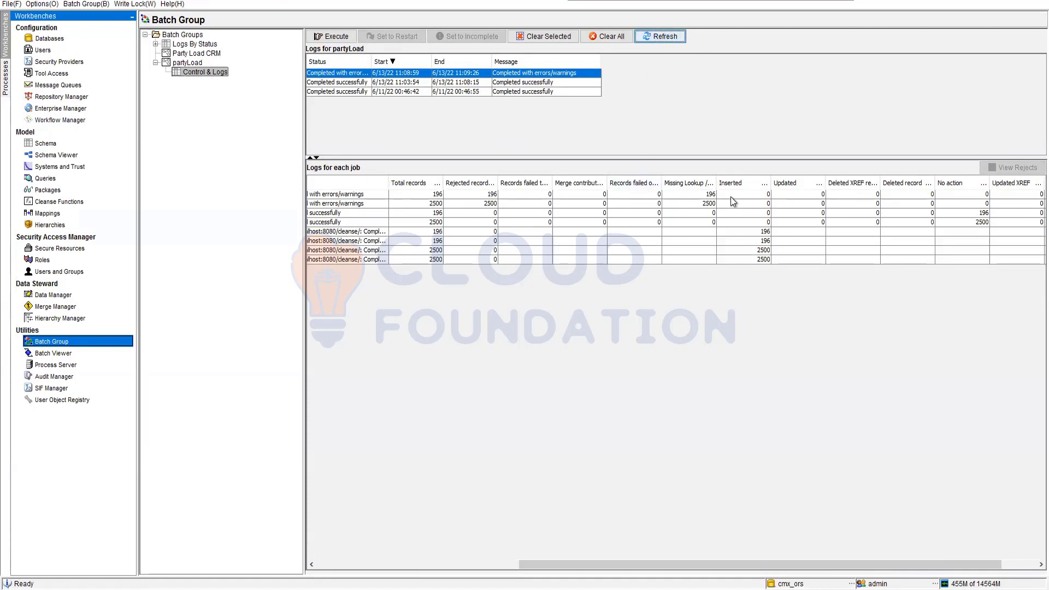
{"action": "left_click", "coordinate": [710, 195]}
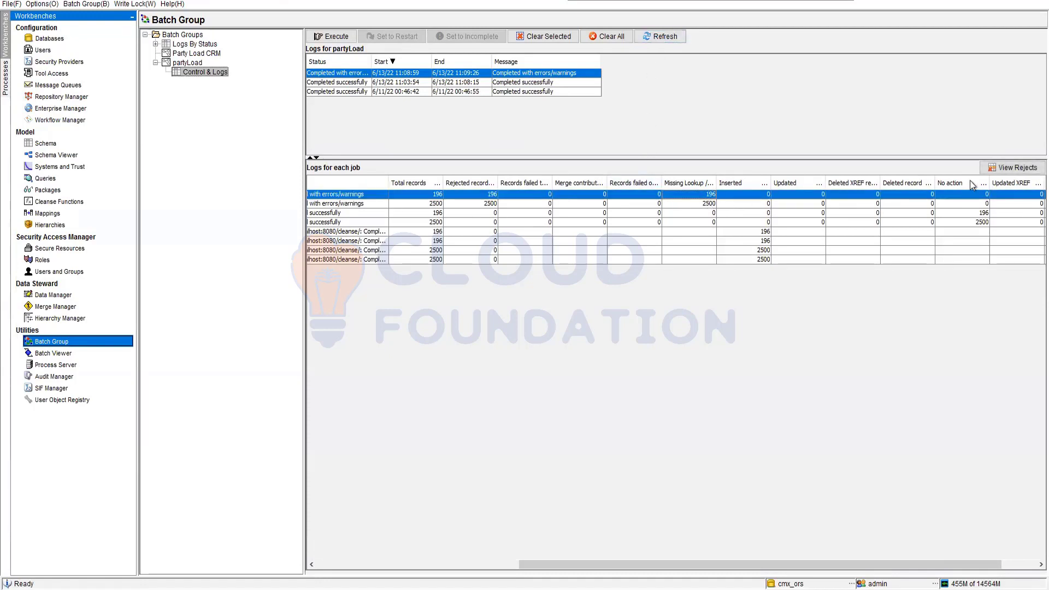
{"action": "left_click", "coordinate": [998, 167]}
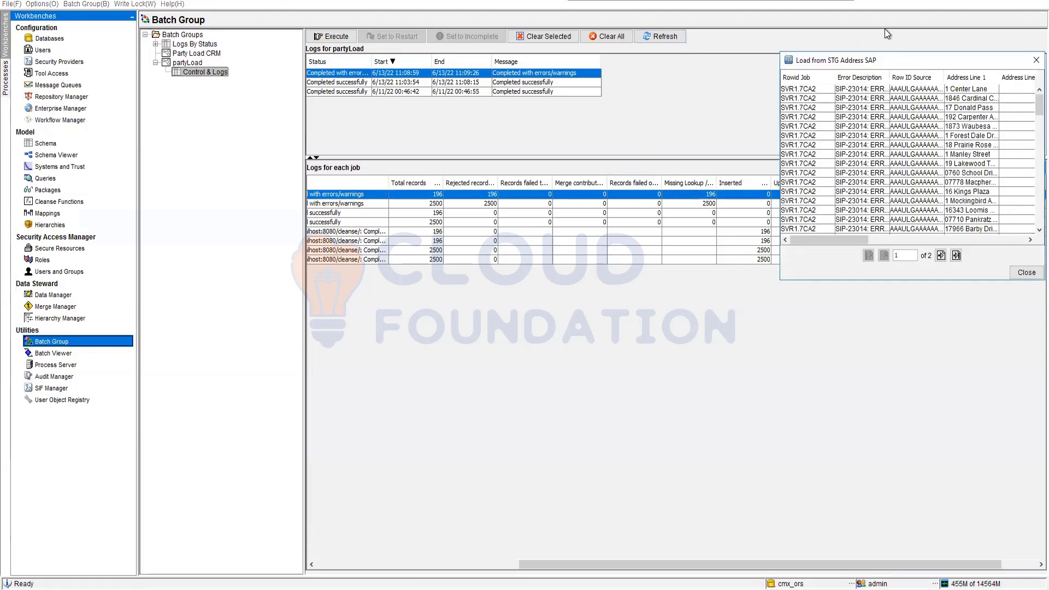
- Enlarge the rejects window, widen the Error Description column to read the full errors, and close the window
{"action": "left_click_drag", "start_coordinate": [890, 61], "coordinate": [597, 77]}
{"action": "left_click_drag", "start_coordinate": [479, 202], "coordinate": [248, 211]}
{"action": "left_click_drag", "start_coordinate": [143, 219], "coordinate": [144, 219]}
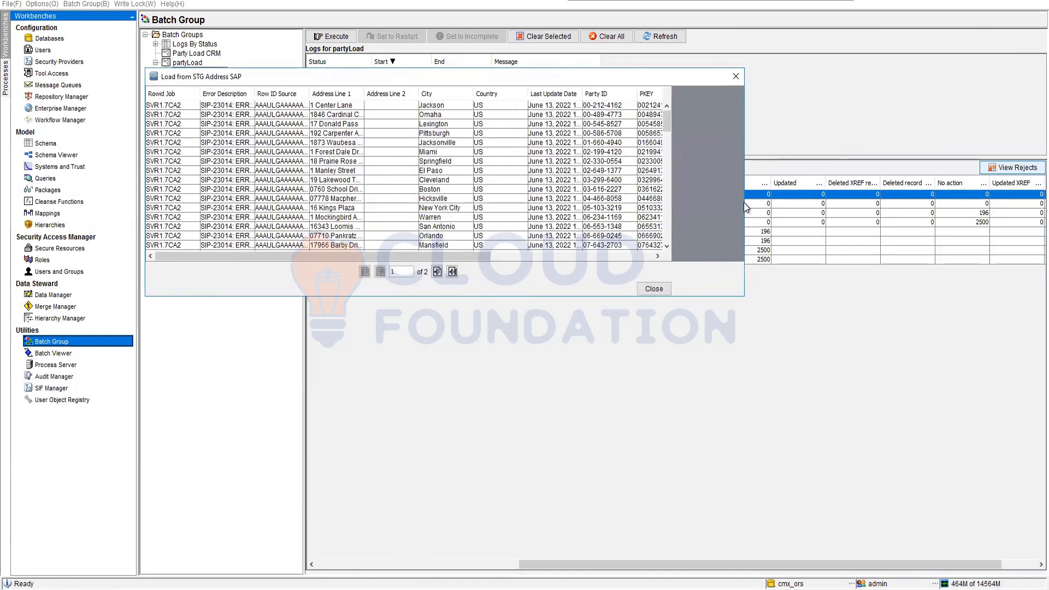
{"action": "left_click_drag", "start_coordinate": [941, 205], "coordinate": [940, 206]}
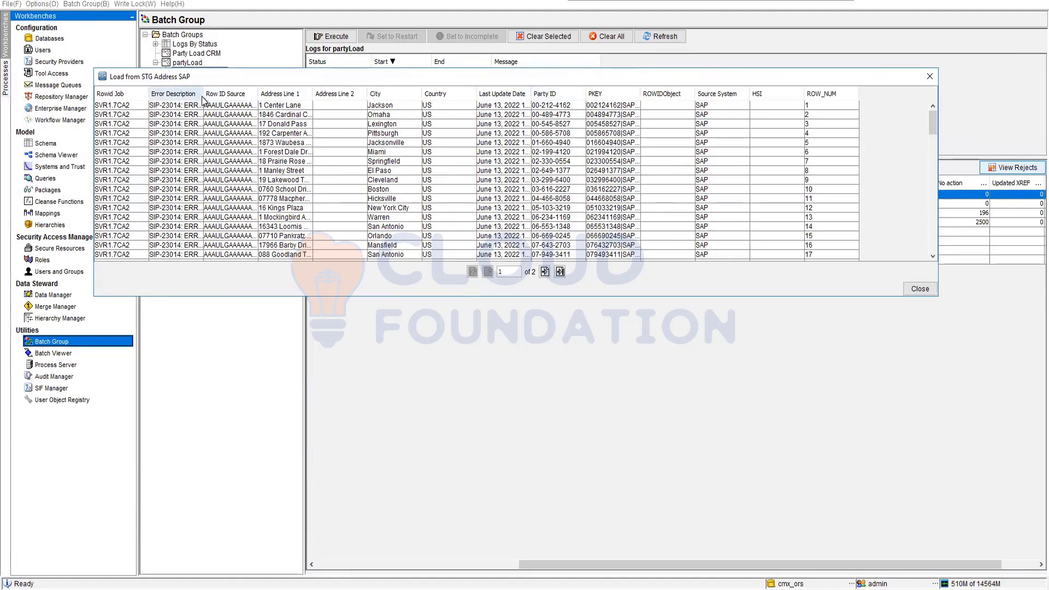
{"action": "left_click_drag", "start_coordinate": [203, 99], "coordinate": [435, 118]}
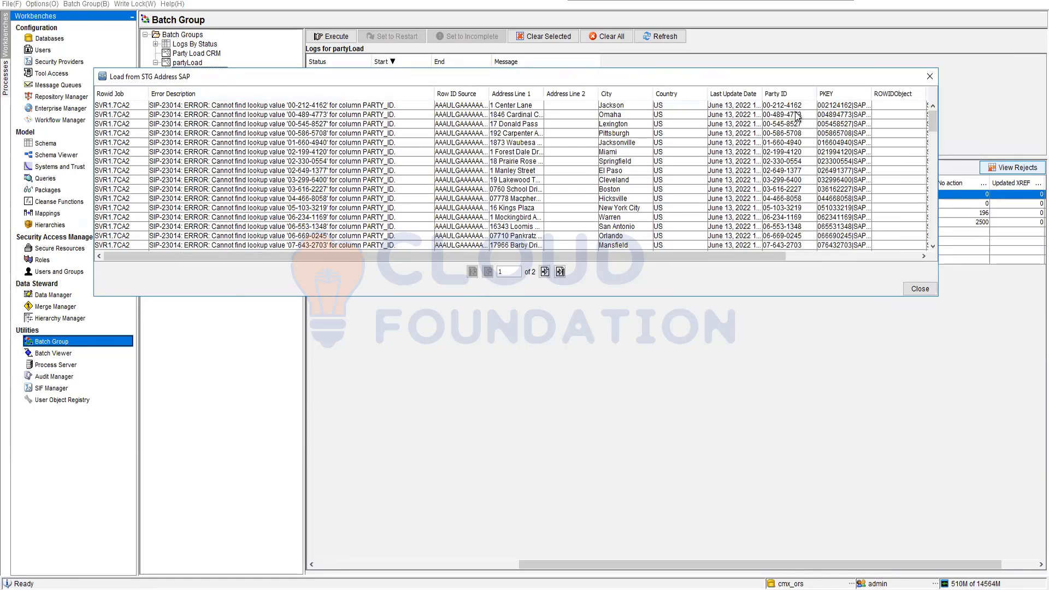
{"action": "left_click", "coordinate": [907, 288]}
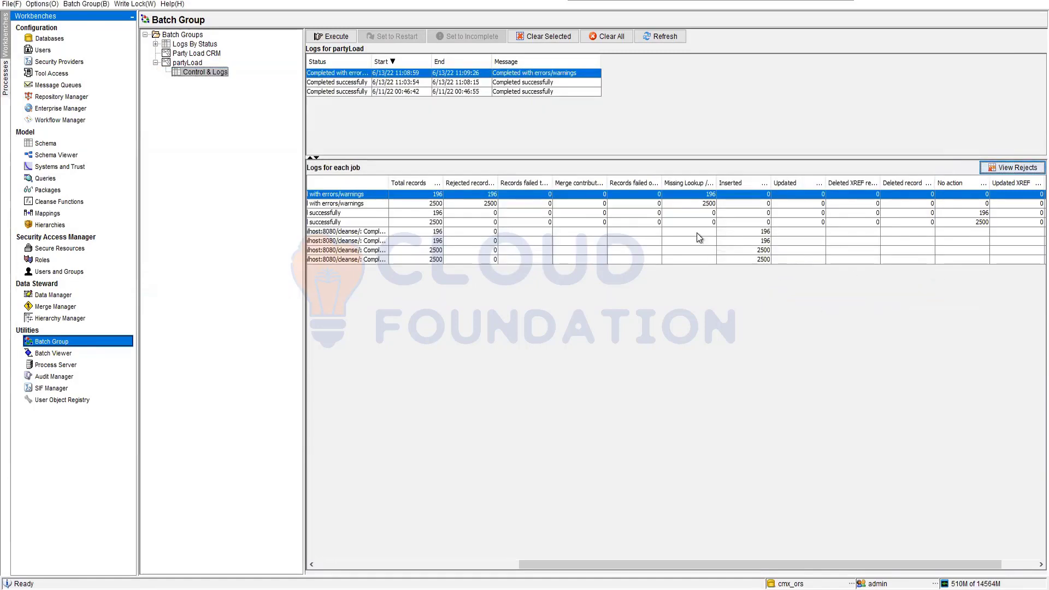
- Check the rejected records of the June 13 MPG Address CRM stage run in the Batch Viewer and close the rejects window
{"action": "left_click", "coordinate": [52, 353]}
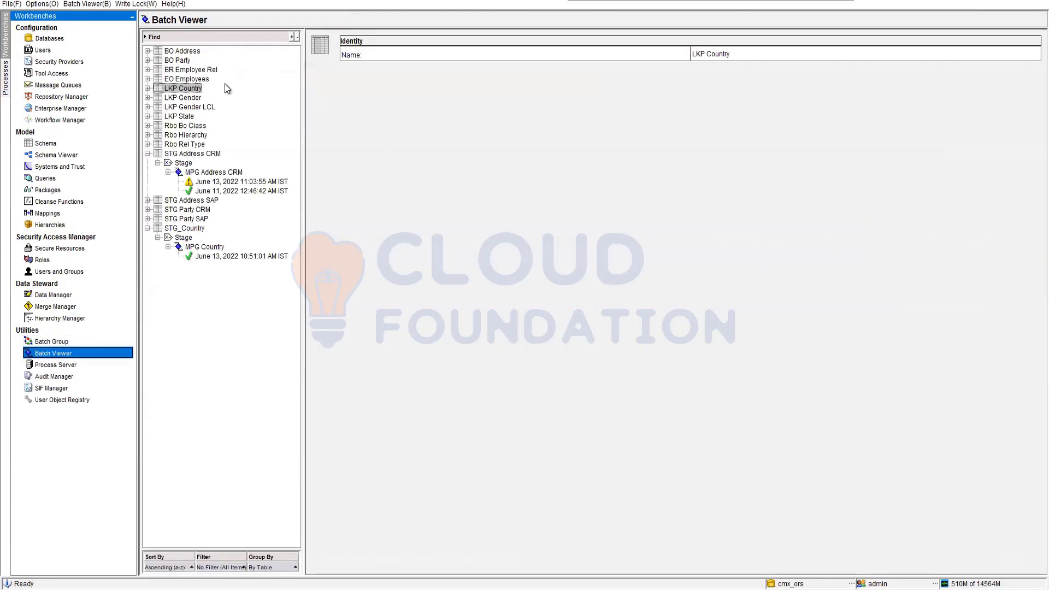
{"action": "left_click", "coordinate": [257, 182]}
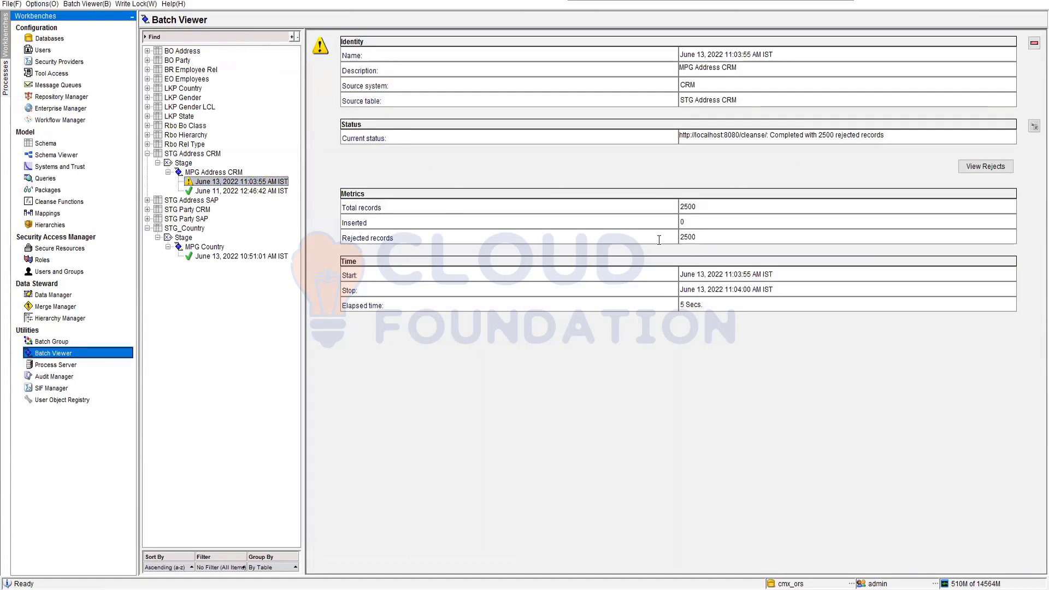
{"action": "left_click", "coordinate": [985, 167]}
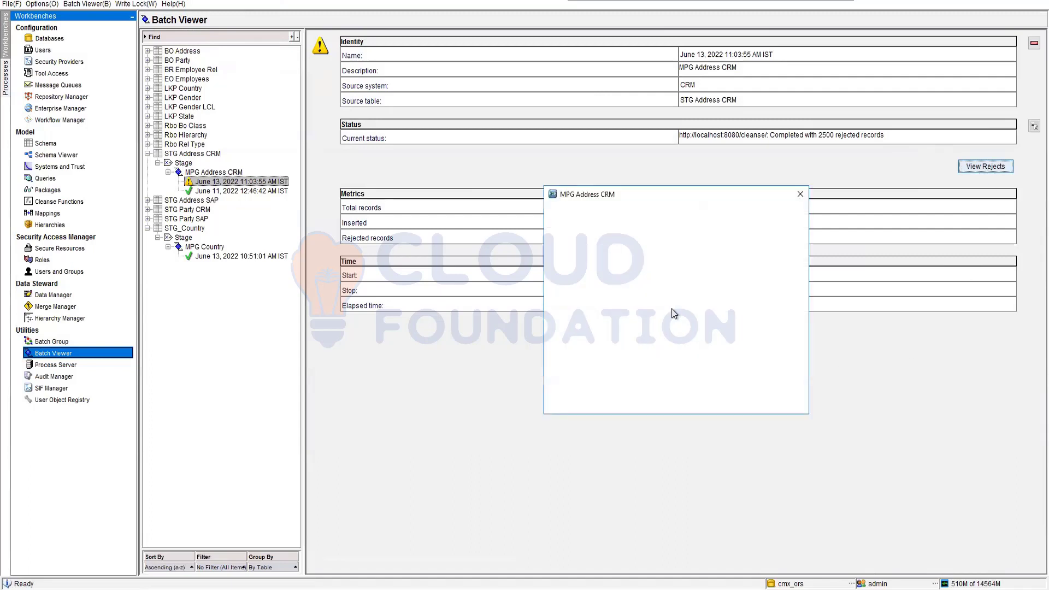
{"action": "left_click", "coordinate": [800, 194]}
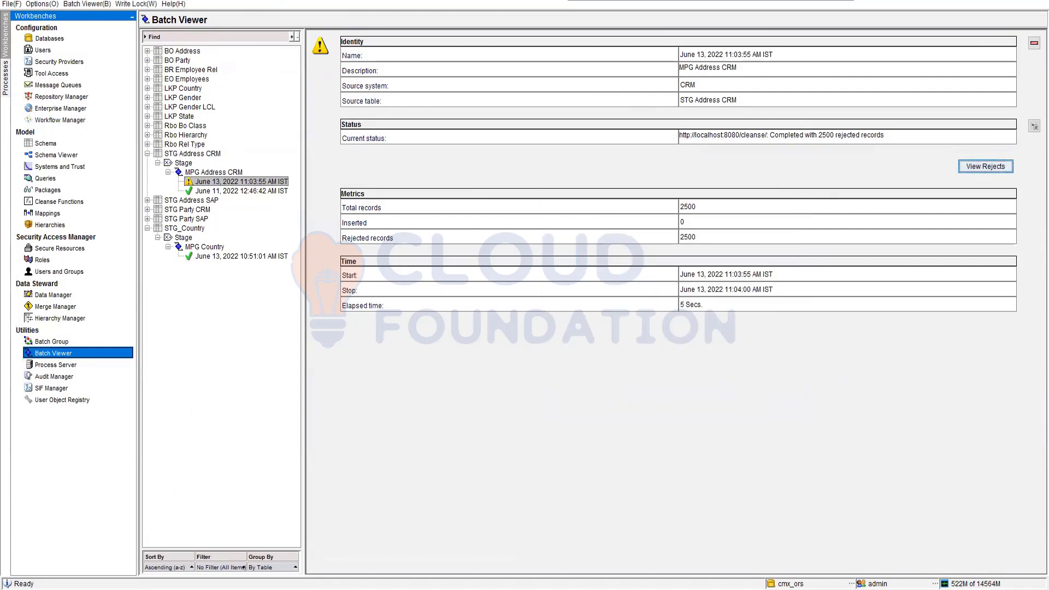
- Switch to SQL Developer and change the update statement's target table to C_STG_Address_CRM
{"action": "key", "text": "alt+Tab"}
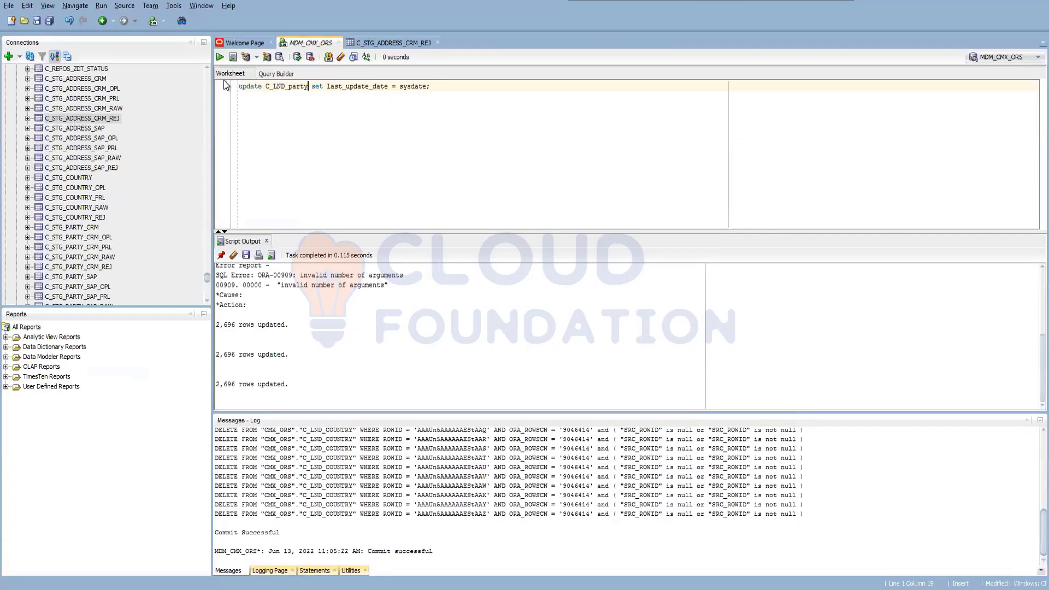
{"action": "left_click_drag", "start_coordinate": [273, 86], "coordinate": [284, 88]}
{"action": "type", "text": "STG"}
{"action": "key", "text": "shift+Left"}
{"action": "key", "text": "shift+Left"}
{"action": "key", "text": "shift+Left"}
{"action": "key", "text": "shift+Left"}
{"action": "key", "text": "shift+Left"}
{"action": "type", "text": "Address"}
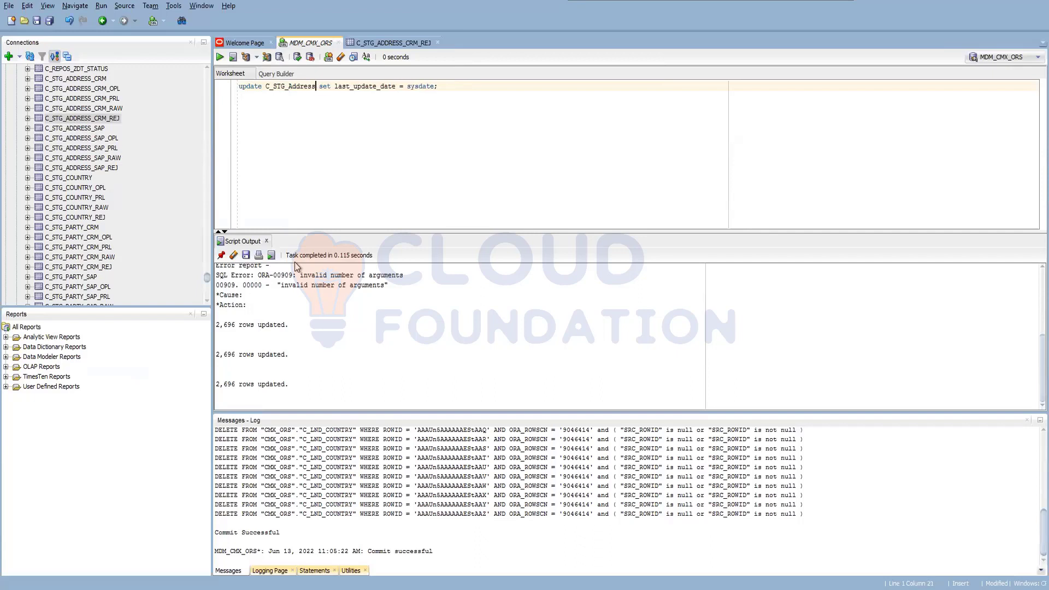
{"action": "type", "text": "_CRM"}
{"action": "key", "text": "Right"}
{"action": "key", "text": "Right"}
{"action": "key", "text": "Right"}
{"action": "key", "text": "Right"}
- Make party_id the column that the update statement sets
{"action": "double_click", "coordinate": [388, 87]}
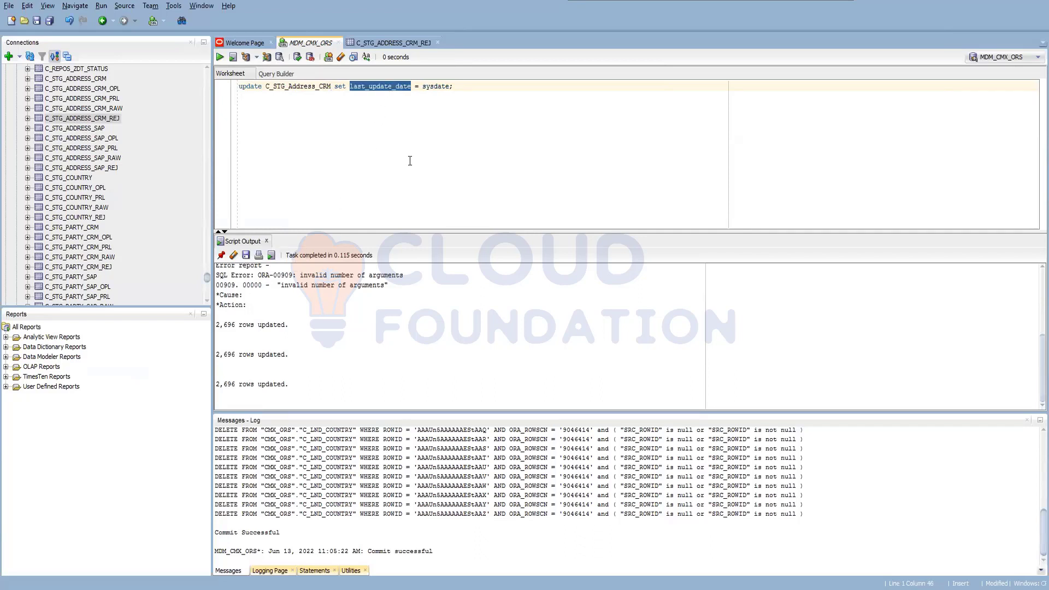
{"action": "type", "text": "Party"}
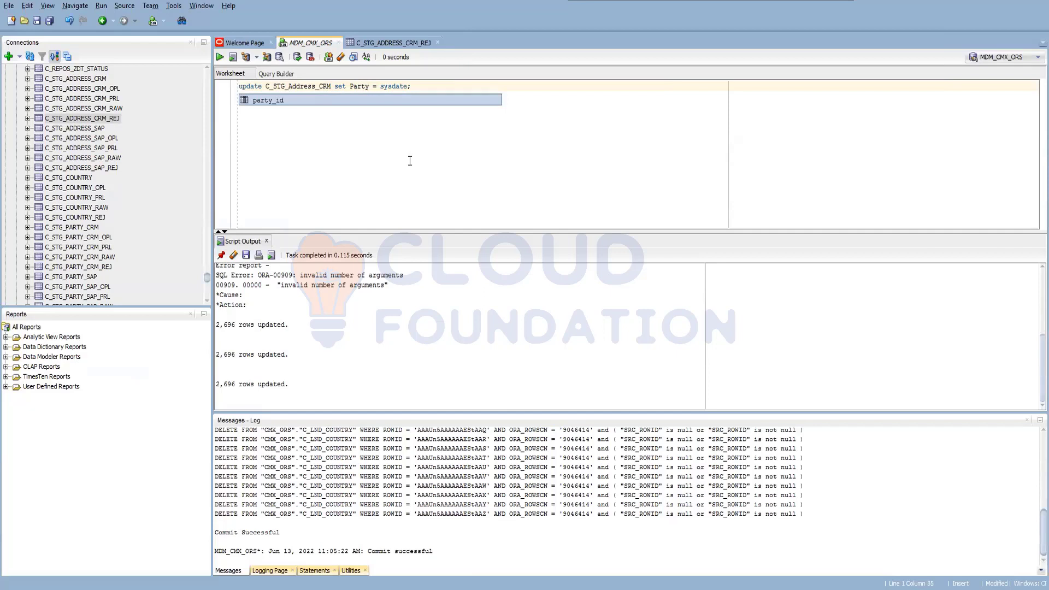
{"action": "key", "text": "Return"}
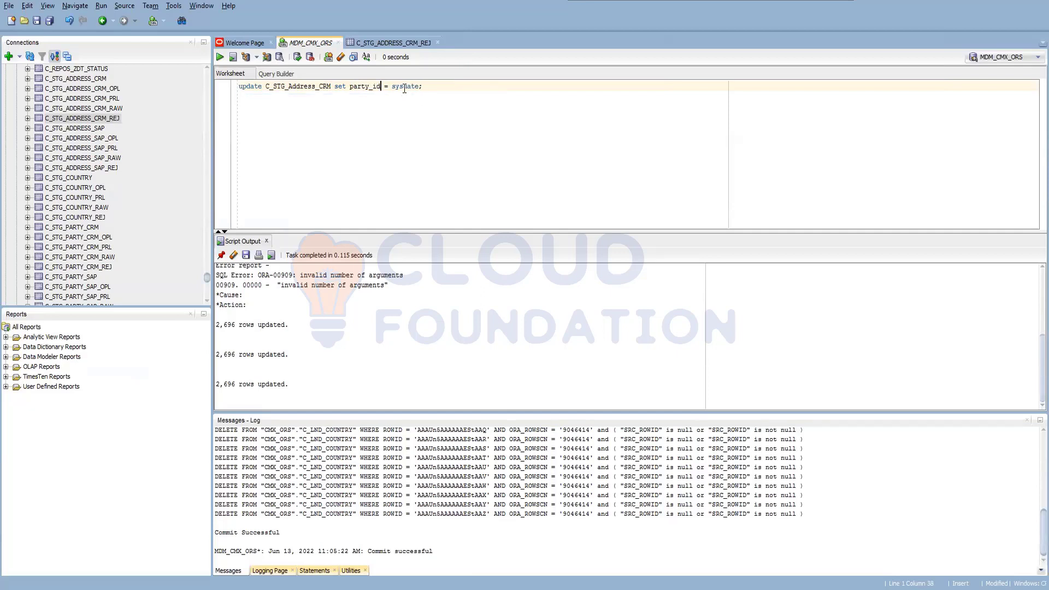
- Set the assigned value to replace(party_ID,'-','') and run the update on C_STG_Address_CRM
{"action": "double_click", "coordinate": [404, 86]}
{"action": "type", "text": "replace"}
{"action": "type", "text": "(praty"}
{"action": "key", "text": "BackSpace"}
{"action": "key", "text": "BackSpace"}
{"action": "key", "text": "BackSpace"}
{"action": "key", "text": "BackSpace"}
{"action": "type", "text": "rty_ID"}
{"action": "type", "text": ","}
{"action": "type", "text": "'-'"}
{"action": "type", "text": ")"}
{"action": "type", "text": ",'"}
{"action": "type", "text": "')"}
{"action": "key", "text": "ctrl+Return"}
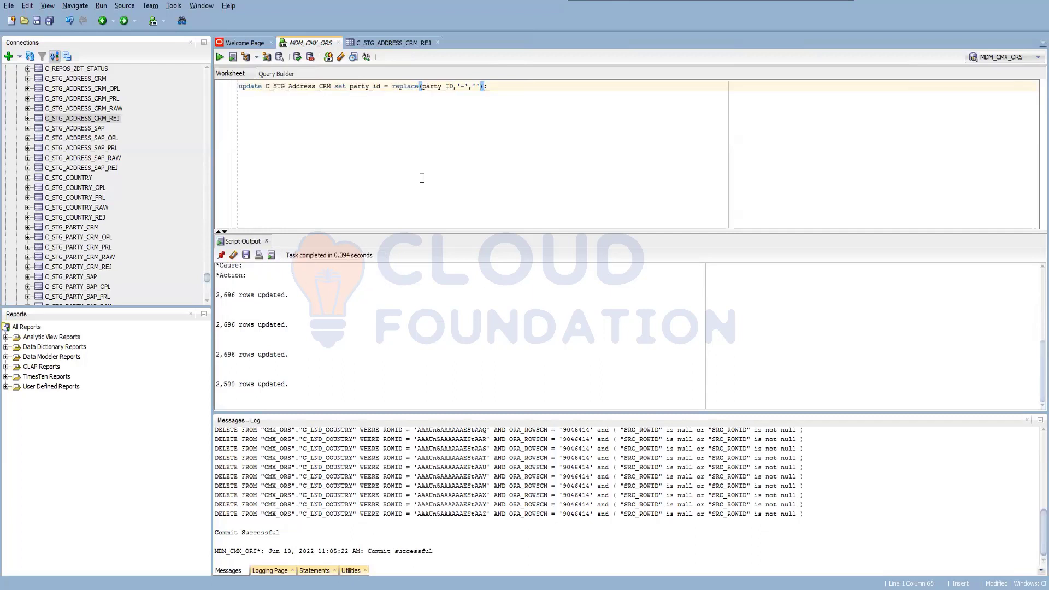
- Point the update statement at C_STG_Address_SAP, run it, and commit the changes
{"action": "key", "text": "Left"}
{"action": "key", "text": "shift+Left"}
{"action": "key", "text": "shift+Left"}
{"action": "key", "text": "shift+Left"}
{"action": "type", "text": "SAP"}
{"action": "key", "text": "F5"}
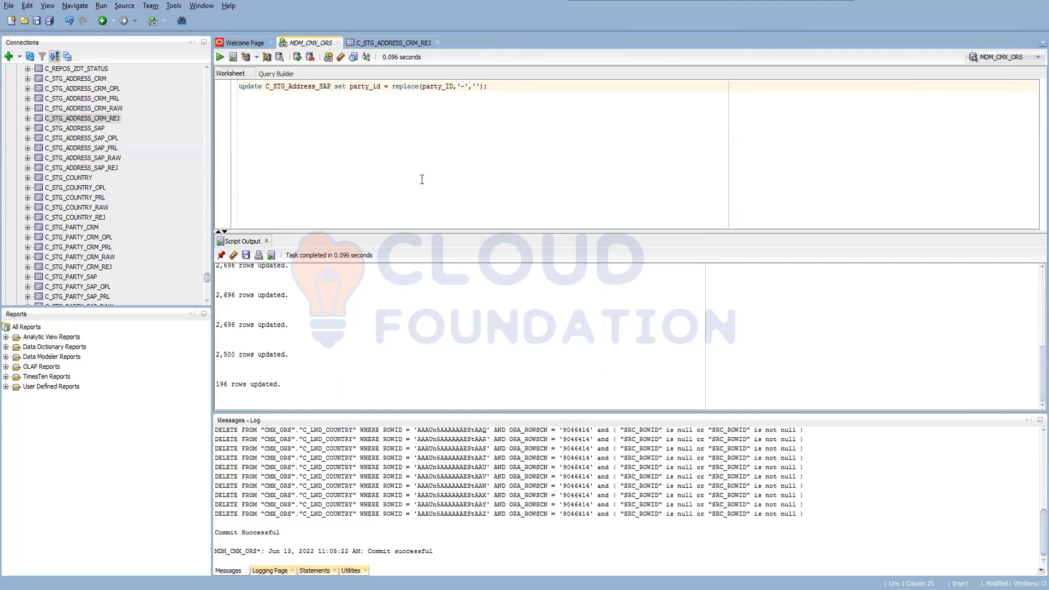
{"action": "left_click", "coordinate": [297, 56]}
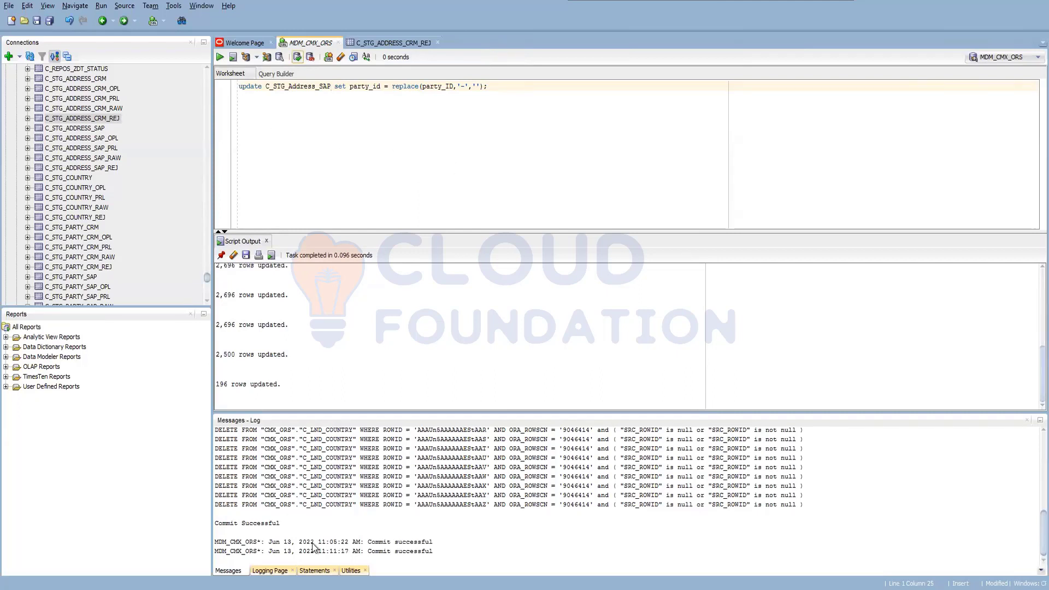
- Switch back to the Informatica MDM Hub Console and expand the run histories of BO Address's CRM and SAP load jobs
{"action": "key", "text": "alt+Tab"}
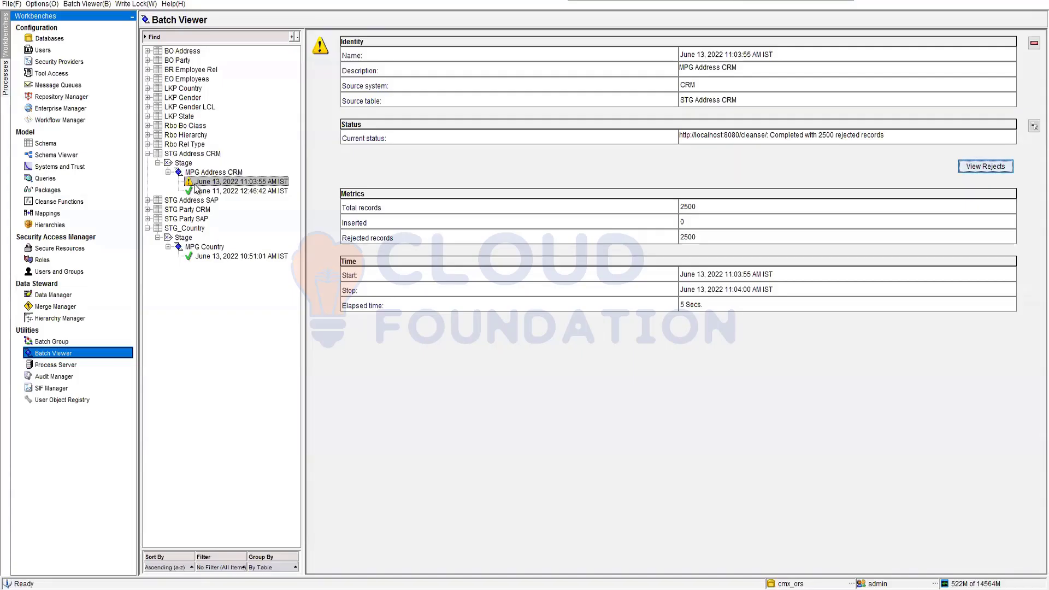
{"action": "left_click", "coordinate": [208, 172]}
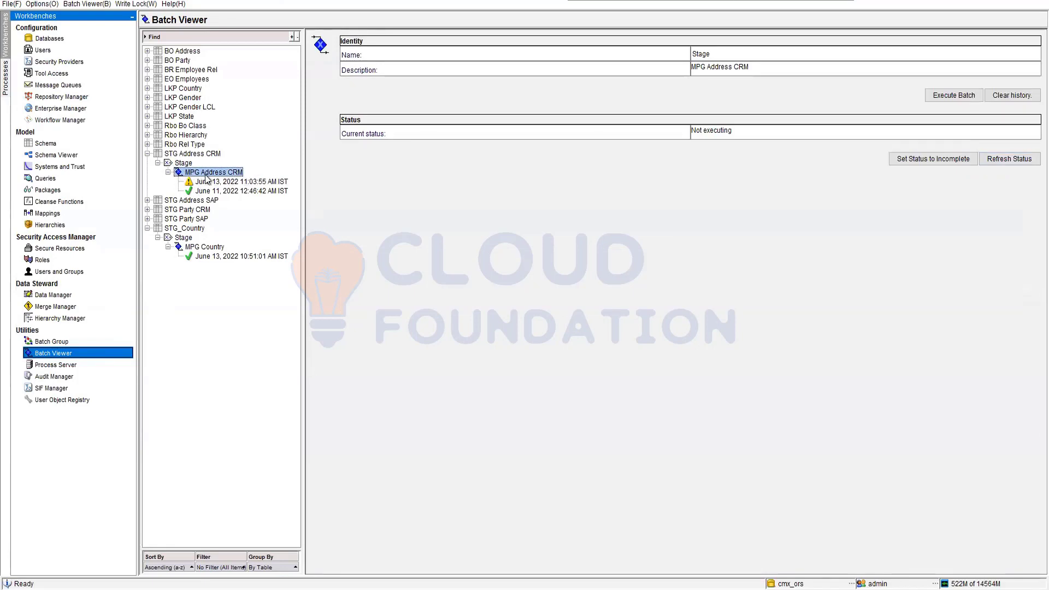
{"action": "left_click", "coordinate": [231, 183]}
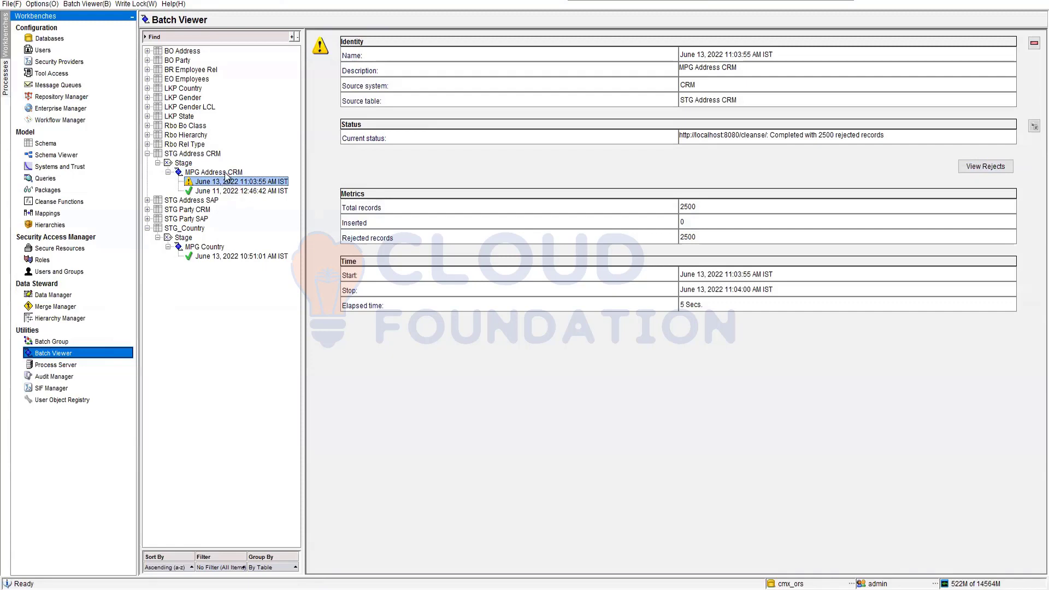
{"action": "left_click", "coordinate": [226, 173]}
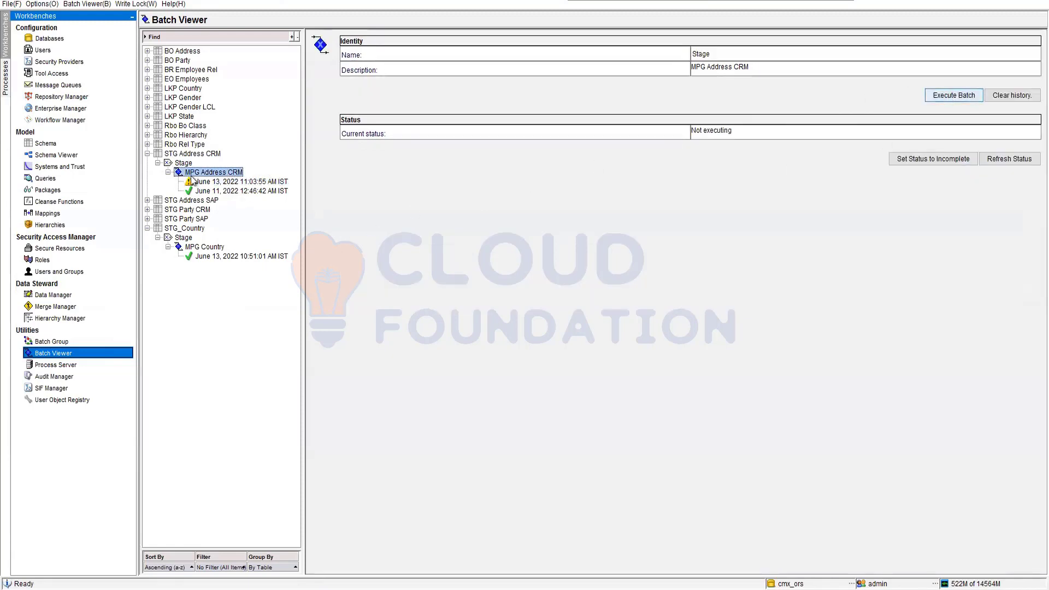
{"action": "left_click", "coordinate": [147, 51]}
{"action": "left_click", "coordinate": [157, 117]}
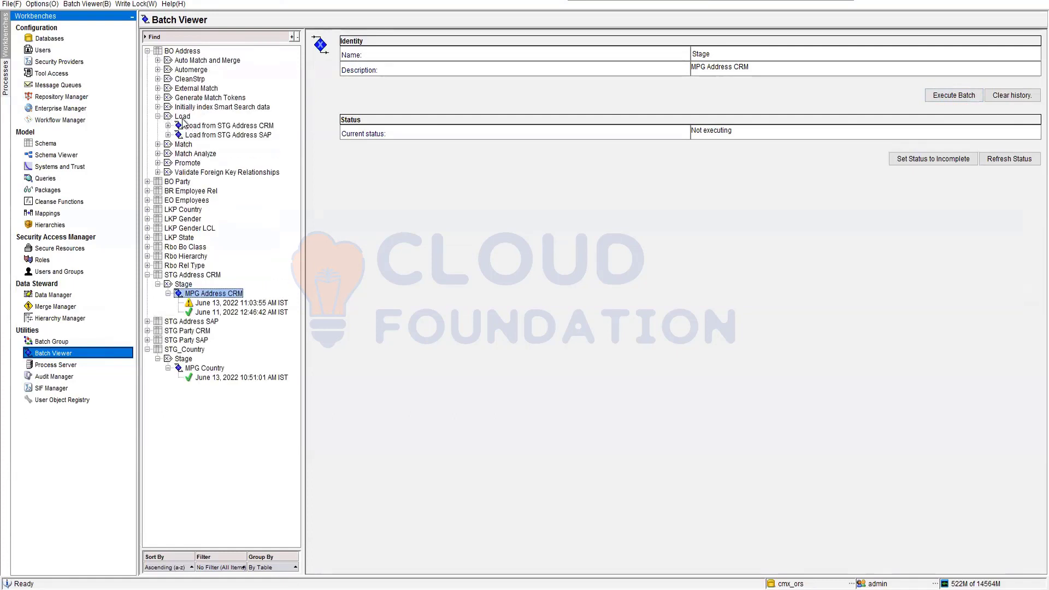
{"action": "left_click", "coordinate": [215, 126]}
{"action": "left_click", "coordinate": [168, 126]}
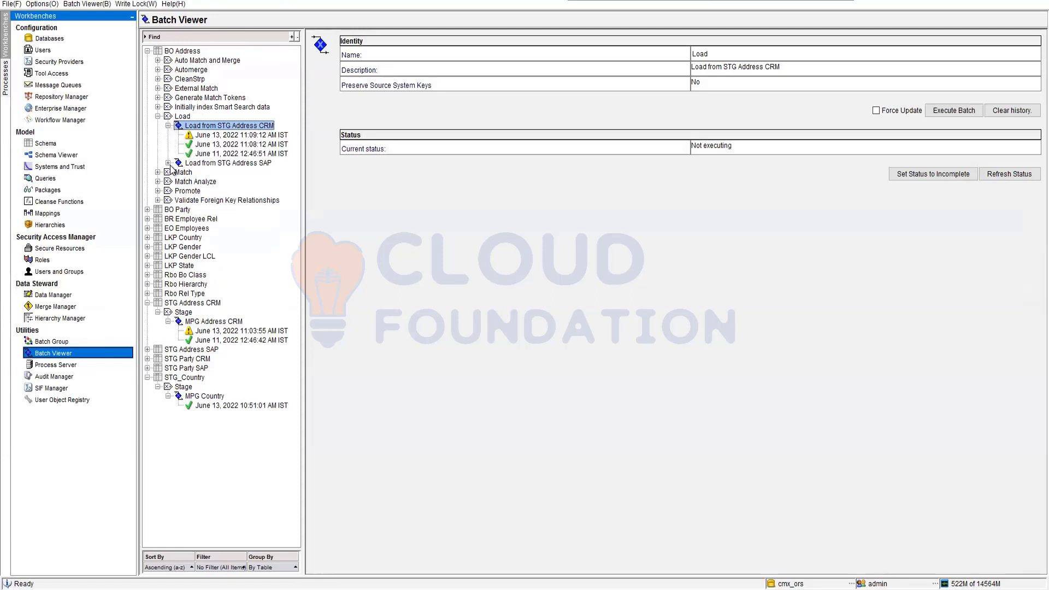
{"action": "left_click", "coordinate": [168, 163]}
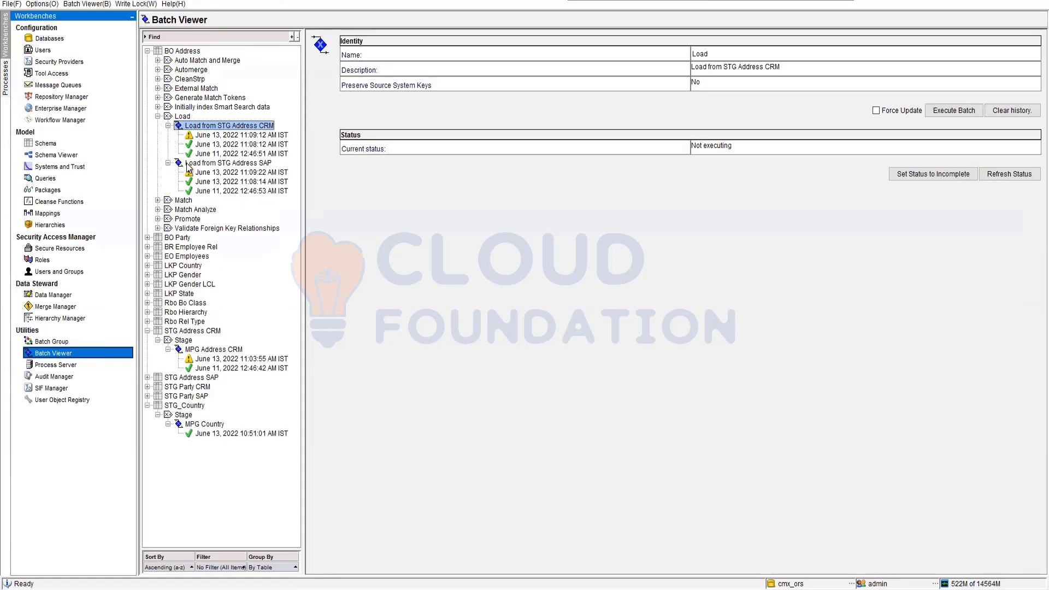
- Execute the Load from STG Address CRM batch, refresh its status, and open the new run's rejected records
{"action": "left_click", "coordinate": [955, 111]}
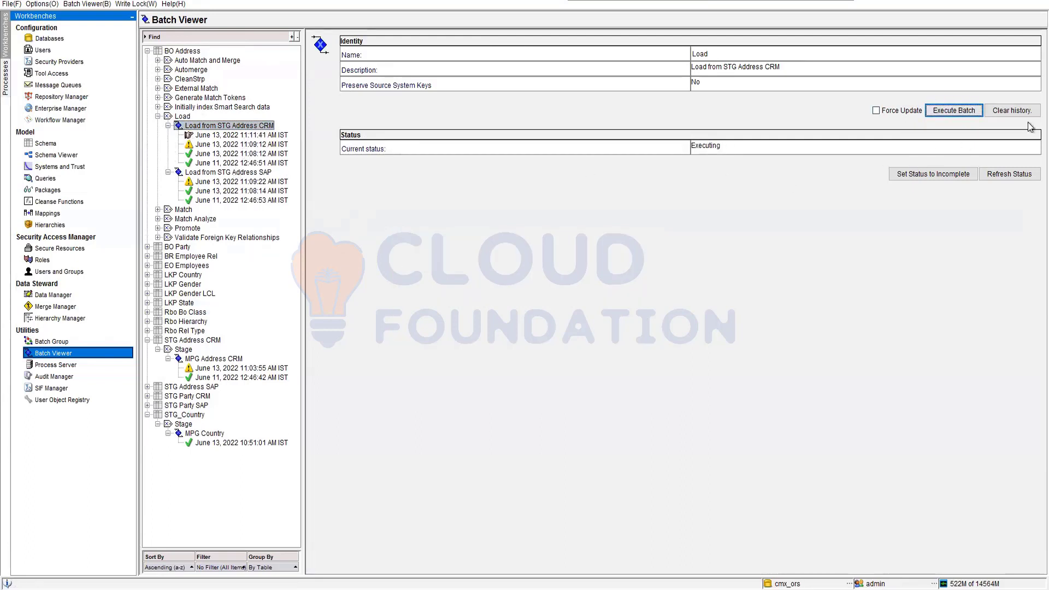
{"action": "left_click", "coordinate": [1027, 175]}
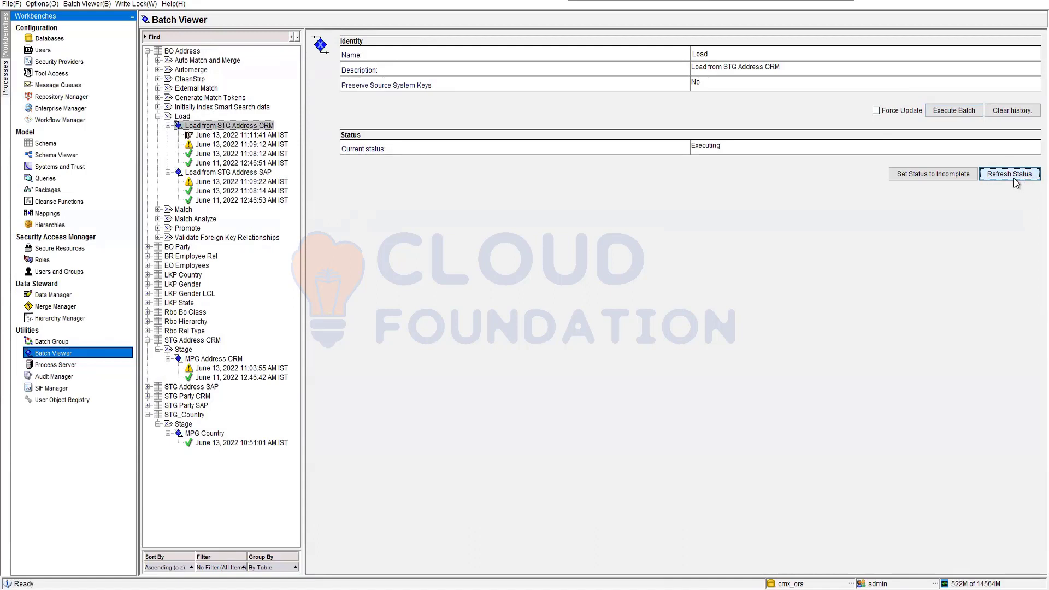
{"action": "left_click", "coordinate": [1019, 180]}
{"action": "left_click", "coordinate": [267, 135]}
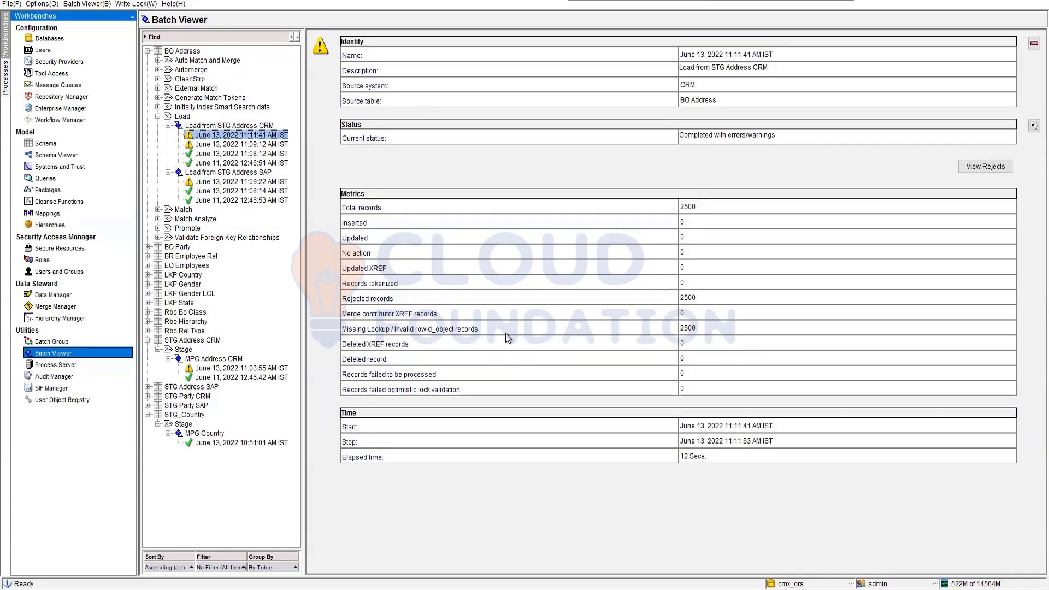
{"action": "left_click", "coordinate": [998, 167]}
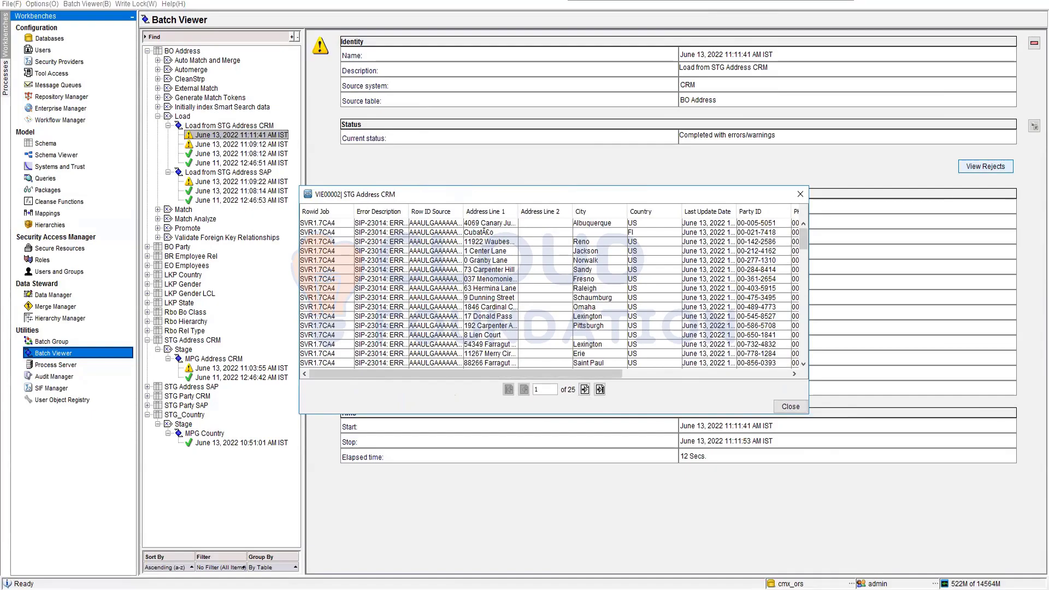
- Switch to SQL Developer, append ||'|'||'SAP' to the replace expression, and run the update on C_STG_Address_SAP
{"action": "key", "text": "alt+Tab"}
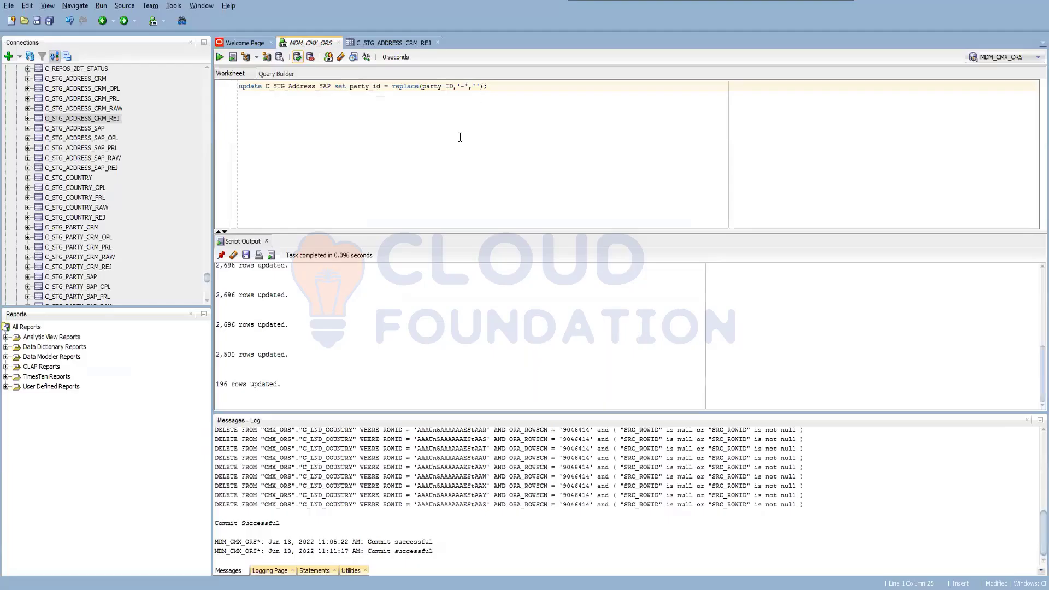
{"action": "left_click", "coordinate": [462, 158]}
{"action": "type", "text": ",'')"}
{"action": "type", "text": "||"}
{"action": "type", "text": "'|'"}
{"action": "type", "text": "||"}
{"action": "type", "text": "'C"}
{"action": "key", "text": "BackSpace"}
{"action": "key", "text": "BackSpace"}
{"action": "key", "text": "BackSpace"}
{"action": "type", "text": "SAP"}
{"action": "key", "text": "F5"}
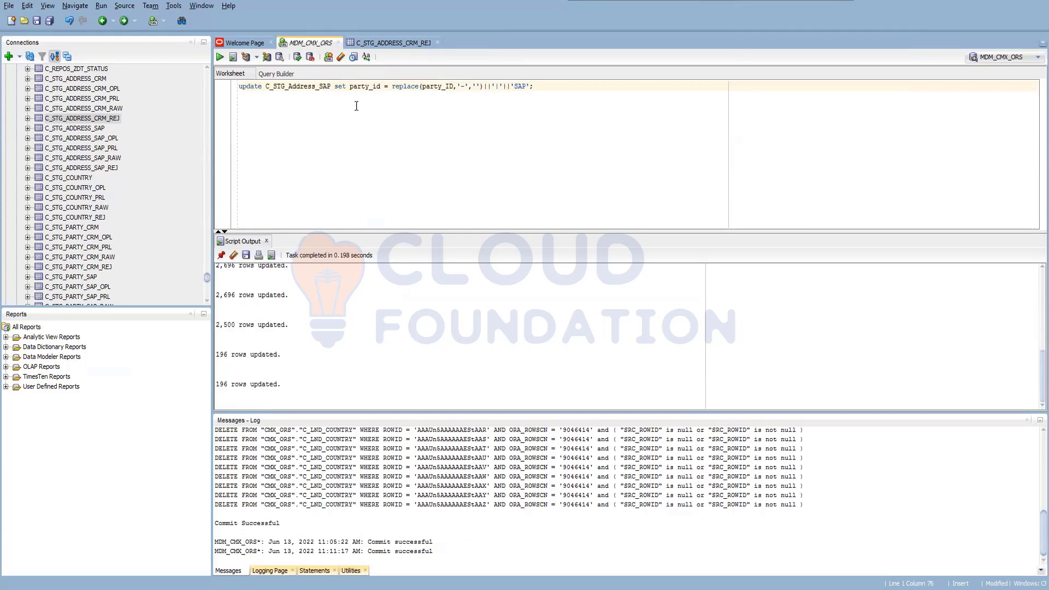
- Change the target table to C_STG_Address_CRM and the suffix to 'CRM', then run and commit the update
{"action": "left_click_drag", "start_coordinate": [330, 87], "coordinate": [320, 86]}
{"action": "type", "text": "CRM"}
{"action": "left_click_drag", "start_coordinate": [516, 86], "coordinate": [527, 88]}
{"action": "type", "text": "CRM"}
{"action": "key", "text": "ctrl+a"}
{"action": "key", "text": "F5"}
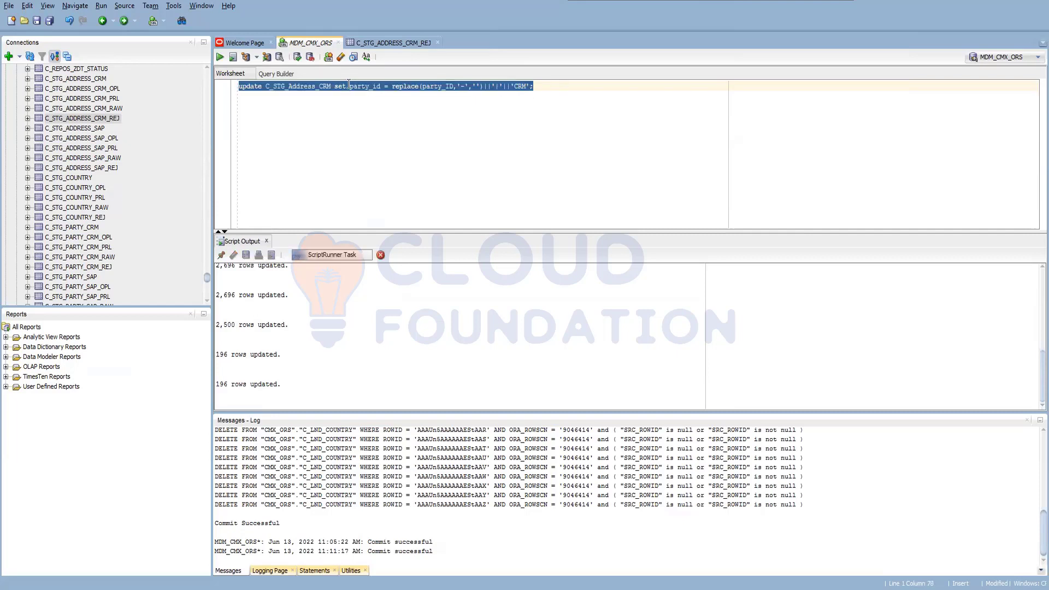
{"action": "left_click", "coordinate": [295, 57]}
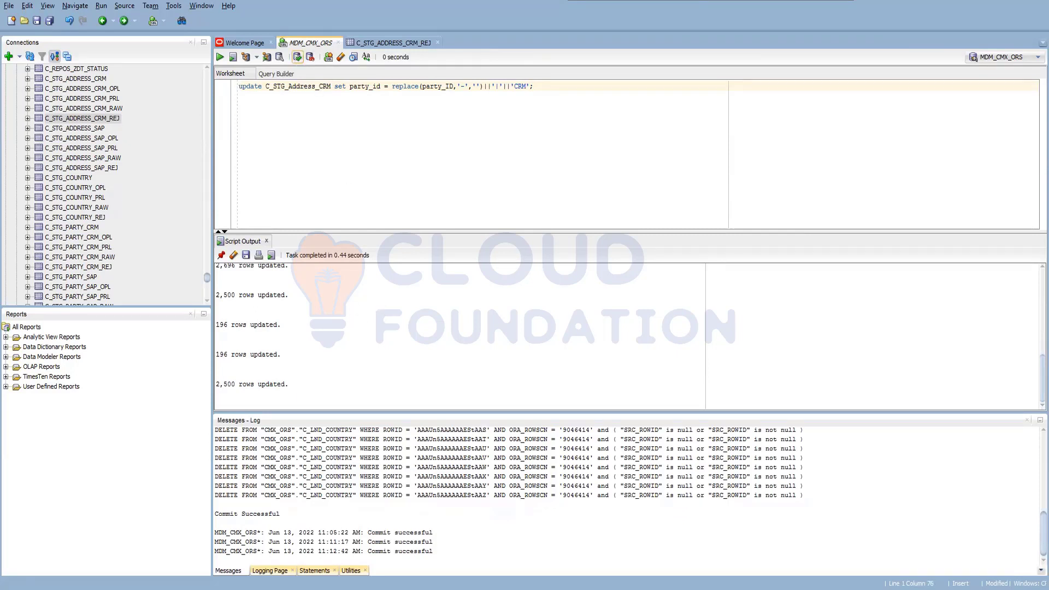
- Return to the Informatica MDM Hub Console, close the rejects window, and rerun Load from STG Address CRM, refreshing its status
{"action": "key", "text": "alt+Tab"}
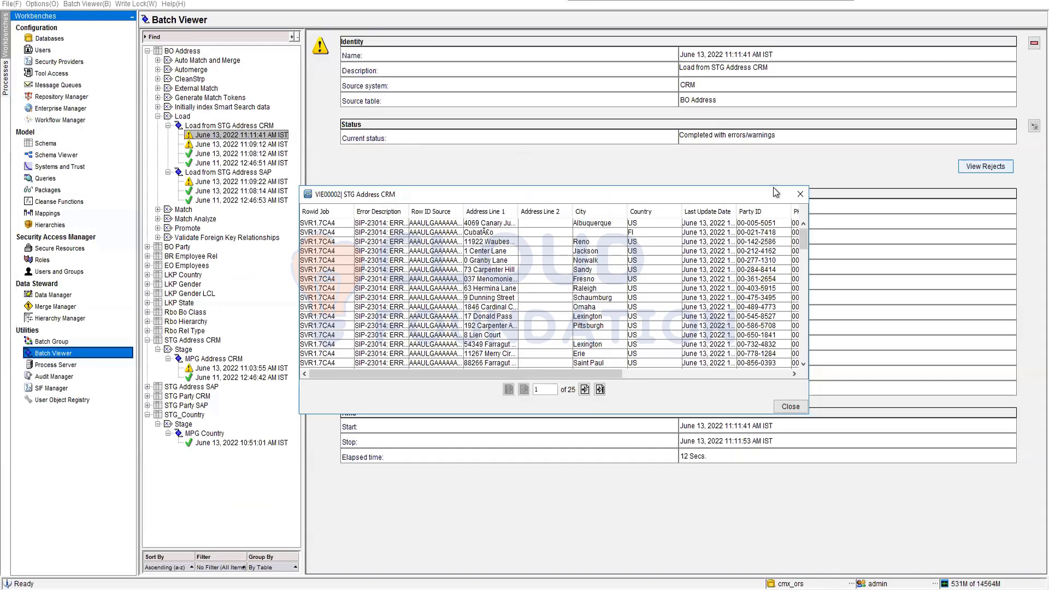
{"action": "left_click", "coordinate": [801, 194]}
{"action": "left_click", "coordinate": [254, 127]}
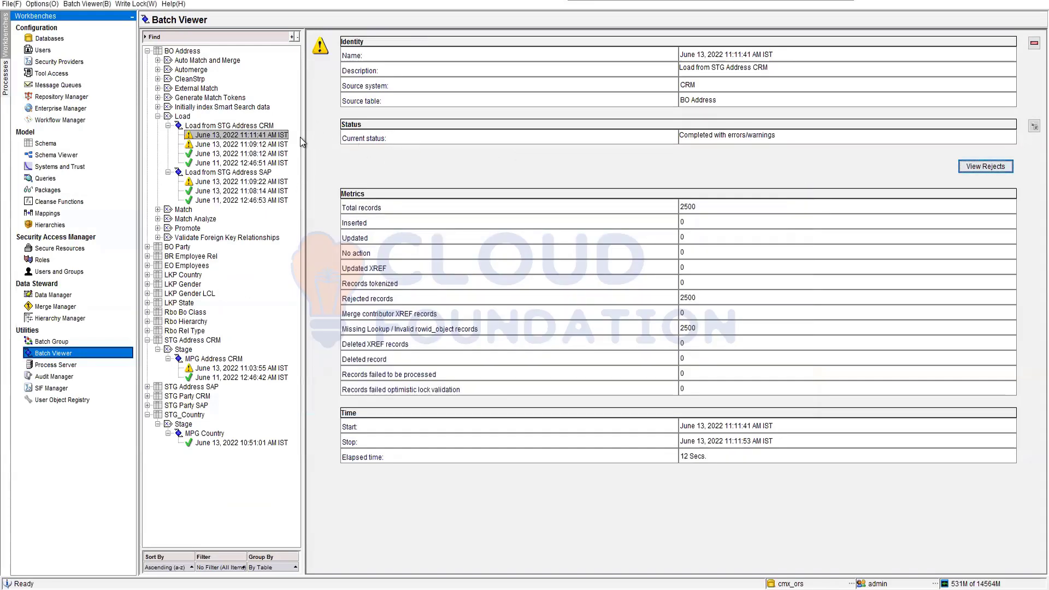
{"action": "left_click", "coordinate": [965, 112]}
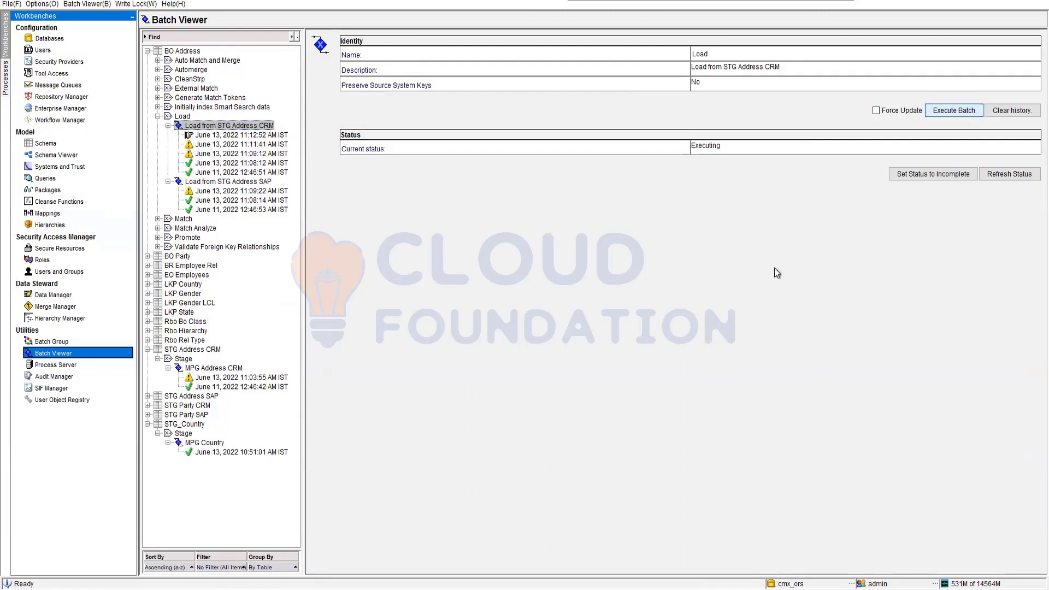
{"action": "left_click", "coordinate": [1010, 174]}
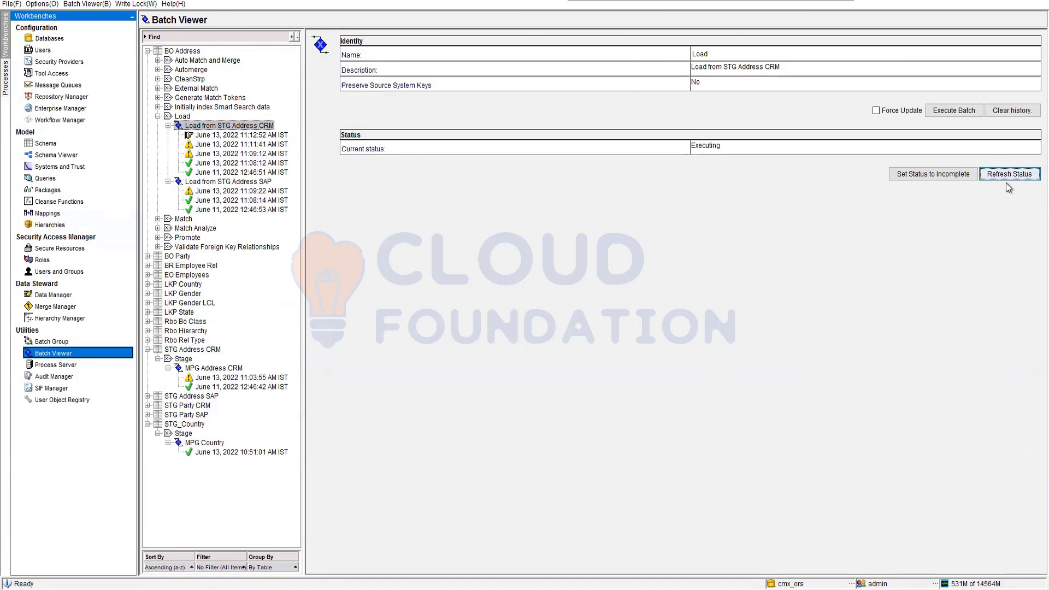
{"action": "left_click", "coordinate": [1012, 176]}
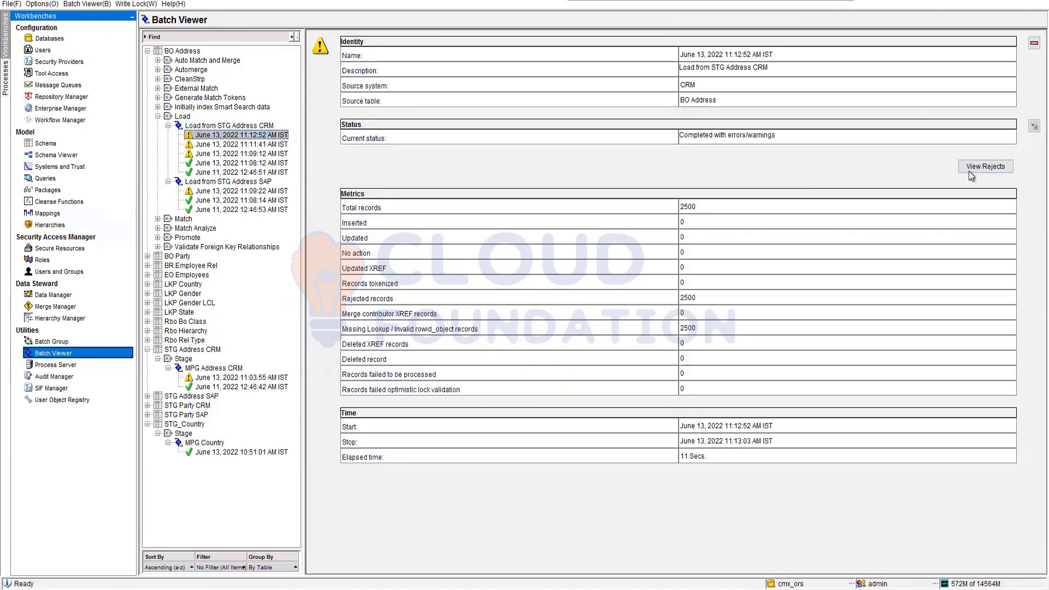
- Open the latest CRM load run's rejected records and widen the window and Error Description column to read the full errors
{"action": "left_click", "coordinate": [970, 173]}
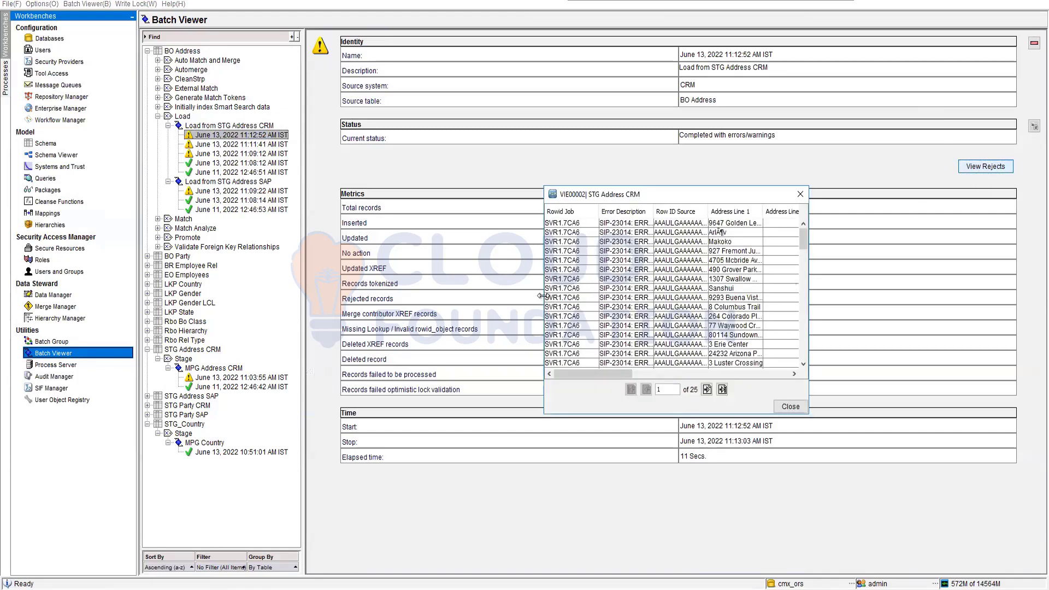
{"action": "left_click_drag", "start_coordinate": [542, 296], "coordinate": [227, 283]}
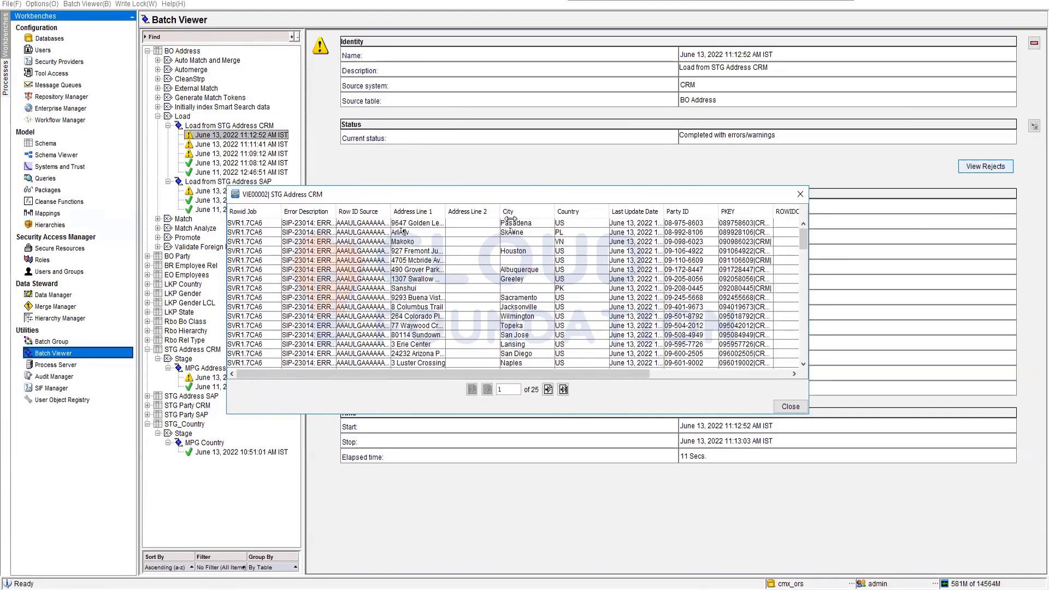
{"action": "left_click_drag", "start_coordinate": [336, 212], "coordinate": [592, 231]}
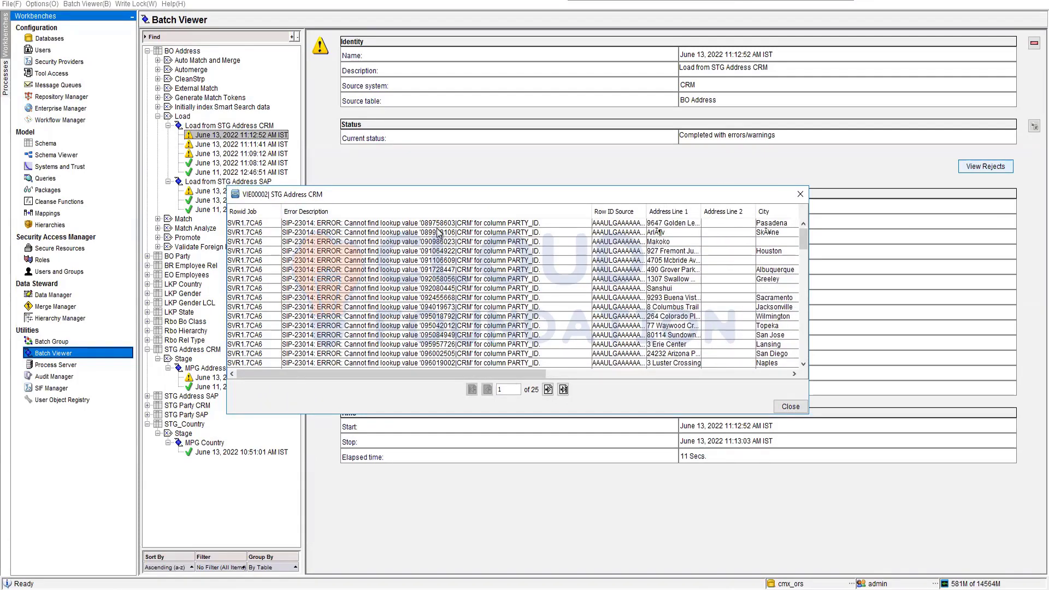
- Close the CRM rejects window and switch to SQL Developer to locate the C_BO_PARTY tables in the connection tree
{"action": "left_click", "coordinate": [499, 228]}
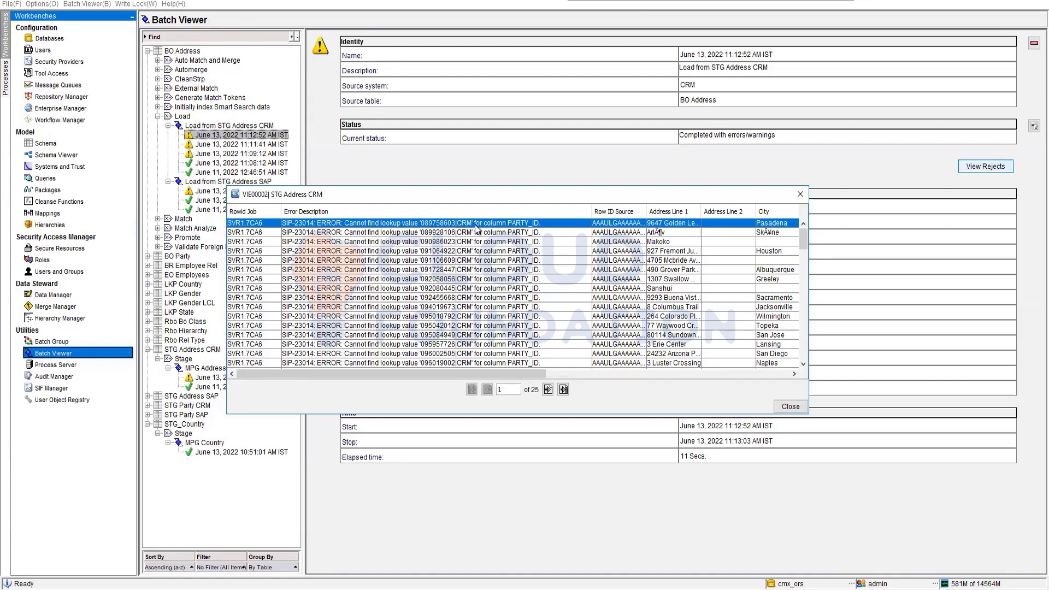
{"action": "left_click", "coordinate": [789, 405]}
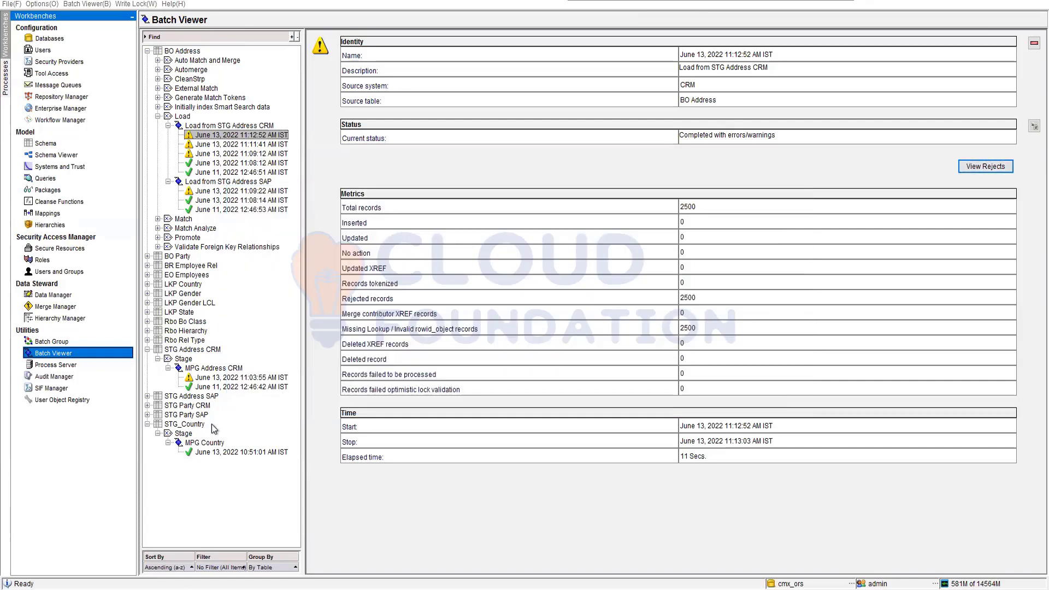
{"action": "key", "text": "alt+Tab"}
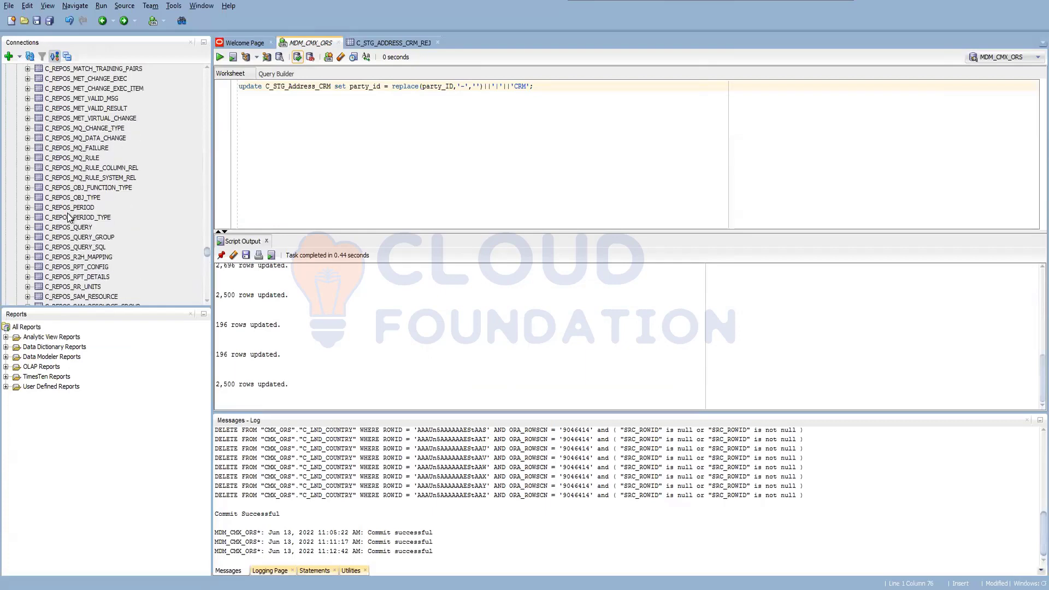
{"action": "scroll", "coordinate": [67, 213], "scroll_direction": "up", "scroll_amount": 7}
{"action": "left_click_drag", "start_coordinate": [207, 244], "coordinate": [201, 84]}
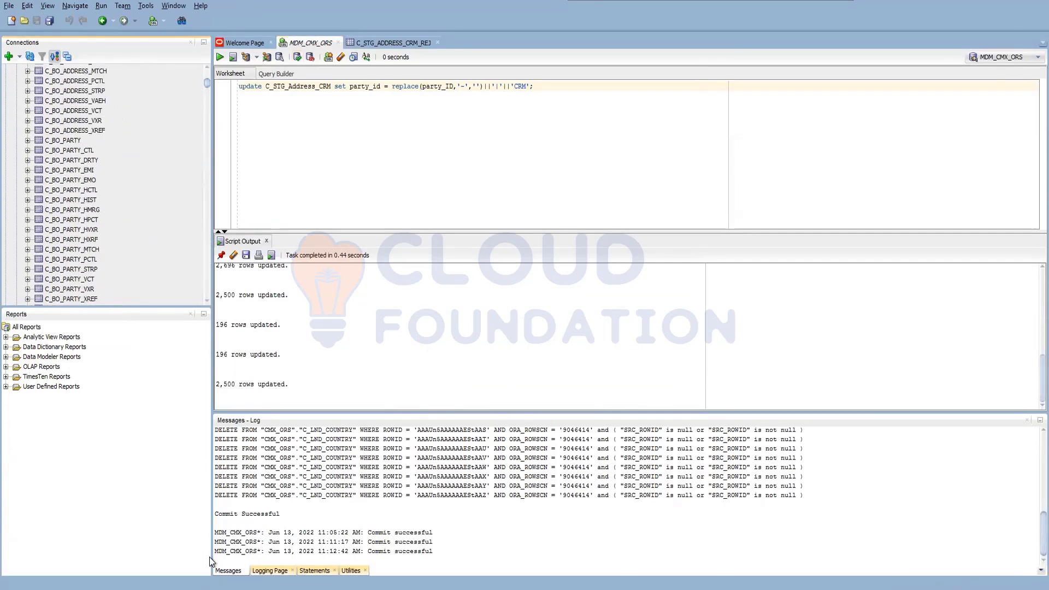
- Return to the Informatica MDM Hub Console, open the schema, and expand the staging tables under BO Address
{"action": "key", "text": "alt+Tab"}
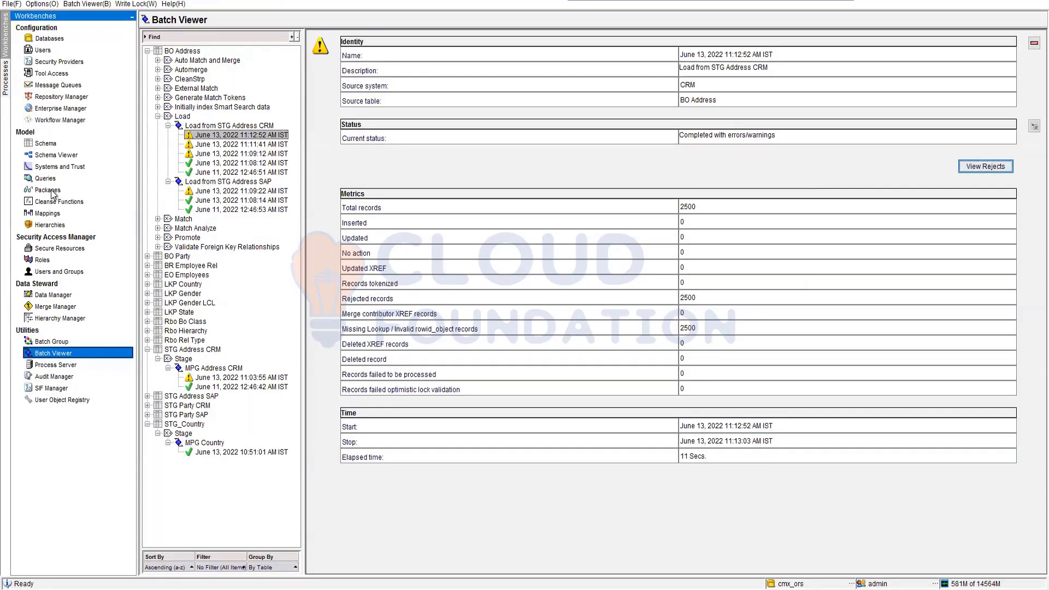
{"action": "left_click", "coordinate": [45, 143]}
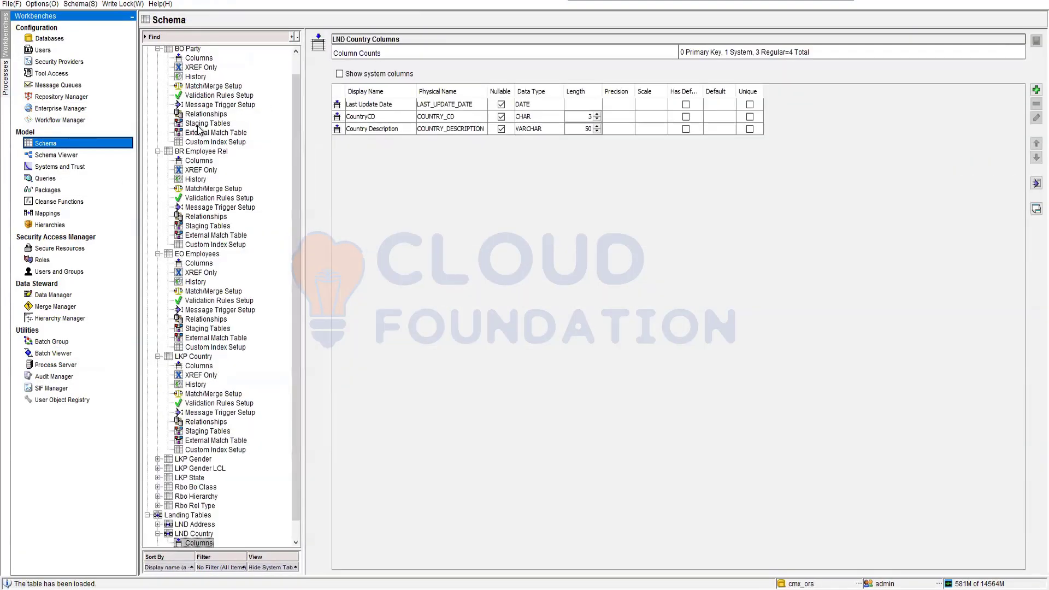
{"action": "scroll", "coordinate": [163, 82], "scroll_direction": "up", "scroll_amount": 1}
{"action": "left_click", "coordinate": [157, 60]}
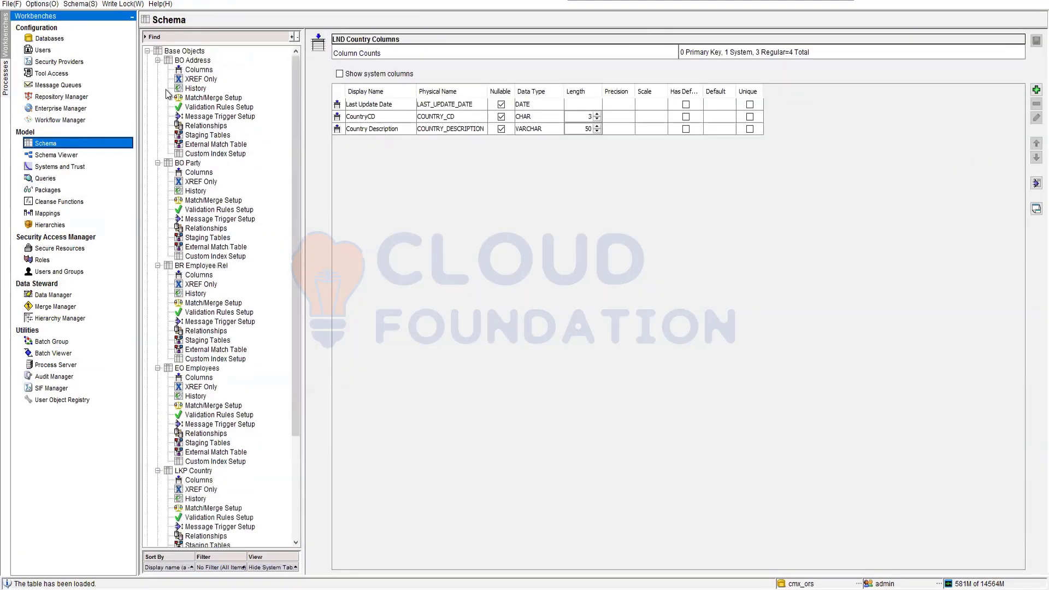
{"action": "left_click", "coordinate": [176, 144]}
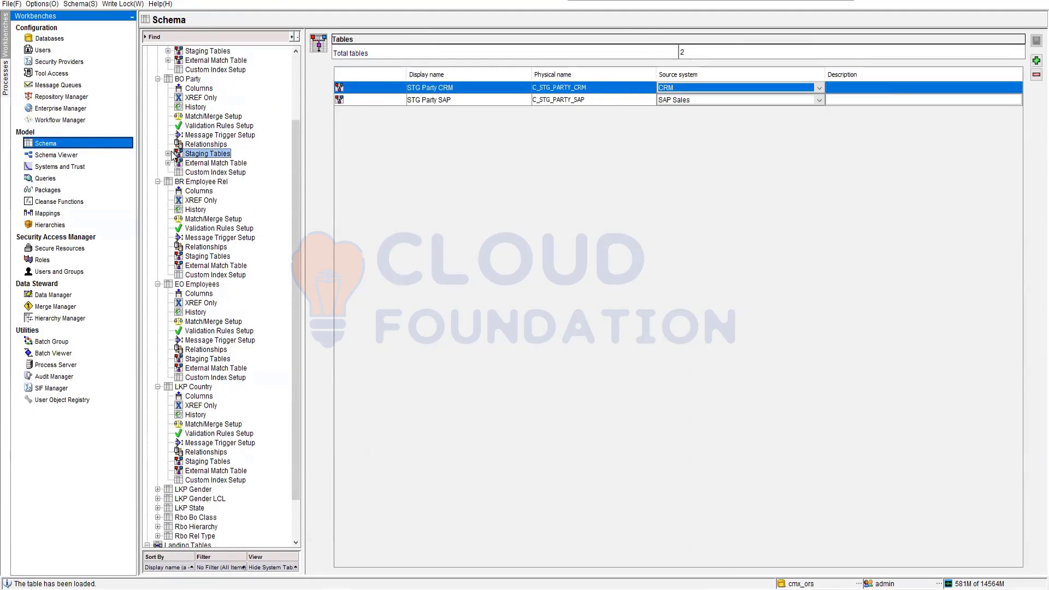
{"action": "scroll", "coordinate": [190, 128], "scroll_direction": "up", "scroll_amount": 3}
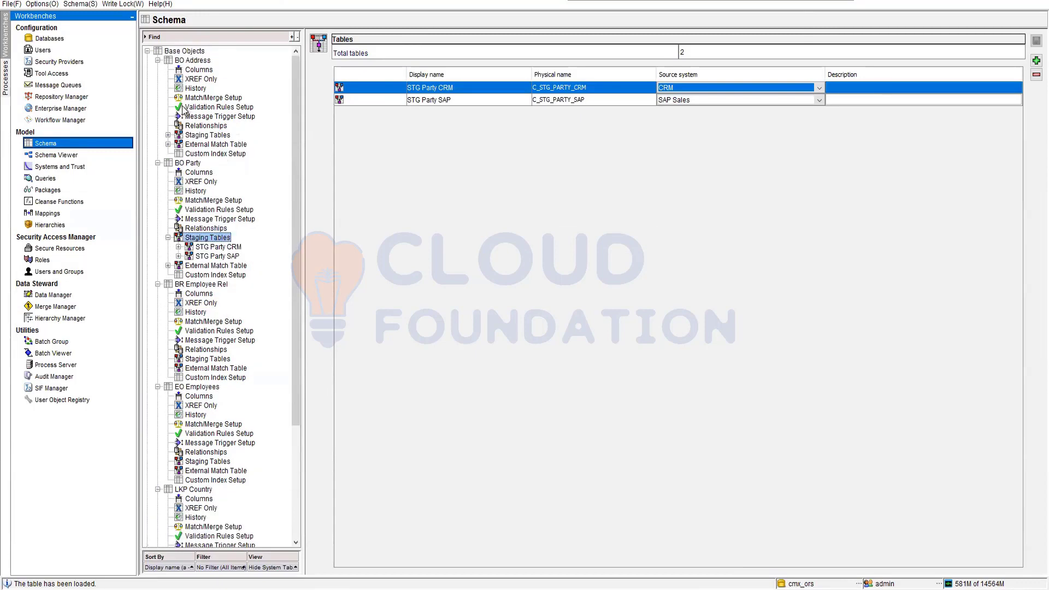
{"action": "left_click", "coordinate": [169, 136]}
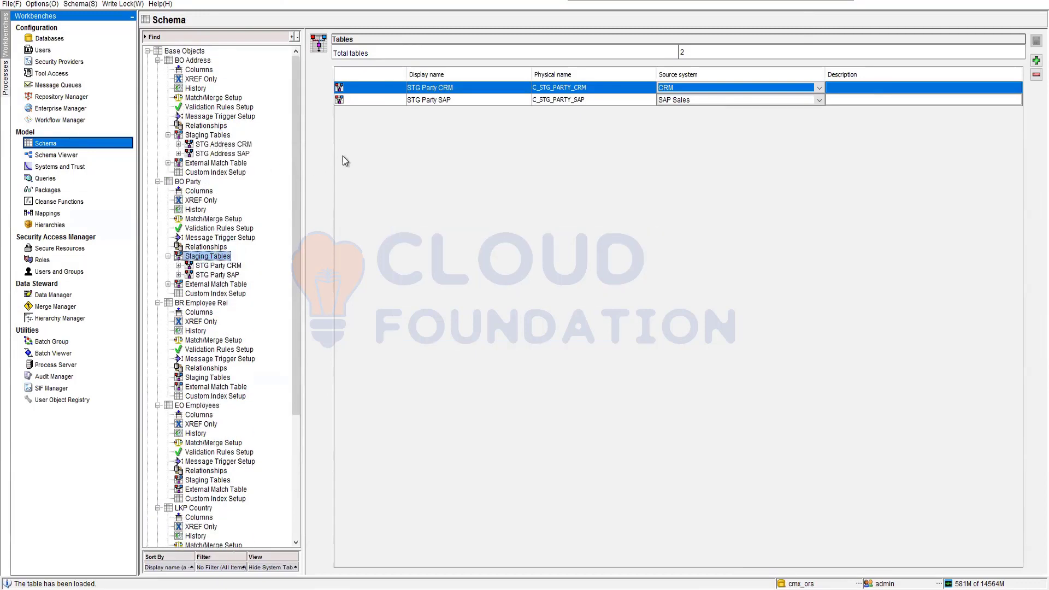
- Examine the columns of STG Address CRM and the lookup system, table and column configured for PartyID
{"action": "left_click", "coordinate": [224, 144]}
{"action": "left_click", "coordinate": [178, 145]}
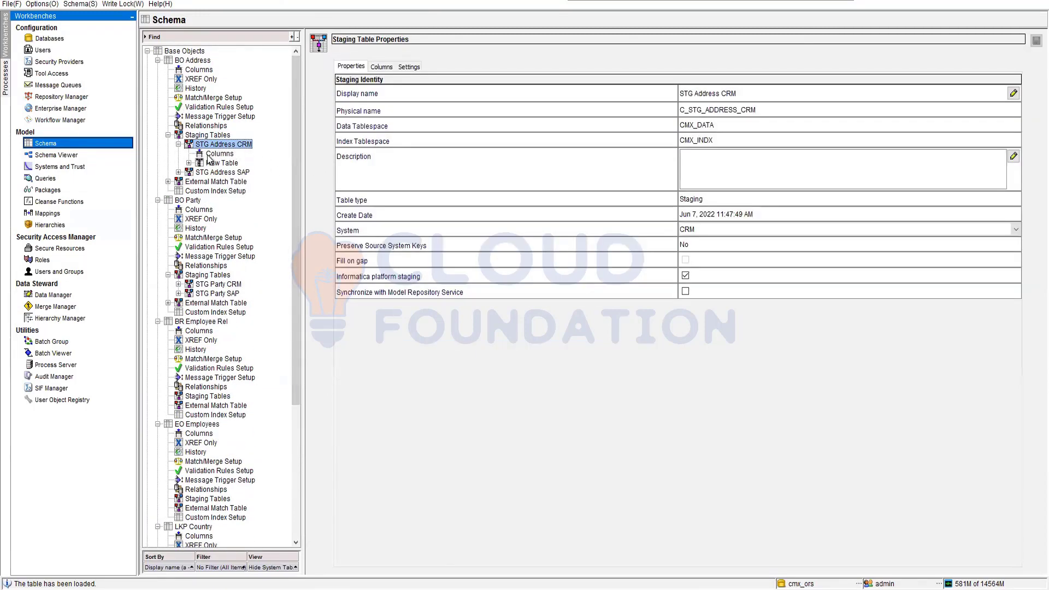
{"action": "key", "text": "Down"}
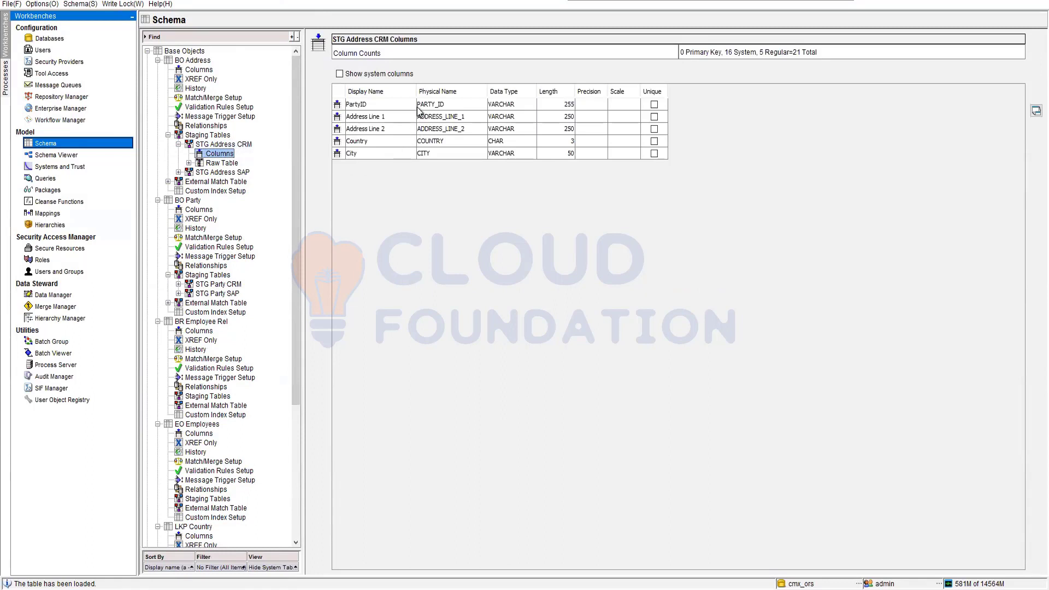
{"action": "left_click", "coordinate": [384, 102]}
{"action": "left_click", "coordinate": [225, 144]}
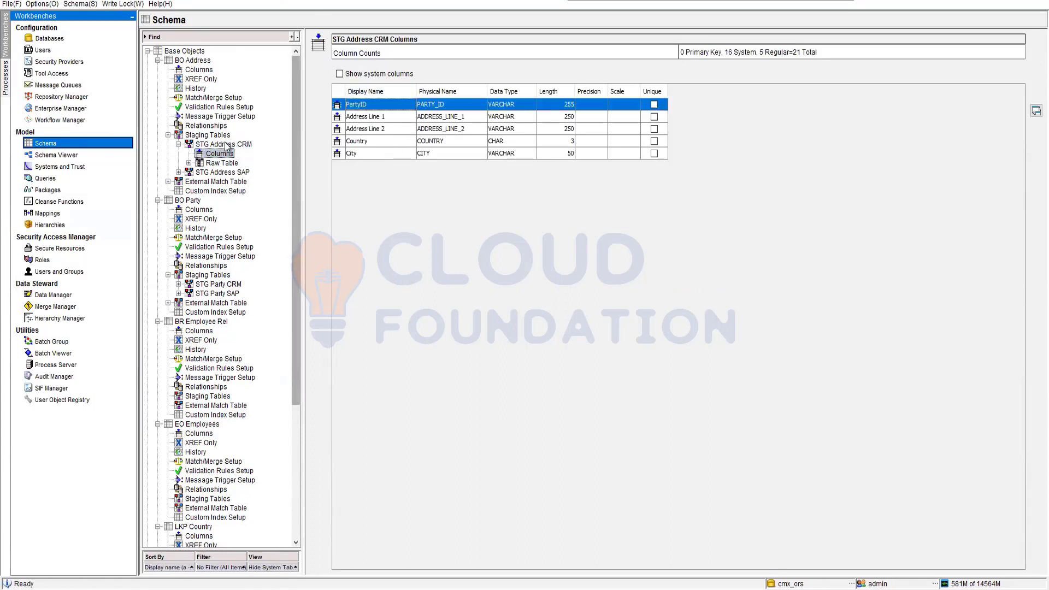
{"action": "left_click", "coordinate": [381, 67]}
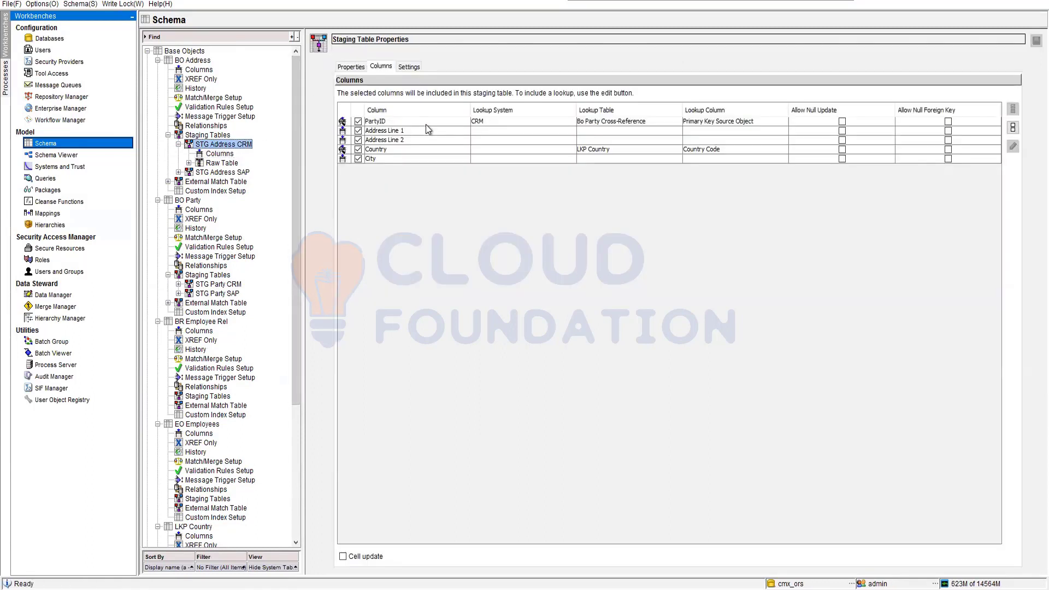
{"action": "left_click", "coordinate": [735, 122]}
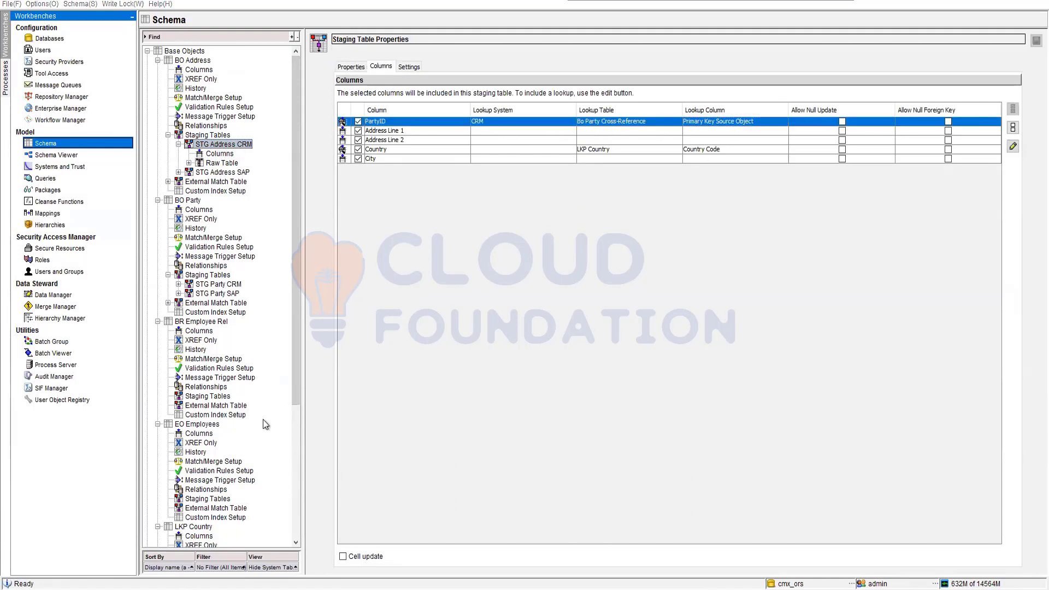
- Switch to SQL Developer, open the data of C_BO_PARTY_XREF, and compare its PKEY_SRC_OBJECT keys with the PartyID lookup definition
{"action": "key", "text": "alt+Tab"}
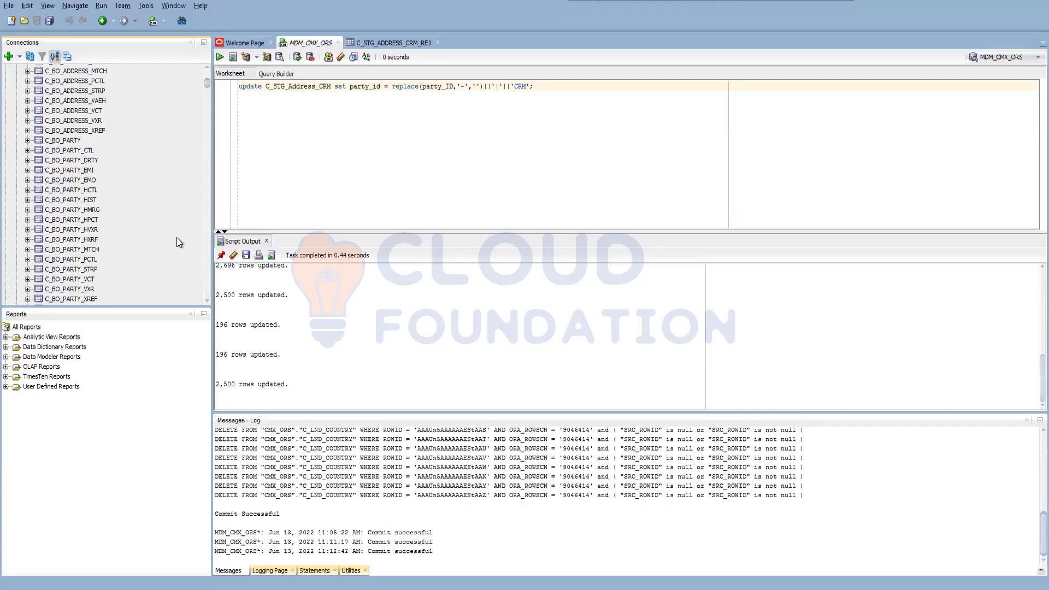
{"action": "left_click", "coordinate": [70, 298]}
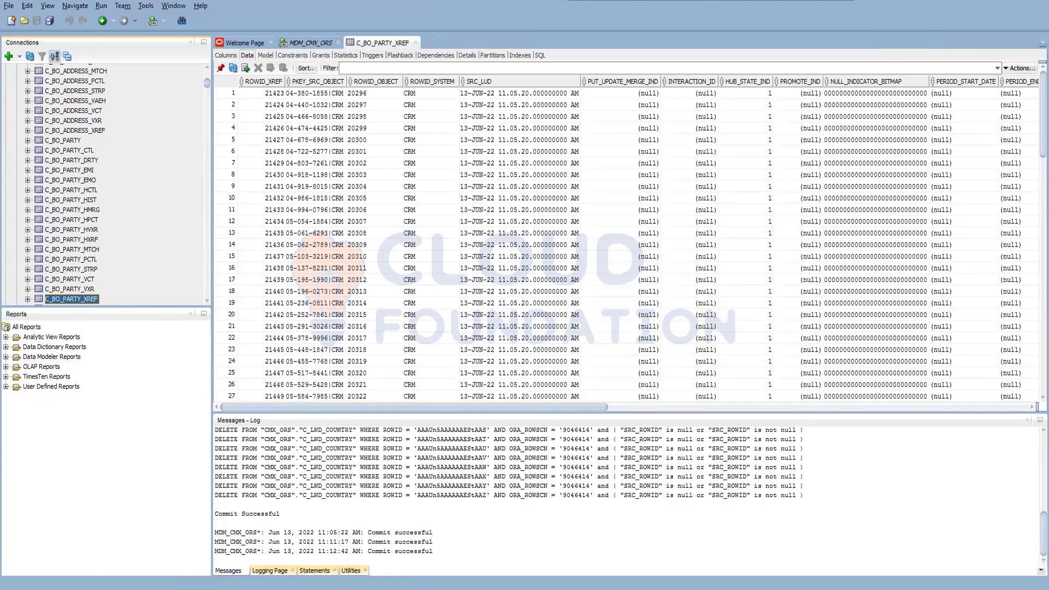
{"action": "mouse_move", "coordinate": [152, 588]}
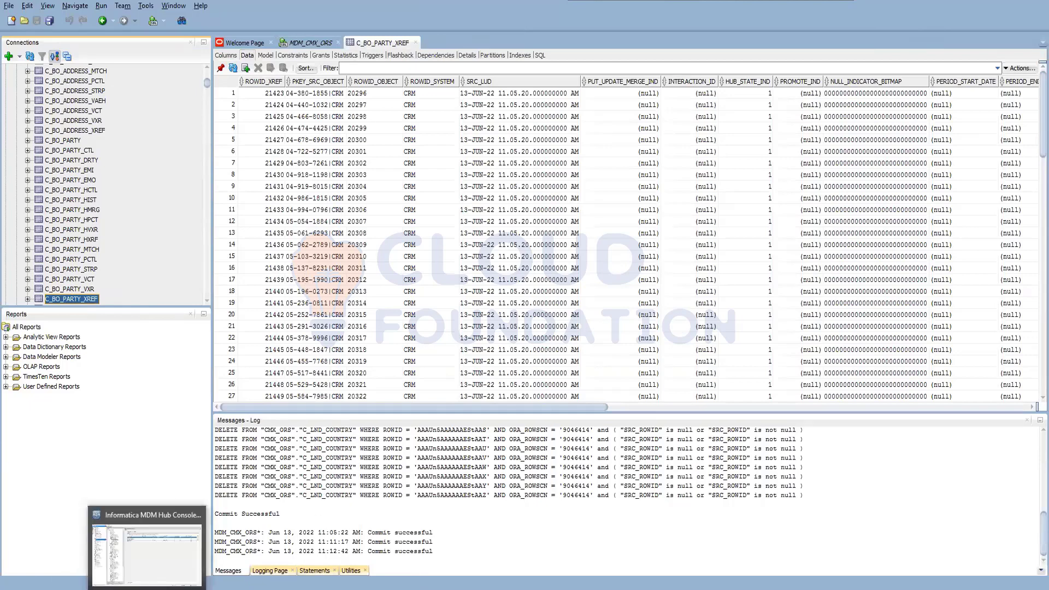
{"action": "key", "text": "alt+Tab"}
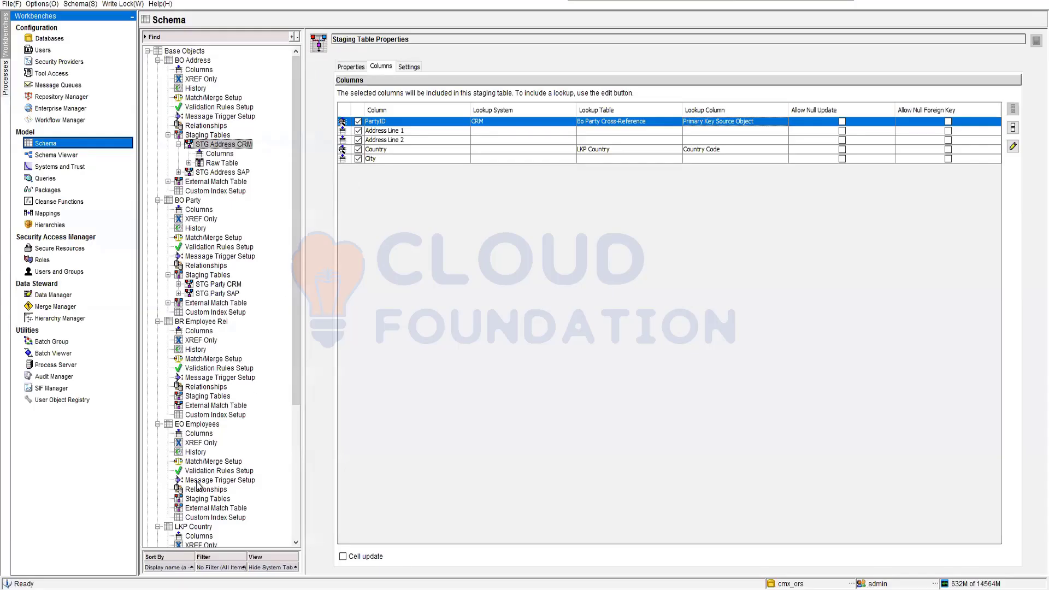
{"action": "key", "text": "alt+Tab"}
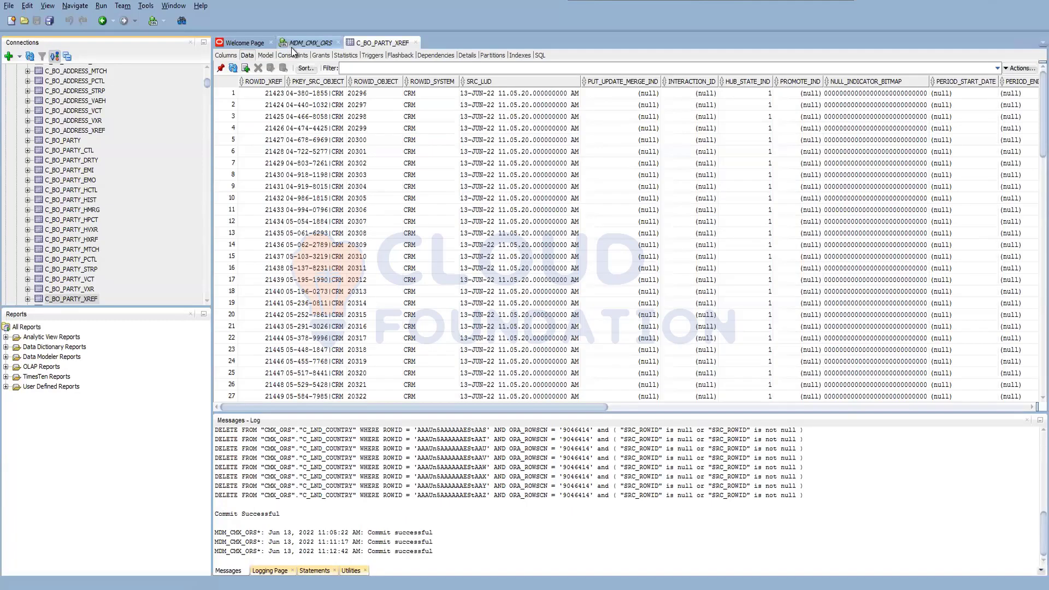
- Remove the replace function from the C_STG_Address_CRM update so it sets party_id = party_ID||'|'||'CRM', and run the statement
{"action": "left_click", "coordinate": [298, 44]}
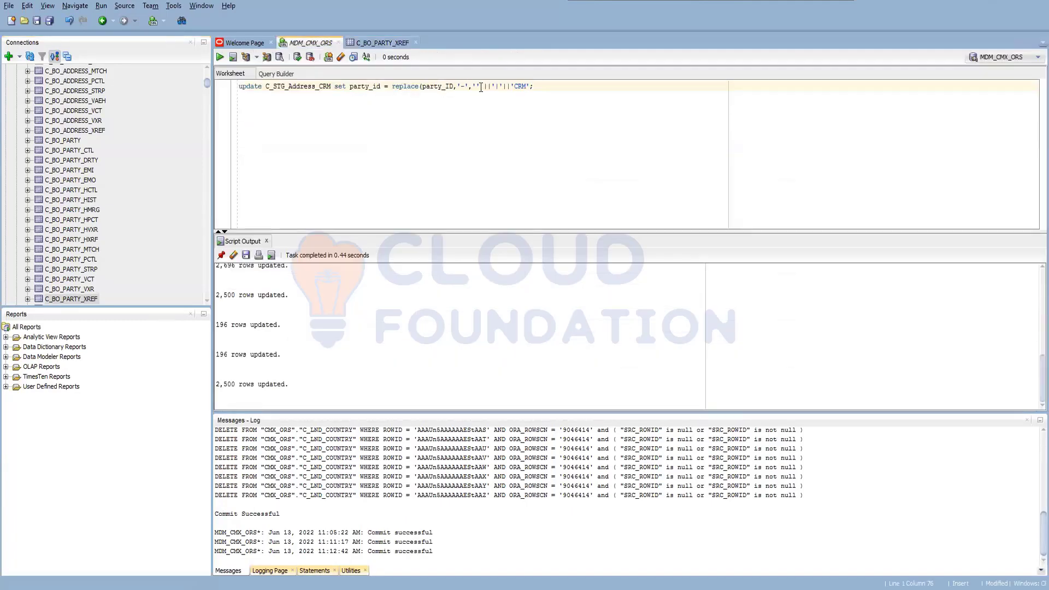
{"action": "left_click_drag", "start_coordinate": [483, 87], "coordinate": [453, 89]}
{"action": "key", "text": "BackSpace"}
{"action": "key", "text": "BackSpace"}
{"action": "key", "text": "BackSpace"}
{"action": "key", "text": "BackSpace"}
{"action": "key", "text": "BackSpace"}
{"action": "key", "text": "BackSpace"}
{"action": "key", "text": "BackSpace"}
{"action": "key", "text": "BackSpace"}
{"action": "key", "text": "BackSpace"}
{"action": "key", "text": "F5"}
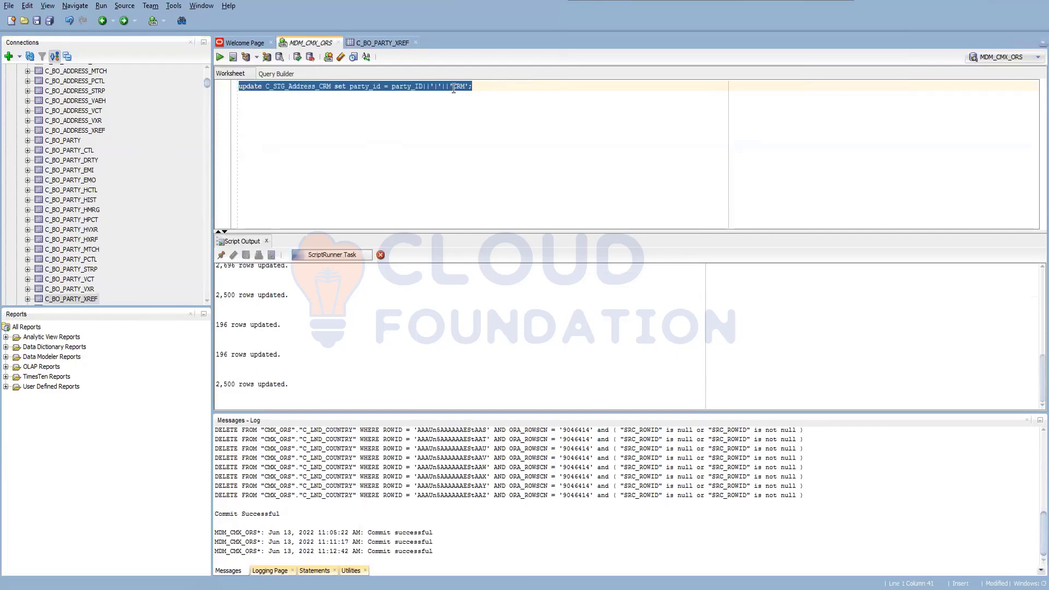
- Change the update's target table to C_STG_Address_SAP and its suffix to 'SAP', then run and commit the update
{"action": "left_click", "coordinate": [332, 96]}
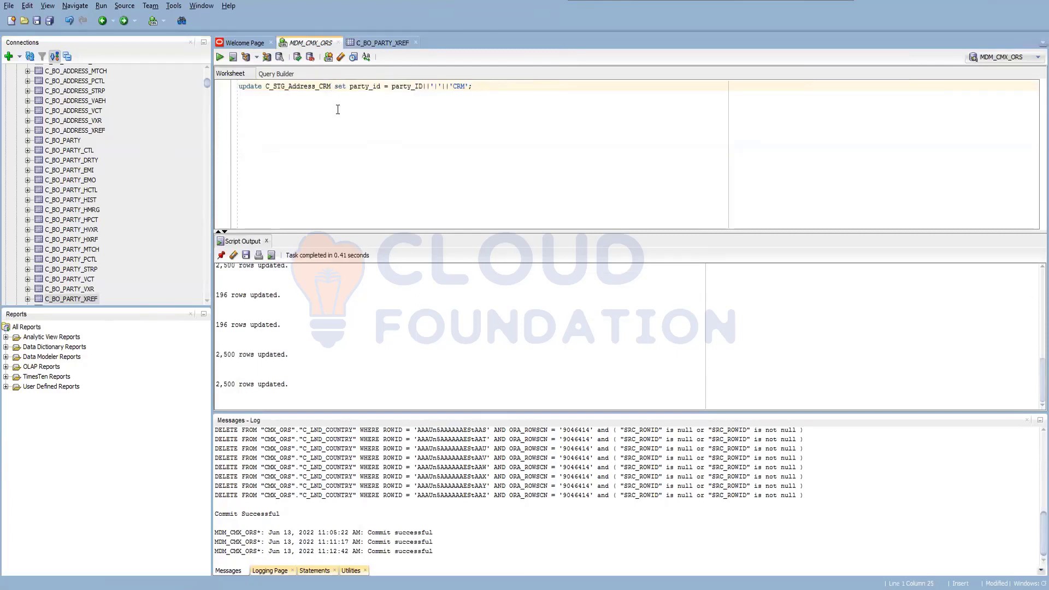
{"action": "key", "text": "BackSpace"}
{"action": "key", "text": "BackSpace"}
{"action": "key", "text": "BackSpace"}
{"action": "type", "text": "SA"}
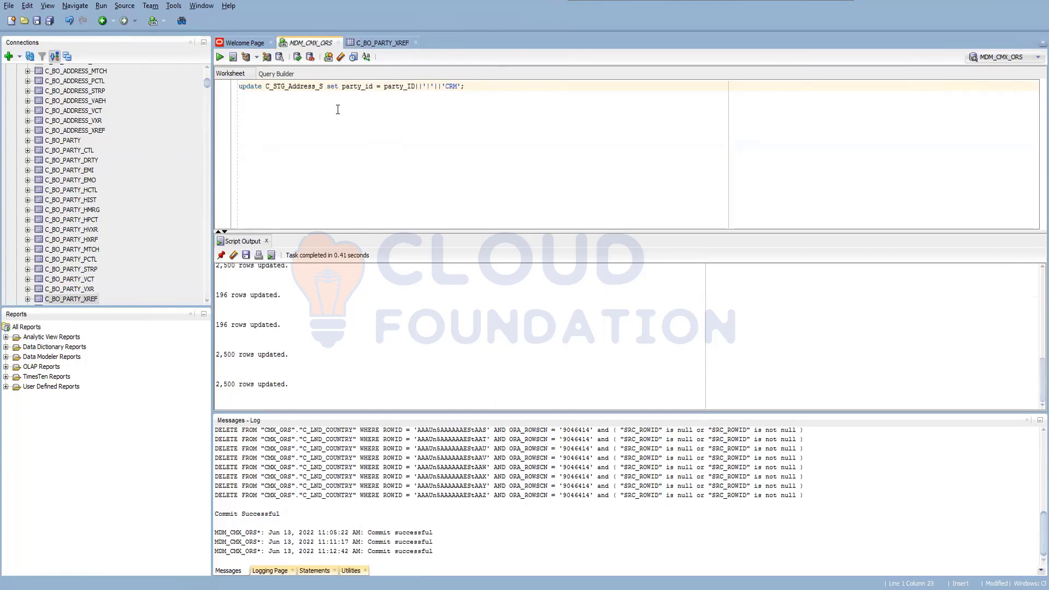
{"action": "type", "text": "P"}
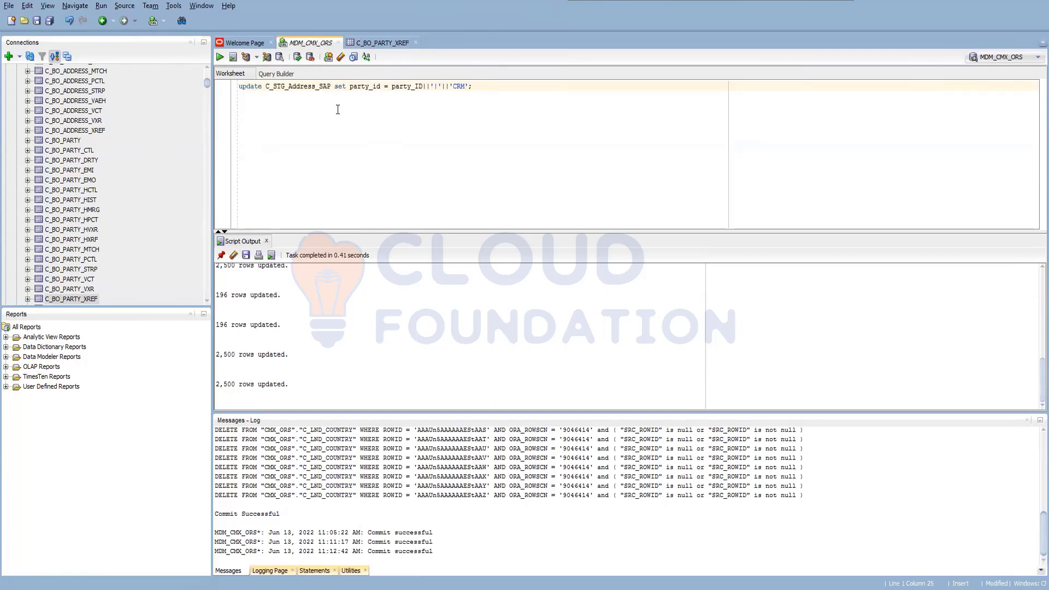
{"action": "double_click", "coordinate": [465, 86]}
{"action": "type", "text": "SAP"}
{"action": "key", "text": "F5"}
{"action": "key", "text": "F11"}
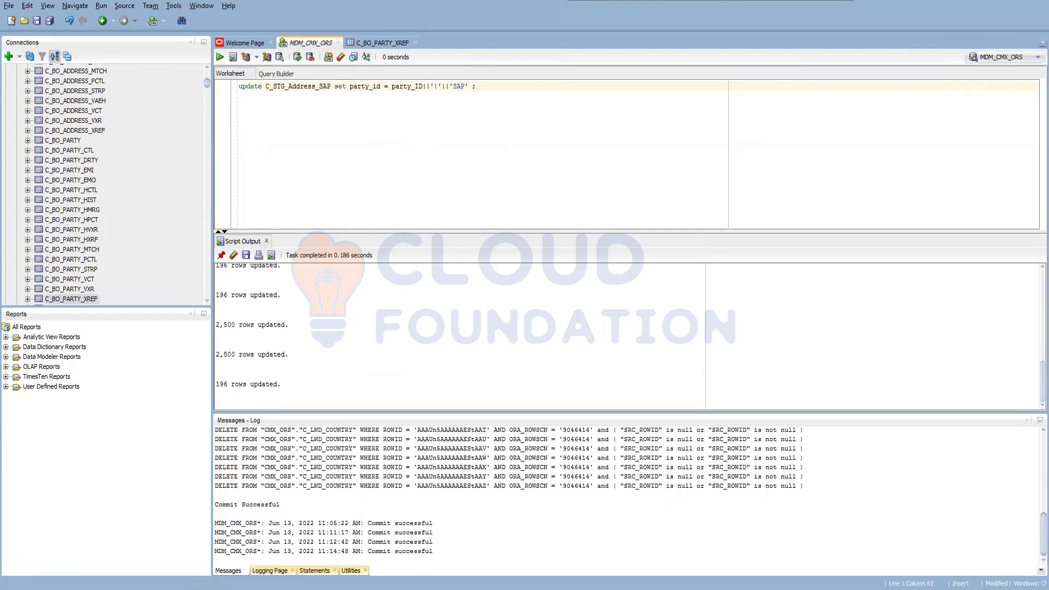
- Return to the Informatica MDM Hub Console's Batch Viewer and rerun Load from STG Address CRM, refreshing its status
{"action": "mouse_move", "coordinate": [146, 589]}
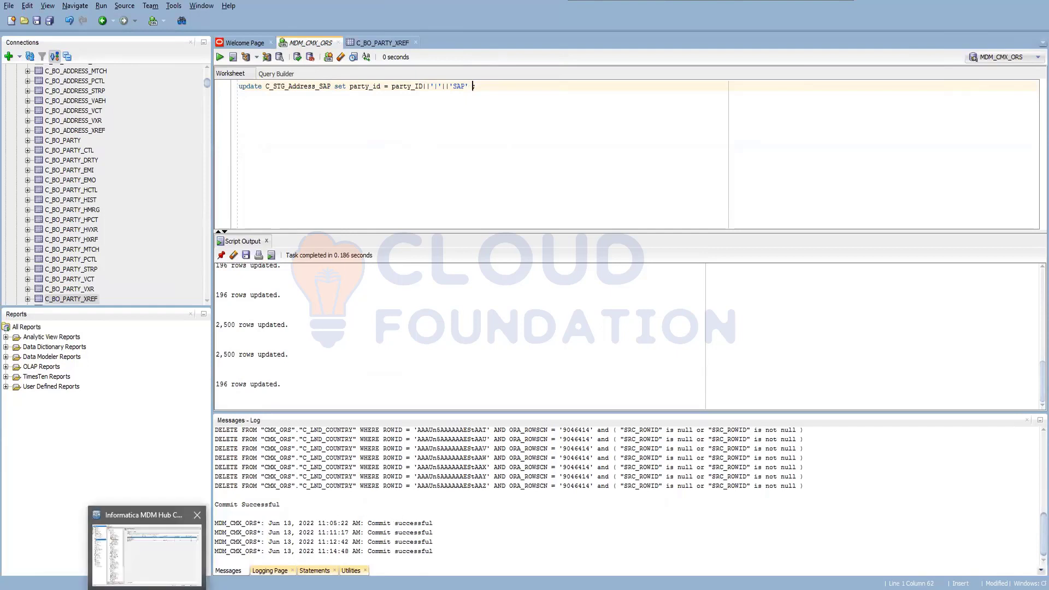
{"action": "left_click", "coordinate": [163, 588]}
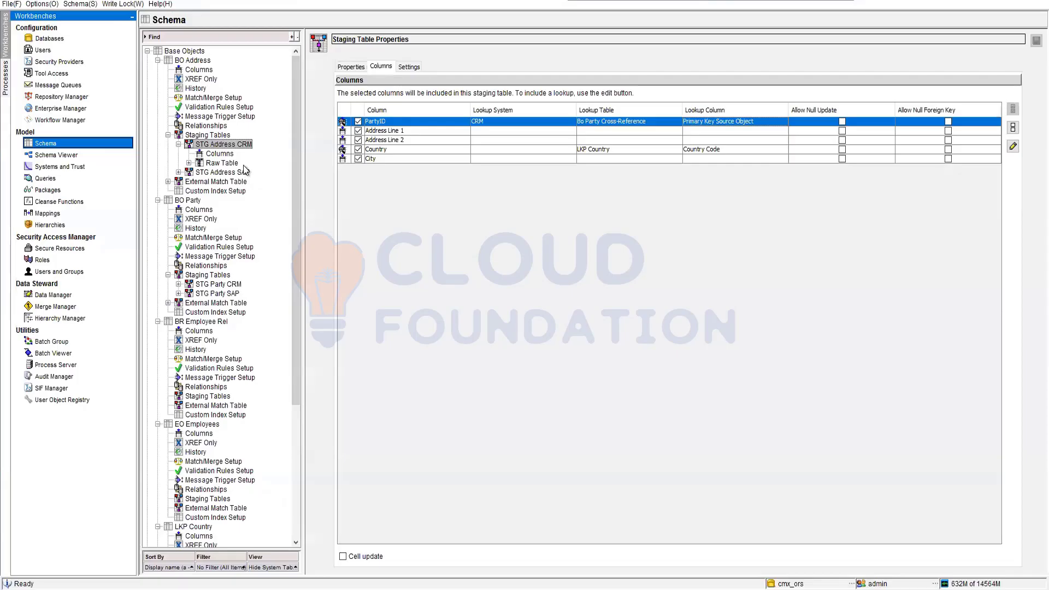
{"action": "left_click", "coordinate": [53, 353]}
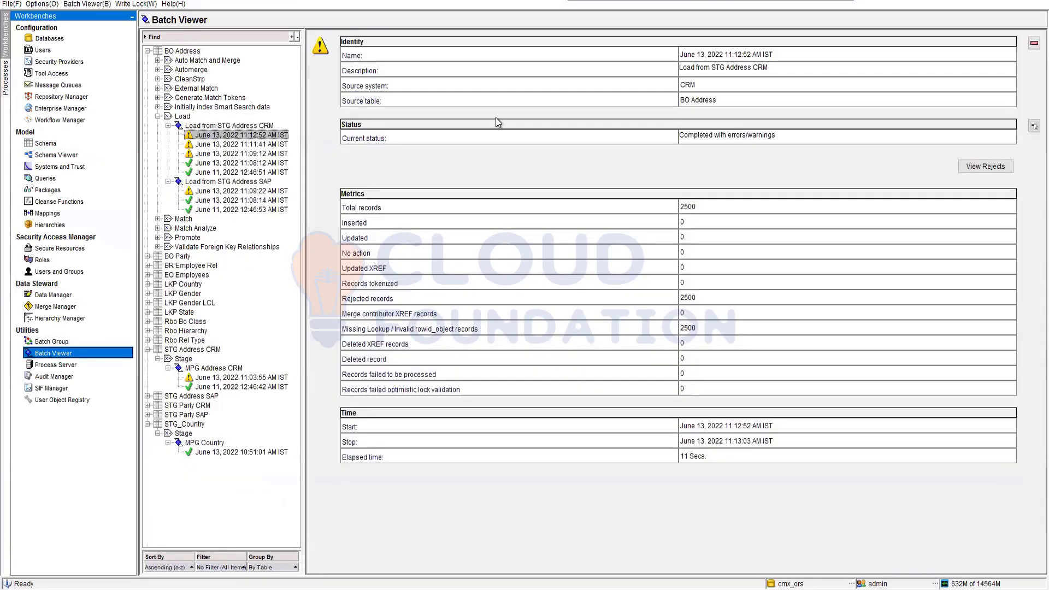
{"action": "left_click", "coordinate": [219, 125]}
{"action": "left_click", "coordinate": [953, 110]}
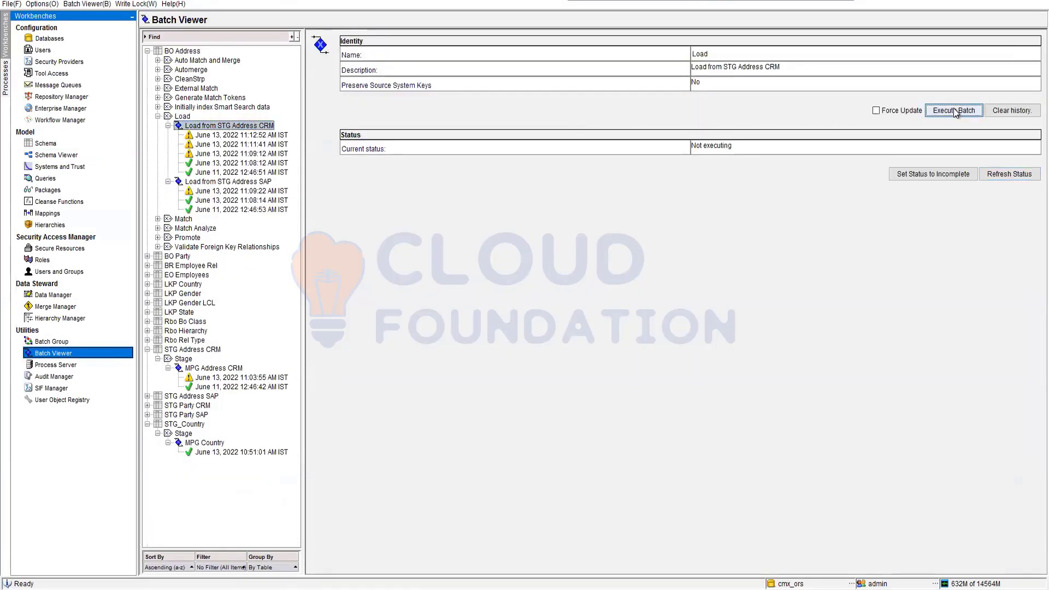
{"action": "left_click", "coordinate": [1011, 175]}
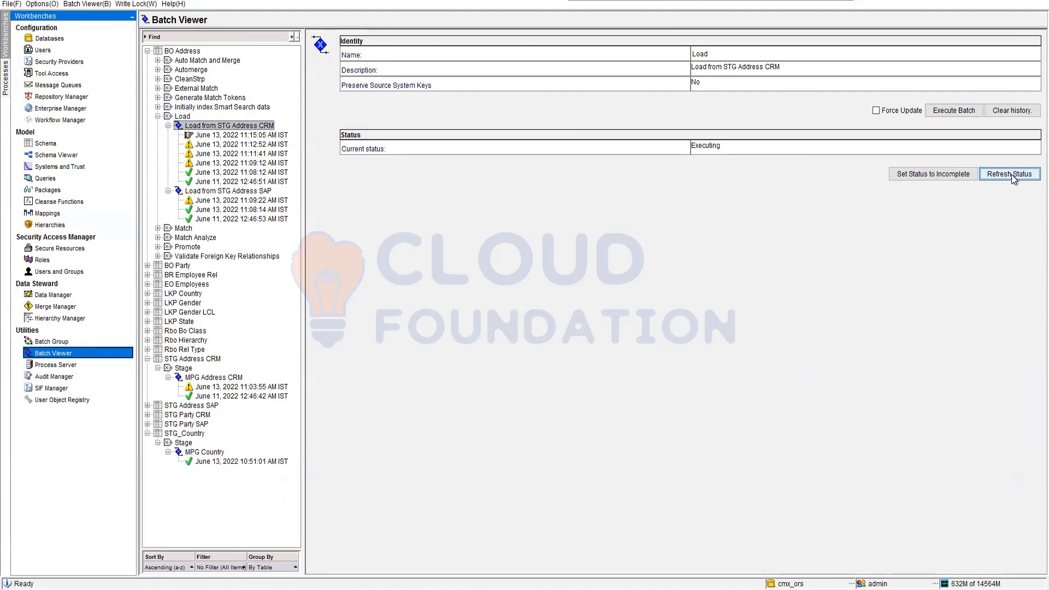
{"action": "left_click", "coordinate": [1010, 175]}
- Open the latest Load from STG Address CRM run, view its rejects, and widen the Error Description column to read the full messages
{"action": "left_click", "coordinate": [232, 136]}
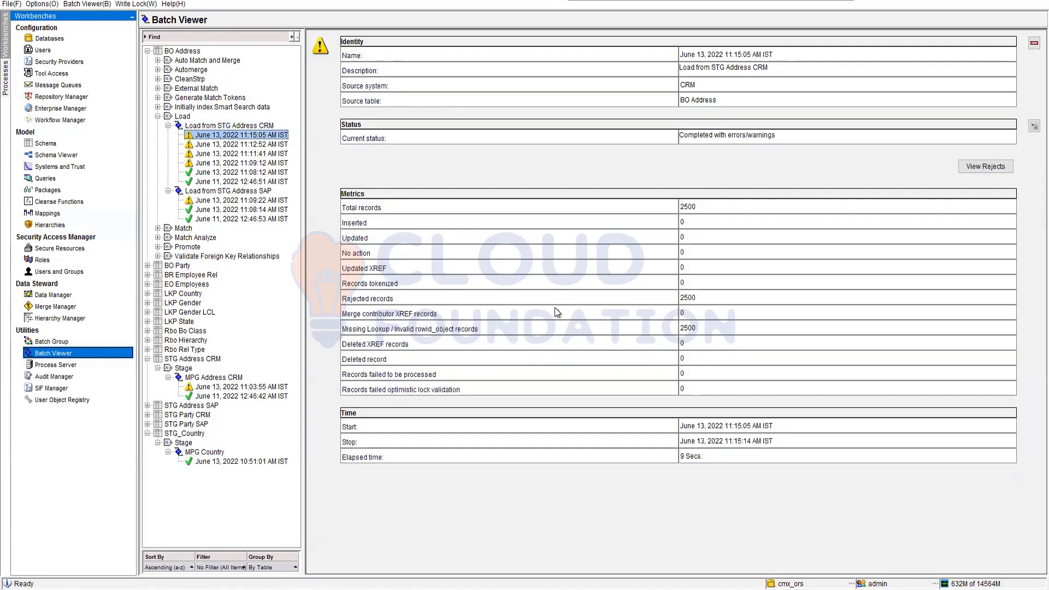
{"action": "left_click", "coordinate": [981, 171]}
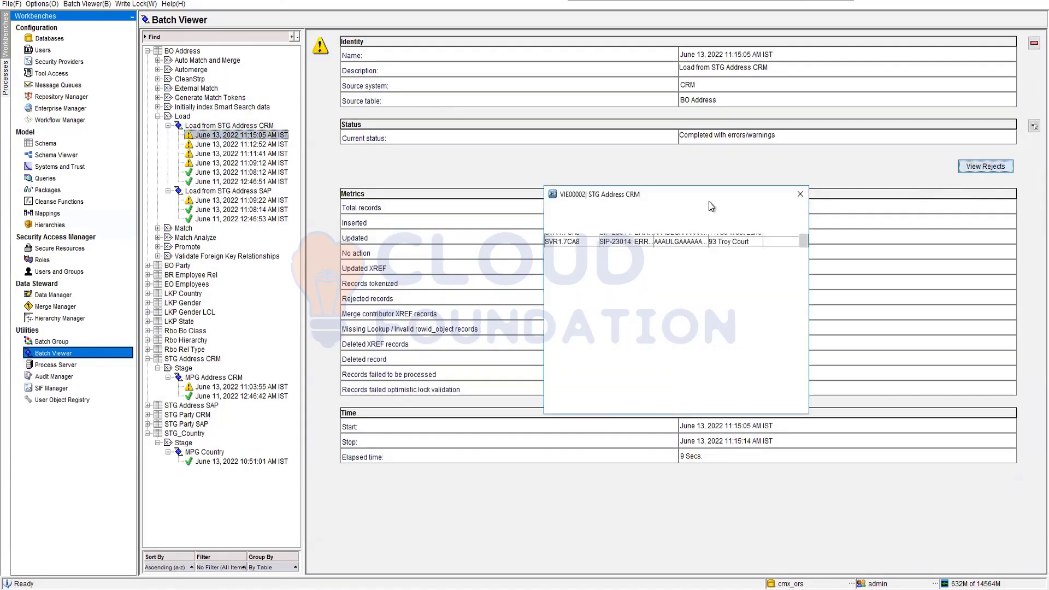
{"action": "left_click_drag", "start_coordinate": [654, 212], "coordinate": [805, 232]}
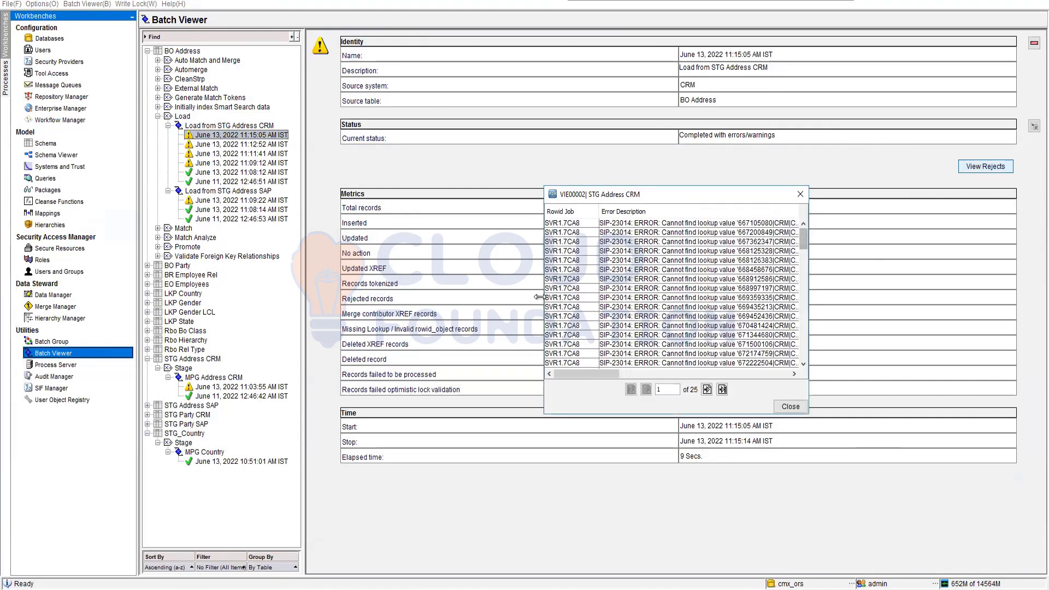
{"action": "left_click_drag", "start_coordinate": [519, 298], "coordinate": [401, 298]}
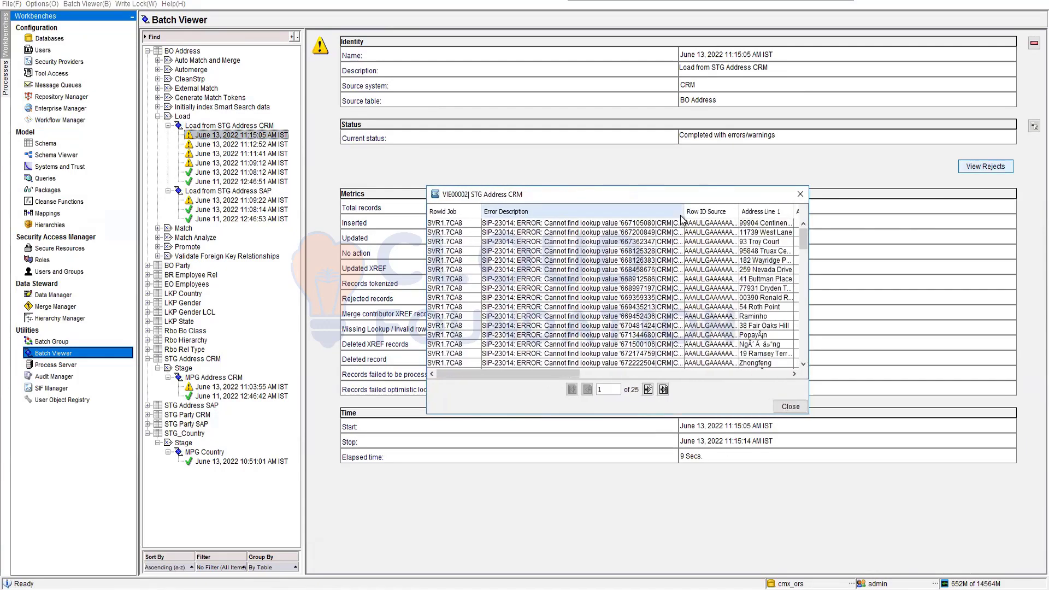
{"action": "left_click_drag", "start_coordinate": [683, 214], "coordinate": [774, 218]}
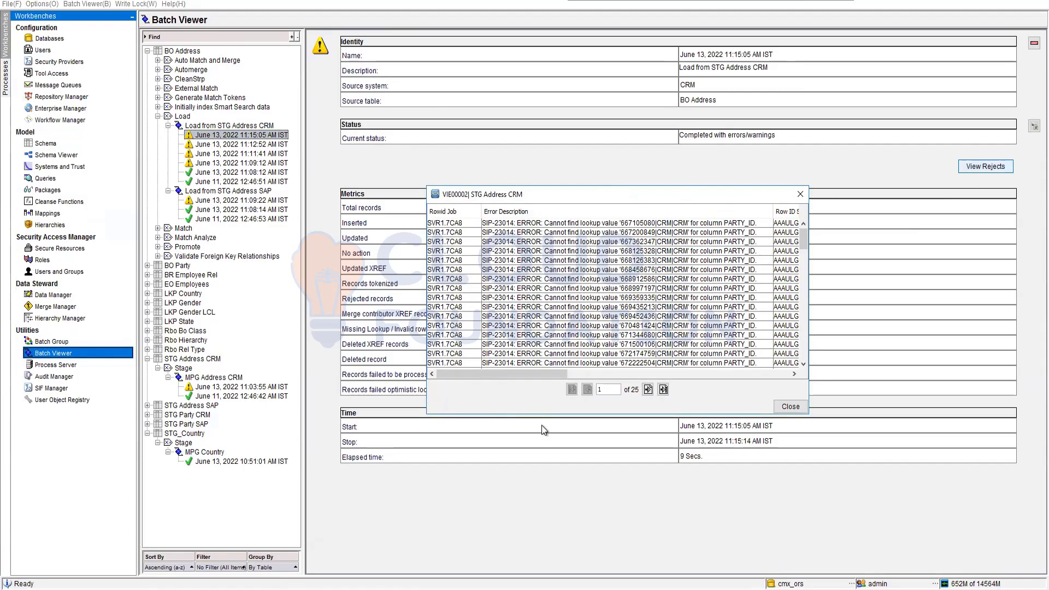
- Switch to SQL Developer and open the data of the C_LND_ADDRESS landing table to inspect its party ID and source system columns
{"action": "key", "text": "alt+Tab"}
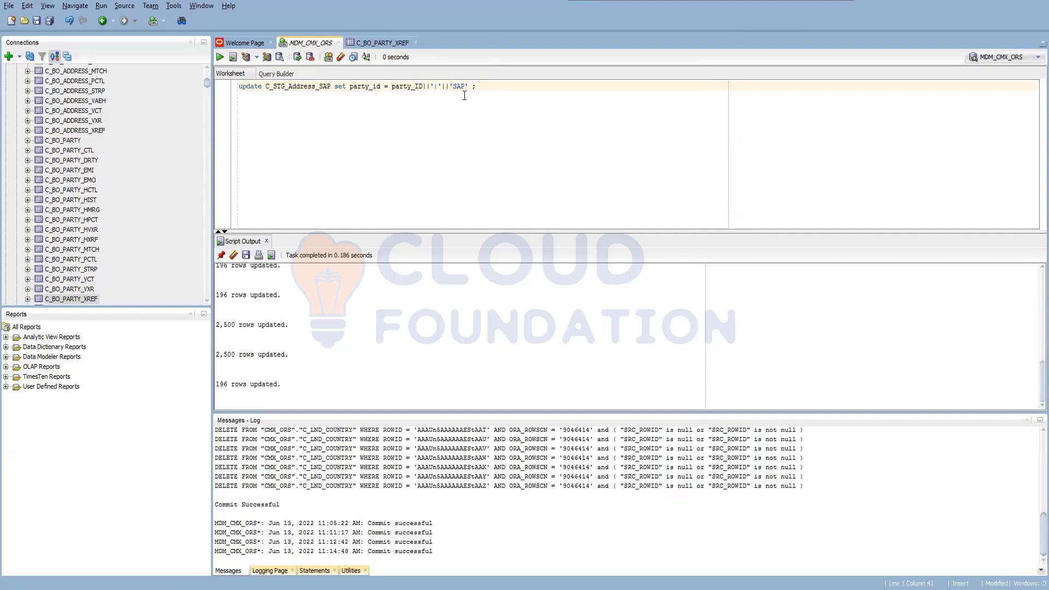
{"action": "left_click_drag", "start_coordinate": [284, 88], "coordinate": [273, 87]}
{"action": "left_click_drag", "start_coordinate": [206, 86], "coordinate": [212, 124]}
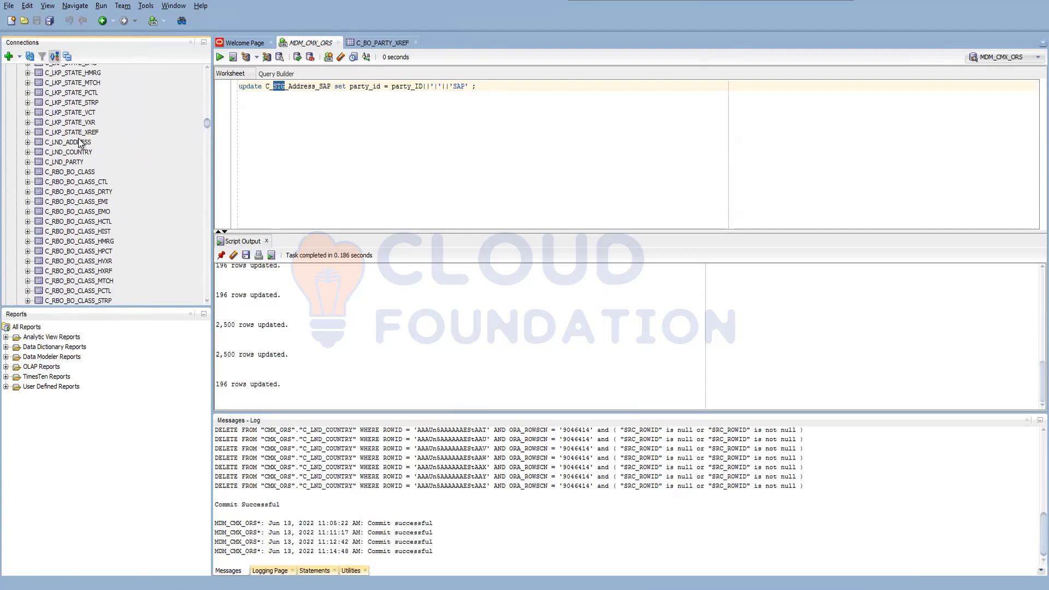
{"action": "double_click", "coordinate": [69, 142]}
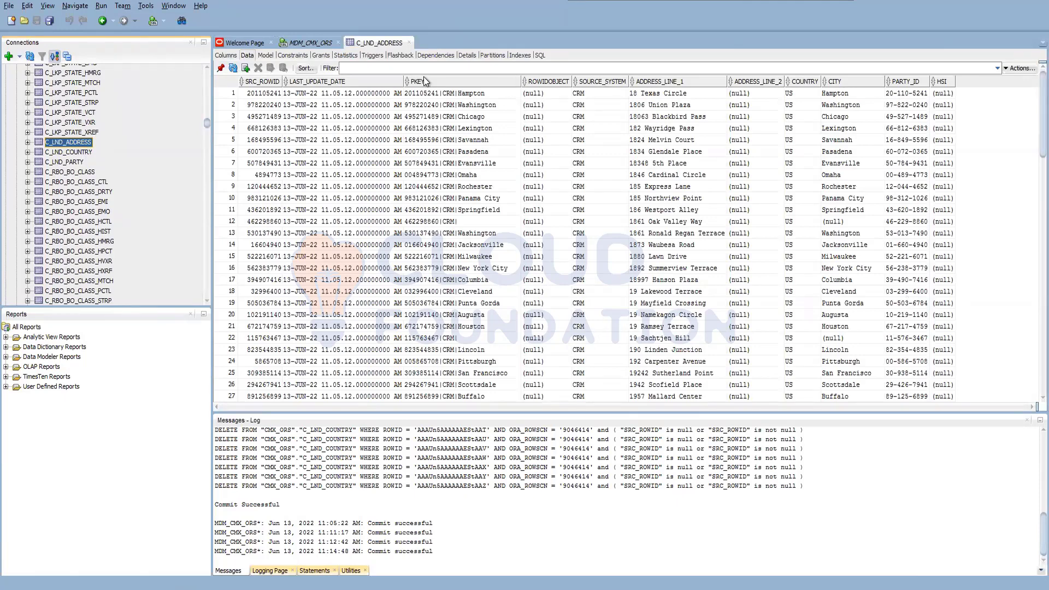
- Rewrite the worksheet's update to target C_LND_Address and append Source_SYSTEM to party_ID in place of 'SAP'
{"action": "left_click", "coordinate": [305, 45]}
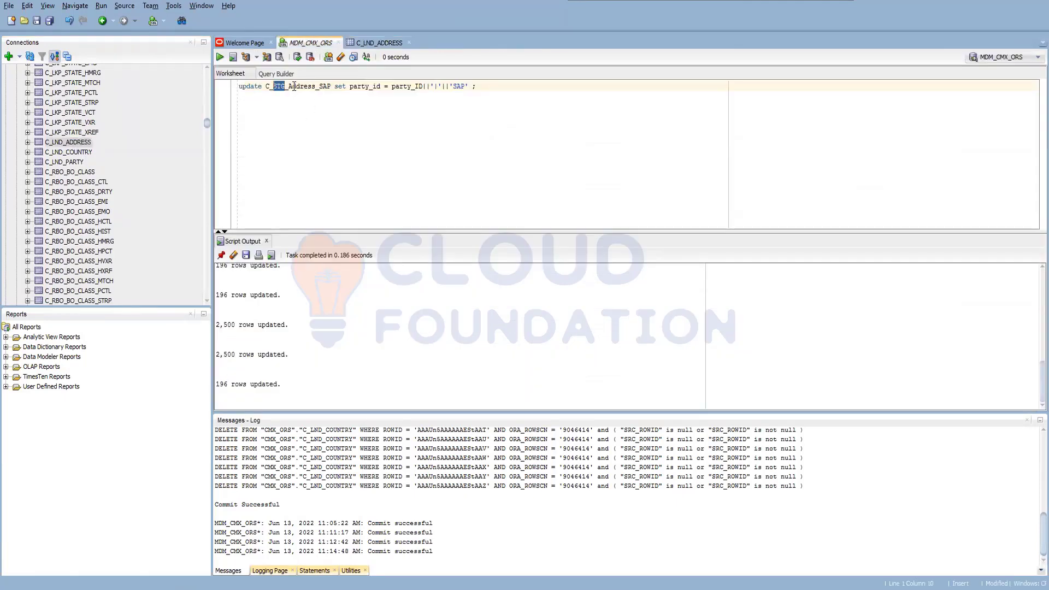
{"action": "left_click_drag", "start_coordinate": [273, 87], "coordinate": [284, 88]}
{"action": "type", "text": "LND"}
{"action": "left_click_drag", "start_coordinate": [449, 87], "coordinate": [470, 87]}
{"action": "type", "text": "Source_SYSTEM"}
{"action": "left_click_drag", "start_coordinate": [333, 86], "coordinate": [317, 87]}
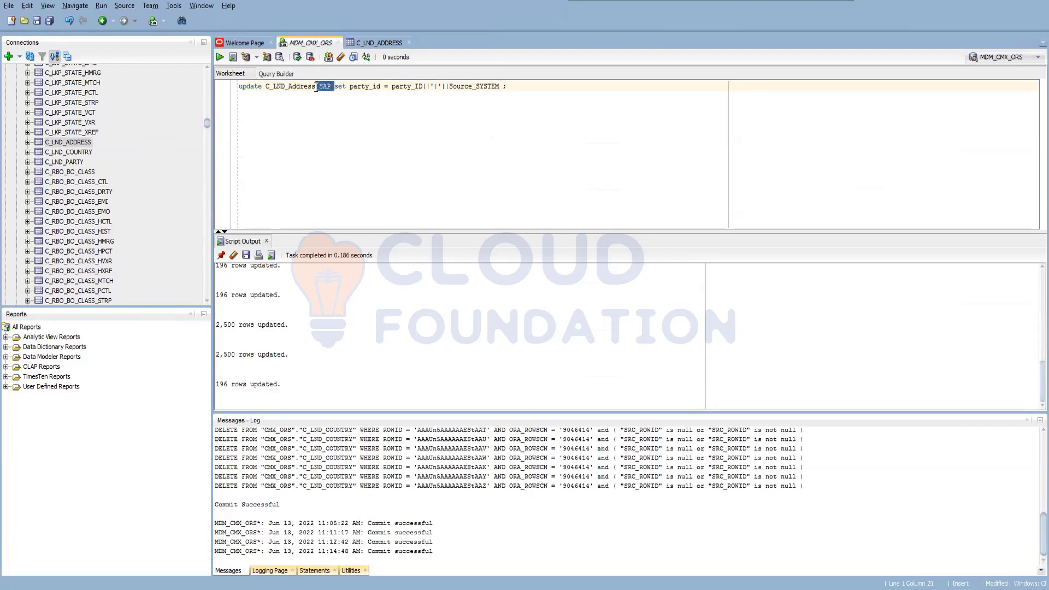
{"action": "key", "text": "BackSpace"}
- Run the C_LND_Address update with a space before set, commit it, and check the PARTY_ID values in the C_LND_ADDRESS data
{"action": "key", "text": "ctrl+Return"}
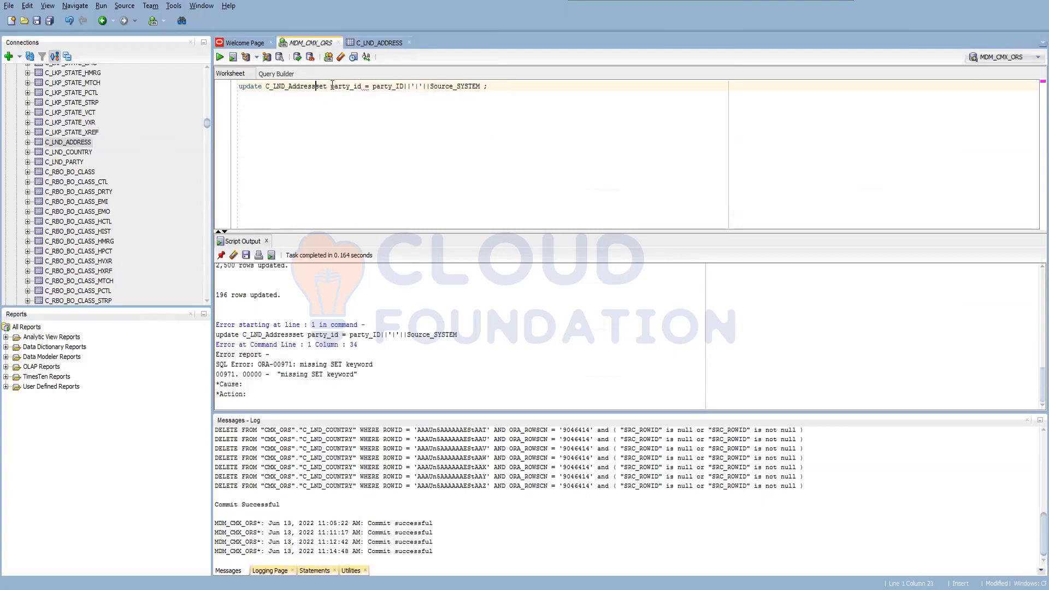
{"action": "key", "text": "ctrl+Return"}
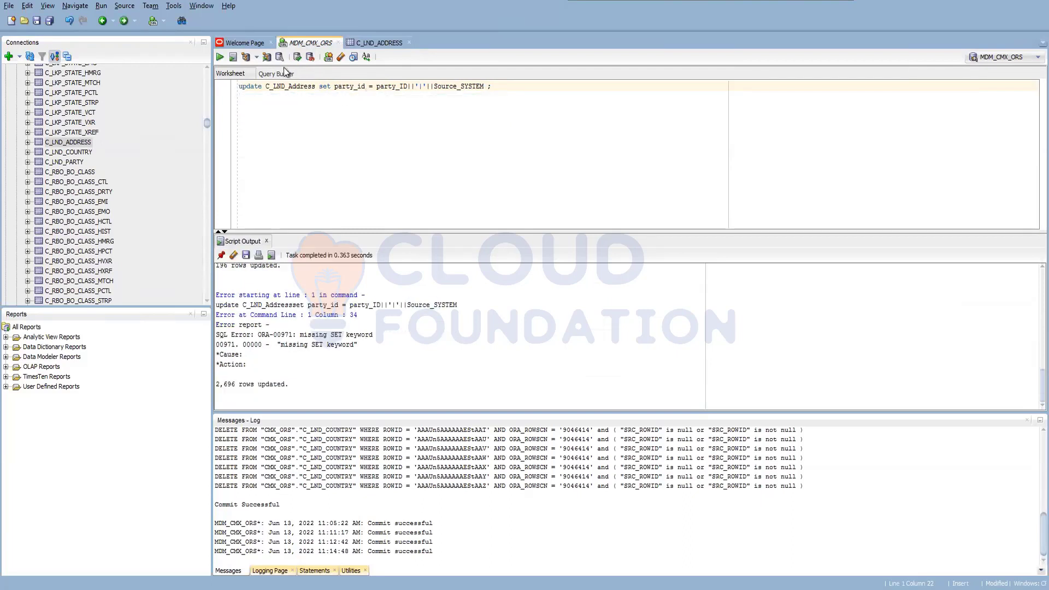
{"action": "left_click", "coordinate": [298, 58]}
{"action": "left_click", "coordinate": [379, 43]}
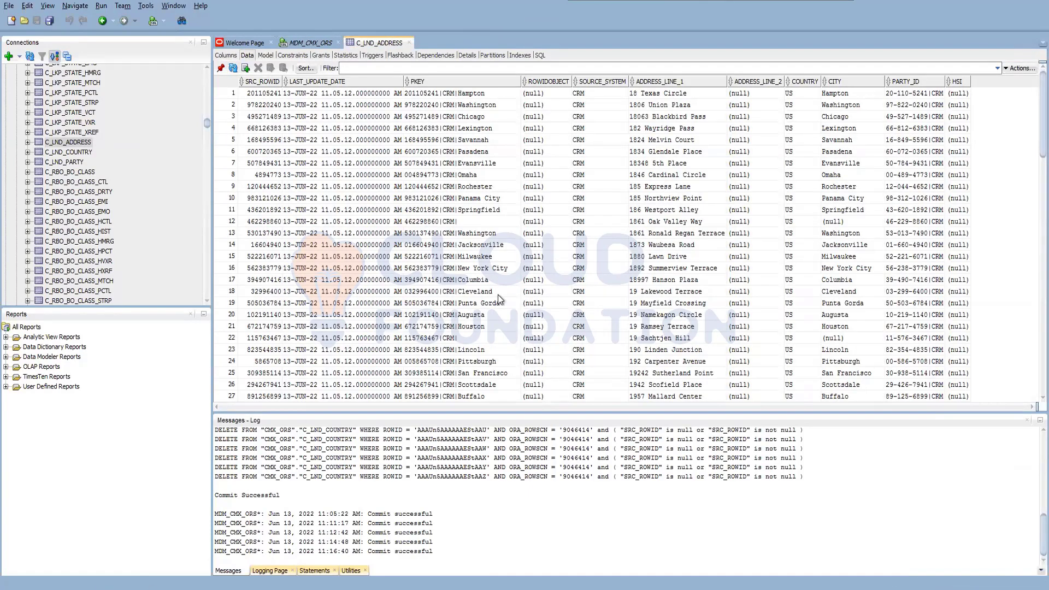
- Switch to the Informatica MDM Hub Console, close the rejects, rerun the MPG Address CRM stage job, and open its newest run
{"action": "key", "text": "alt+Tab"}
{"action": "left_click", "coordinate": [790, 406]}
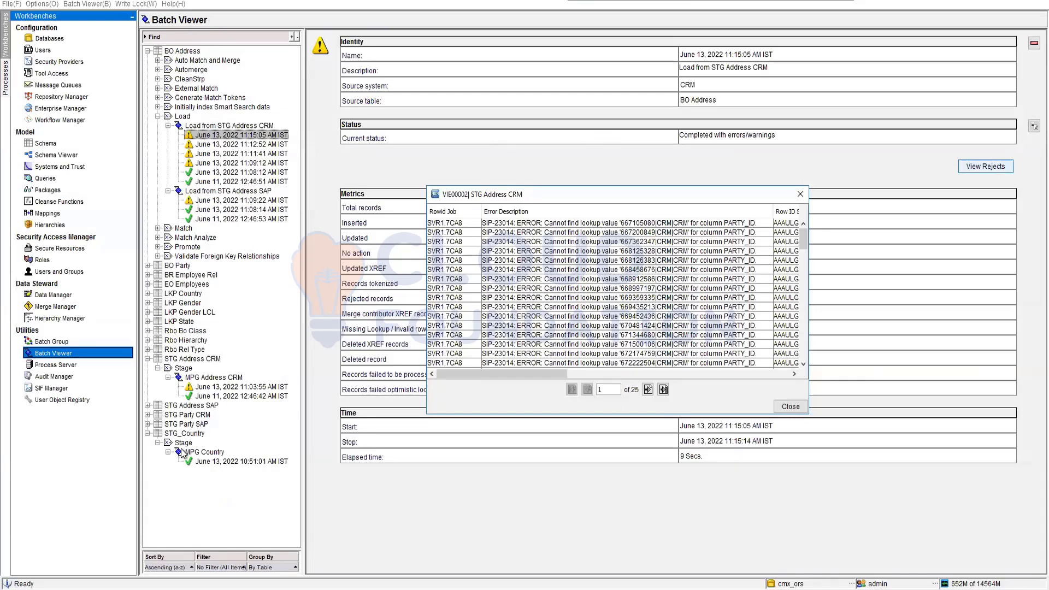
{"action": "left_click", "coordinate": [147, 406]}
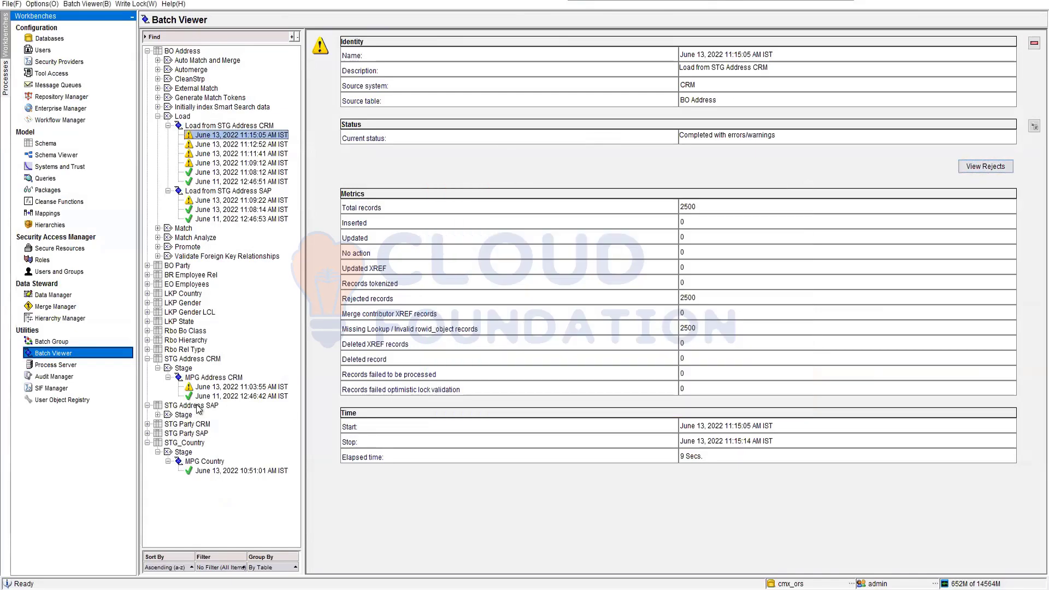
{"action": "left_click", "coordinate": [211, 378]}
{"action": "left_click", "coordinate": [953, 95]}
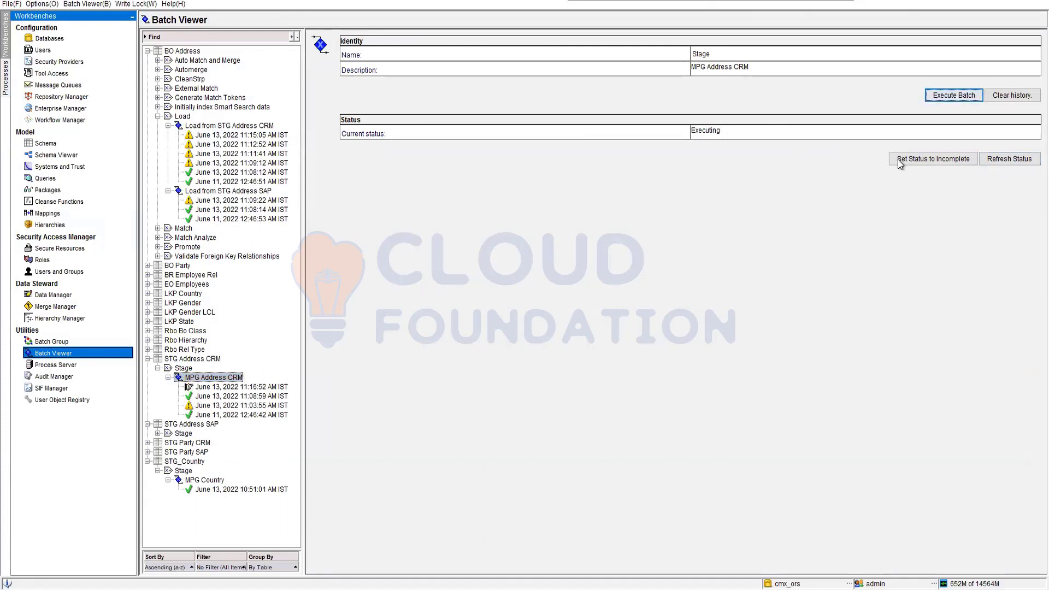
{"action": "left_click", "coordinate": [1010, 164]}
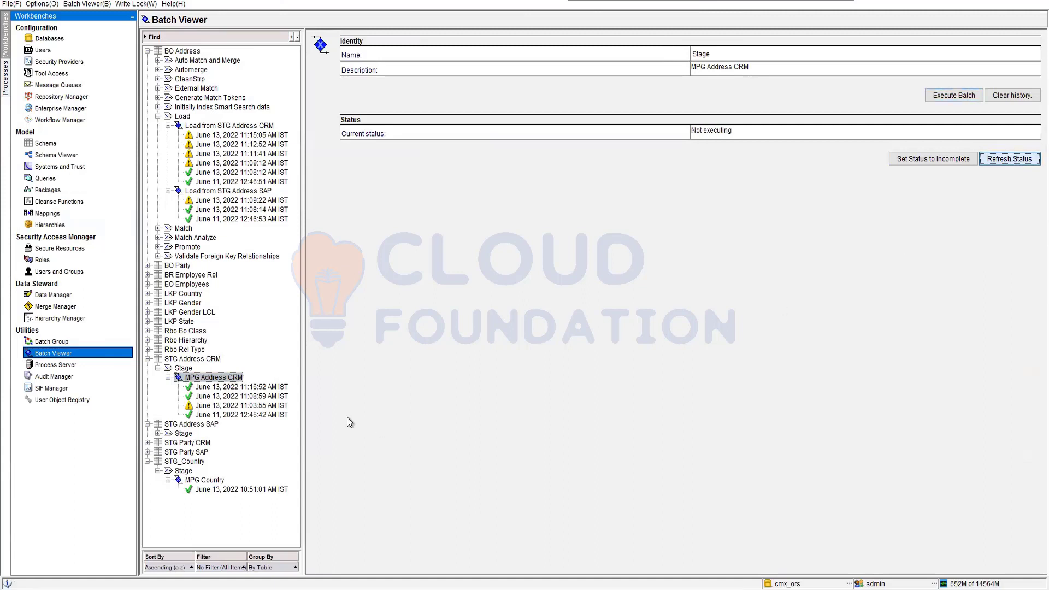
{"action": "left_click", "coordinate": [272, 387]}
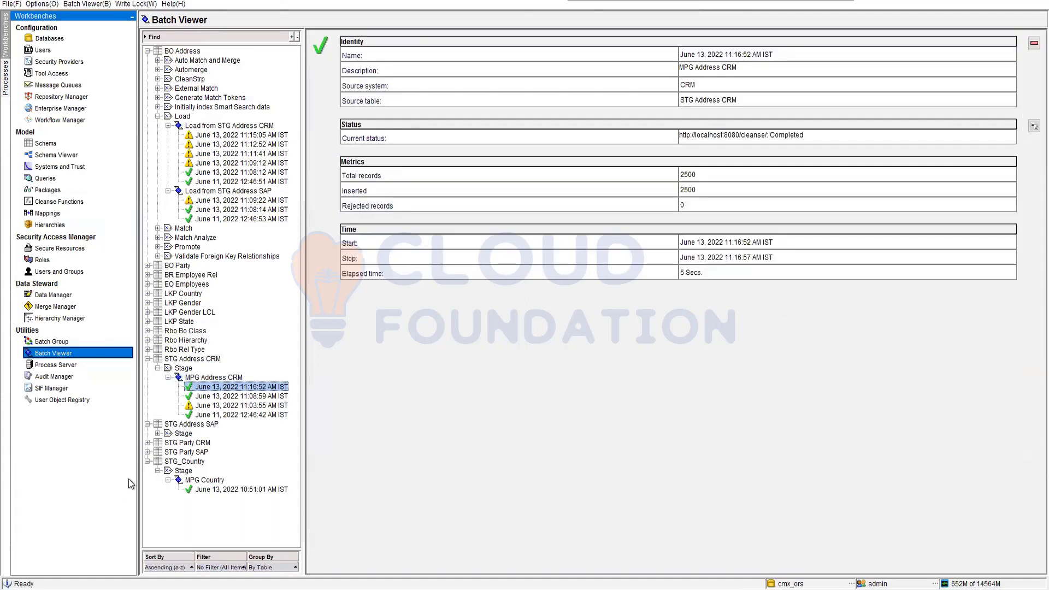
- Execute the MPG Addres SAP stage job under STG Address SAP, refresh its status, and open the newest run
{"action": "left_click", "coordinate": [158, 434]}
{"action": "double_click", "coordinate": [211, 443]}
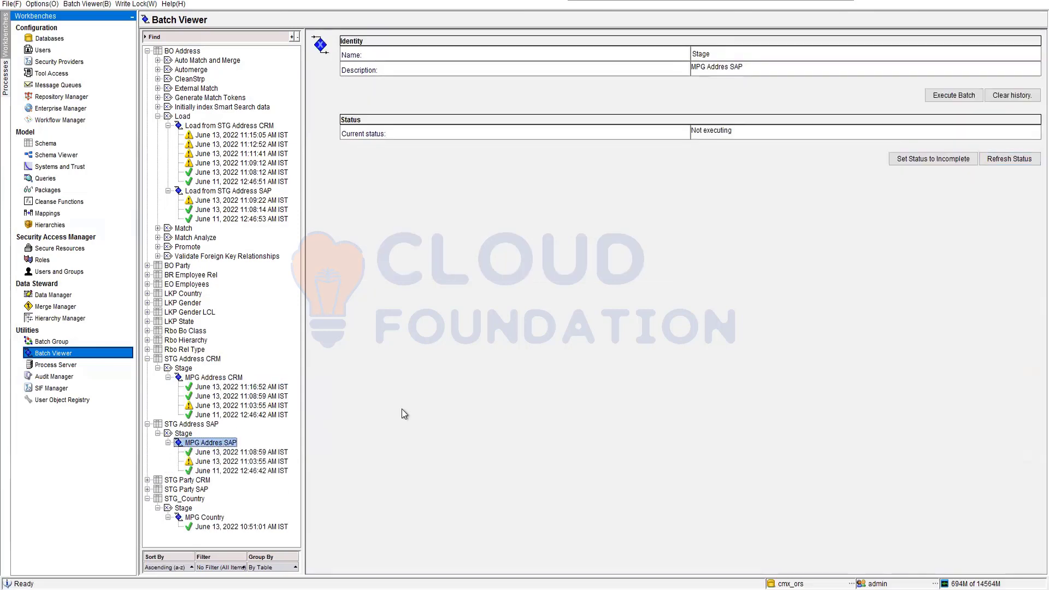
{"action": "left_click", "coordinate": [963, 97]}
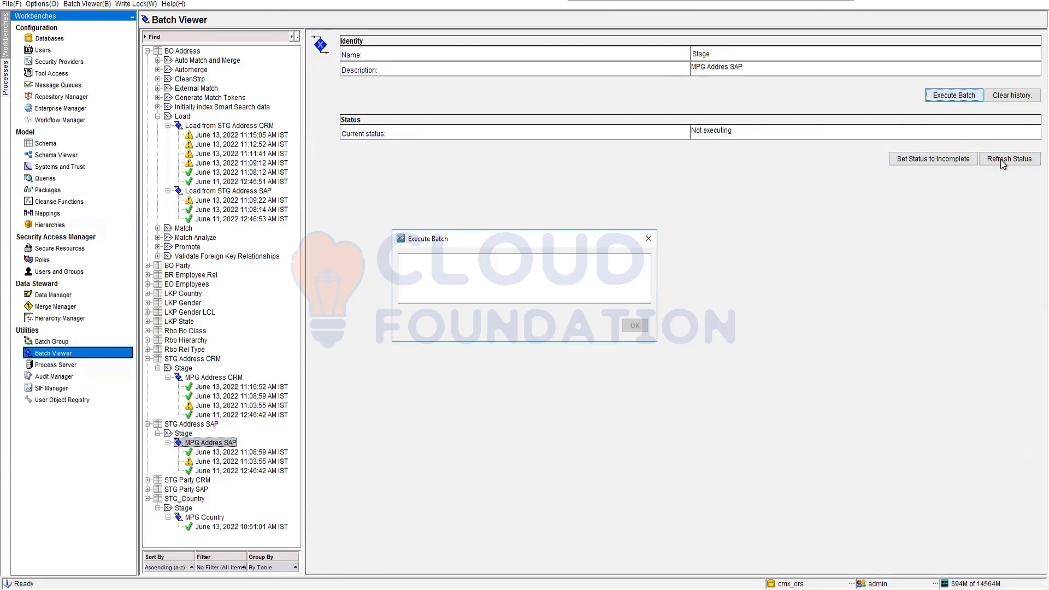
{"action": "left_click", "coordinate": [1001, 159]}
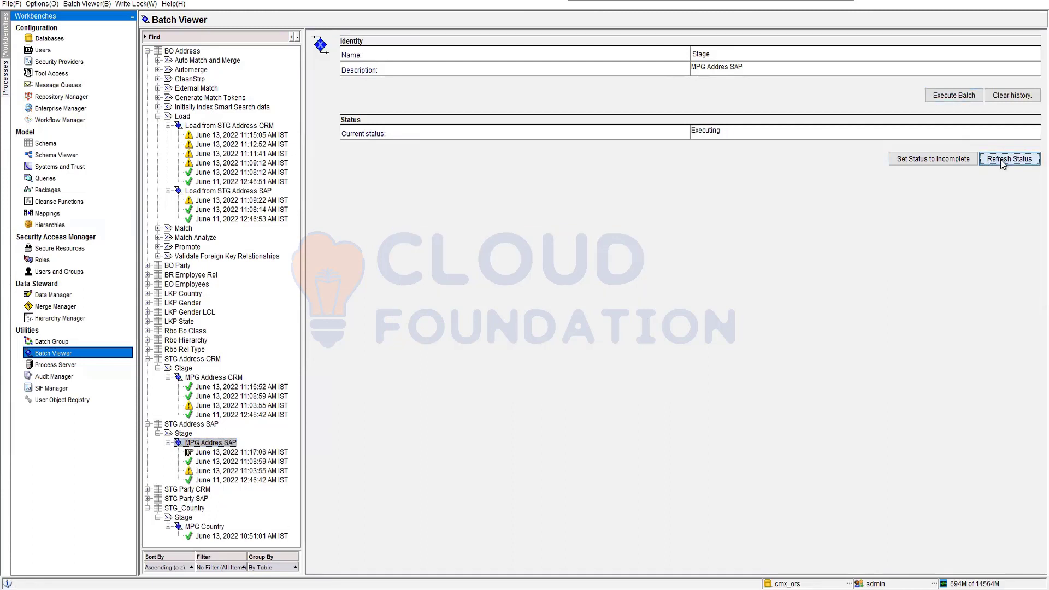
{"action": "left_click", "coordinate": [1001, 159]}
{"action": "left_click", "coordinate": [260, 452]}
- Execute the Load from STG Address CRM batch again, refresh its status until it finishes, and open the newest run's metrics
{"action": "left_click", "coordinate": [218, 126]}
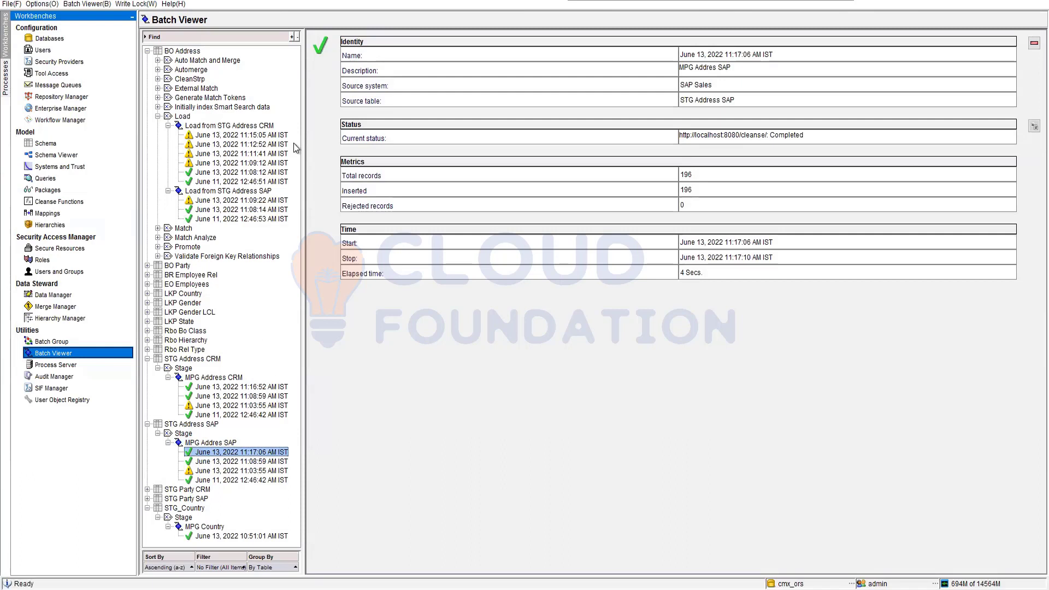
{"action": "left_click", "coordinate": [953, 110]}
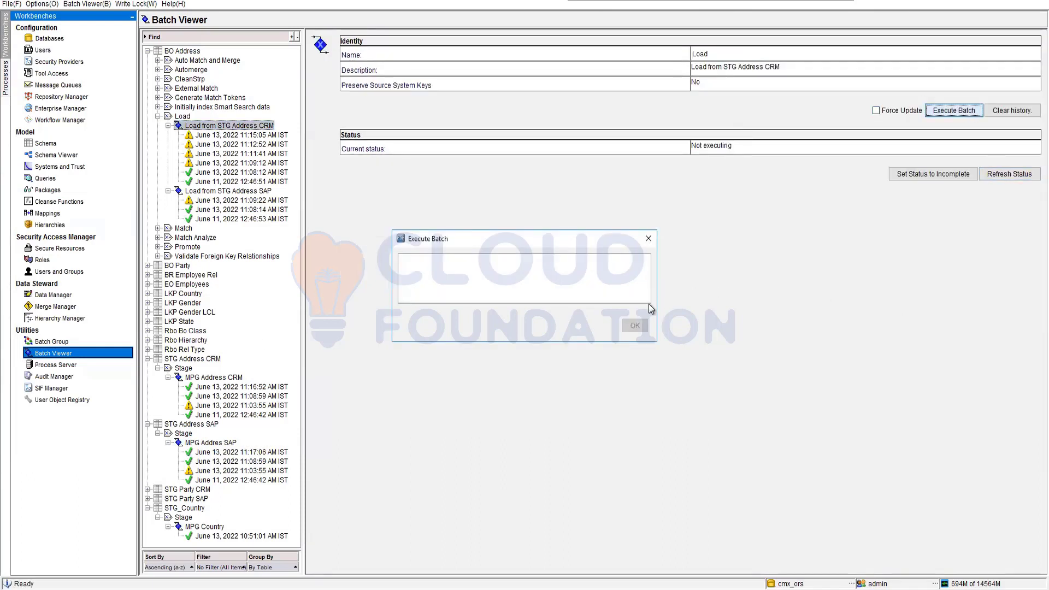
{"action": "left_click", "coordinate": [1023, 177]}
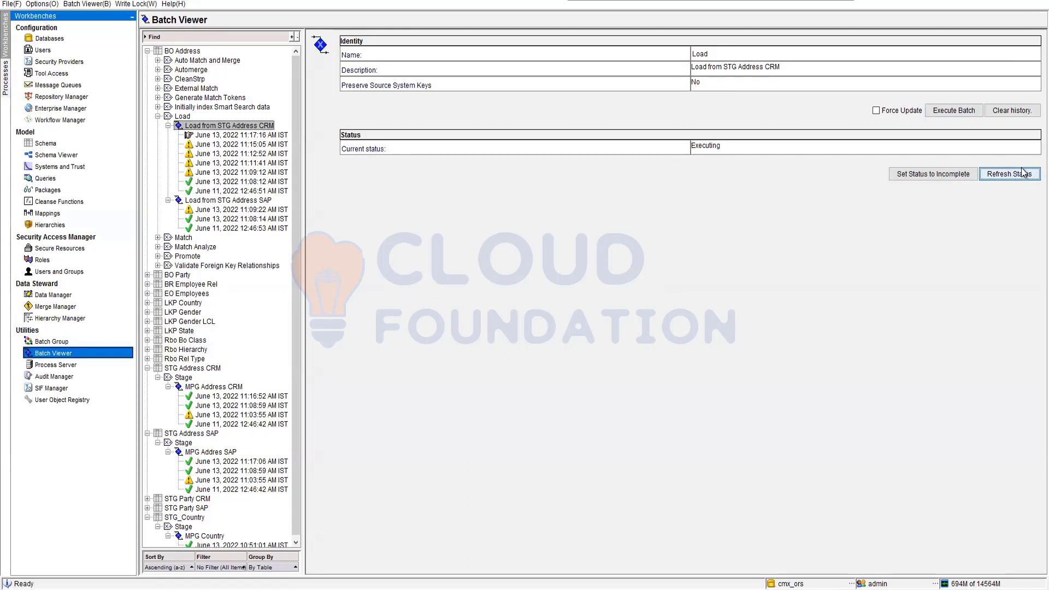
{"action": "left_click", "coordinate": [1017, 174]}
{"action": "left_click", "coordinate": [1016, 177]}
{"action": "left_click", "coordinate": [1017, 177]}
{"action": "left_click", "coordinate": [241, 135]}
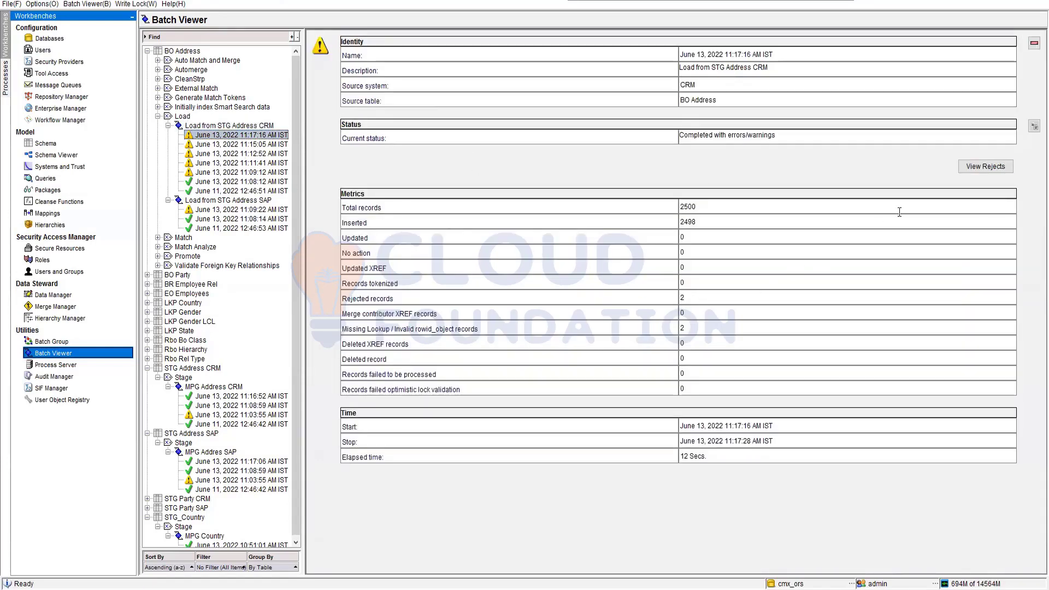
- View the rejects of the newest CRM address load, widen Error Description to read the lookup errors, and close the list
{"action": "left_click", "coordinate": [985, 167]}
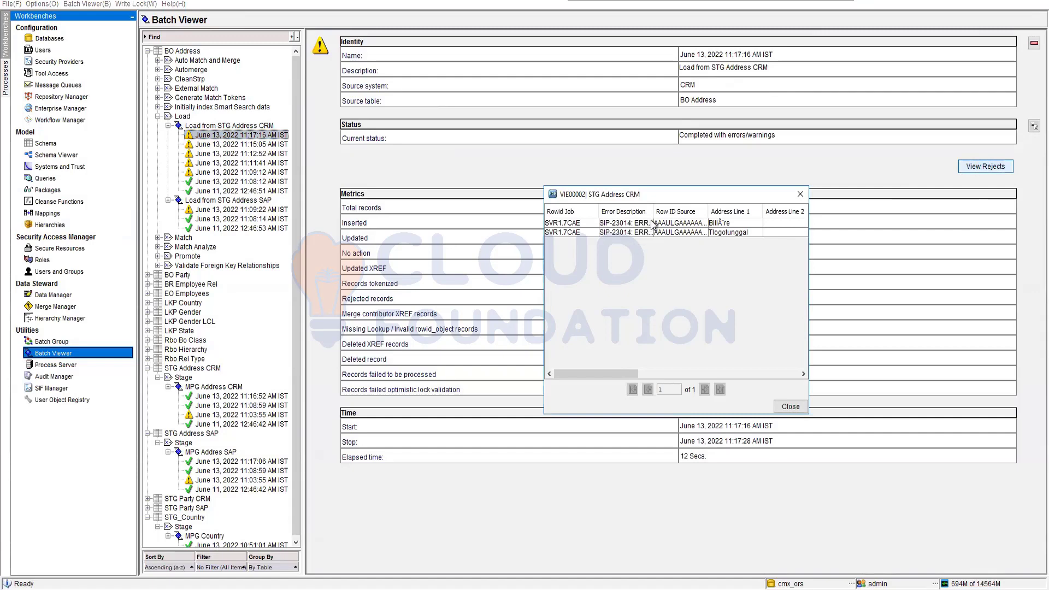
{"action": "left_click_drag", "start_coordinate": [652, 212], "coordinate": [786, 218]}
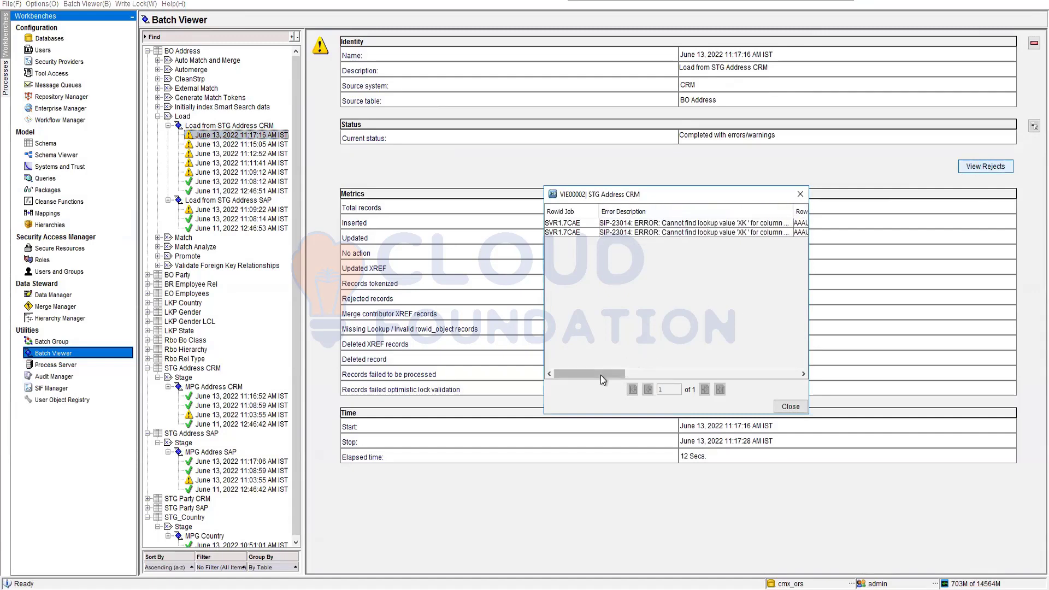
{"action": "left_click_drag", "start_coordinate": [601, 375], "coordinate": [638, 373]}
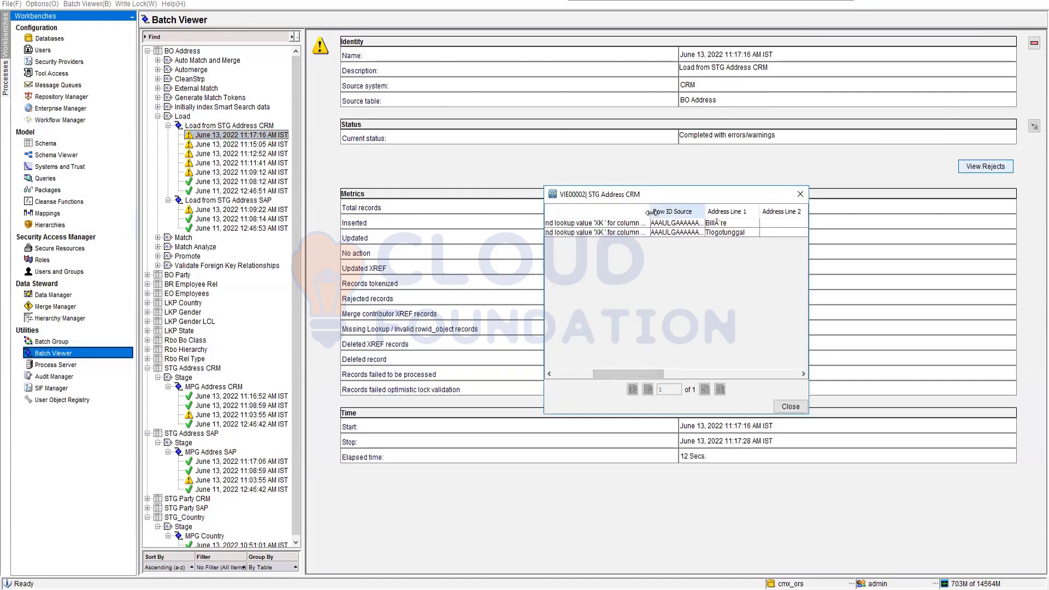
{"action": "left_click_drag", "start_coordinate": [651, 211], "coordinate": [701, 212]}
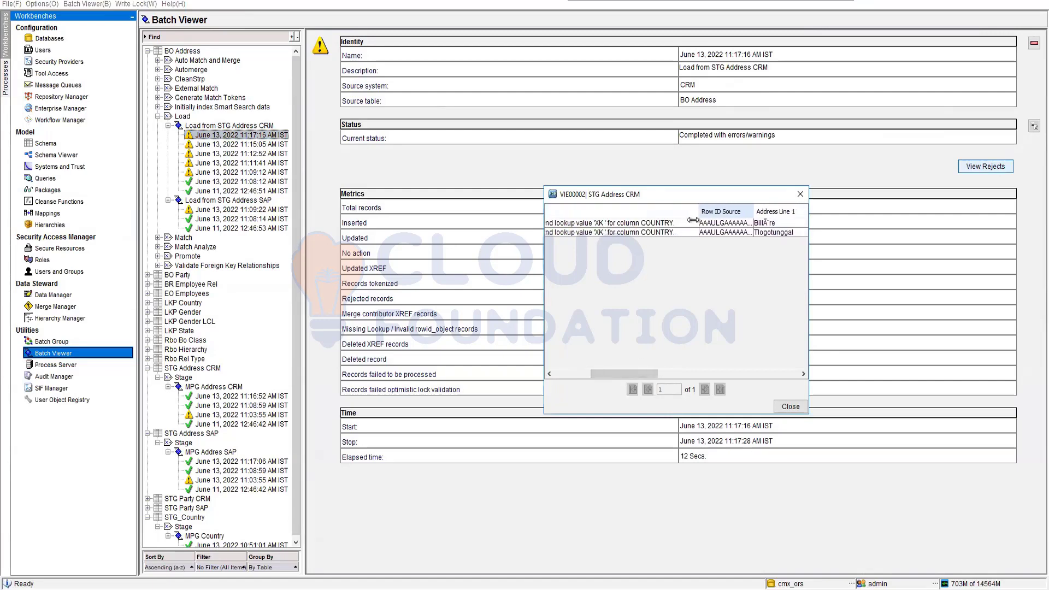
{"action": "left_click", "coordinate": [788, 408]}
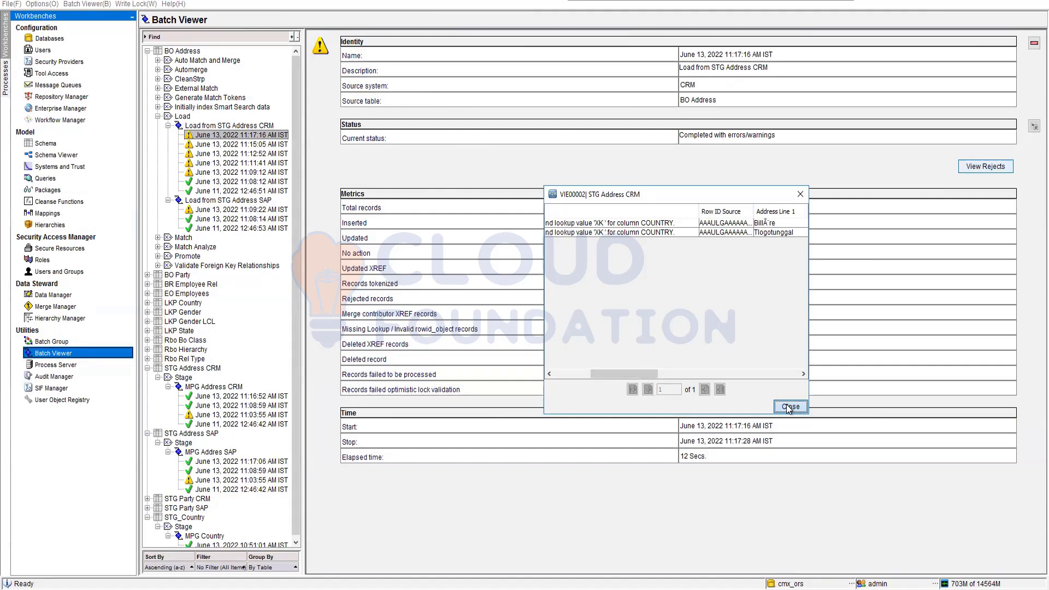
{"action": "left_click", "coordinate": [788, 407]}
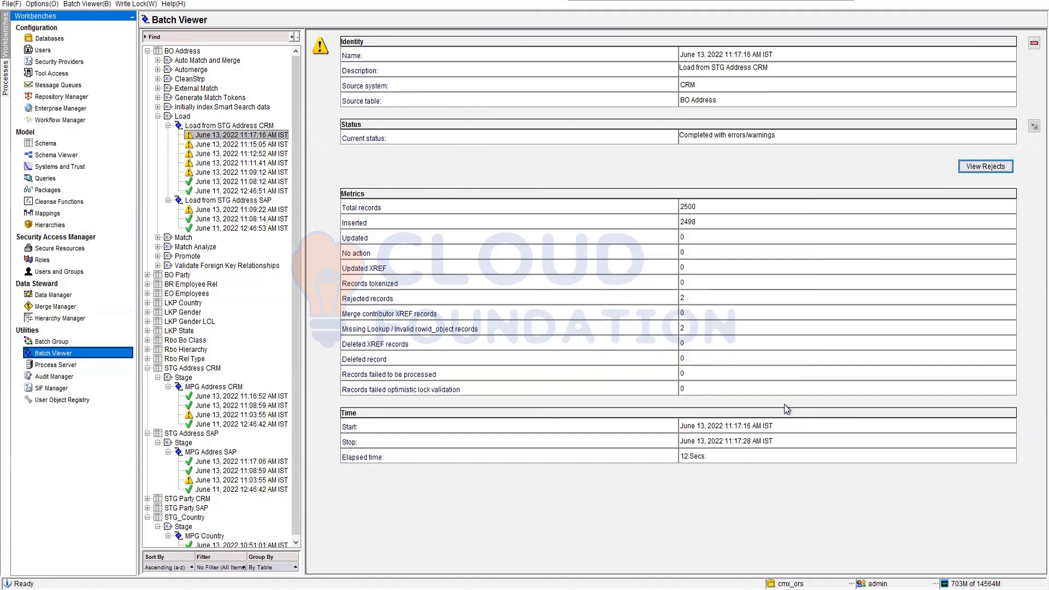
- Execute the Load from STG Address SAP batch, check its newest run, and collapse the run histories of both address load jobs
{"action": "left_click", "coordinate": [228, 200]}
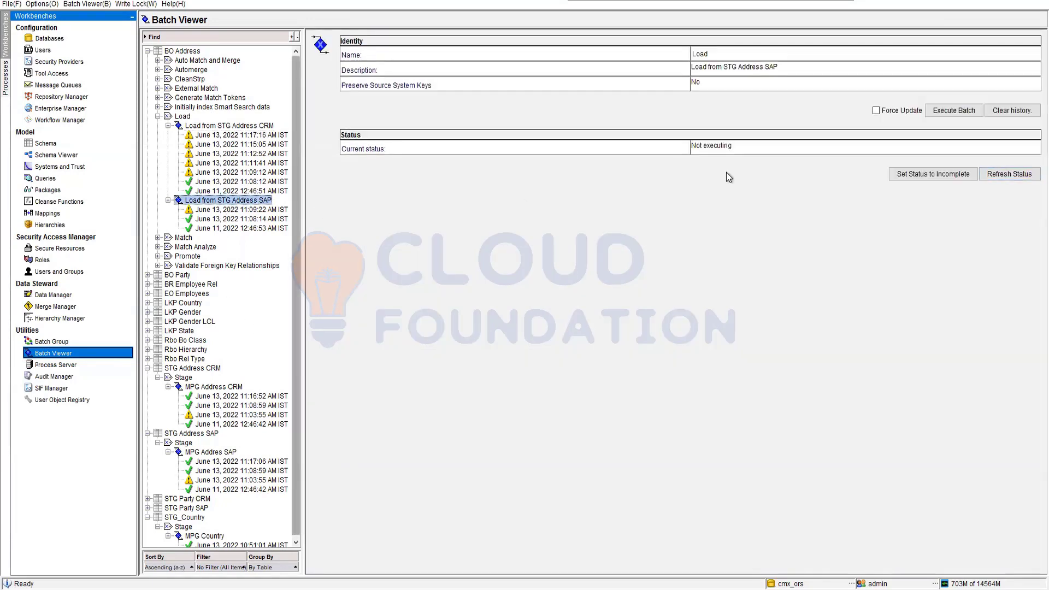
{"action": "left_click", "coordinate": [956, 111]}
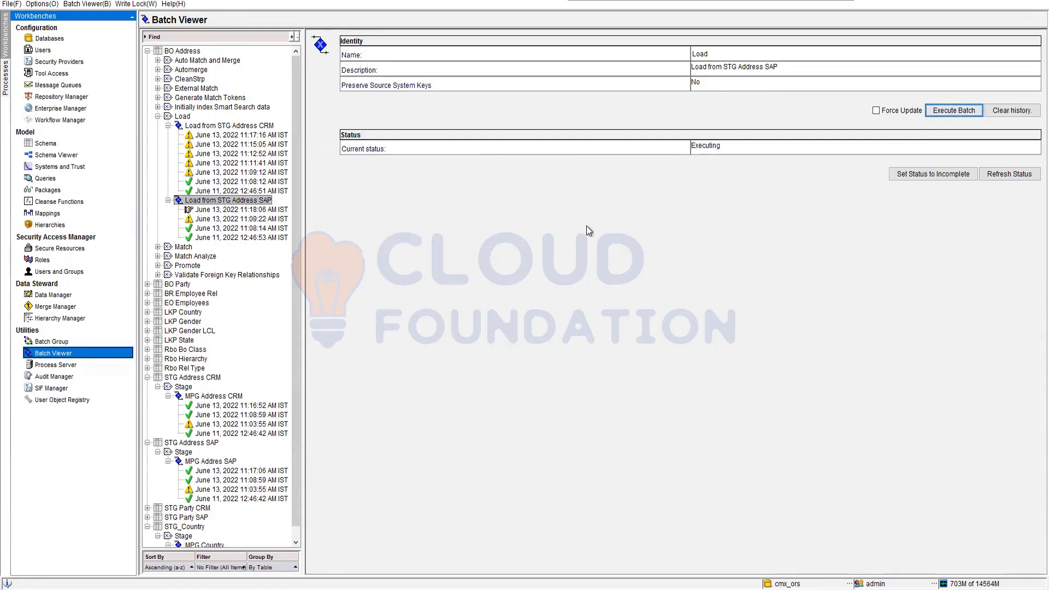
{"action": "left_click", "coordinate": [1030, 180]}
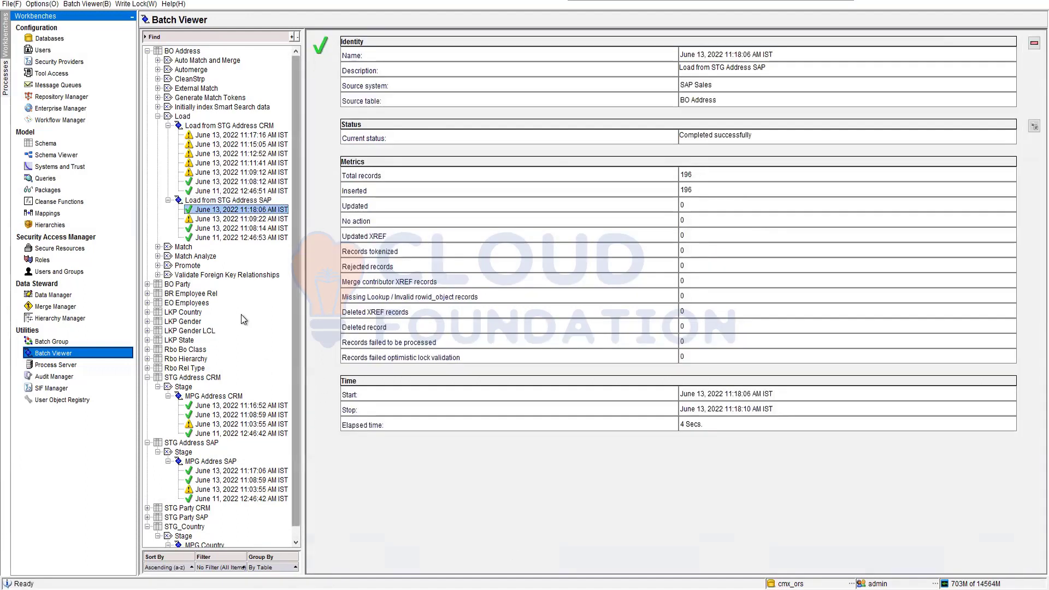
{"action": "left_click", "coordinate": [168, 126]}
{"action": "left_click", "coordinate": [168, 135]}
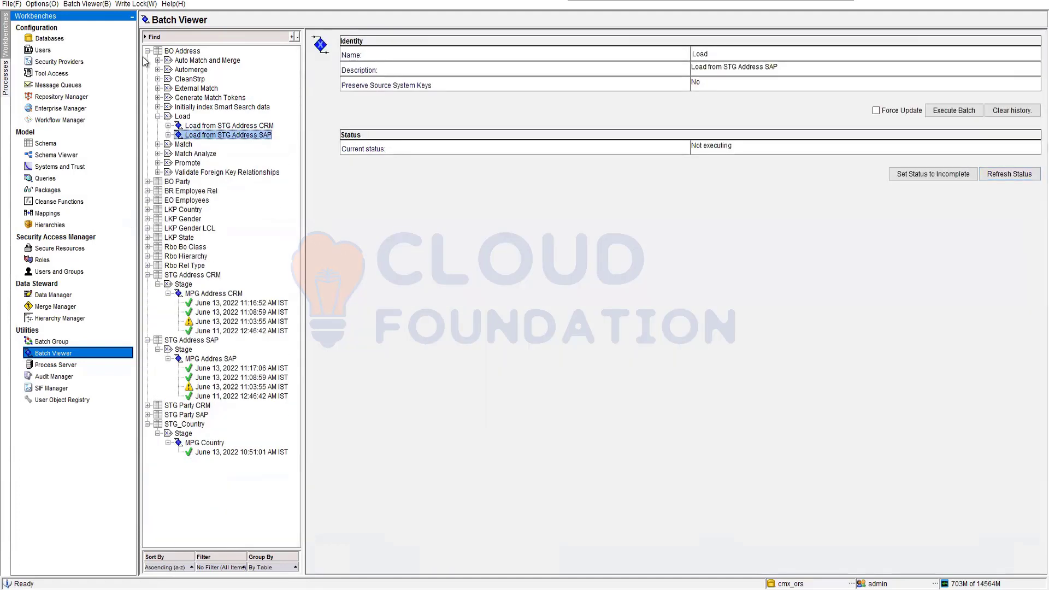
- Execute the Match and merge for BO Party job with the duplicate match set and refresh its status
{"action": "left_click", "coordinate": [148, 181]}
{"action": "left_click", "coordinate": [180, 191]}
{"action": "left_click", "coordinate": [157, 191]}
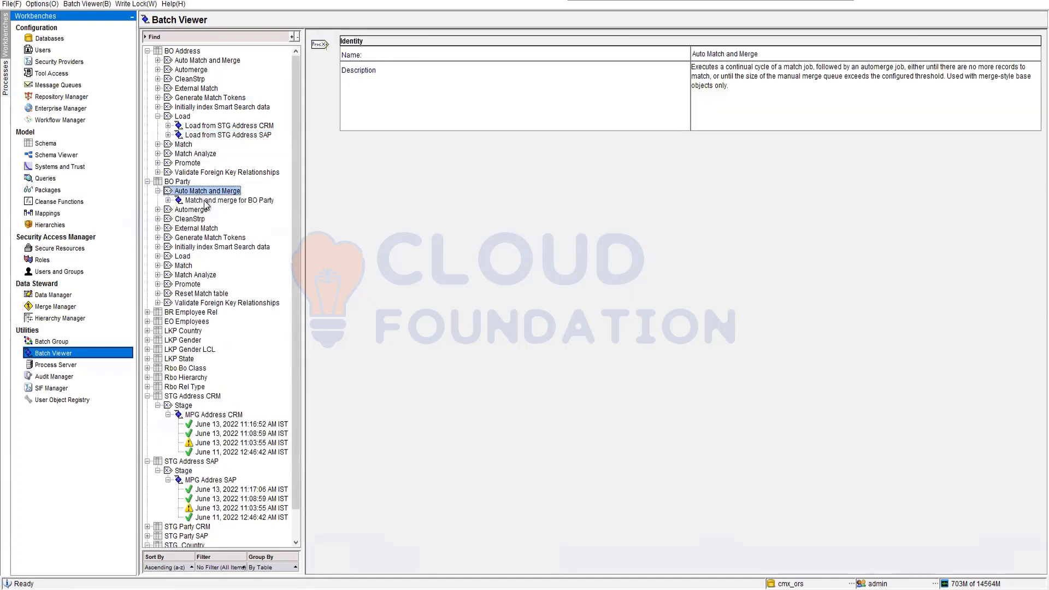
{"action": "left_click", "coordinate": [168, 200]}
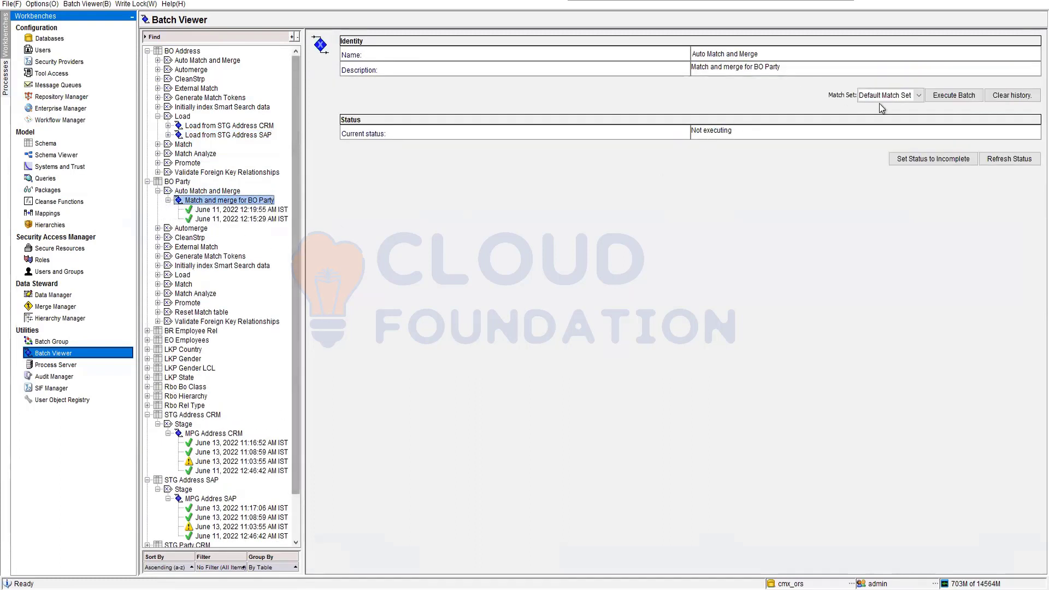
{"action": "left_click", "coordinate": [917, 95]}
{"action": "left_click", "coordinate": [894, 127]}
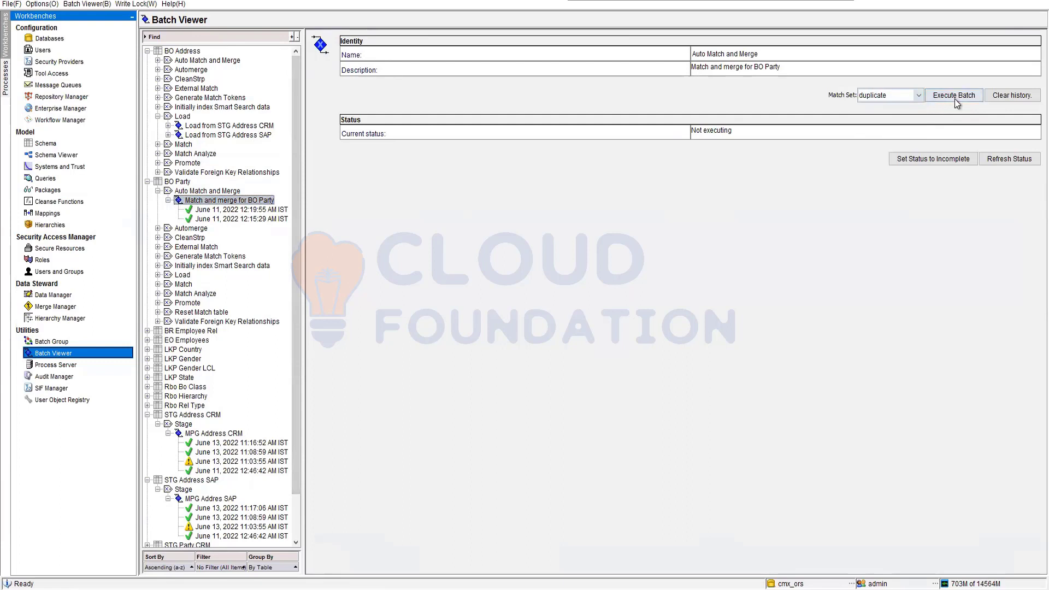
{"action": "left_click", "coordinate": [955, 96]}
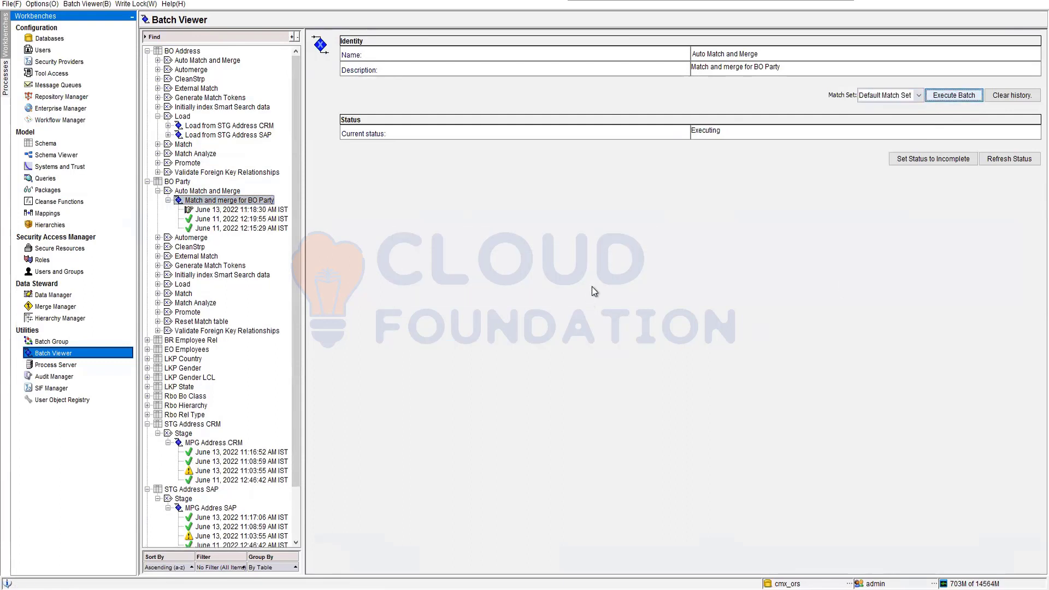
{"action": "left_click", "coordinate": [1008, 159]}
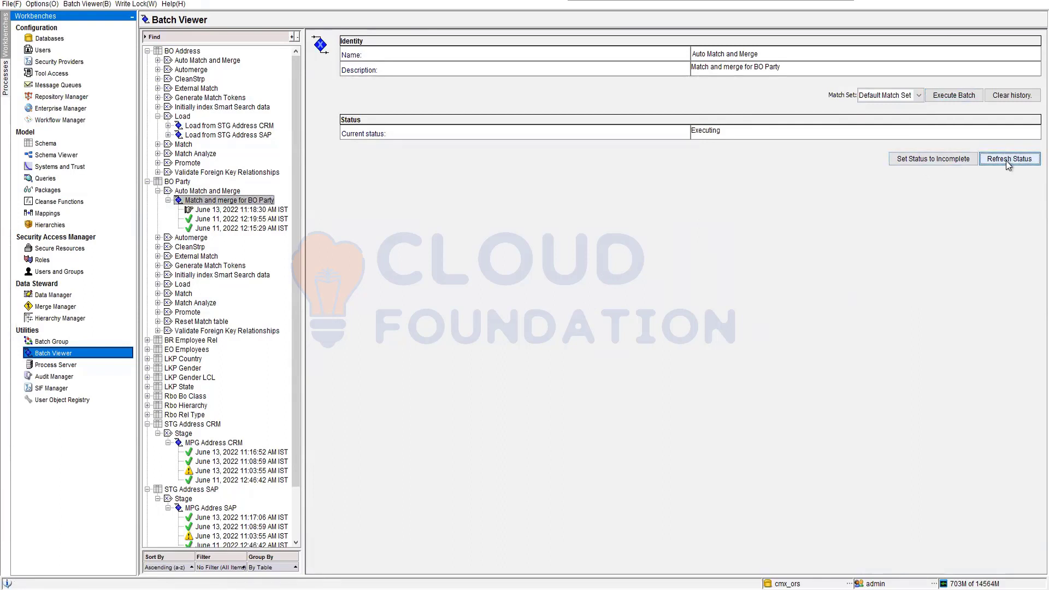
{"action": "left_click", "coordinate": [1007, 160]}
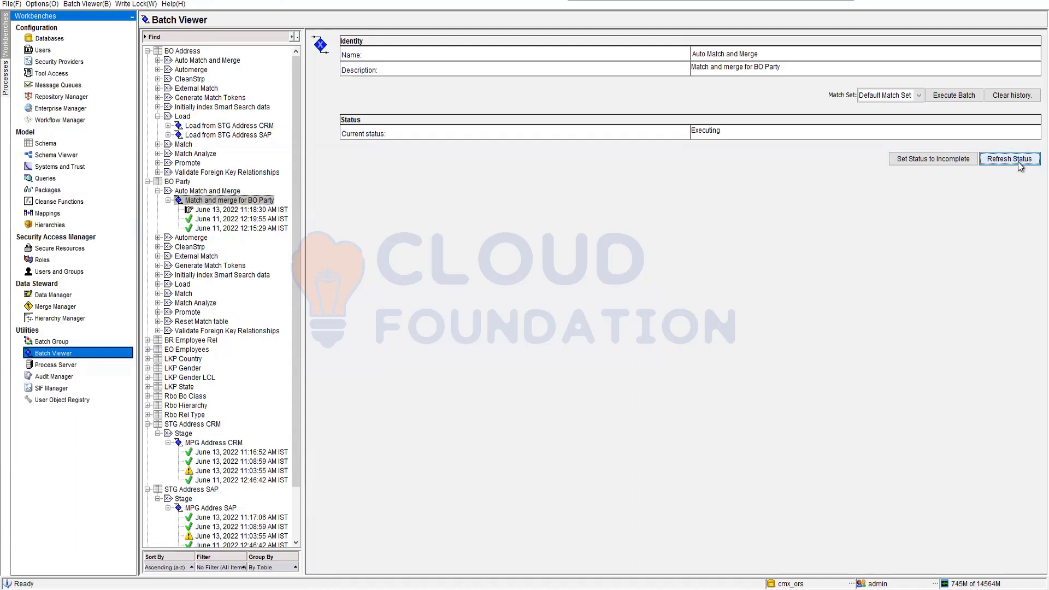
{"action": "left_click", "coordinate": [1020, 165]}
- Switch to Oracle SQL Developer, open the C_BO_PARTY table's data, and look through its records and the related party tables
{"action": "mouse_move", "coordinate": [220, 579]}
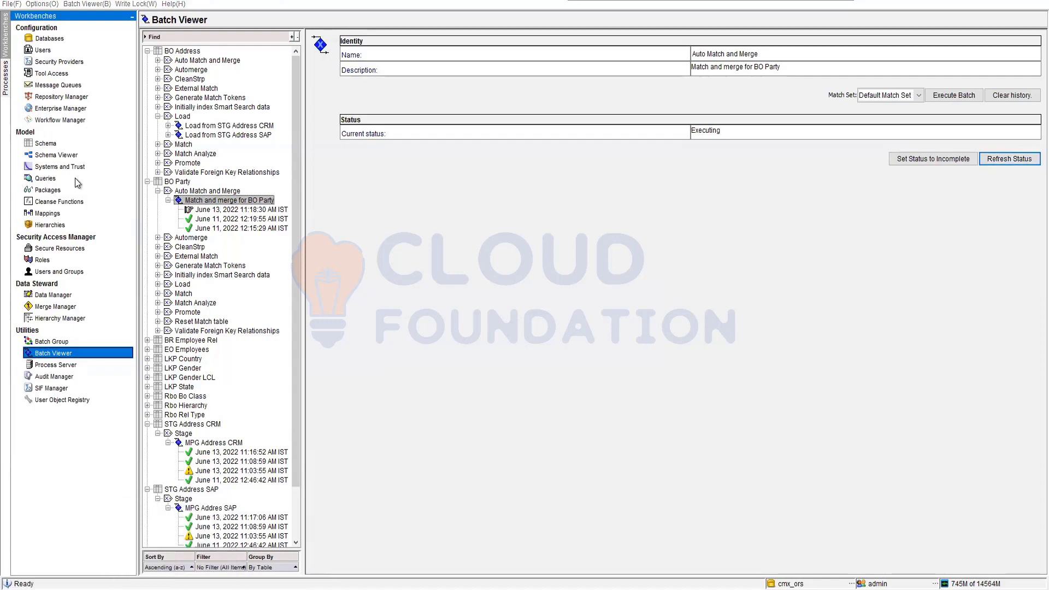
{"action": "key", "text": "alt+Tab"}
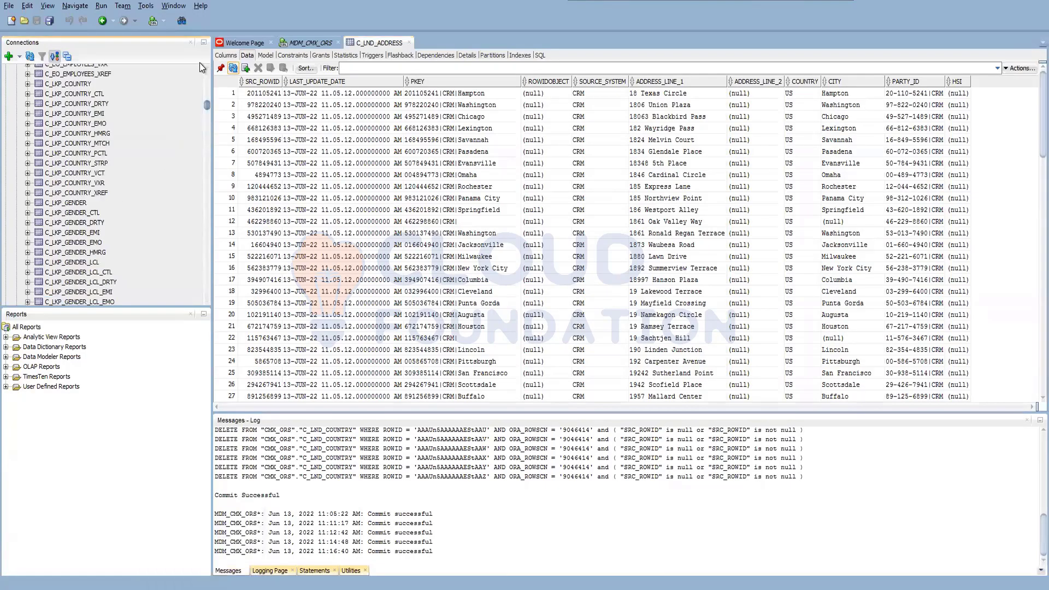
{"action": "scroll", "coordinate": [198, 62], "scroll_direction": "up", "scroll_amount": 15}
{"action": "left_click", "coordinate": [72, 289]}
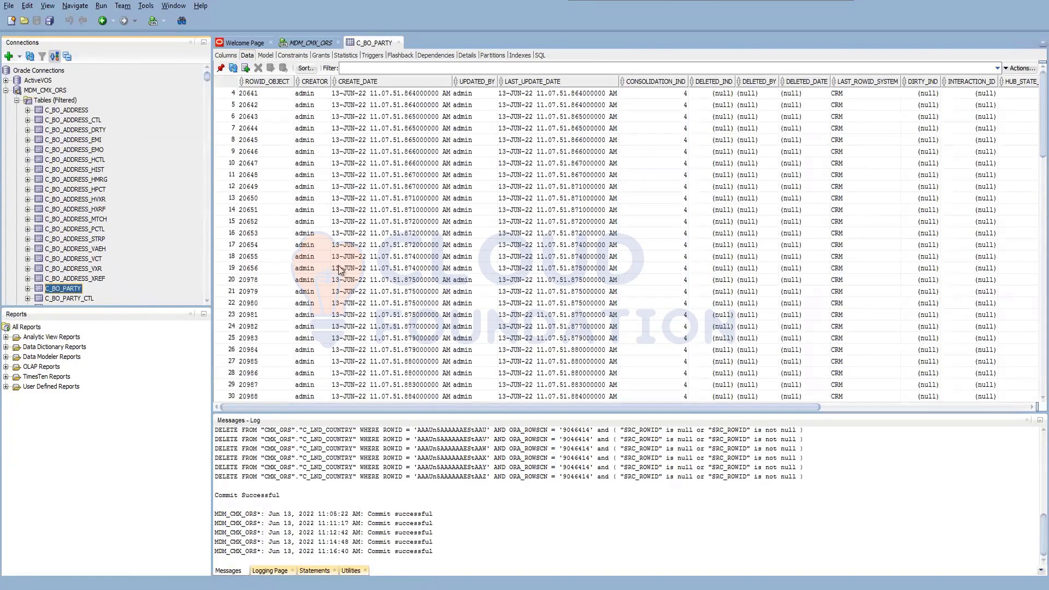
{"action": "scroll", "coordinate": [340, 270], "scroll_direction": "down", "scroll_amount": 13}
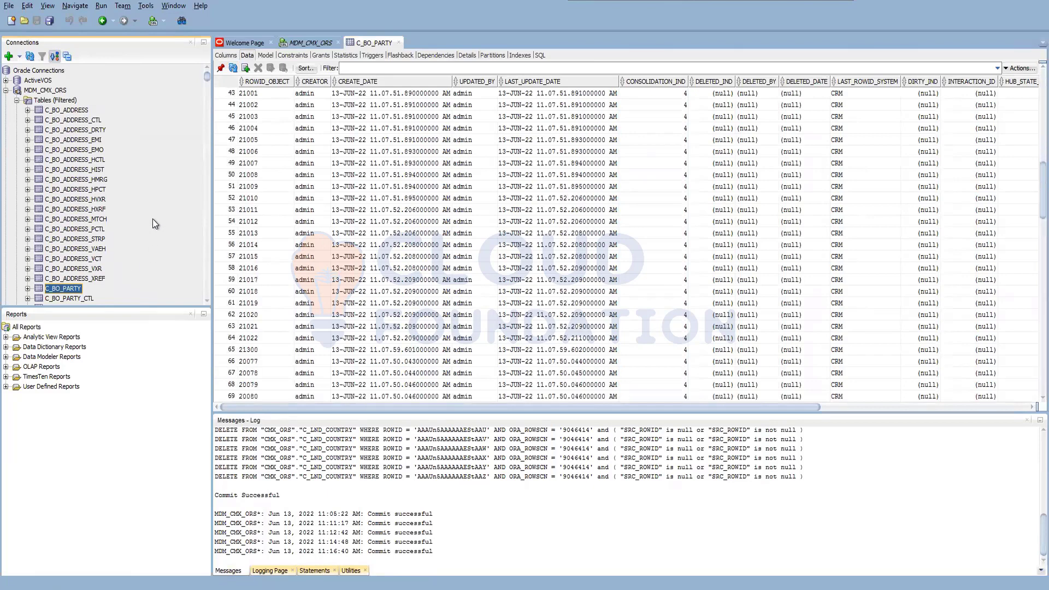
{"action": "scroll", "coordinate": [91, 264], "scroll_direction": "down", "scroll_amount": 4}
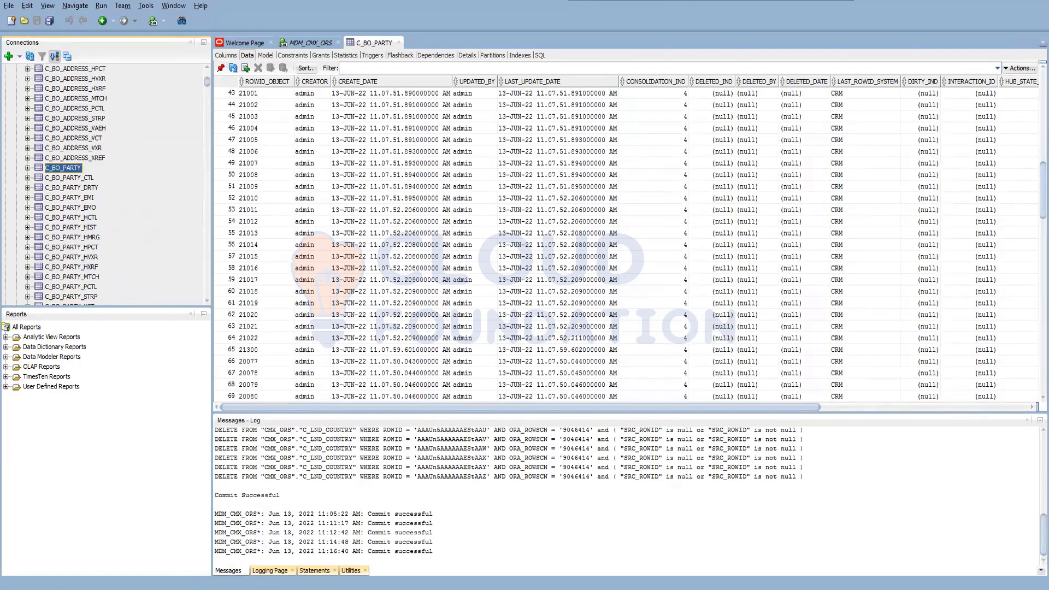
- Return to the Informatica MDM Batch Viewer and recheck the status of the BO Party match and merge job
{"action": "key", "text": "alt+Tab"}
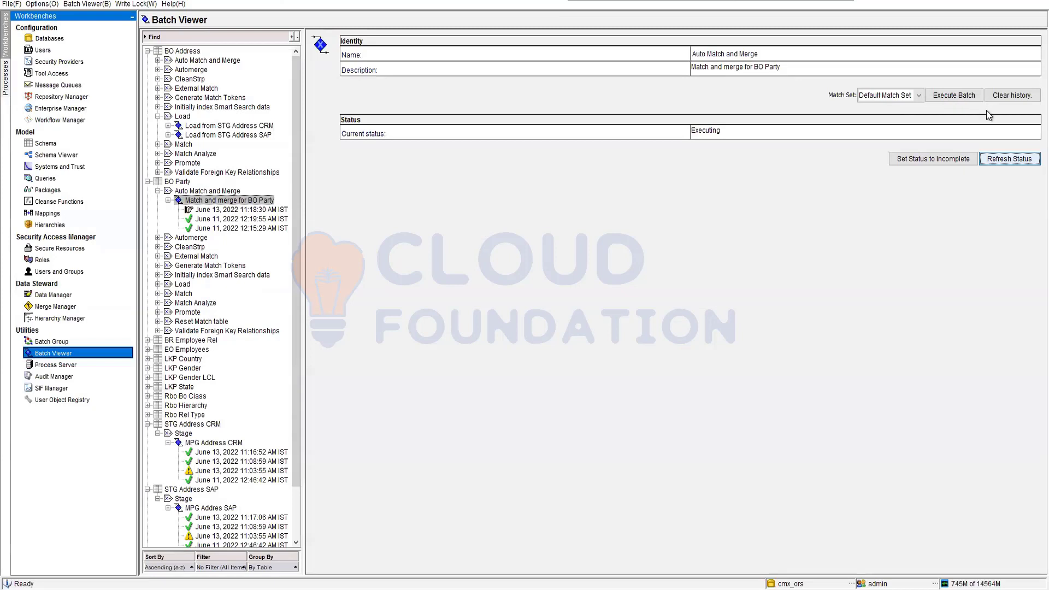
{"action": "left_click", "coordinate": [1000, 160]}
{"action": "scroll", "coordinate": [249, 433], "scroll_direction": "down", "scroll_amount": 2}
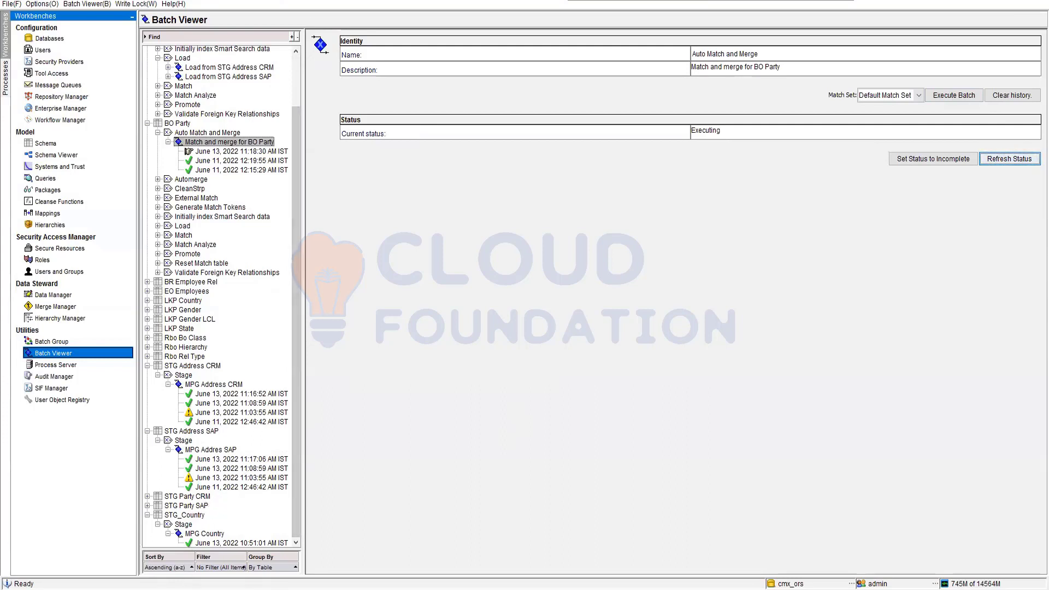
{"action": "mouse_move", "coordinate": [174, 588]}
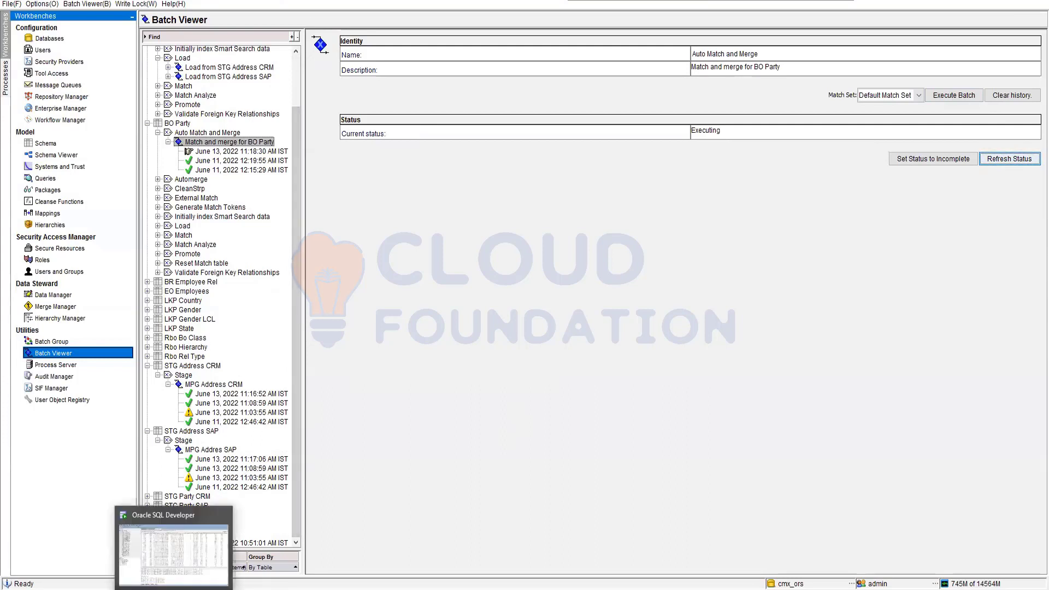